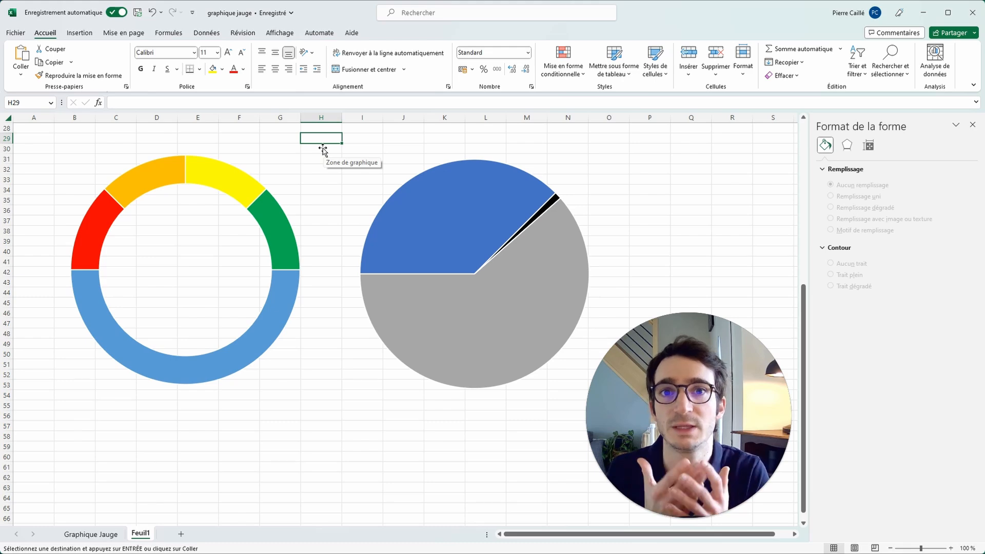
left_click(321, 152)
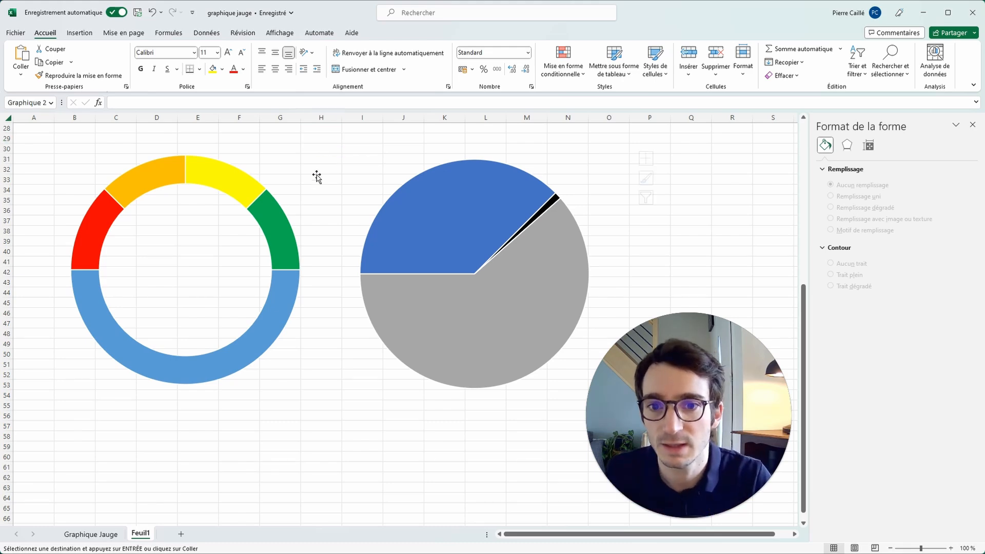
left_click(256, 162)
left_click(339, 139)
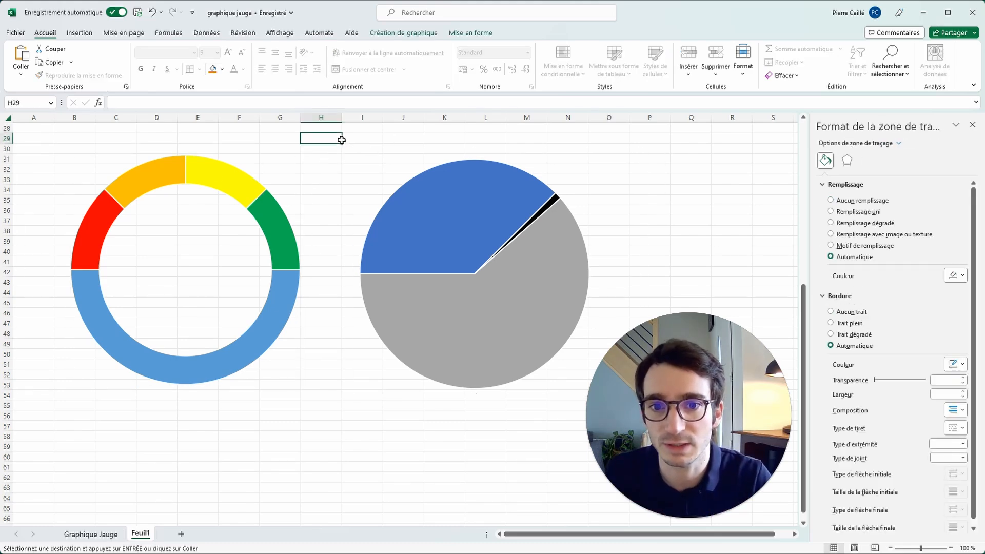
left_click(368, 158)
left_click(351, 137)
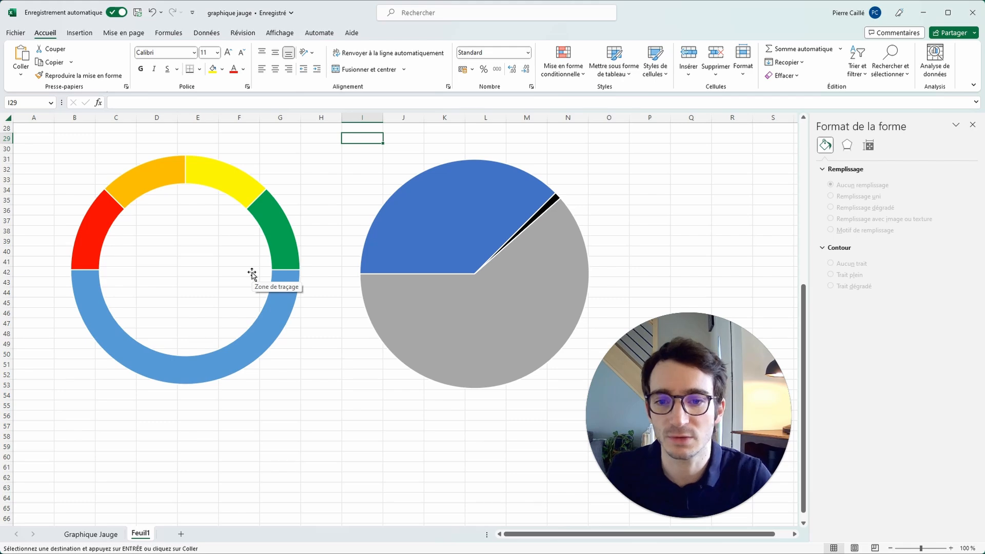
Step: Remove the fill from the lower blue half of the doughnut chart
left_click(279, 319)
left_click(279, 319)
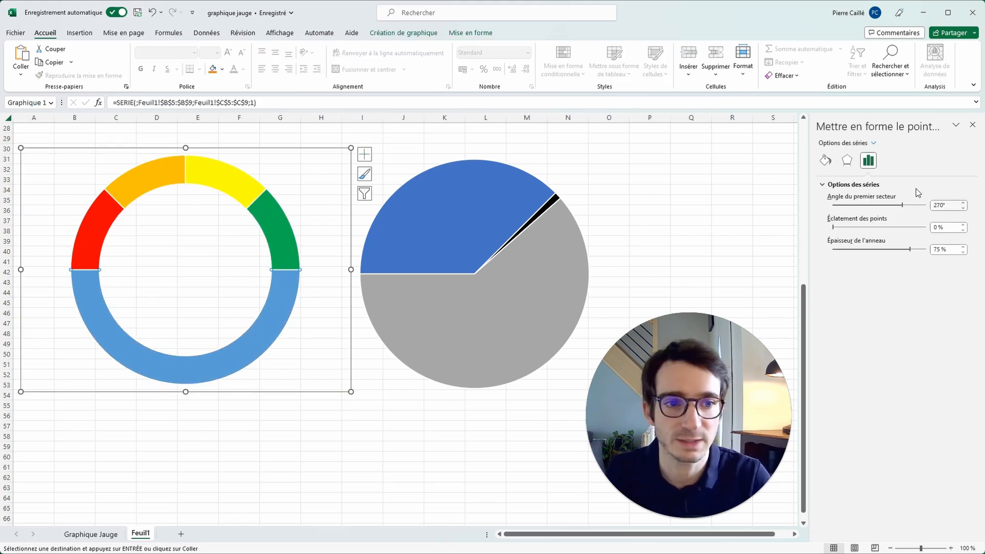
left_click(825, 161)
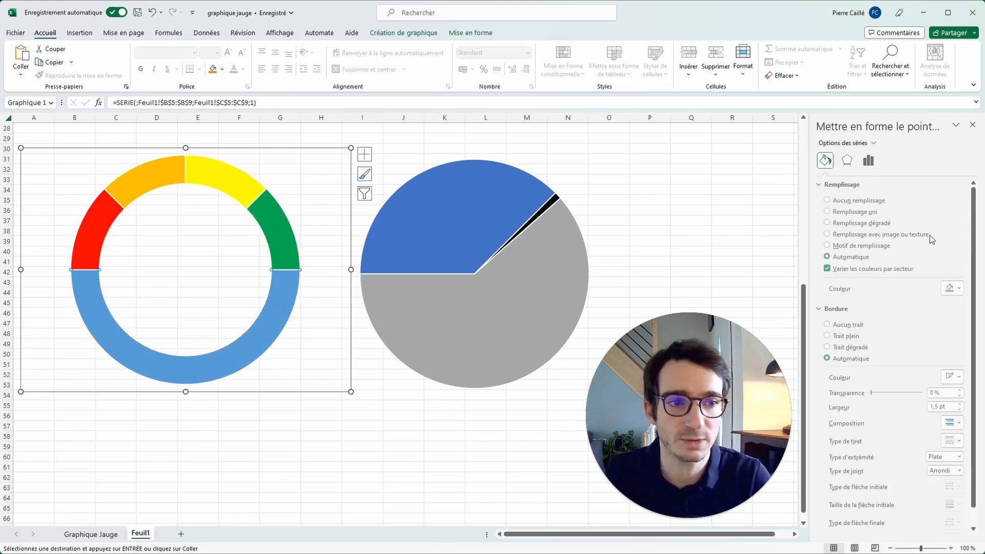
left_click(864, 201)
left_click(510, 447)
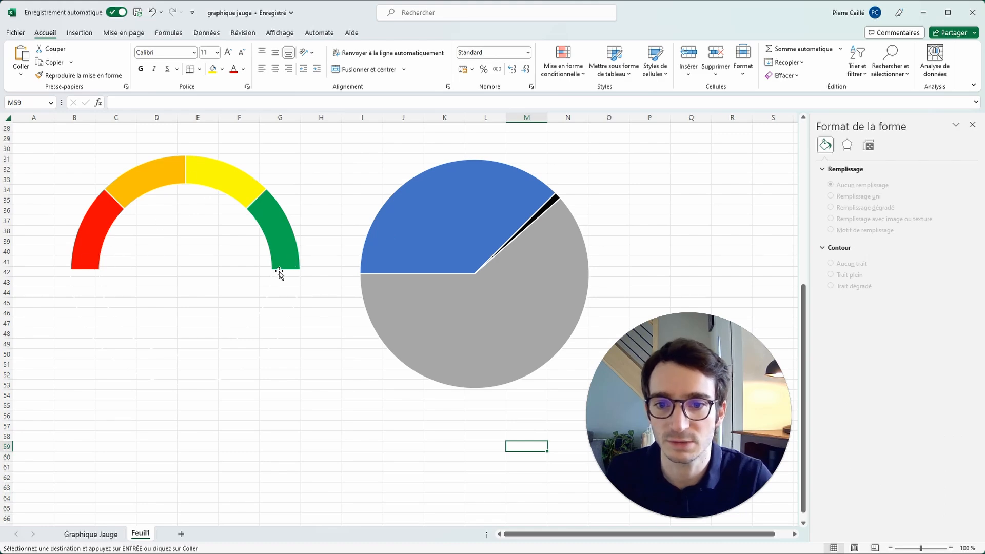
Step: Move the pie chart exactly on top of the doughnut chart so the two circles coincide
left_click(488, 334)
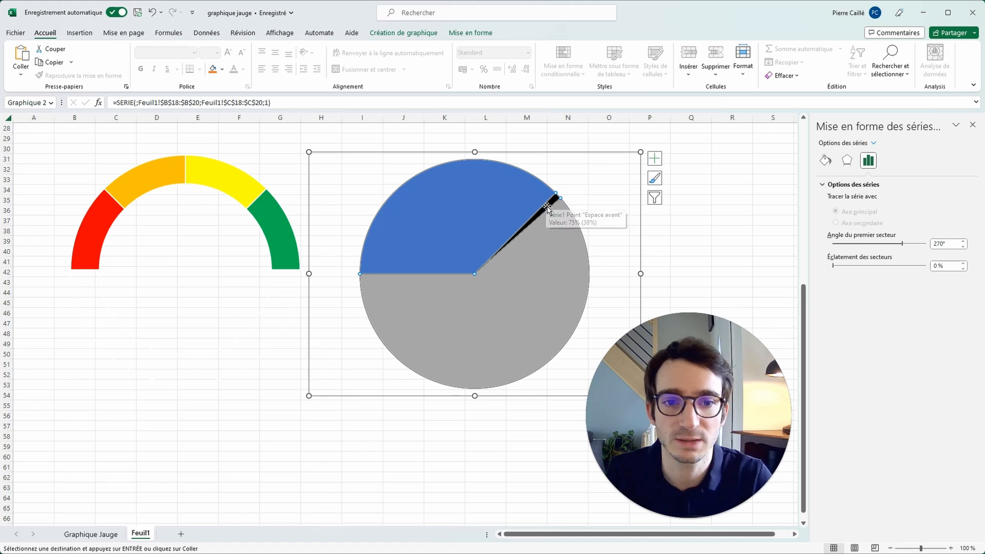
left_click(621, 158)
left_click_drag(612, 158, 330, 156)
left_click(336, 185)
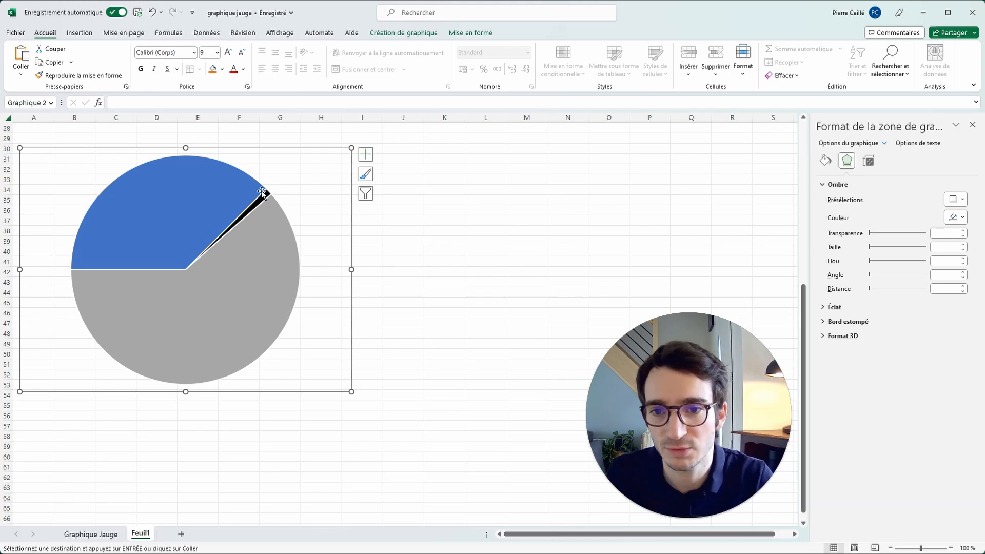
Step: Set the pie's blue and grey slices to no fill, keeping the black slice as the gauge needle
left_click(203, 185)
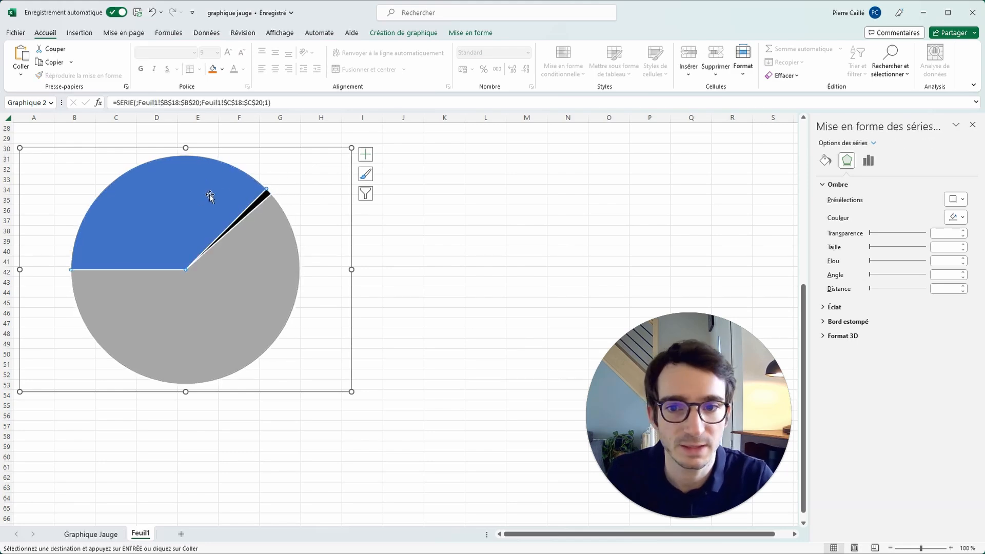
left_click(210, 196)
left_click(825, 160)
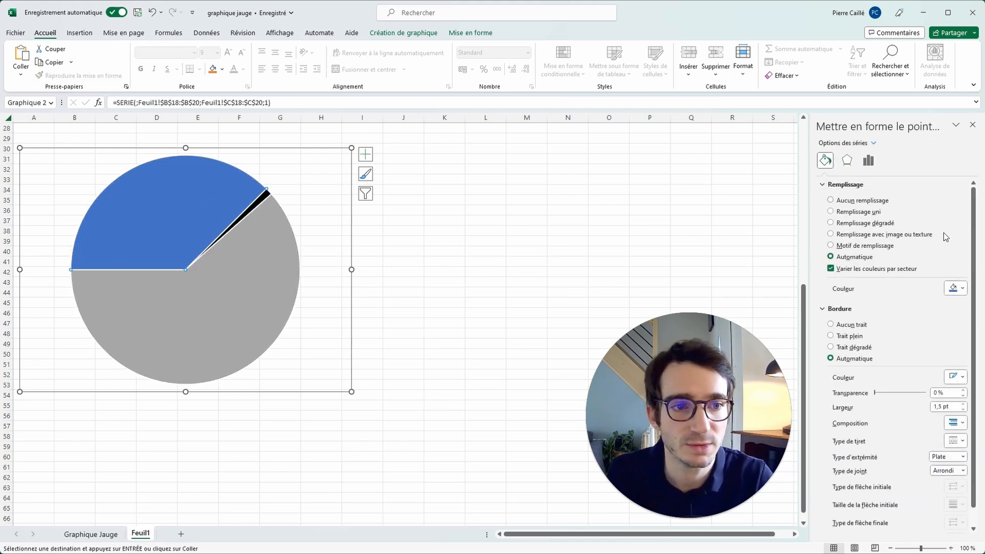
left_click(840, 202)
left_click(225, 272)
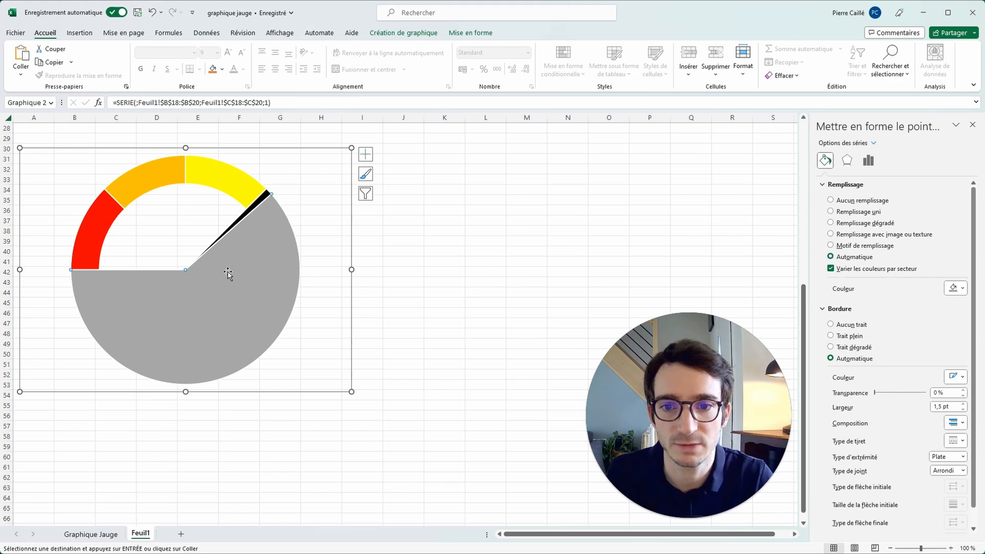
left_click(861, 205)
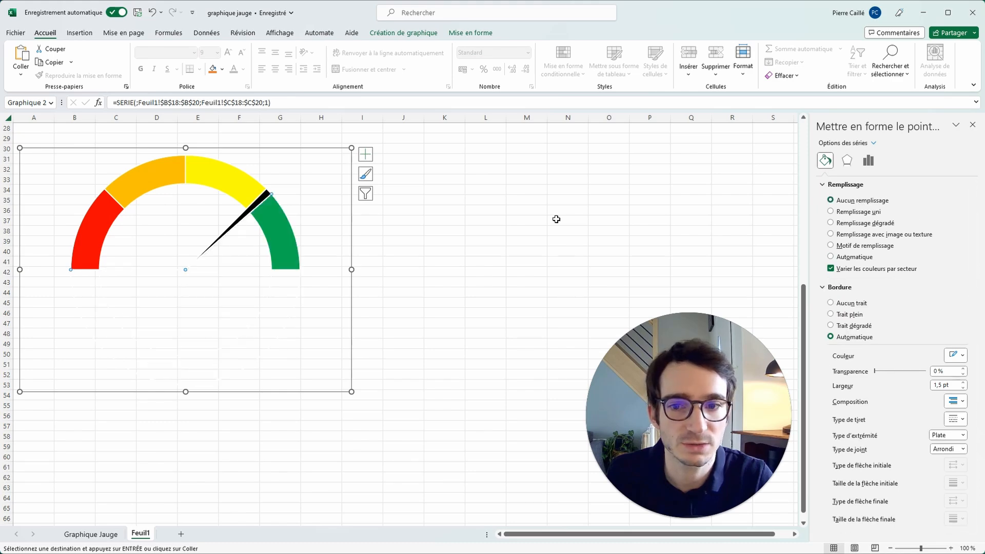
left_click(527, 221)
Step: Set the "Espace avant" value in C18 to 34% to move the gauge needle
scroll(303, 255, "up", 3)
scroll(287, 266, "down", 1)
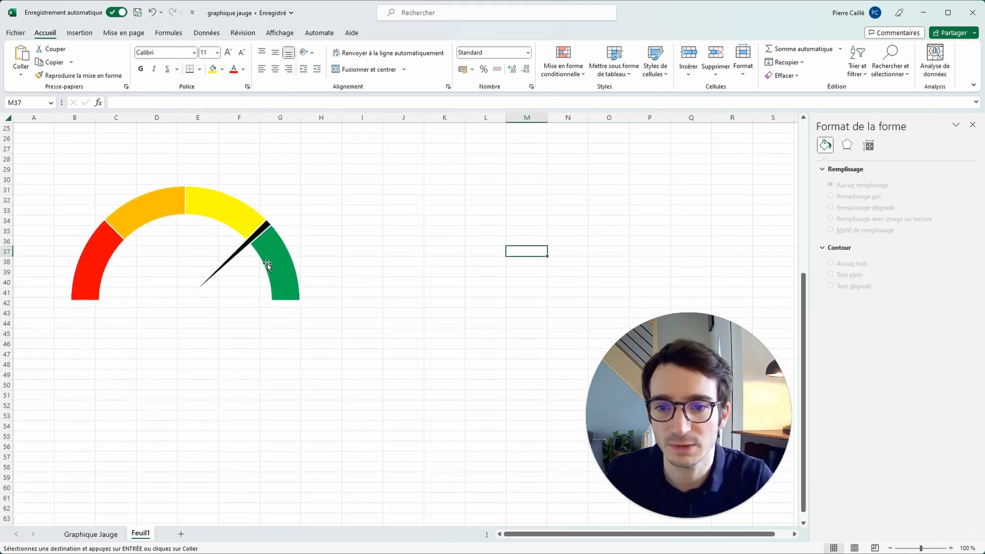
scroll(261, 230, "up", 3)
scroll(237, 242, "up", 1)
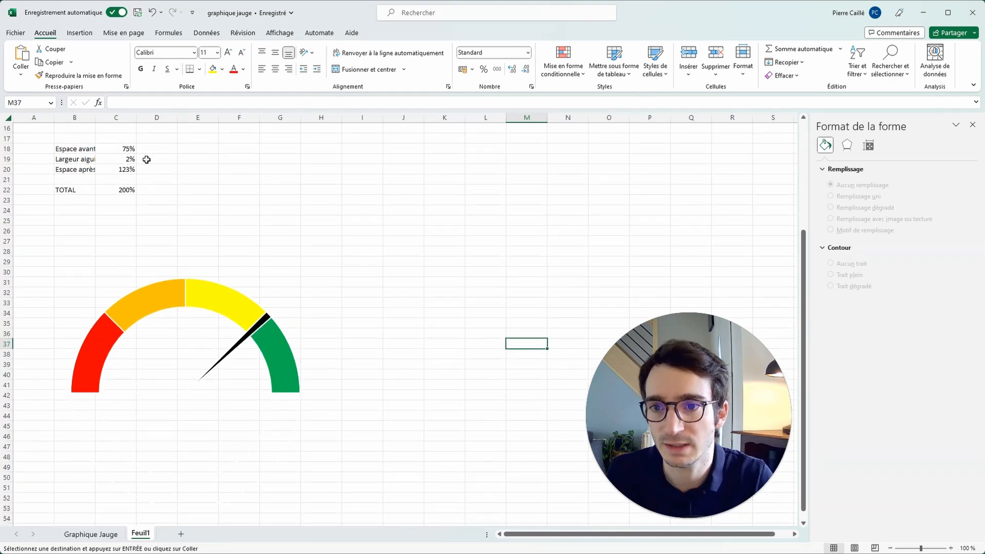
left_click(119, 147)
mouse_move(272, 321)
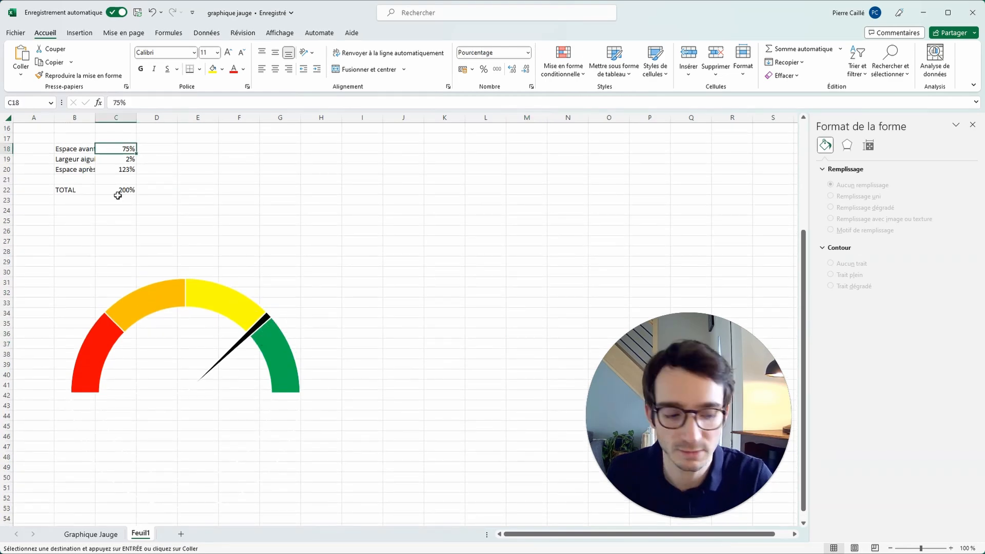
mouse_move(160, 291)
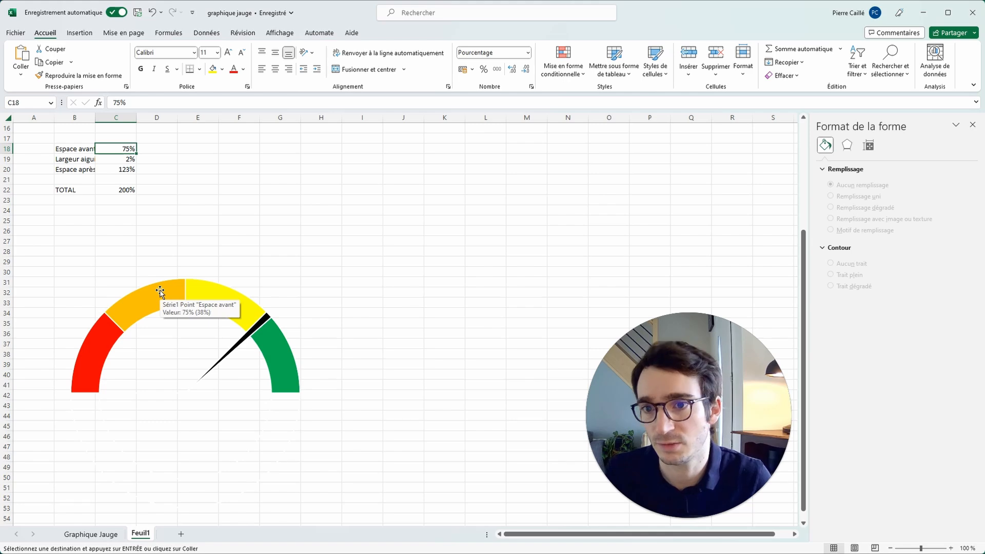
type("34")
key("Return")
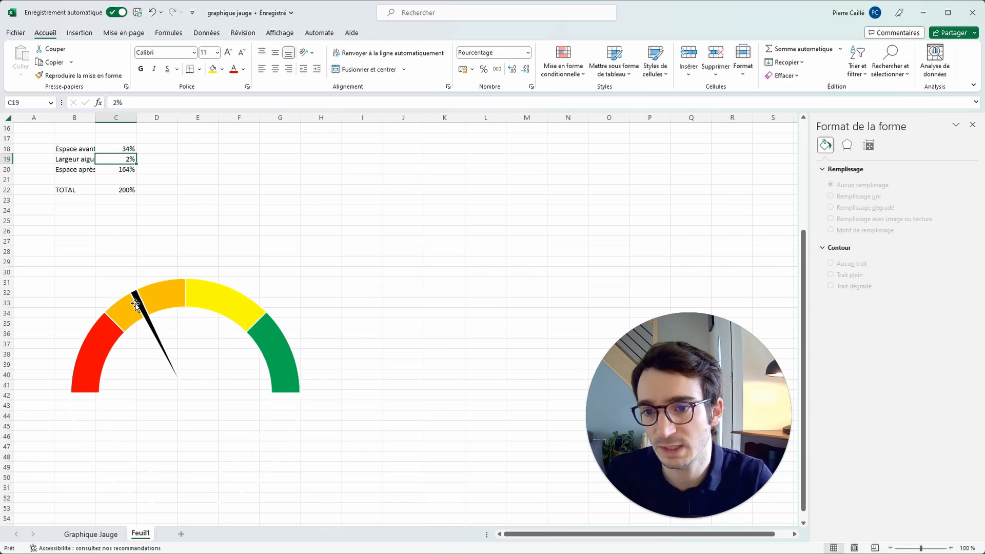
Step: On the Graphique Jauge sheet, enter "GRAPHIQUE 1 : répartition des critères de notation (fond)" in B2 and "GRAPHIQUE 2 : indicateur de la note de satisfaction" in B17
type("G")
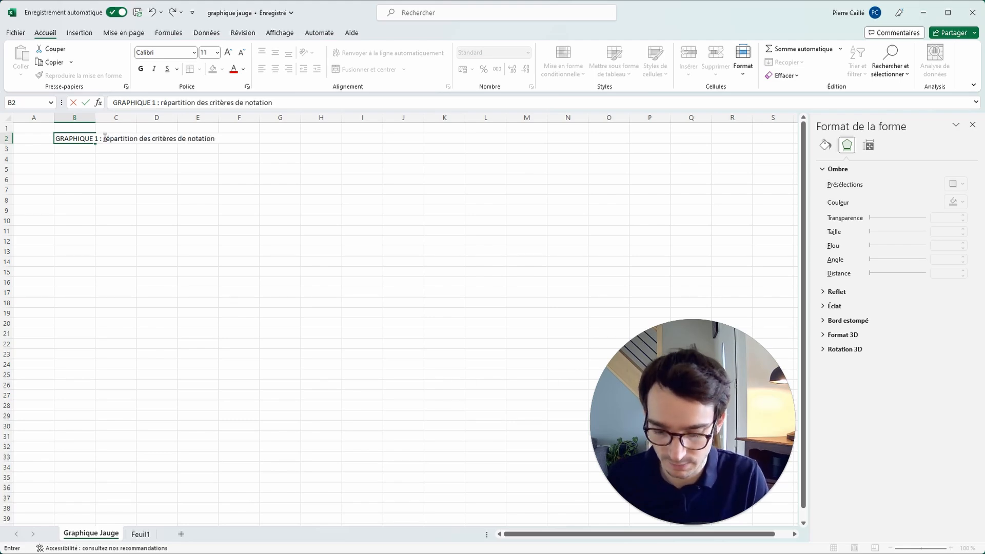
key("Return")
left_click(73, 293)
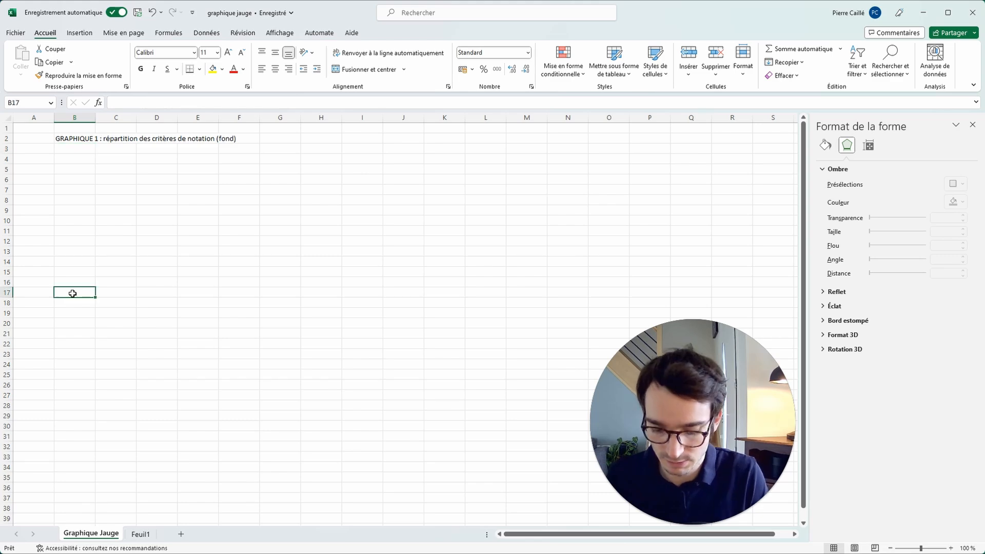
type("GRAPHIQUE 2 : indicateur de la note de satisfac")
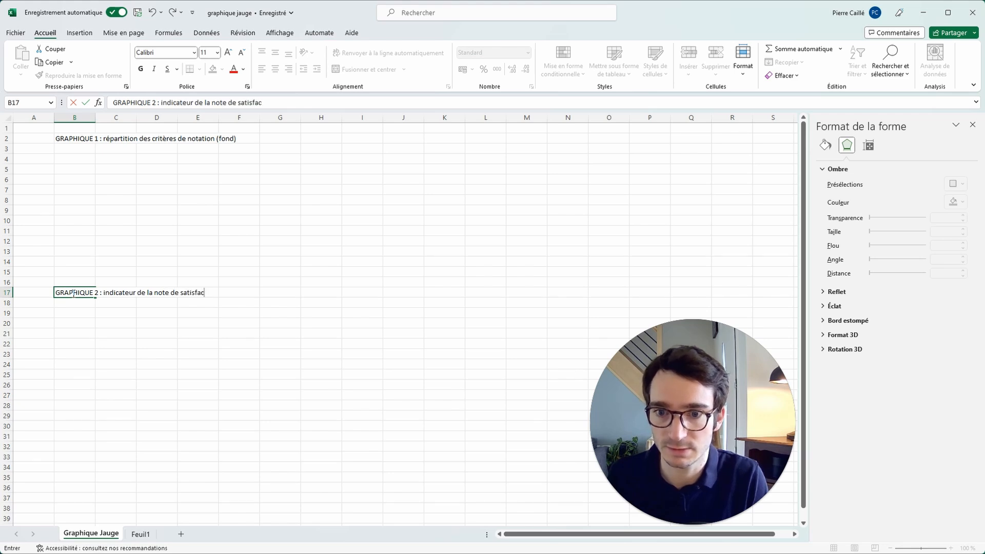
type("tion")
key("Return")
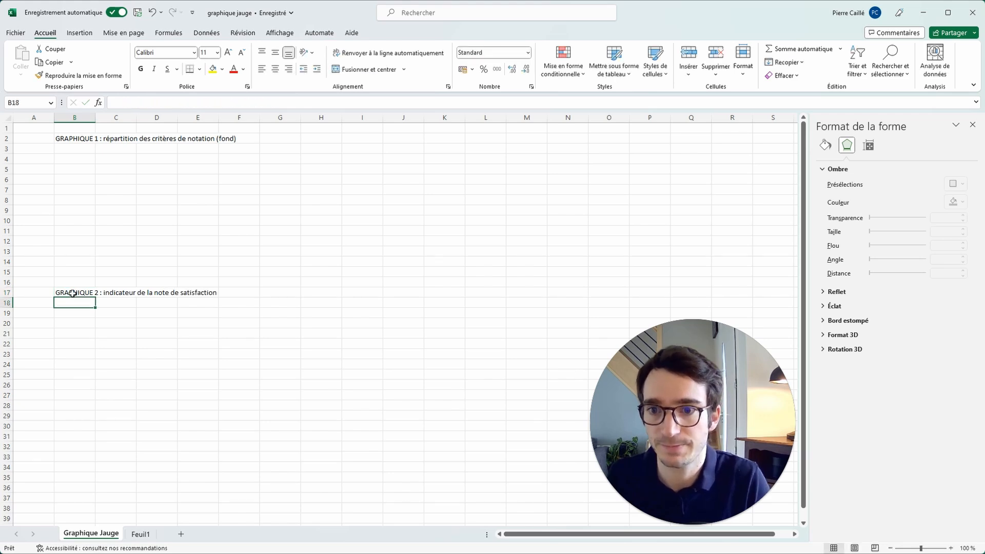
Step: Enter the rating labels Mauvais, Moyen, Bon and Excellent in cells B4 to B7
left_click(91, 164)
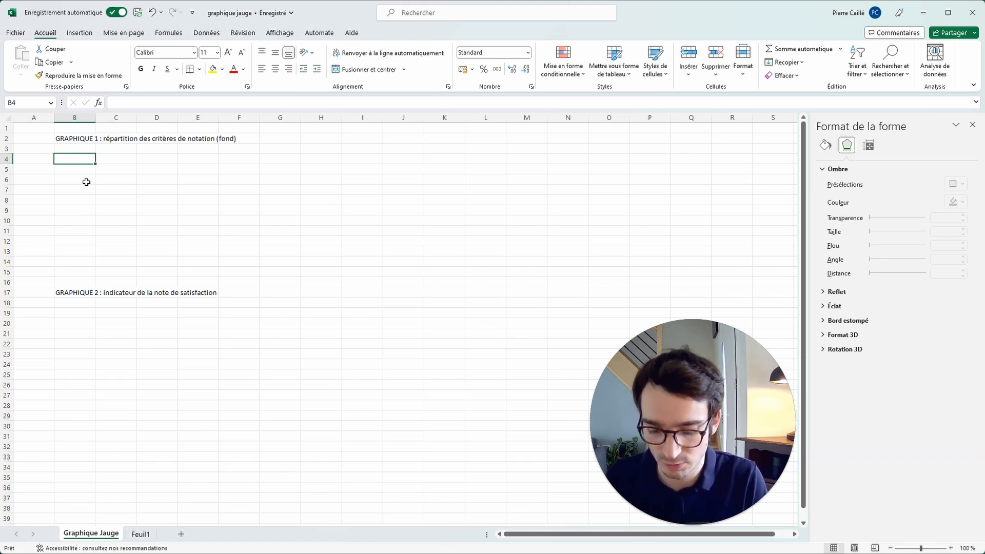
type("Mau")
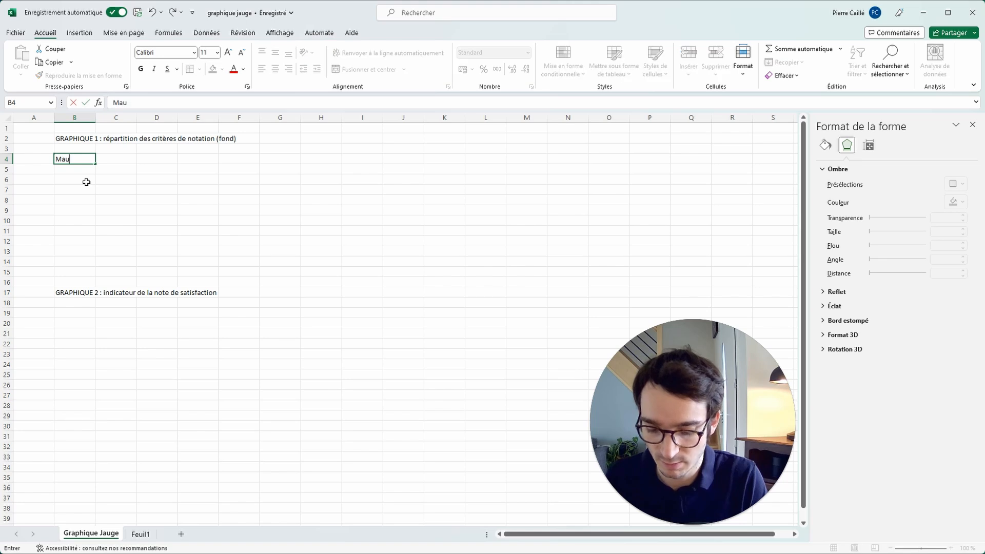
type("vais")
key("Return")
type("Moyen")
key("Return")
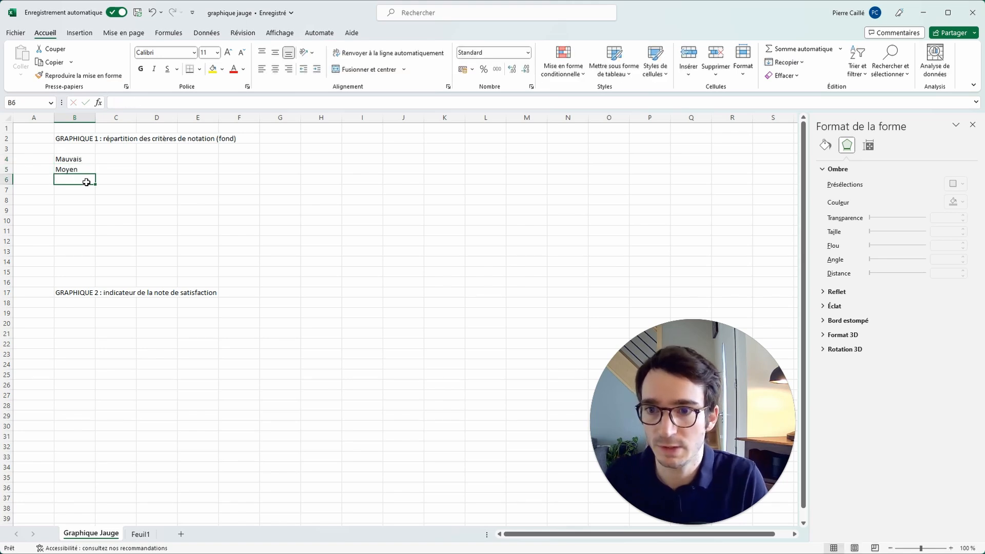
type("Bon")
key("Return")
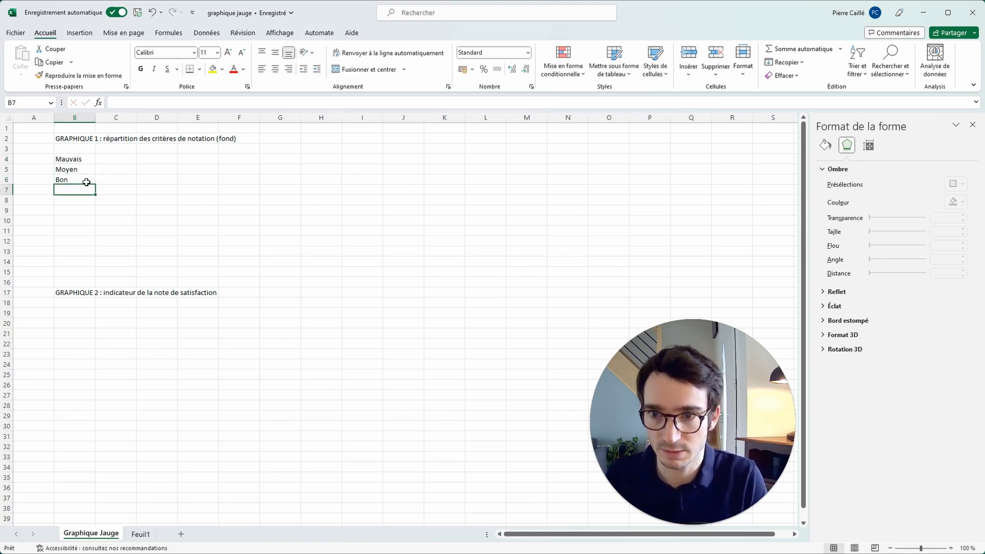
type("E")
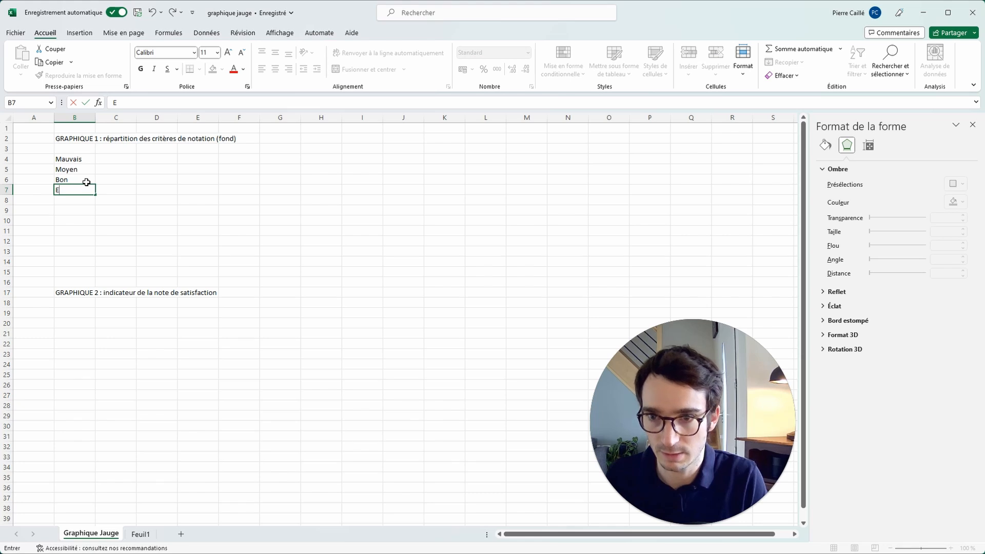
type("xcellent")
key("Return")
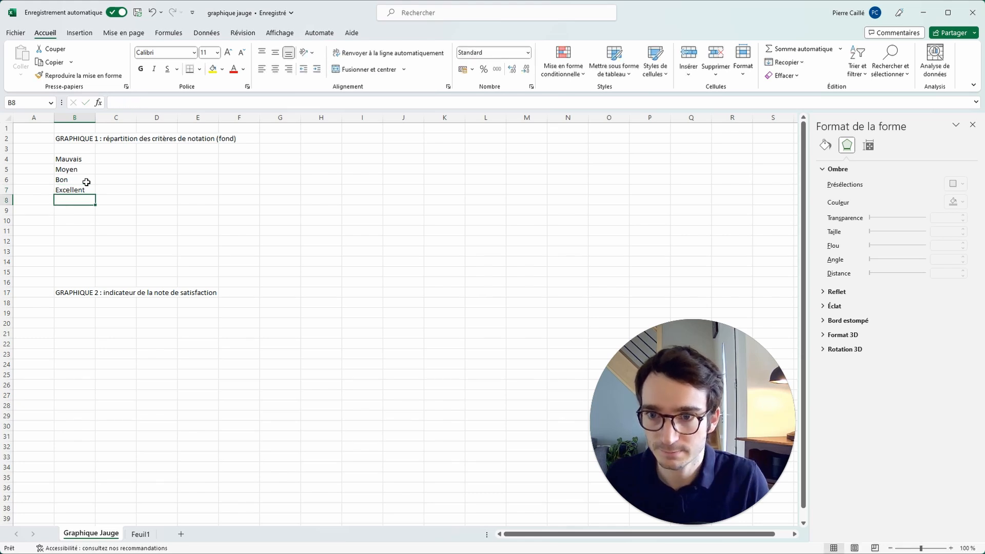
key("Up")
key("Up")
key("Up")
key("Up")
key("Up")
key("Right")
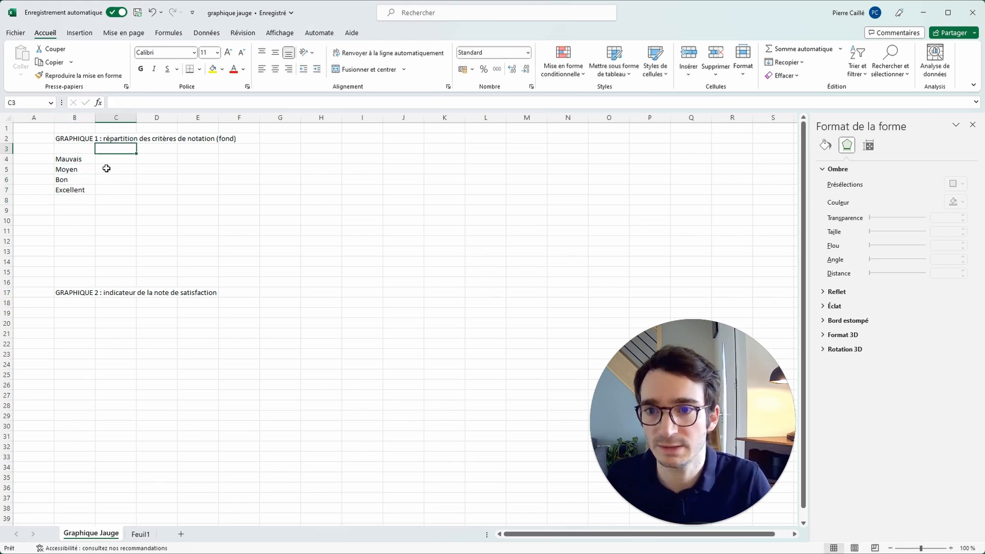
key("shift+Down")
key("shift+Down")
key("shift+Down")
key("shift+Down")
key("shift+Down")
key("shift+Down")
key("shift+Down")
key("shift+Down")
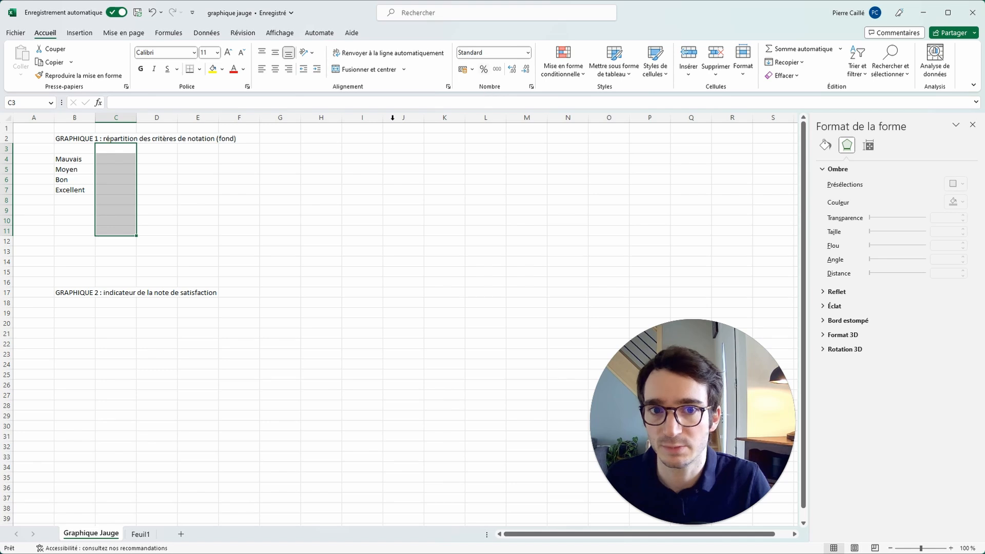
left_click(239, 179)
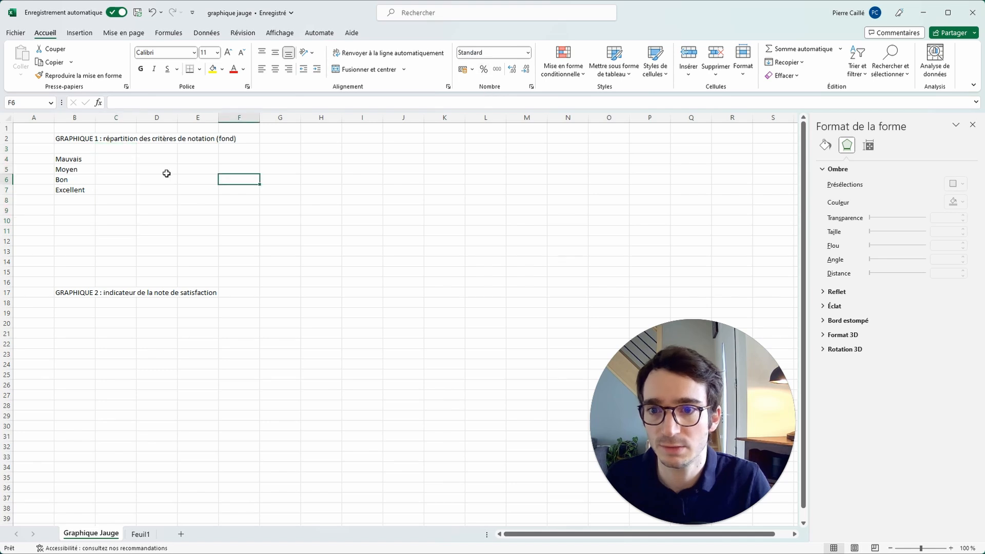
Step: Enter 25% beside Mauvais in C4 and copy it to C5:C7 for the other three ratings
left_click(131, 160)
type("20")
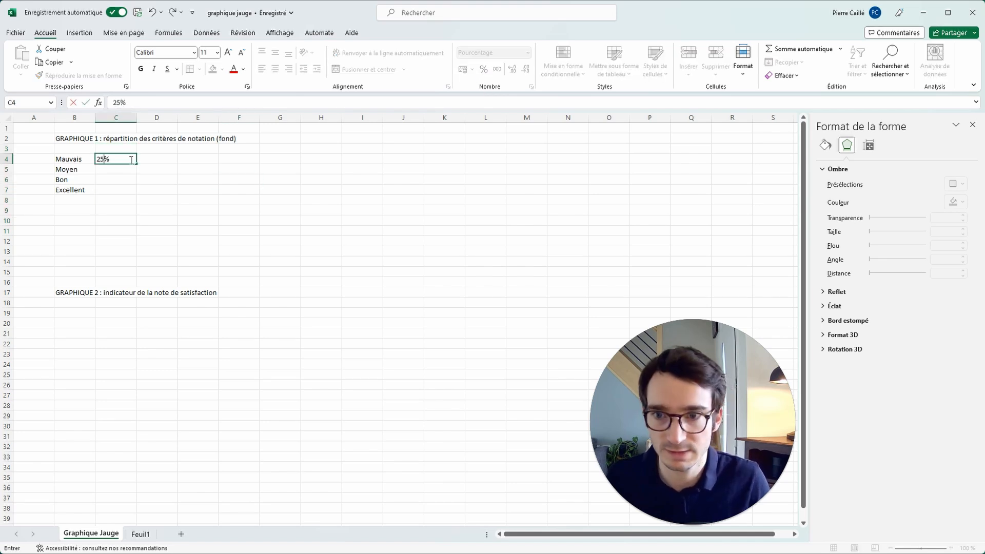
key("Return")
left_click(130, 160)
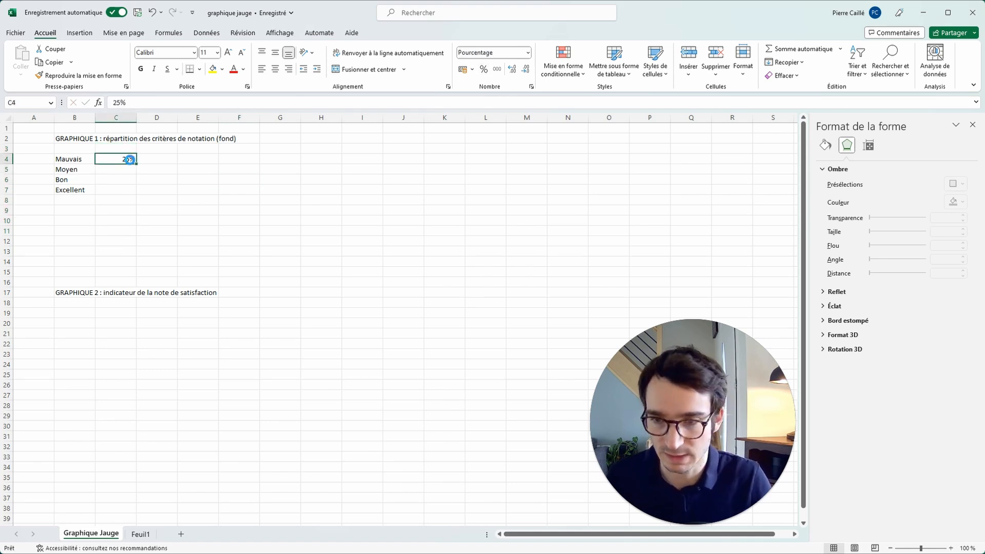
key("ctrl+c")
left_click_drag(125, 168, 122, 191)
key("ctrl+v")
key("Escape")
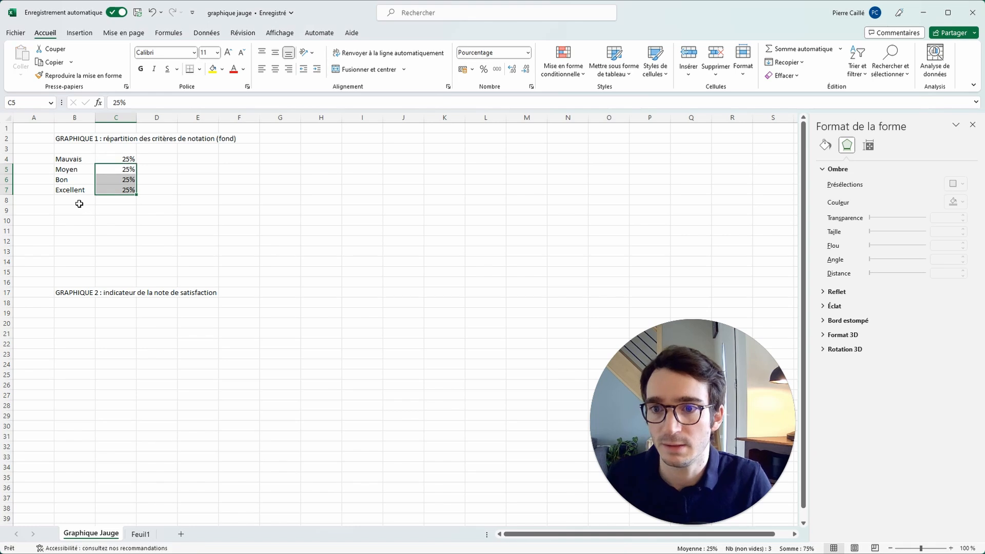
Step: Add the label "Vide" in B8 below Excellent
left_click(80, 204)
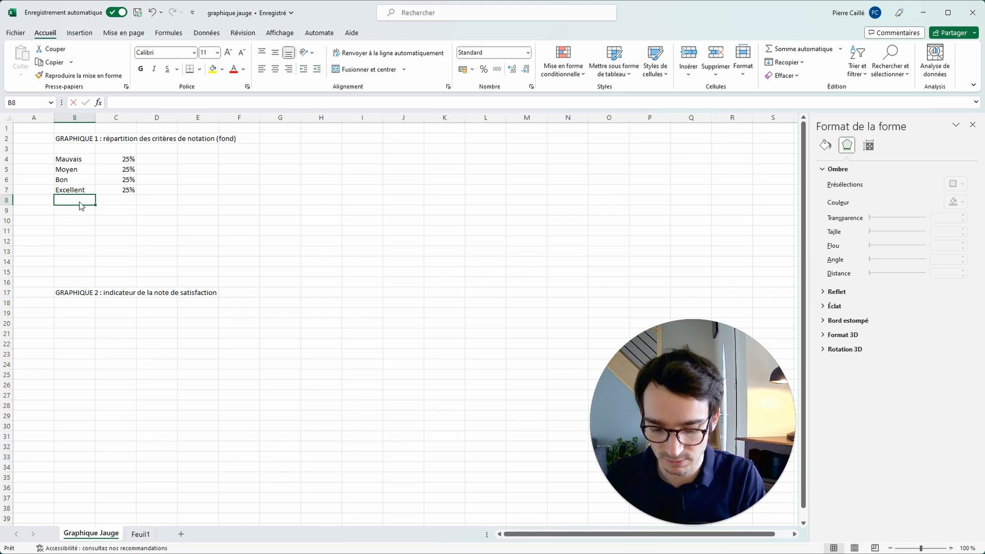
type("Vide")
key("Tab")
key("Return")
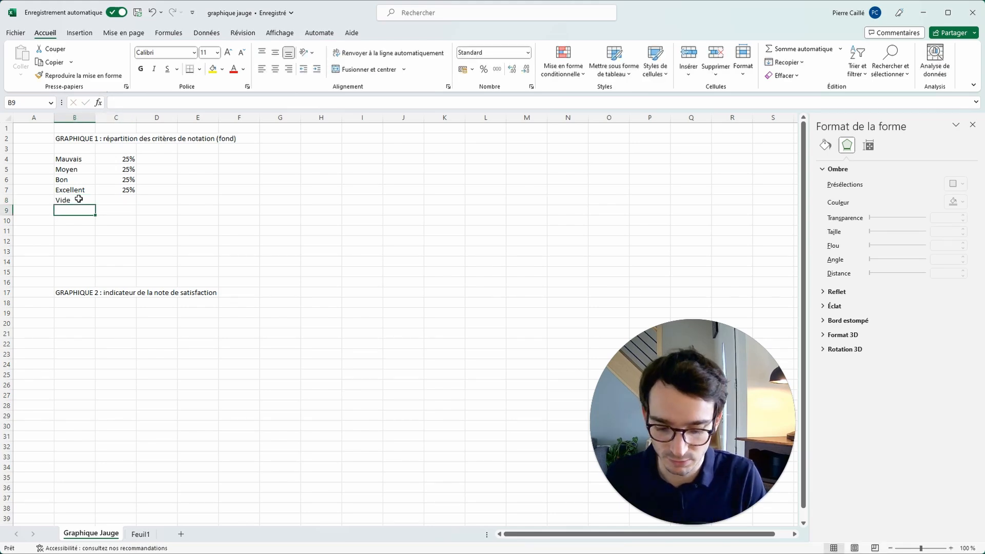
Step: Add a TOTAL row below Vide, with the label in B9 and 200% in C9
type("TOTAL")
key("Tab")
type("200%")
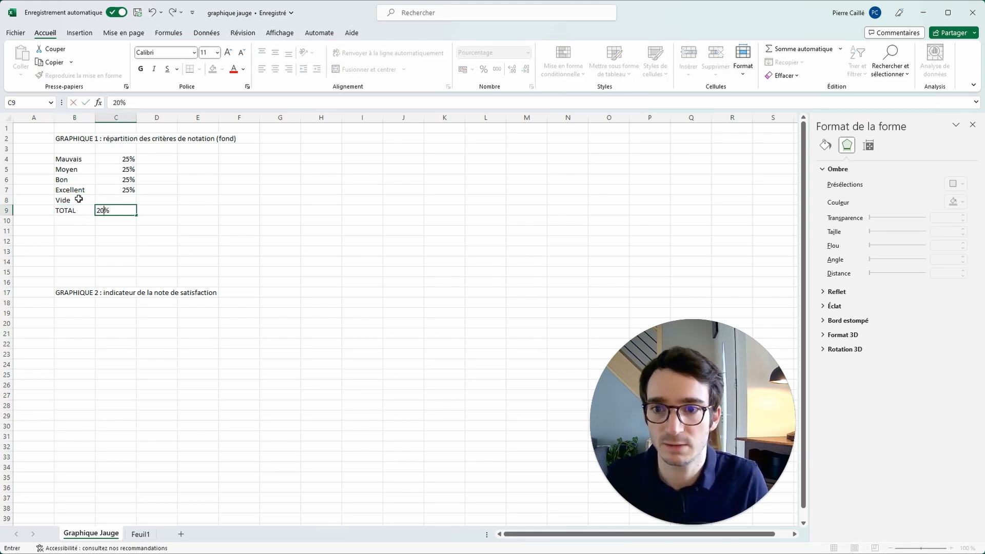
key("Return")
Step: Calculate the Vide share in C8 as the total minus the four ratings, with the formula =C9-SOMME(C4:C7)
left_click(111, 198)
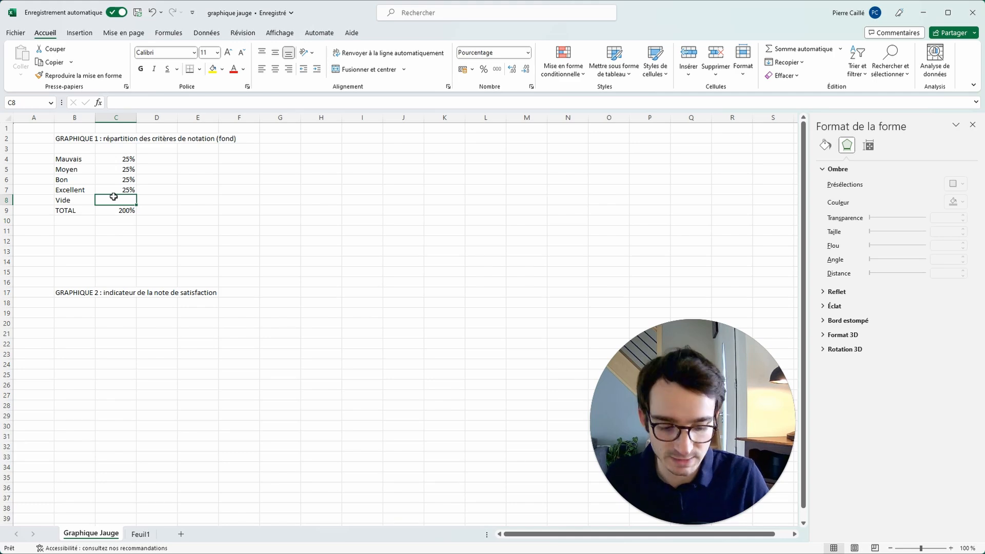
type("=")
left_click(120, 209)
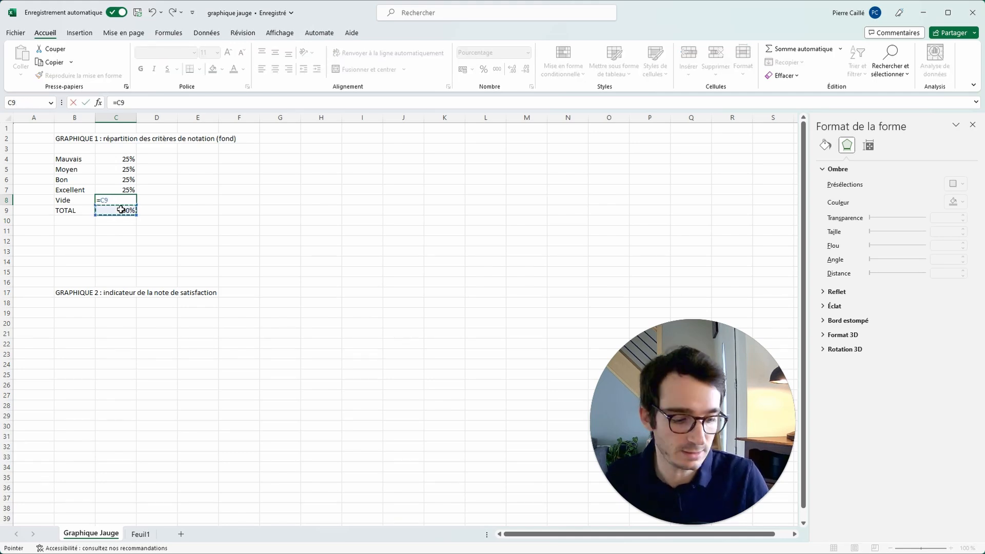
type("-somme(")
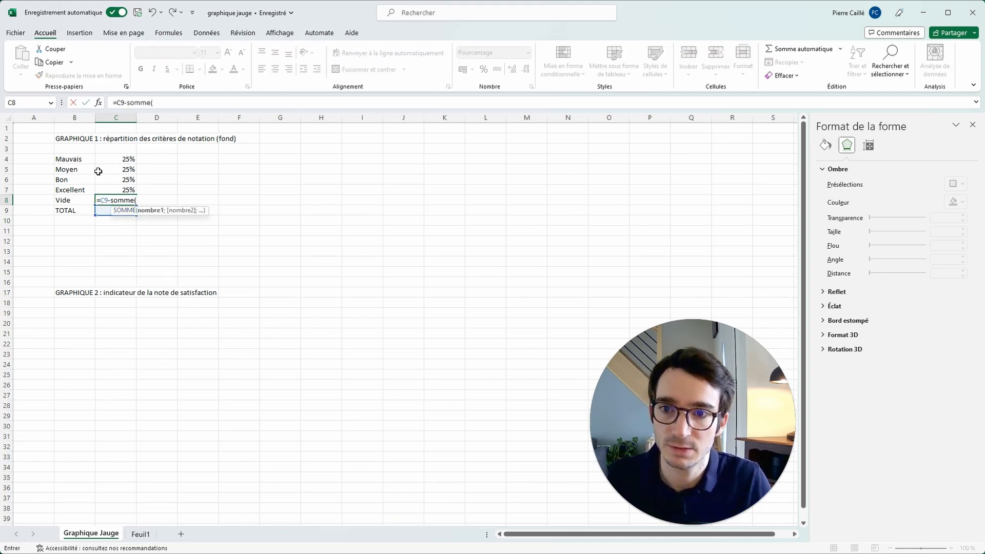
left_click(111, 160)
left_click_drag(110, 160, 103, 191)
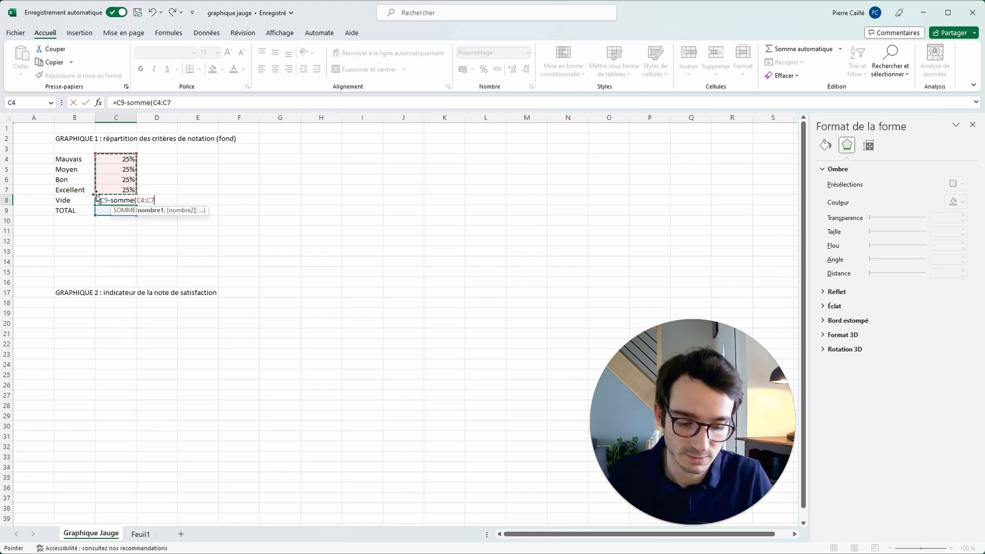
type(")")
key("Return")
Step: Insert a doughnut chart from the labels and percentages in B4:C8, leaving out the total, and place it beside the first table
left_click_drag(116, 200, 77, 162)
left_click(79, 32)
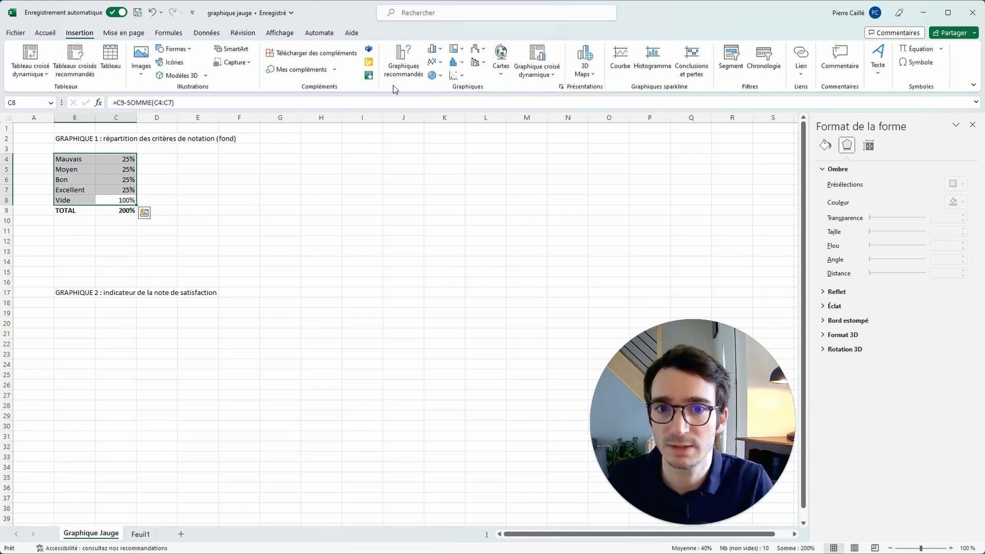
left_click(442, 75)
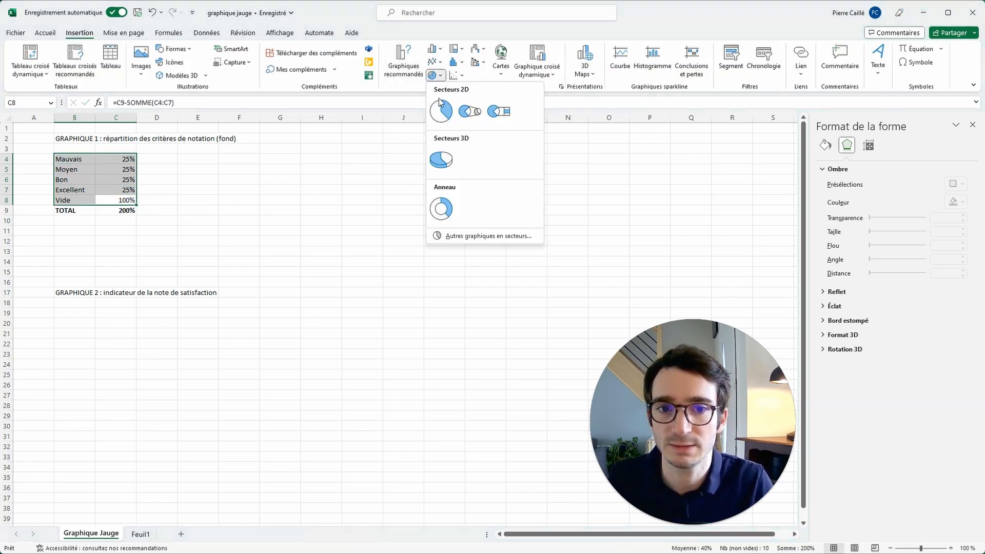
left_click(440, 207)
left_click_drag(445, 259, 435, 157)
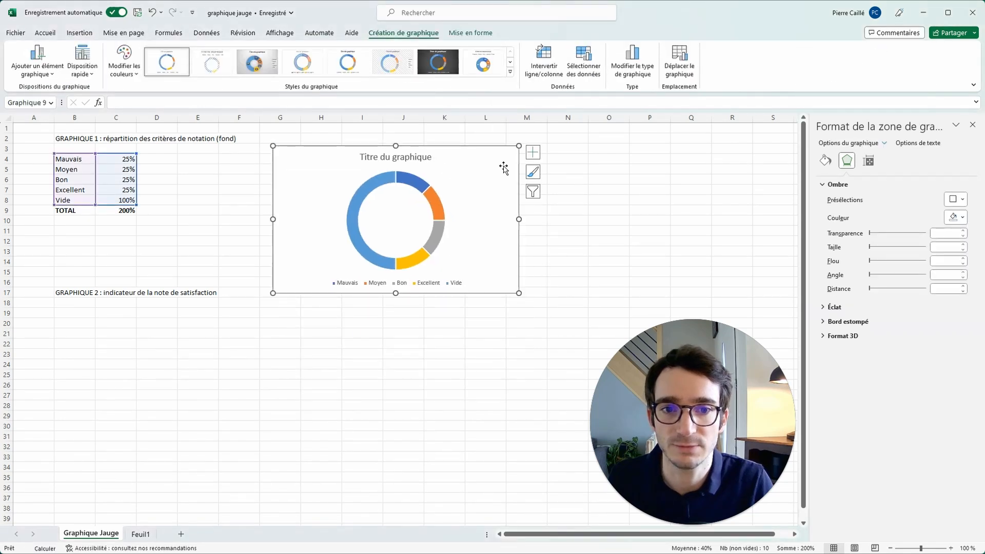
Step: Remove the doughnut chart's title and legend, and narrow the chart area to a roughly square frame
left_click(533, 154)
left_click(569, 165)
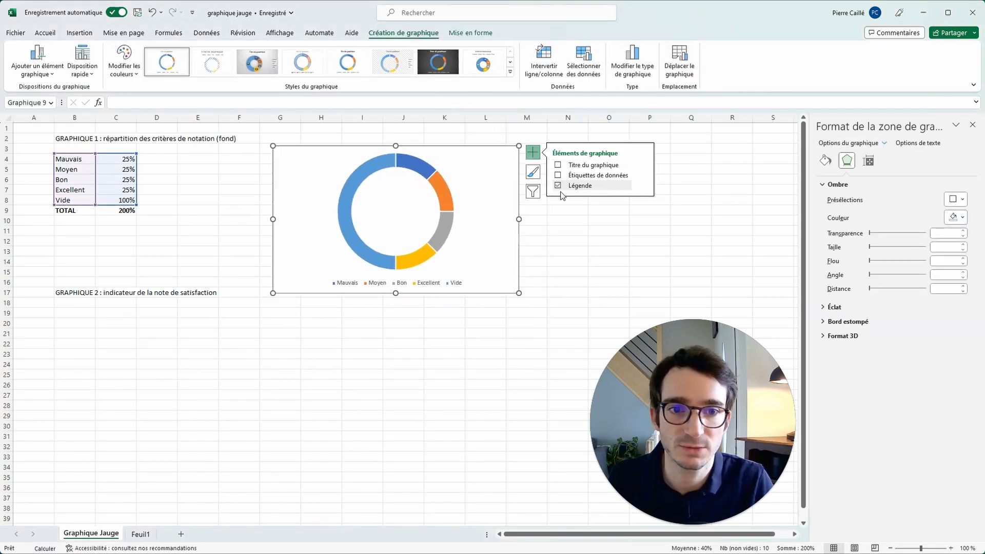
left_click(560, 185)
left_click_drag(519, 220, 412, 219)
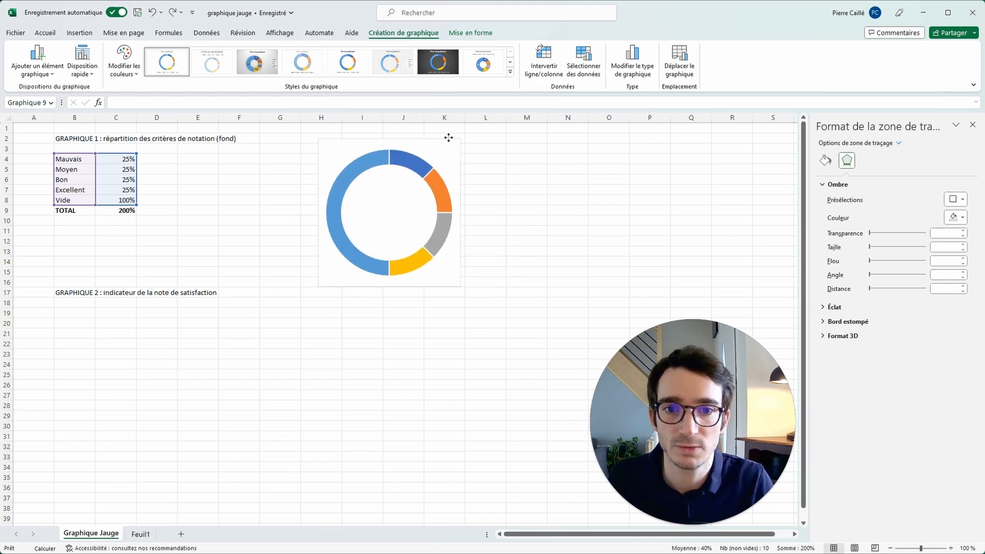
left_click(492, 181)
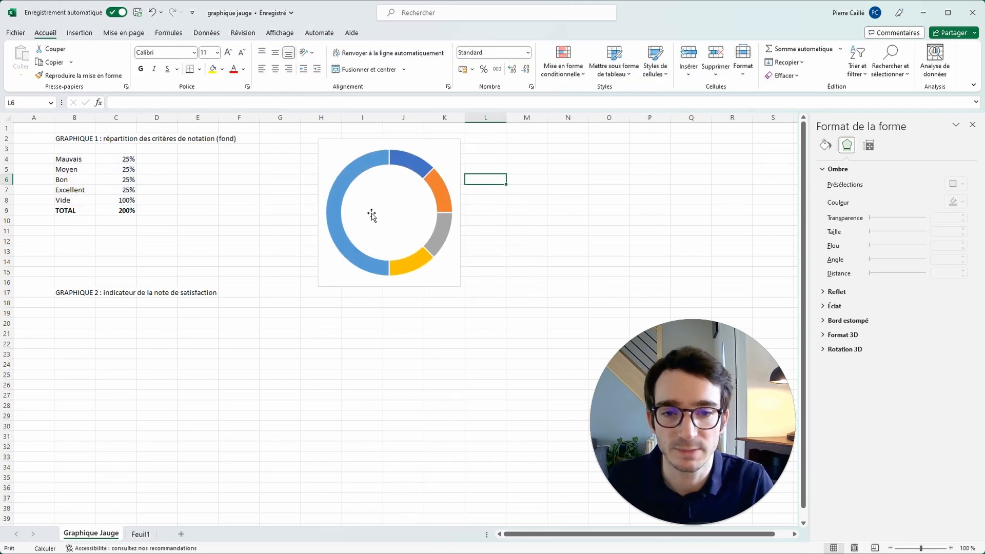
Step: Rotate the doughnut series by setting its first slice angle to 270°
left_click(405, 170)
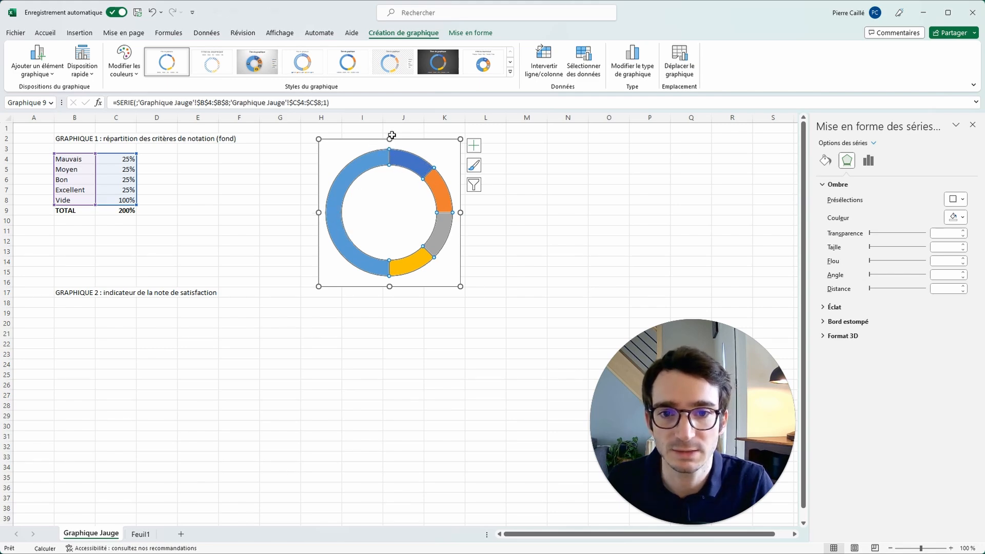
left_click(396, 205)
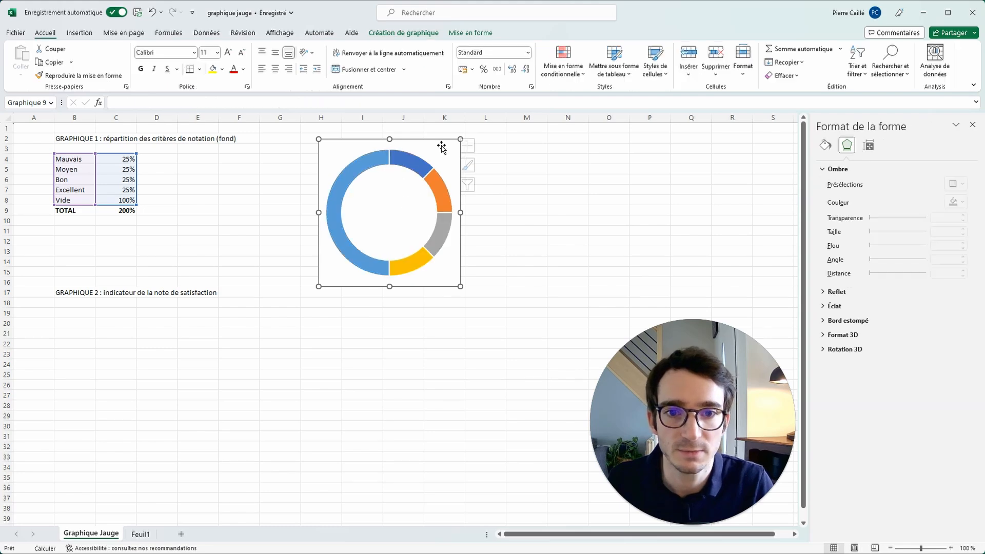
left_click(414, 165)
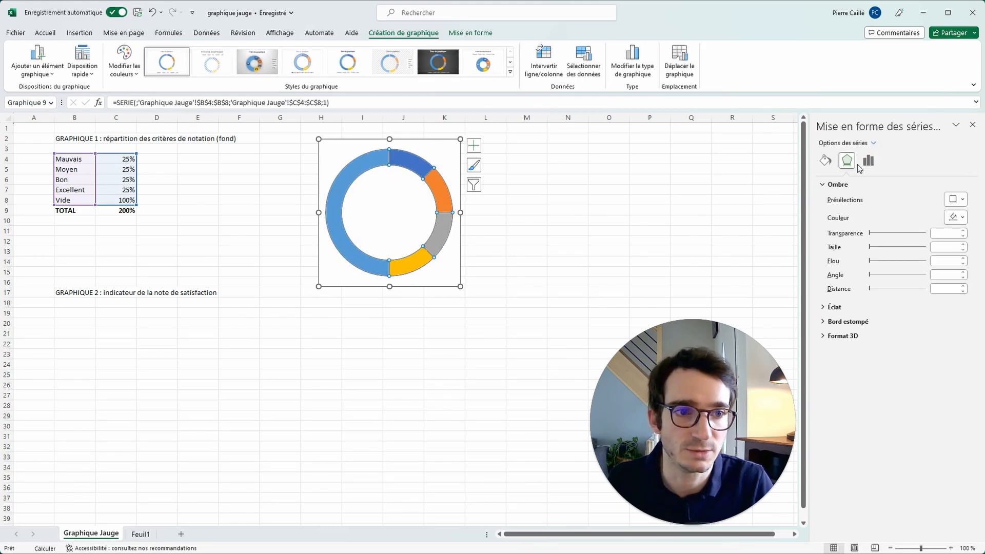
left_click(867, 162)
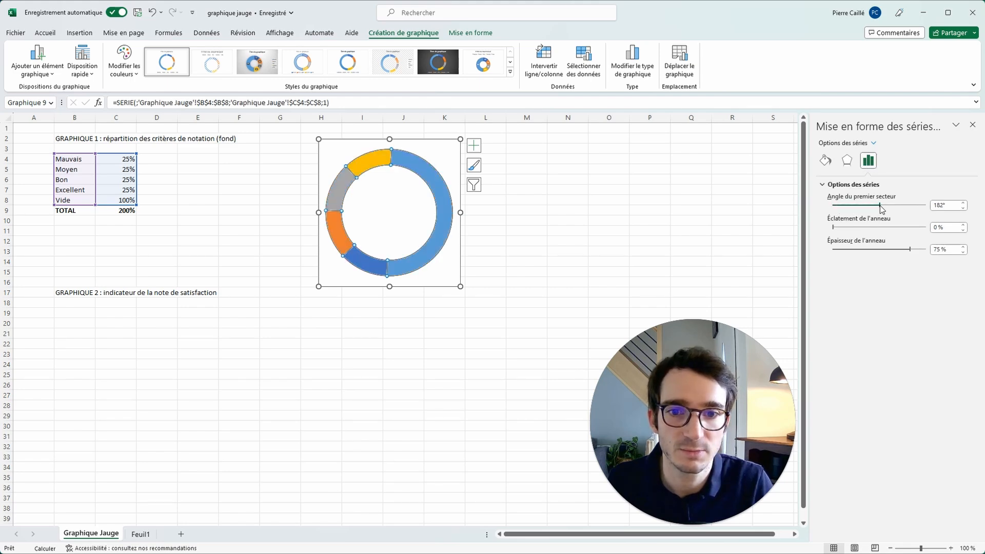
left_click_drag(879, 205, 901, 204)
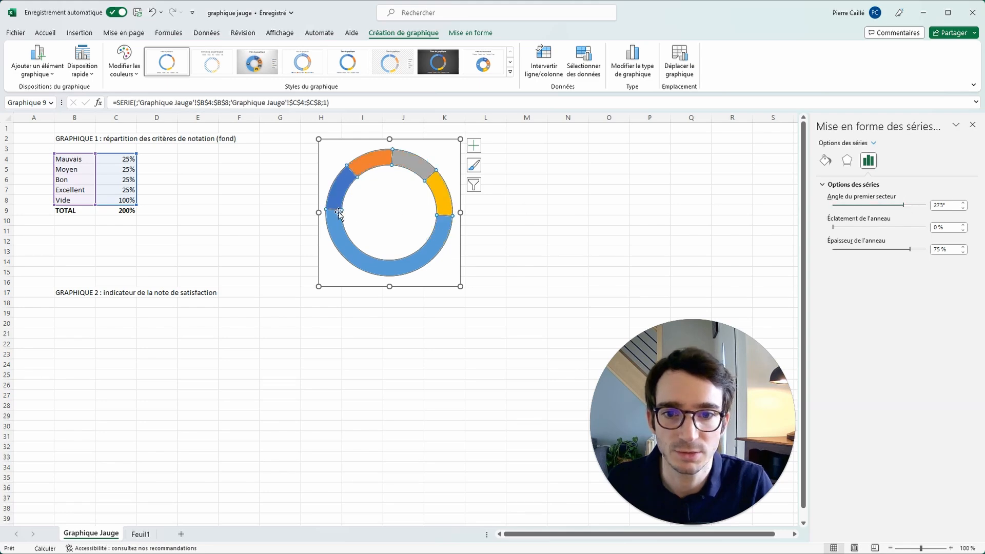
double_click(944, 206)
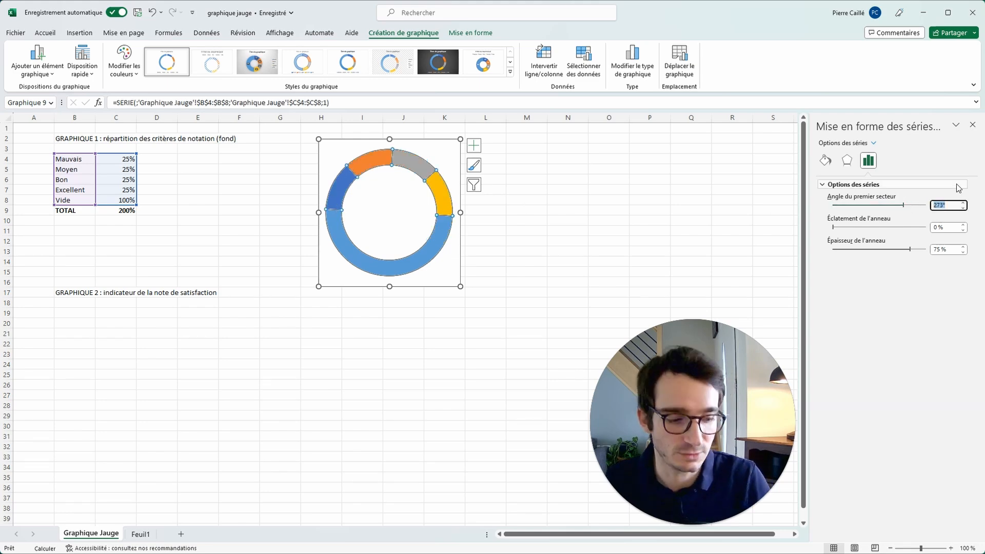
type("270")
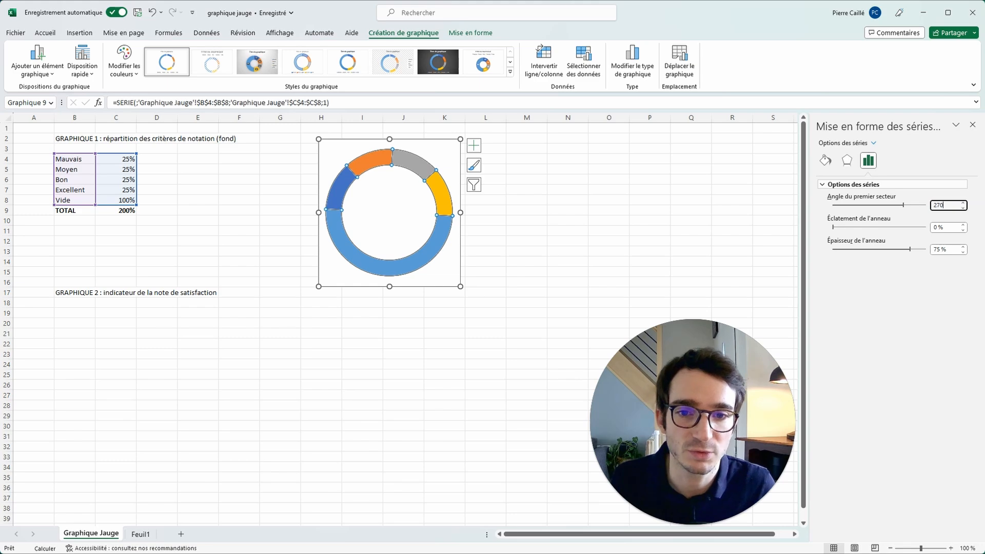
key("Return")
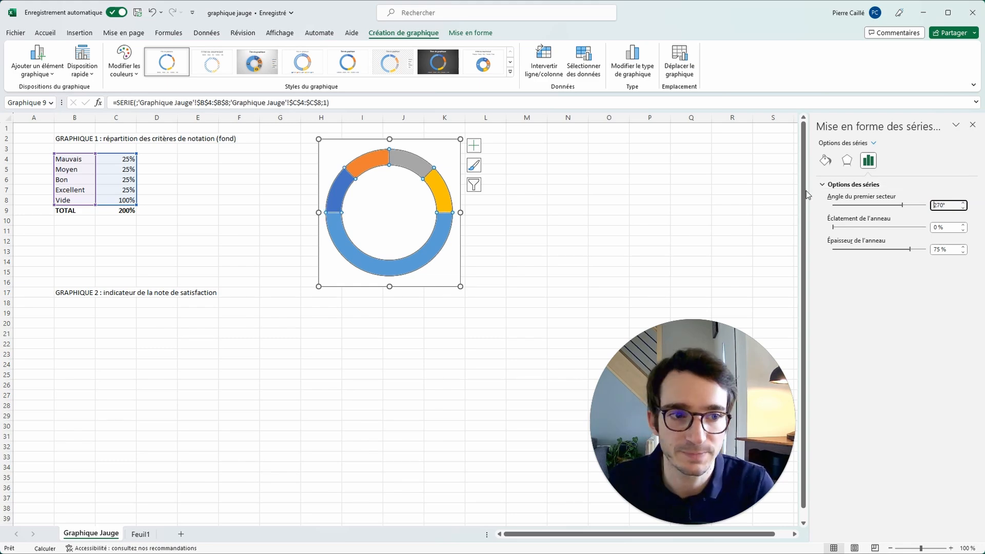
left_click(665, 203)
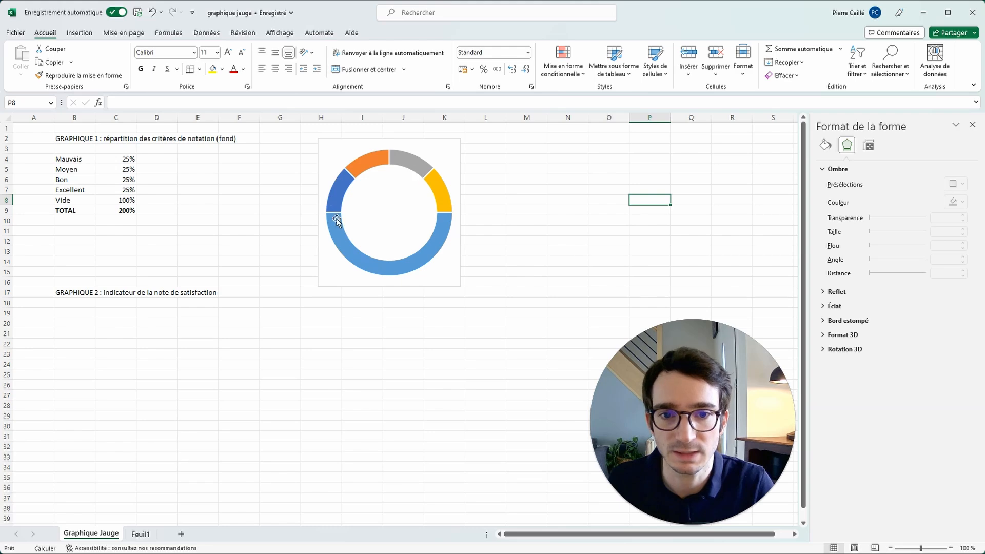
Step: Set the doughnut's lower Vide segment to no fill
left_click(485, 261)
left_click(451, 286)
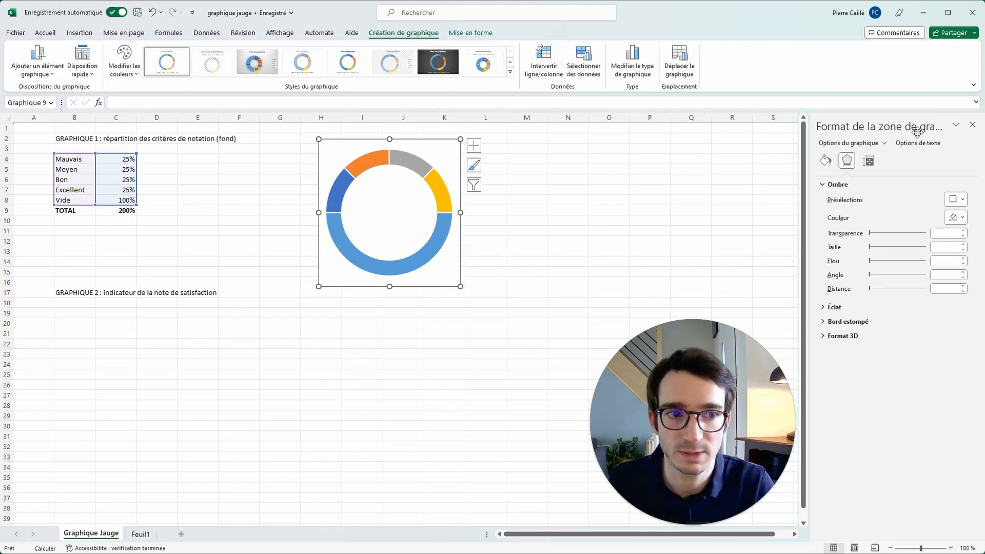
left_click(445, 267)
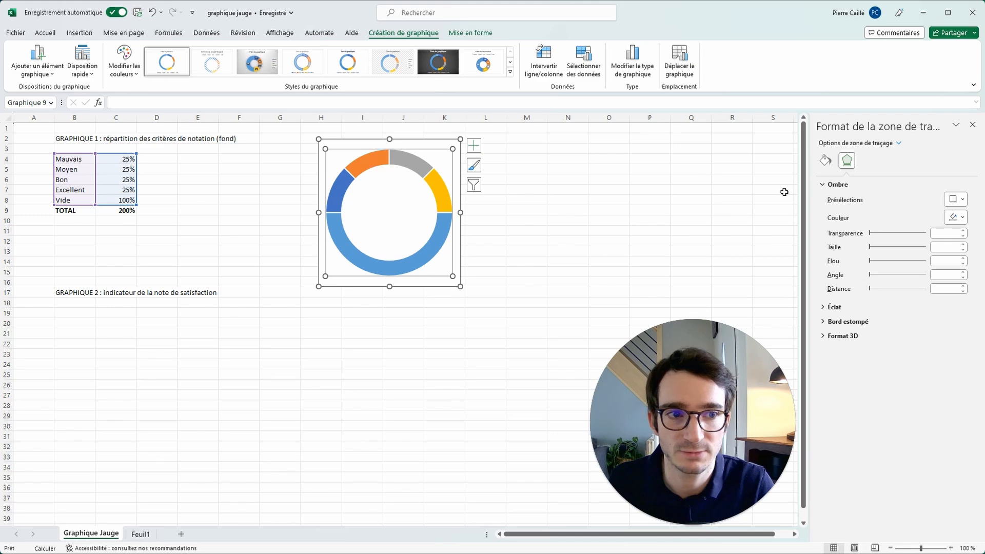
left_click(409, 261)
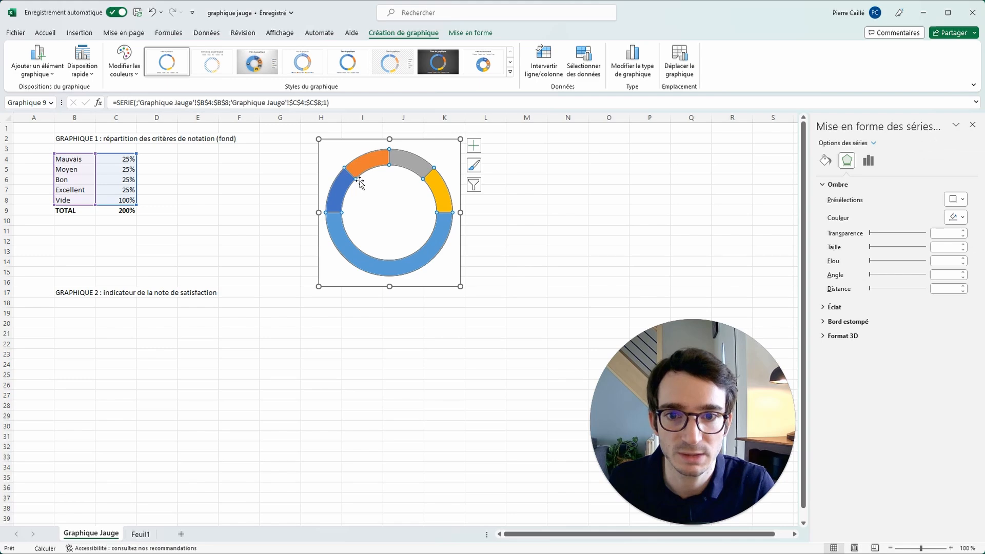
left_click(435, 249)
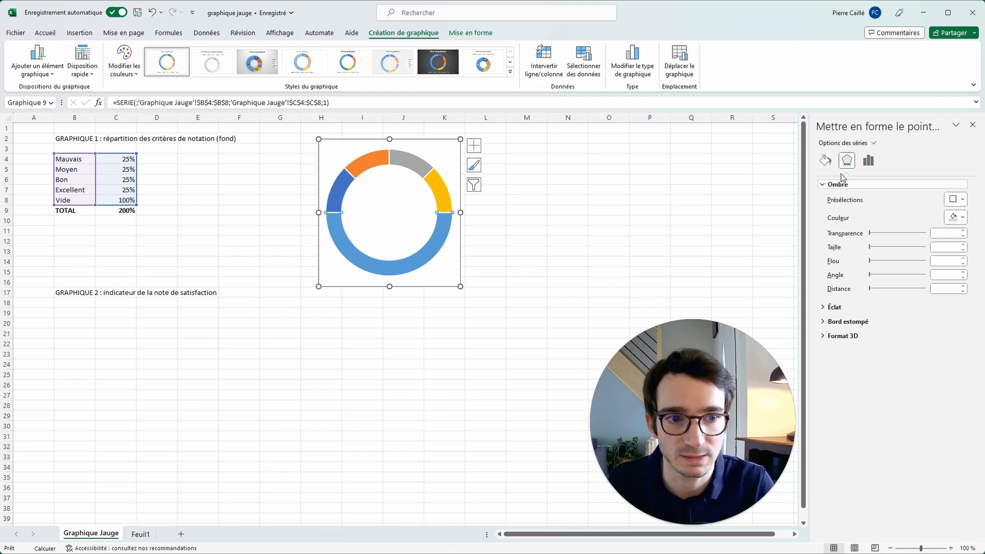
left_click(826, 163)
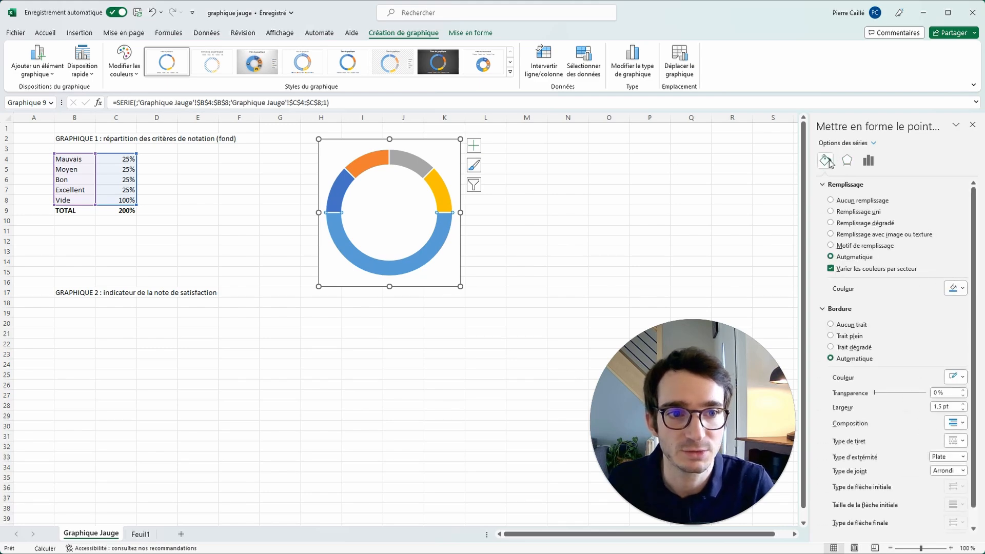
left_click(854, 203)
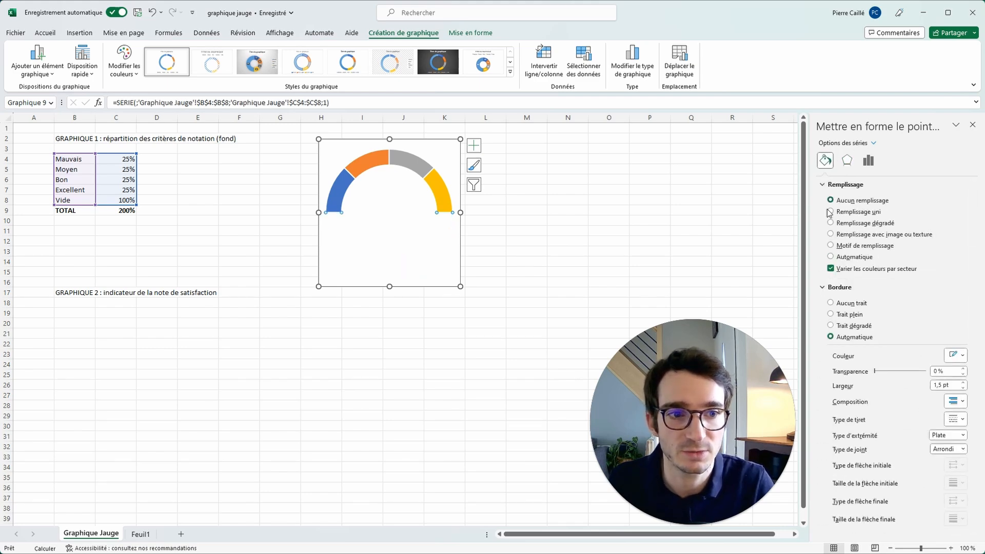
left_click(558, 226)
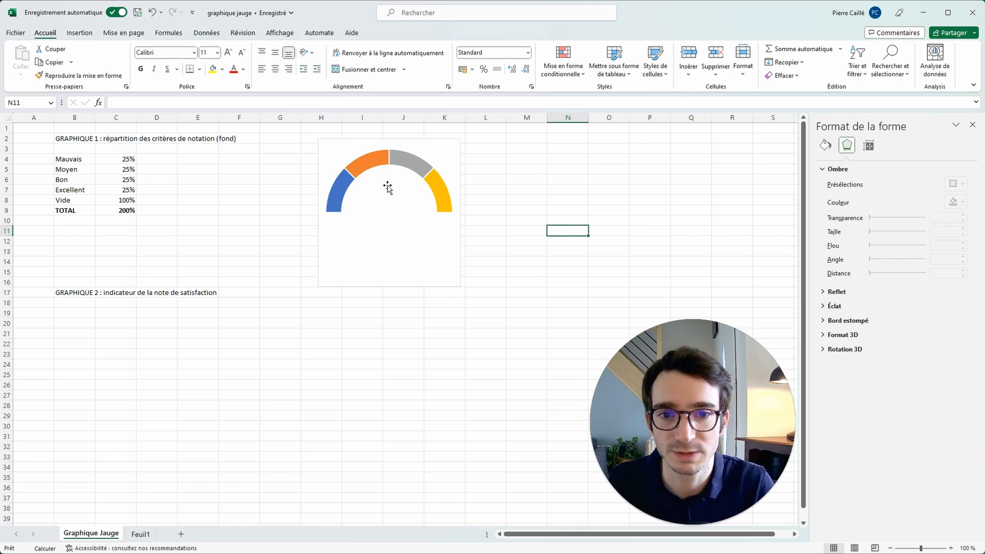
Step: Fill only the Mauvais segment of the doughnut with the standard red
left_click(338, 188)
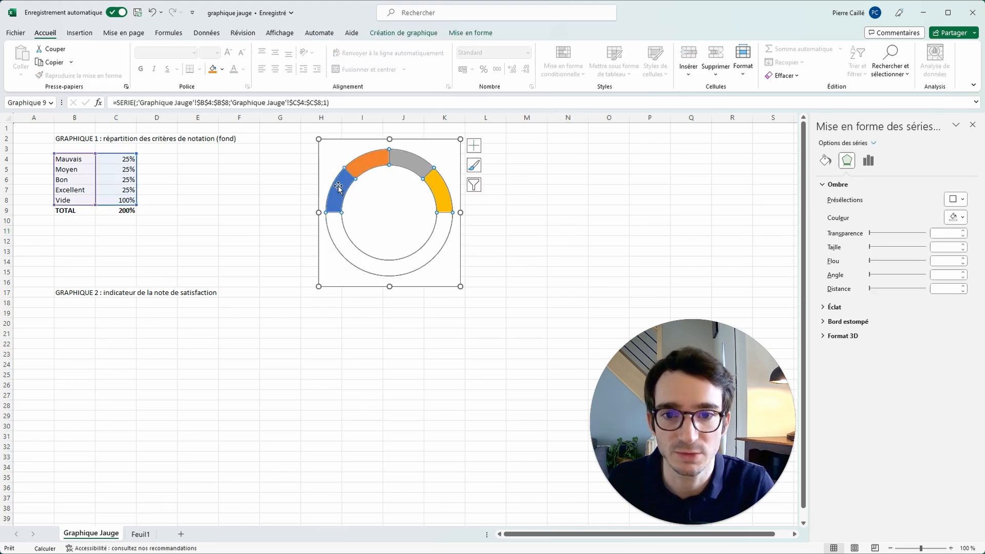
left_click(338, 188)
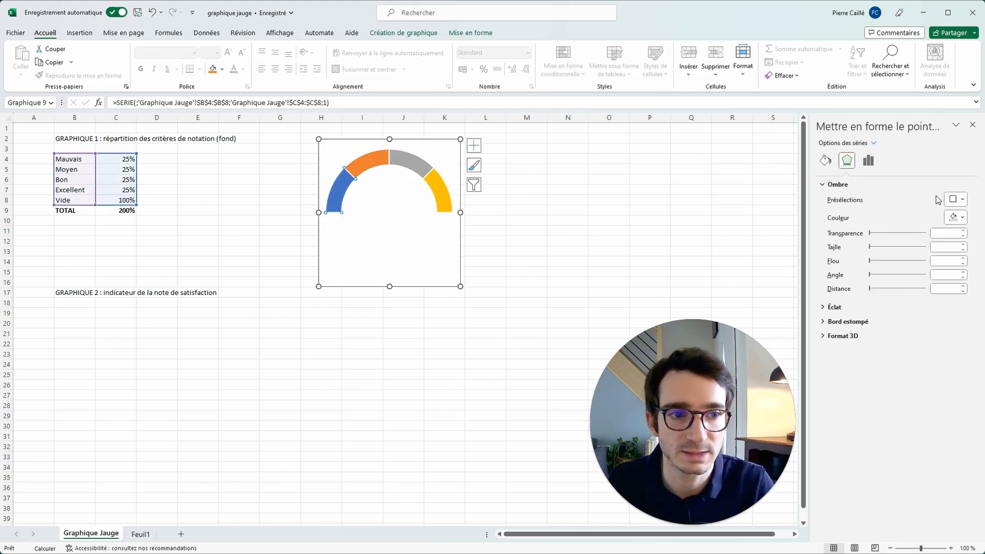
left_click(825, 160)
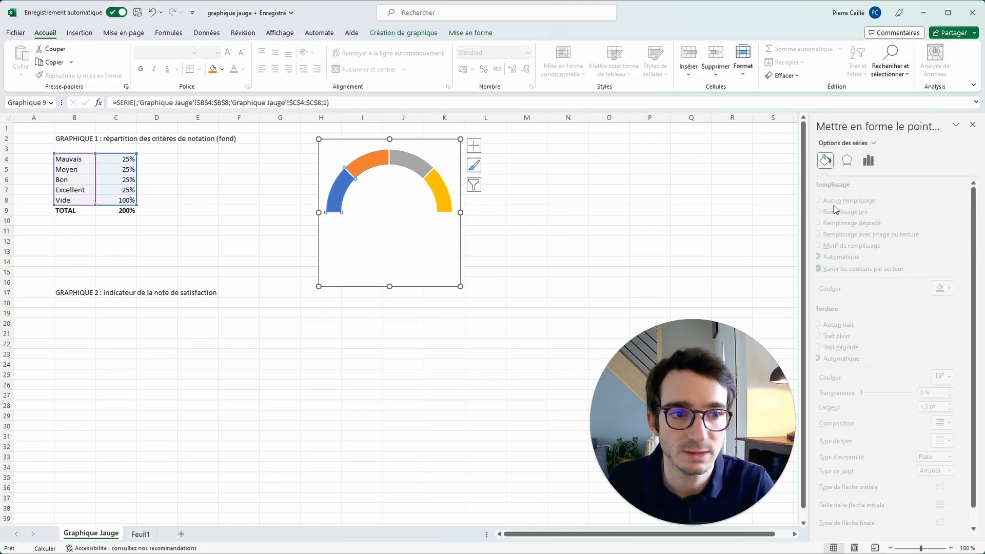
left_click(956, 288)
left_click(957, 385)
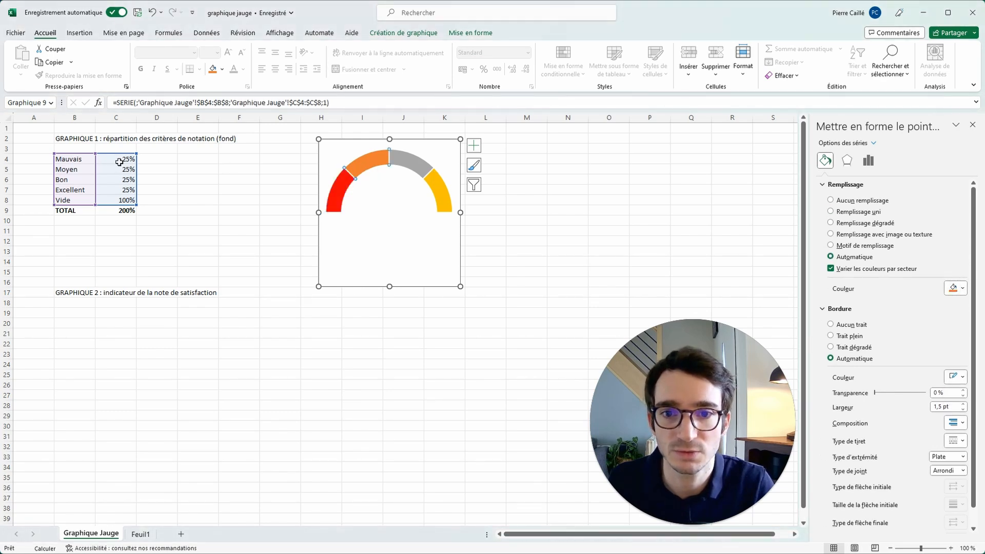
Step: Fill the Moyen segment with the standard orange and the Bon segment with the standard yellow
left_click(955, 287)
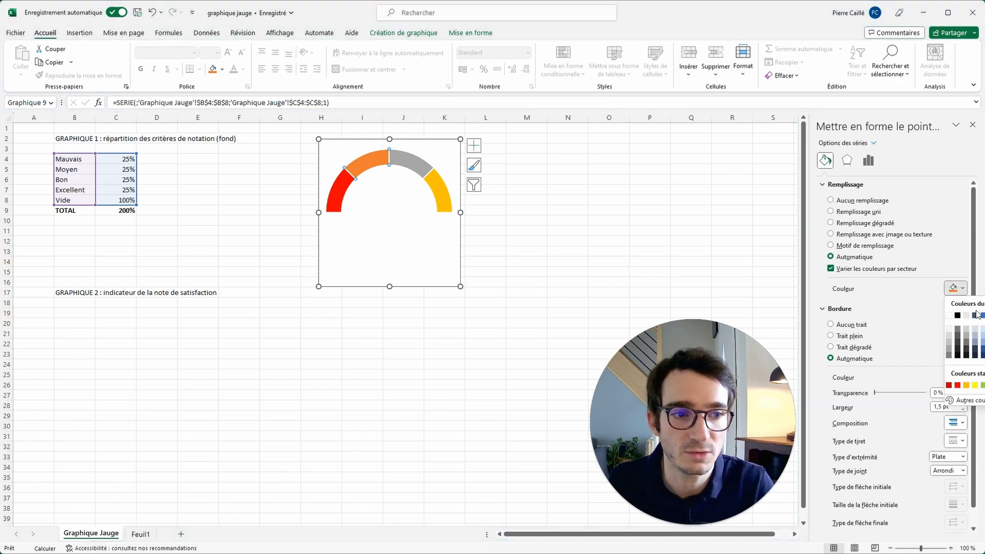
left_click(966, 384)
left_click(415, 159)
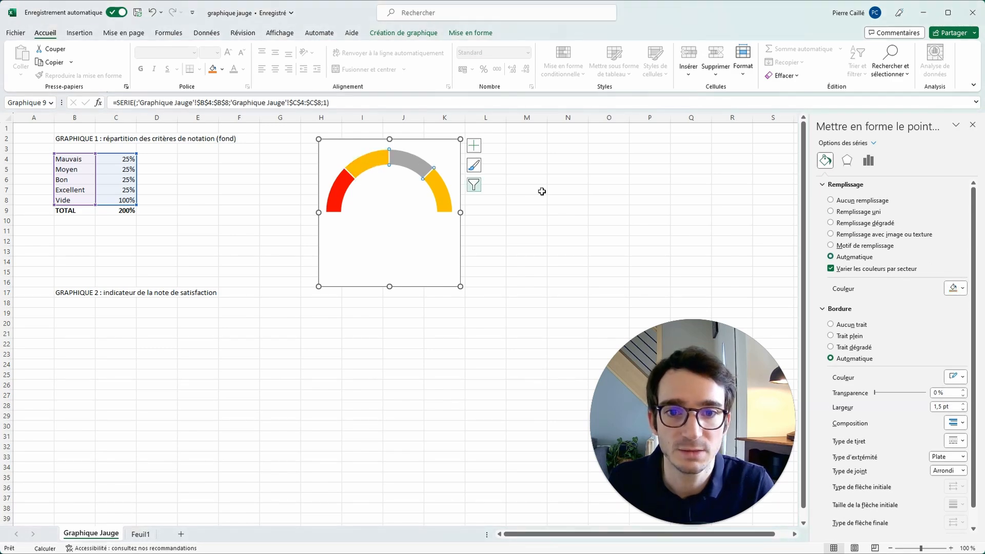
left_click(954, 288)
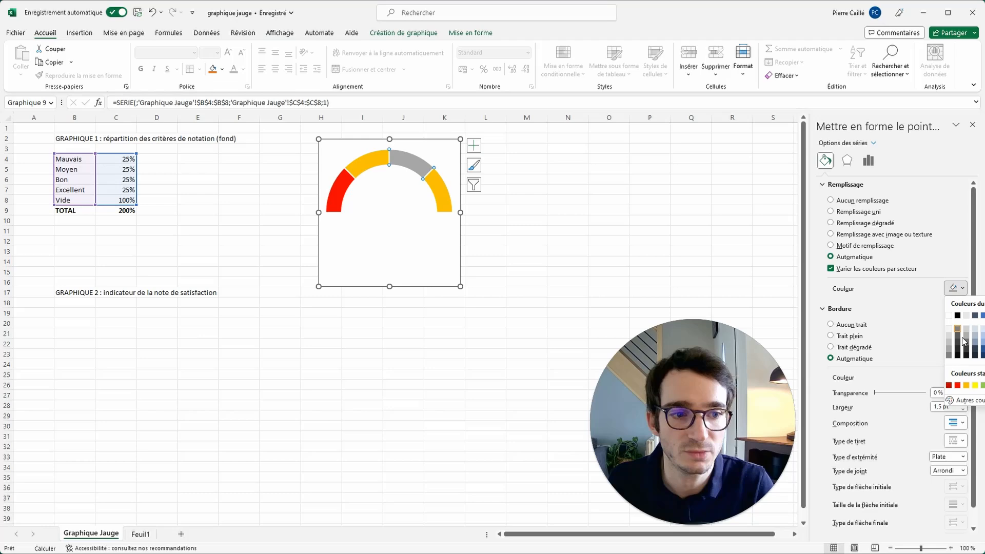
left_click(974, 385)
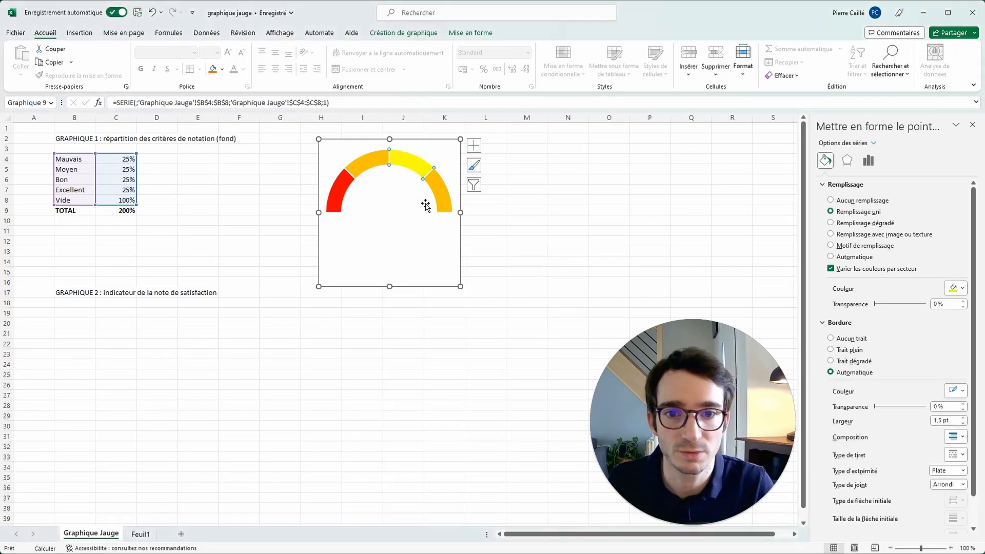
Step: Fill the doughnut's Excellent segment with the standard green
left_click(954, 288)
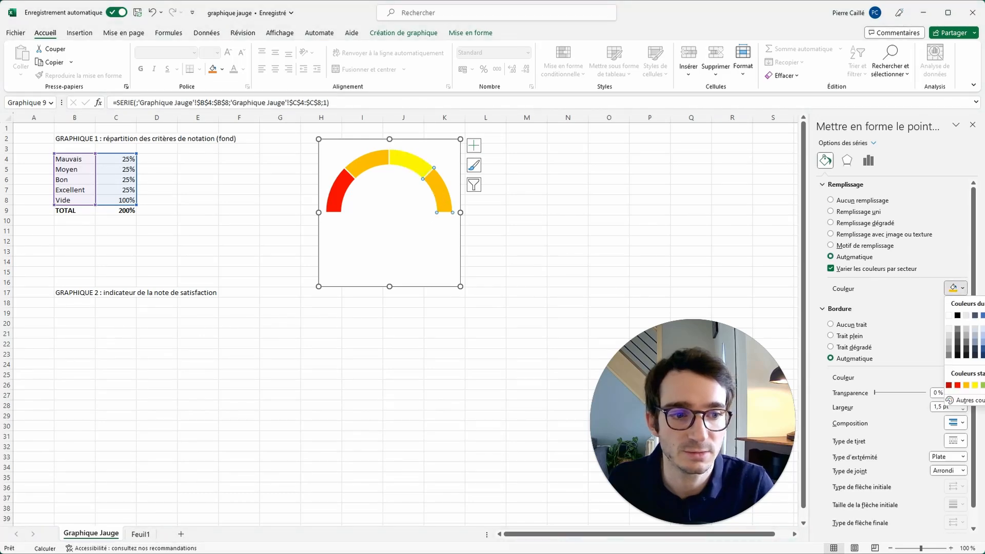
left_click(983, 386)
left_click(518, 240)
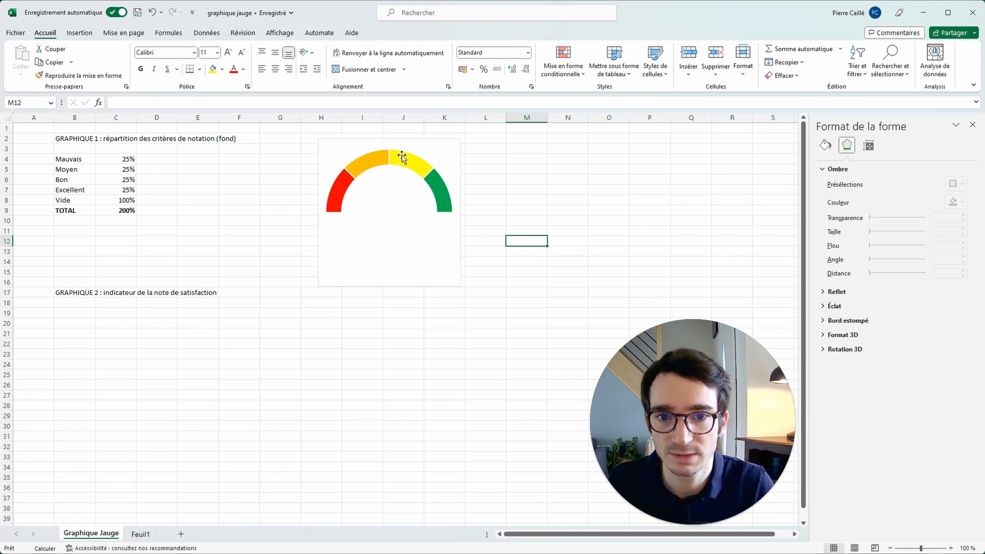
Step: Remove the border line from the whole doughnut series
left_click(347, 169)
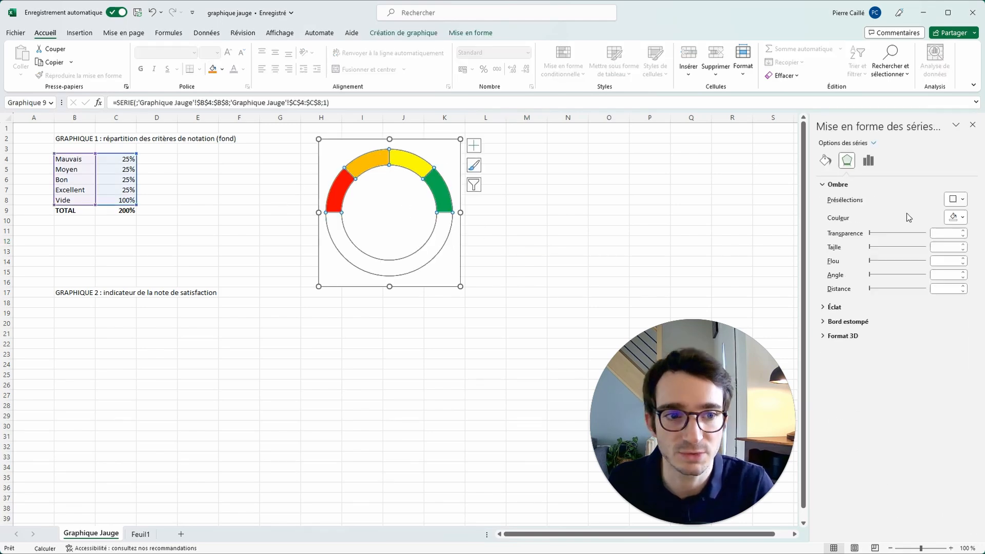
left_click(825, 161)
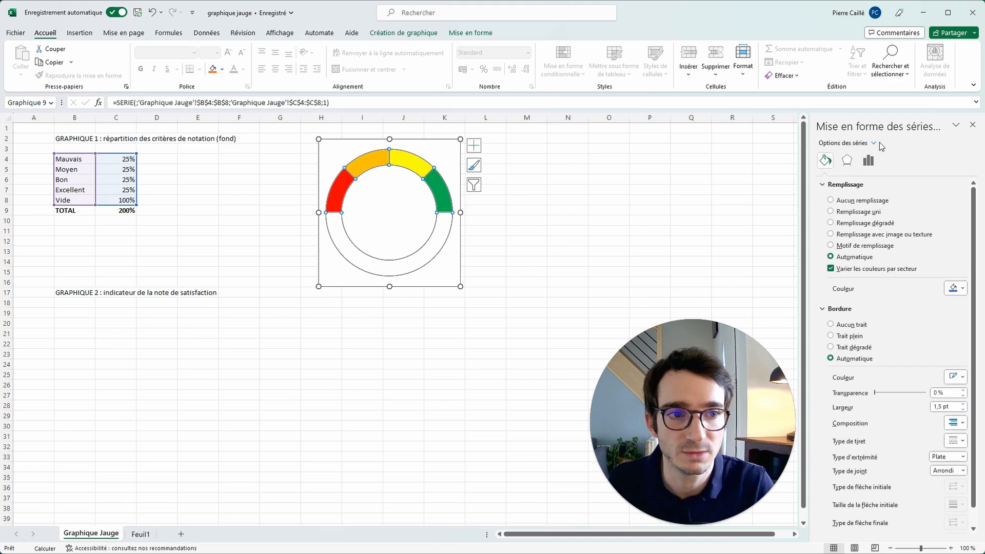
left_click(831, 325)
left_click(567, 221)
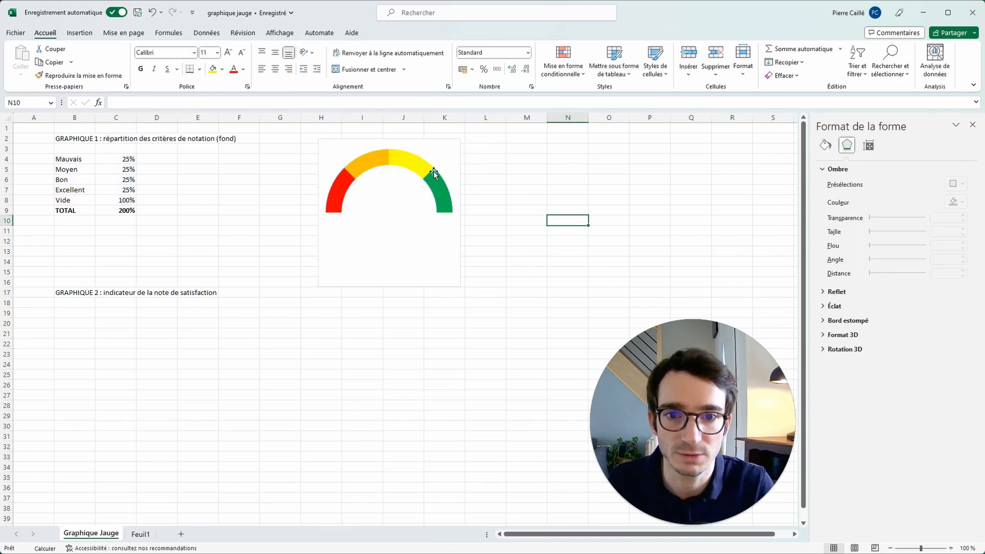
Step: Enter the label "Avant l'aiguille" in B19, below the GRAPHIQUE 2 heading
left_click(116, 230)
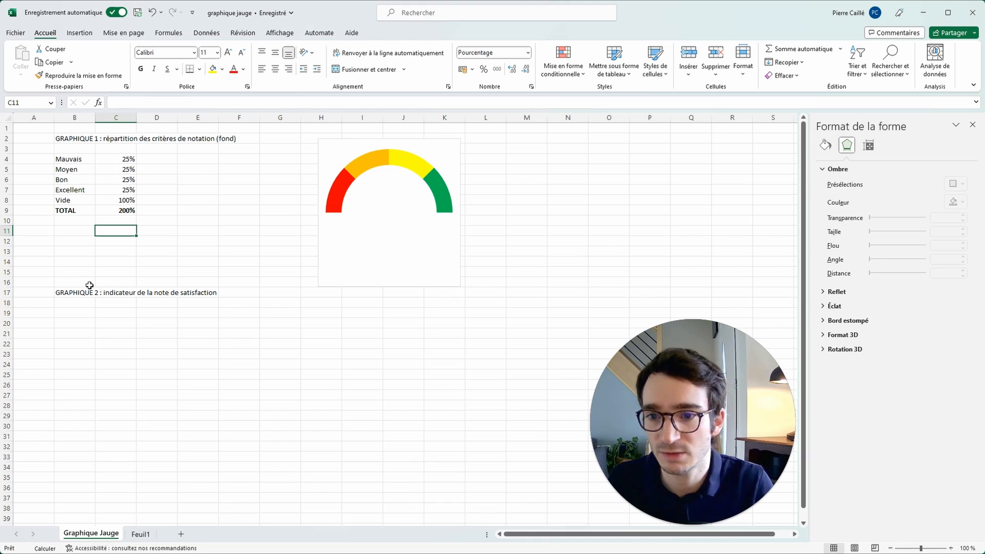
left_click(65, 299)
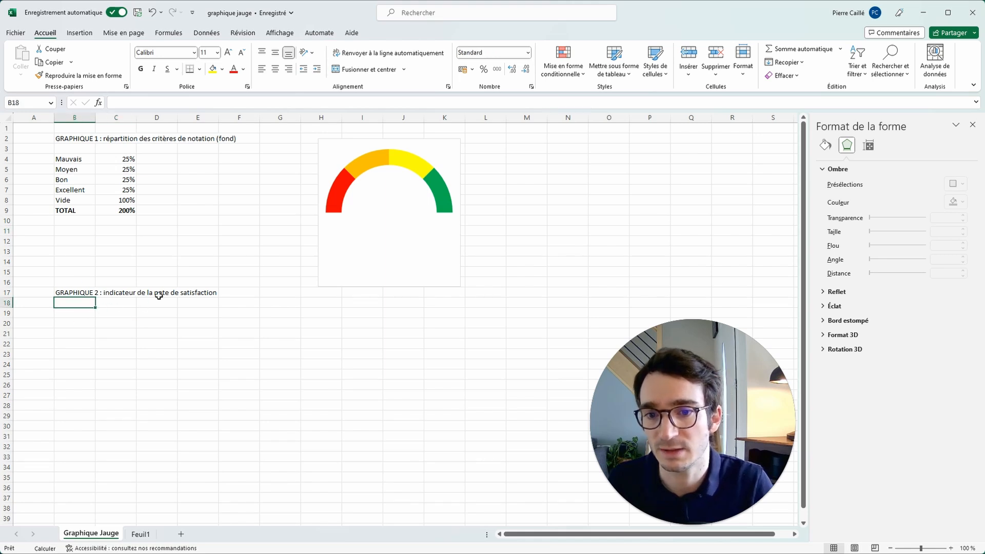
left_click(77, 315)
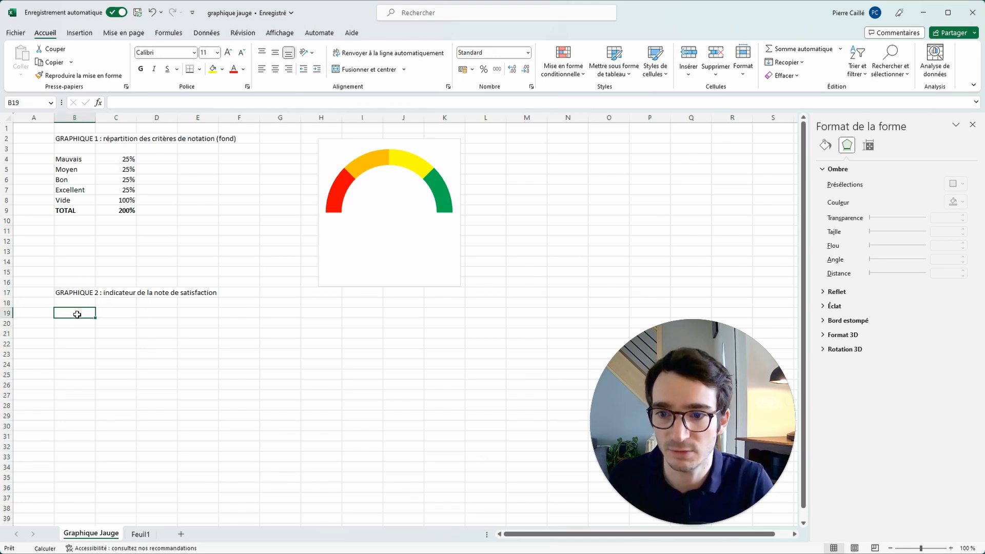
type("Ava")
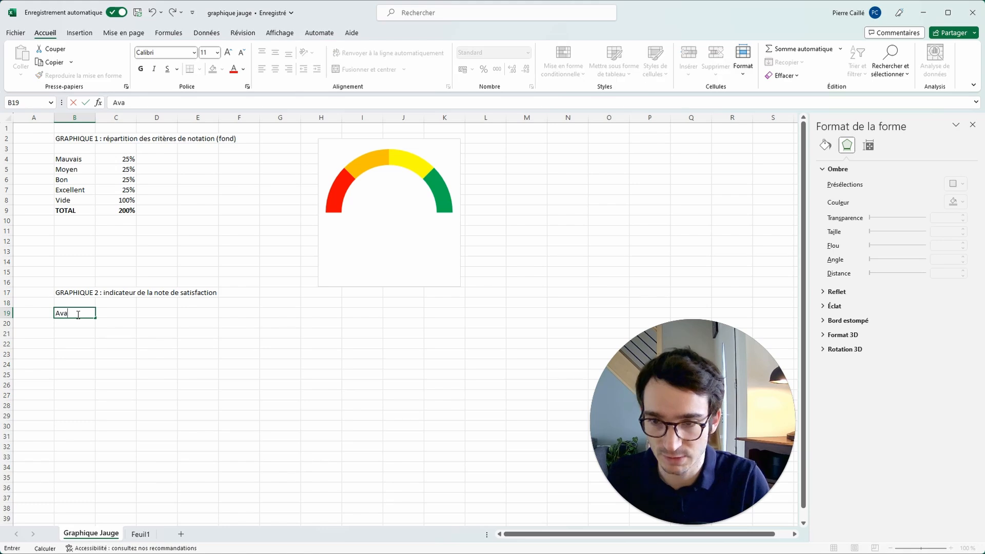
type("nt l'ai")
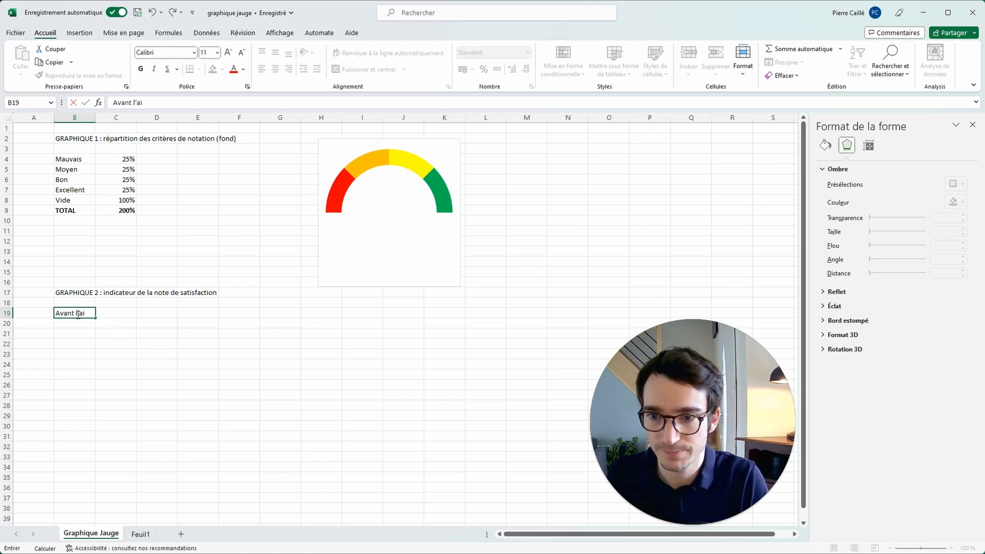
type("guille")
key("Return")
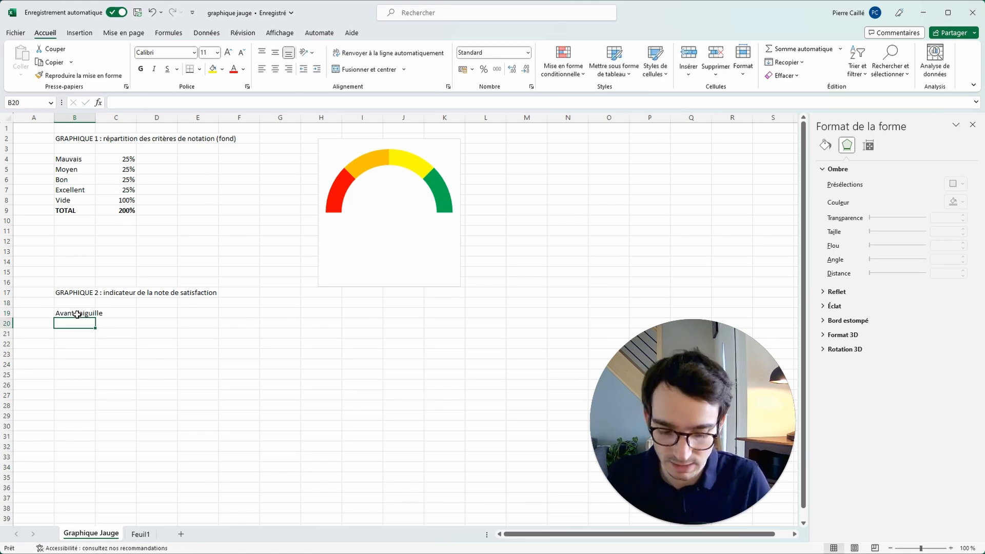
Step: Enter the labels "Largeur aiguille" in B20 and "Après aiguille" in B21
type("Largeur")
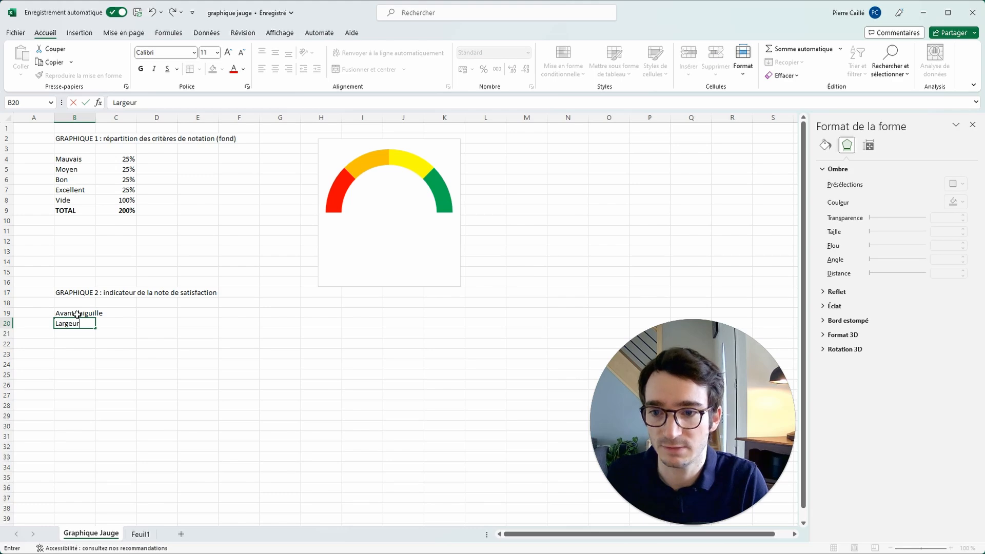
type(" ai")
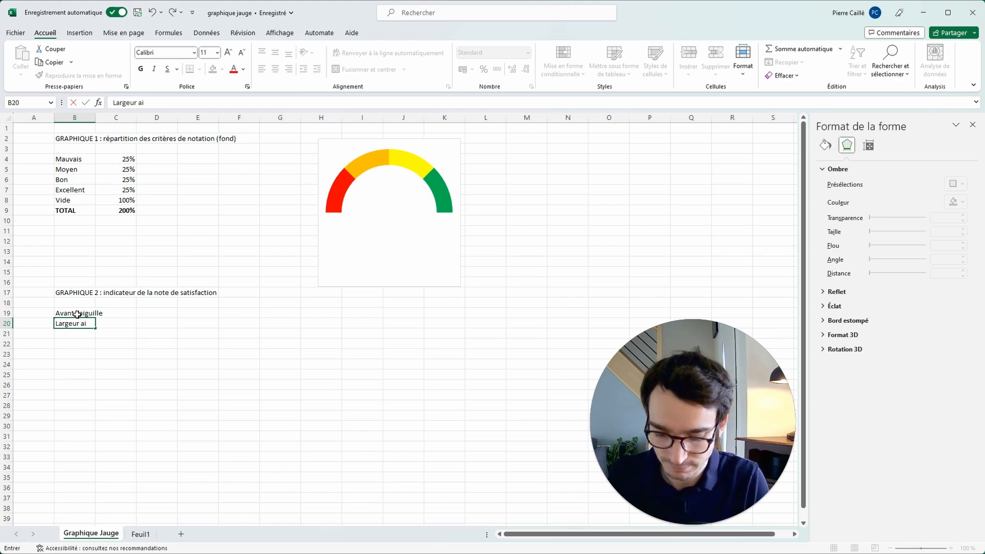
type("guille")
key("Return")
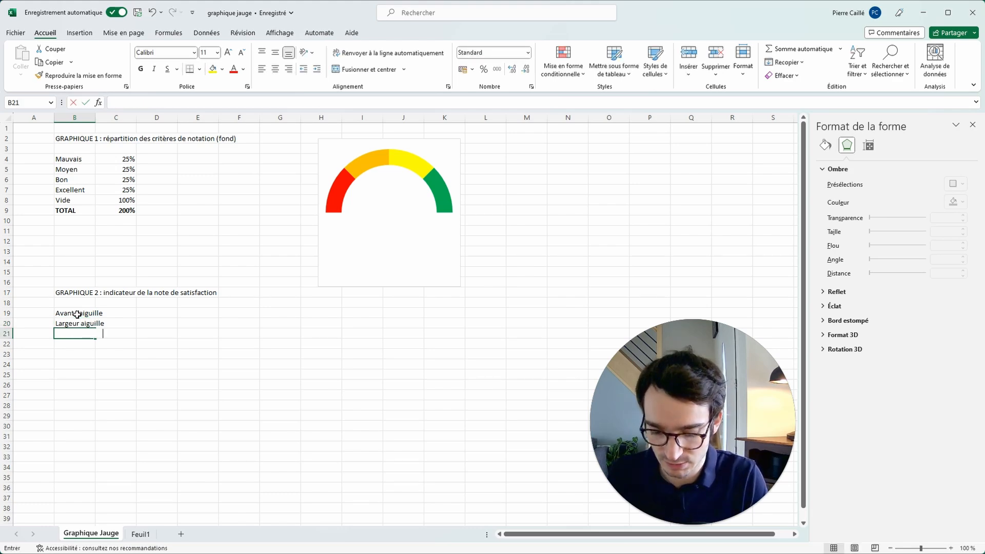
type("Après")
type("aiguille")
key("Return")
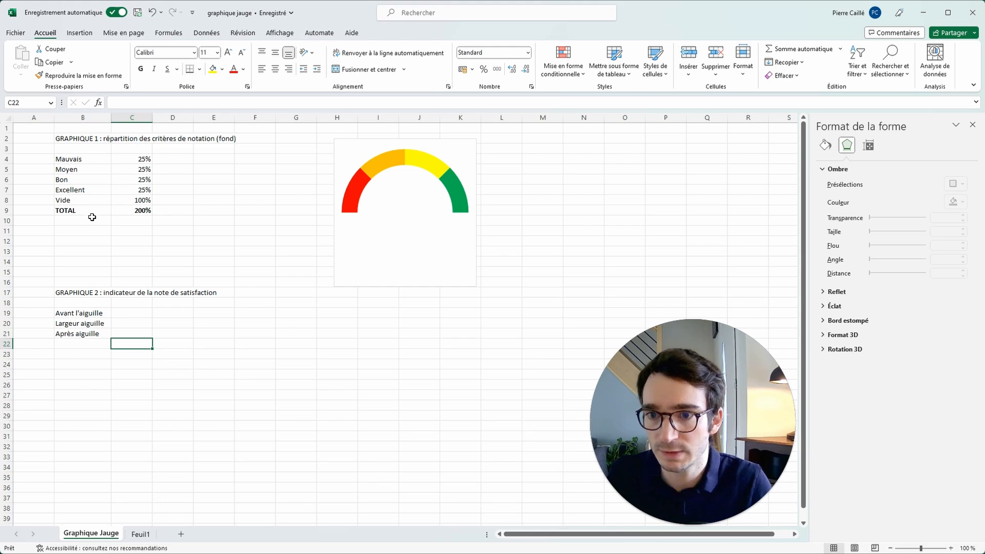
Step: Copy the TOTAL row B9:C9 of the first table to B23:C23
left_click_drag(92, 213, 125, 210)
key("ctrl+c")
left_click(71, 351)
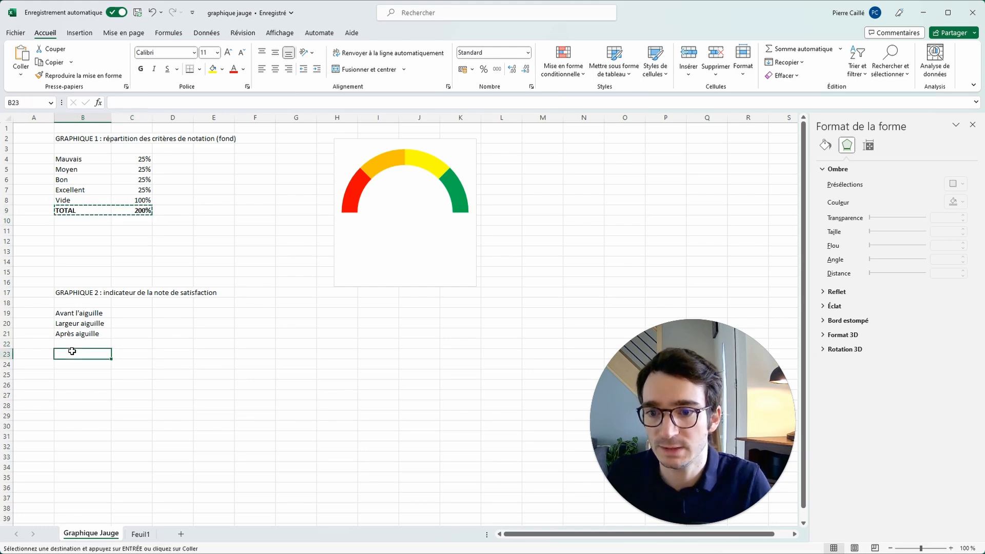
key("ctrl+v")
key("Escape")
Step: Set the Largeur aiguille value in C20 to 2%
left_click_drag(132, 302, 132, 343)
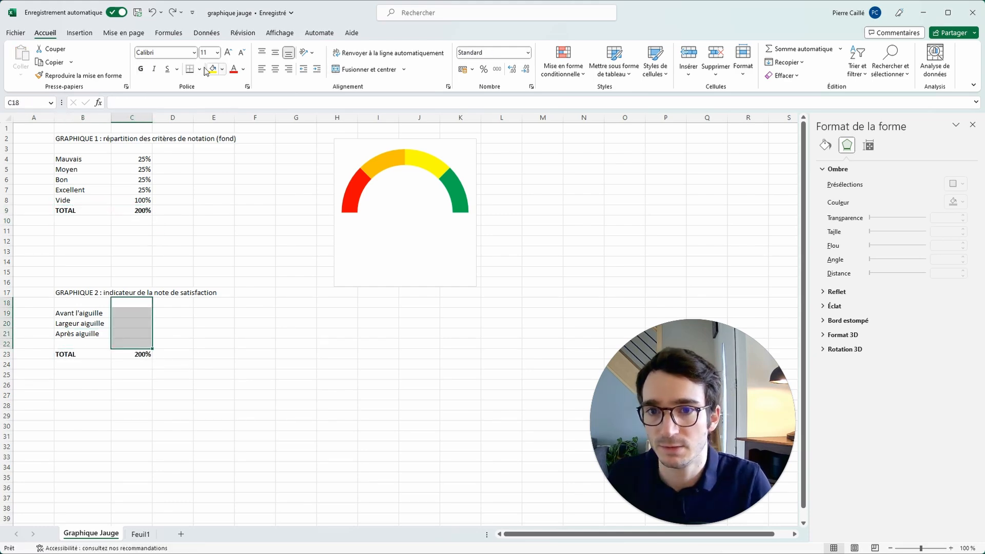
left_click(213, 302)
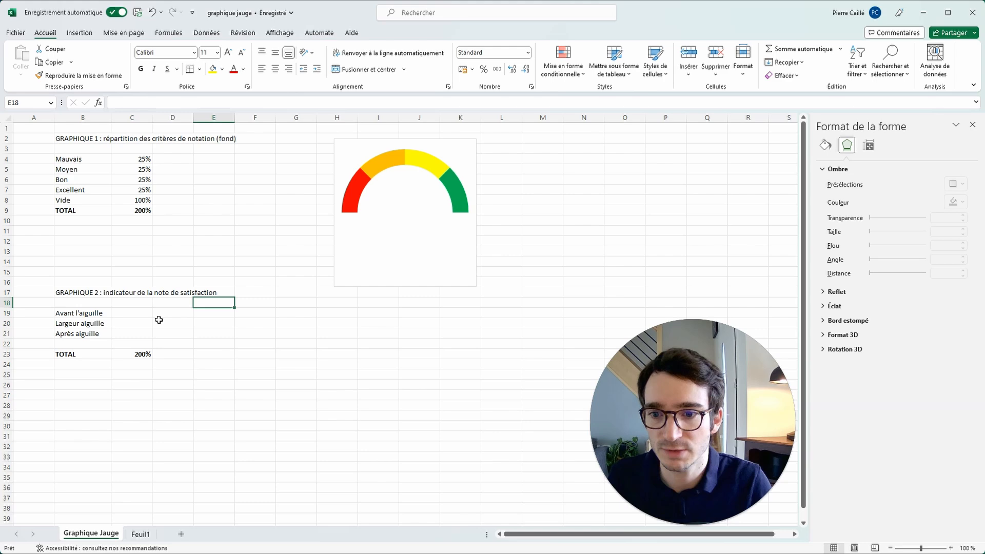
left_click(132, 323)
type("2")
key("Return")
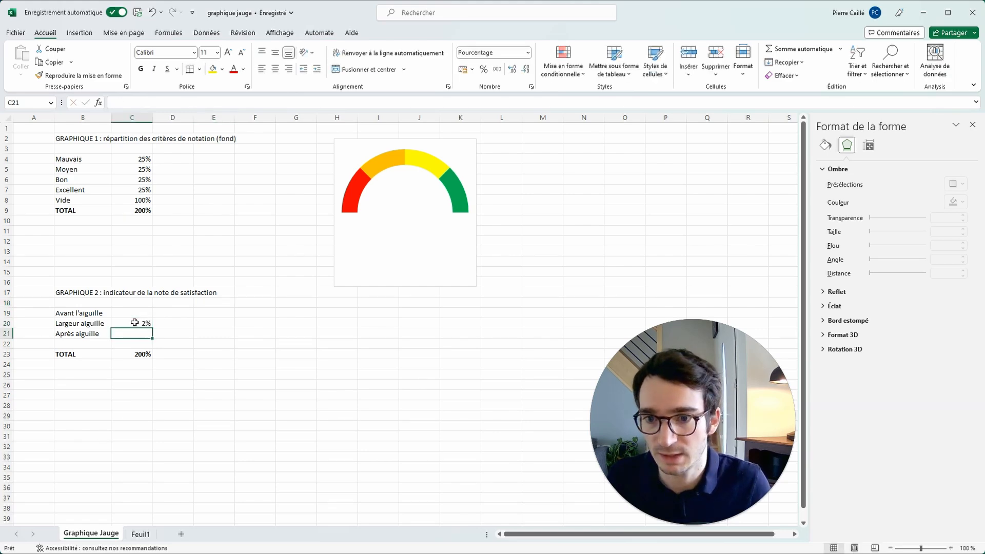
Step: Enter the text note "<-- INDICATEUR" in D19, beside the Avant l'aiguille value cell
left_click(136, 311)
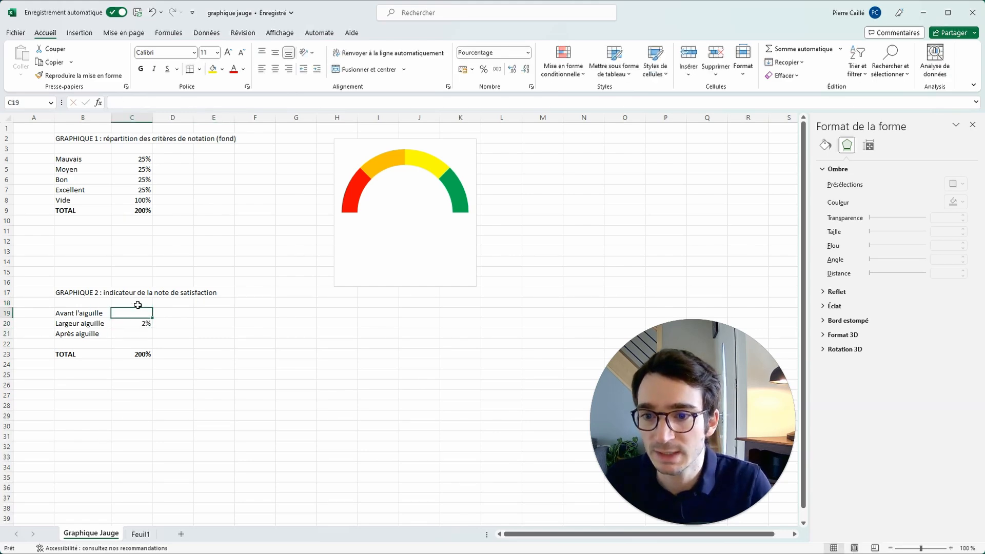
left_click(81, 316)
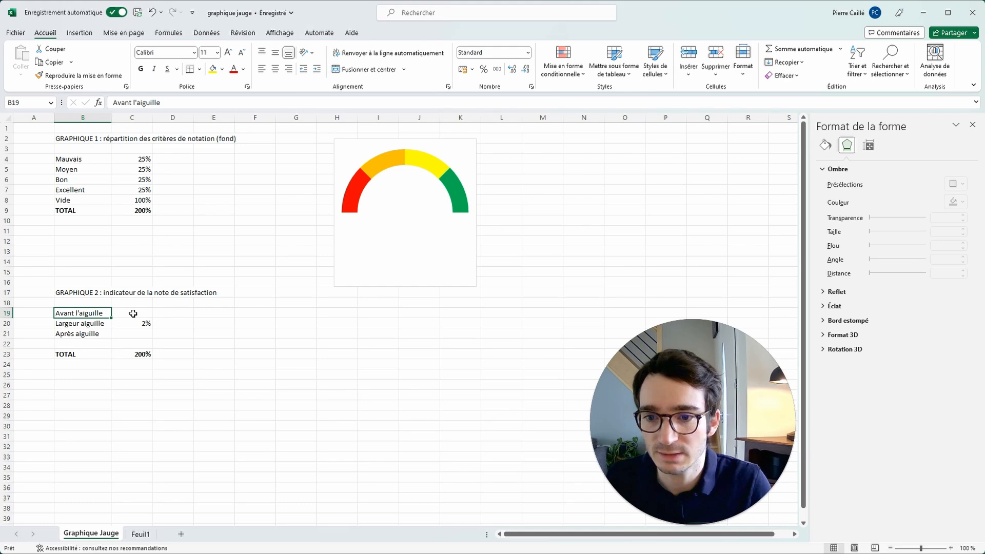
left_click(175, 311)
type("'")
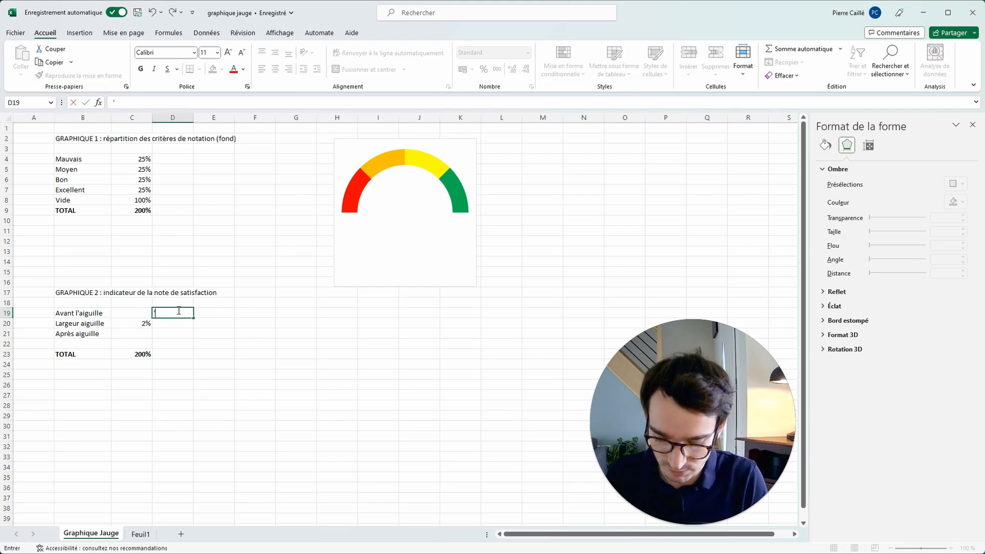
type("<-- INDICAT")
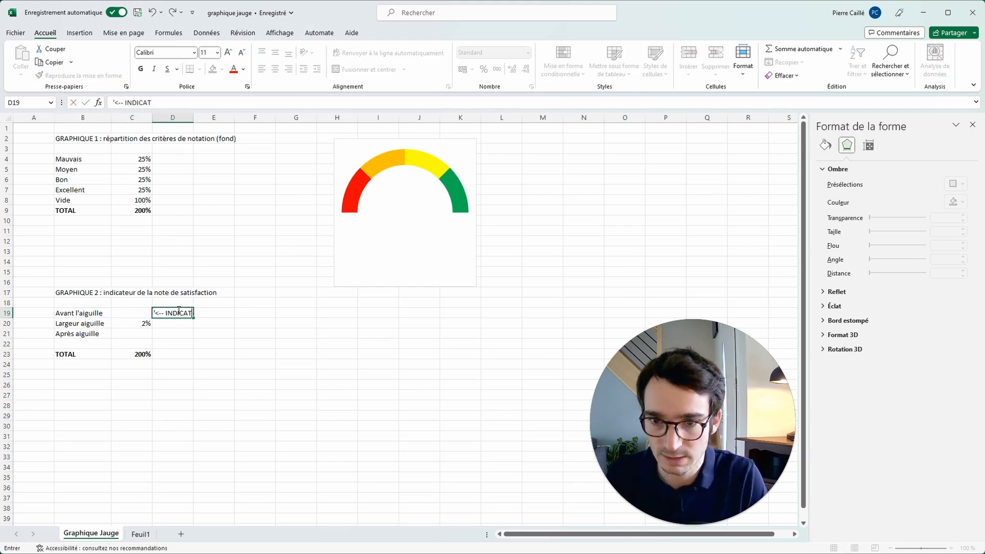
type("EUR")
key("Return")
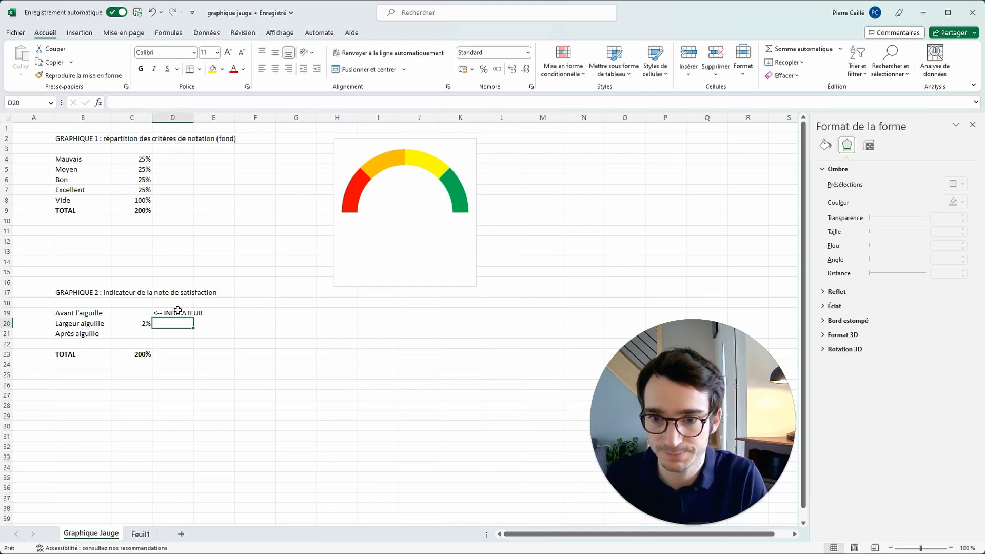
Step: Set the Avant l'aiguille value in C19 to 75%
left_click(129, 316)
type("75")
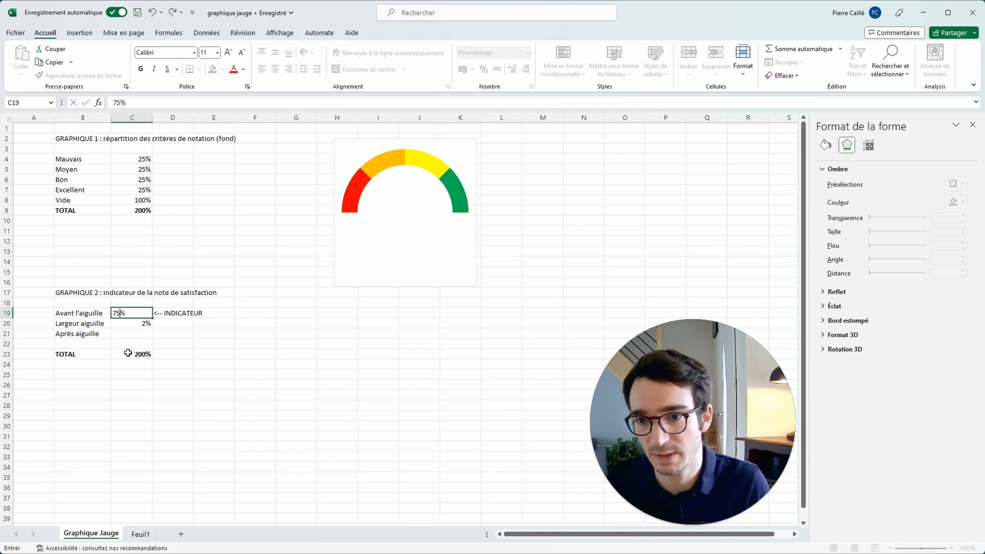
key("Return")
Step: Calculate Après aiguille in C21 as the total minus the two values above, with =C23-SOMME(C19:C20)
left_click(130, 334)
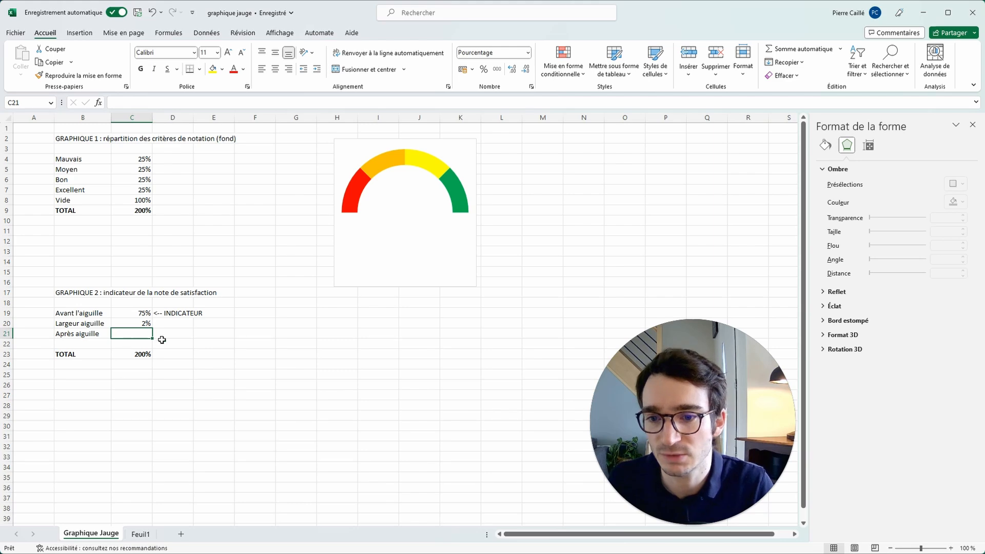
left_click(138, 353)
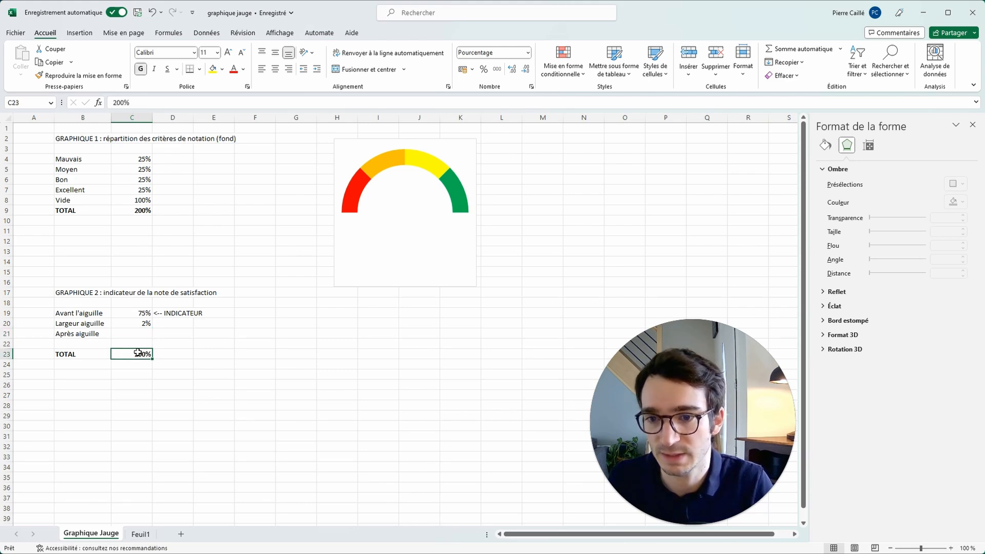
left_click(144, 332)
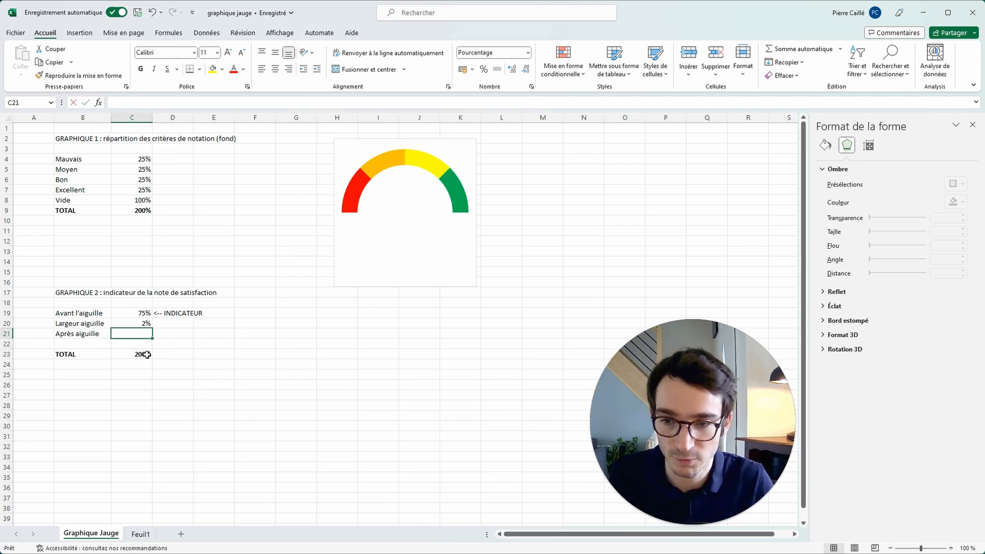
type("=")
left_click(148, 354)
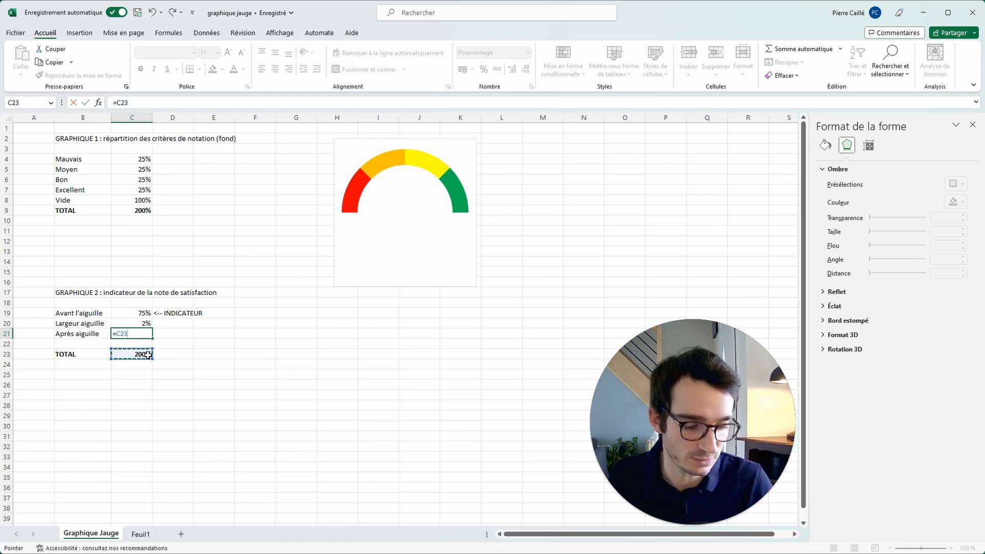
type("-somme(")
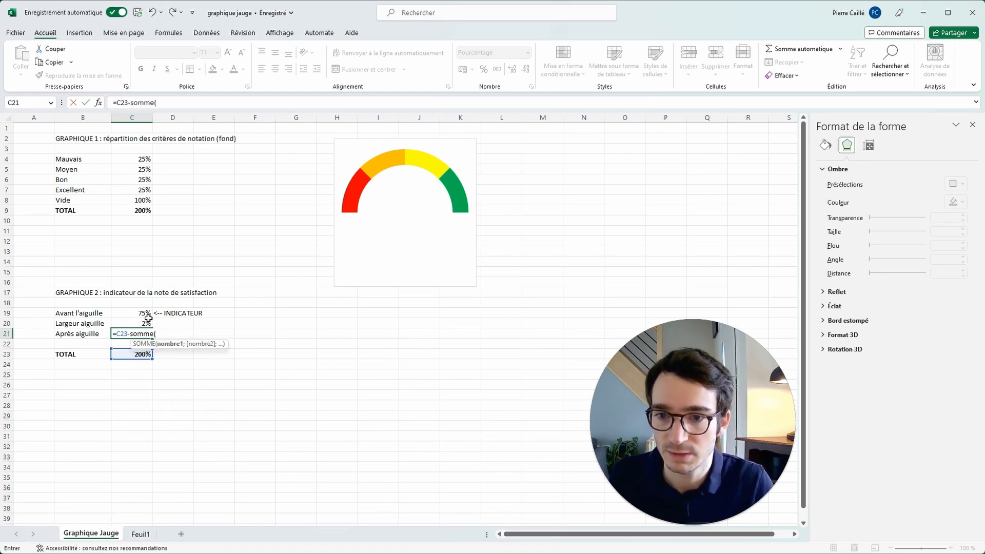
left_click_drag(148, 314, 148, 323)
type(")")
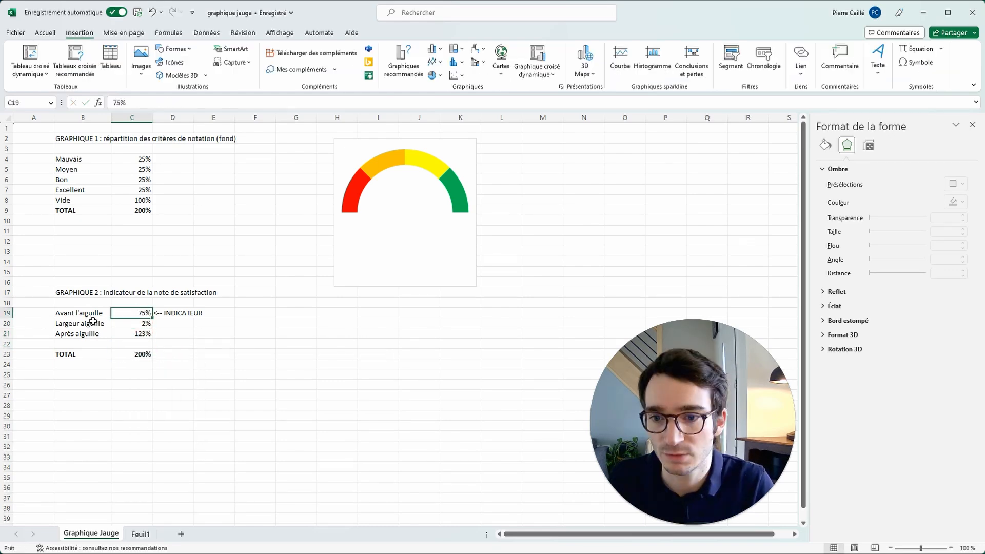
left_click_drag(92, 314, 138, 354)
left_click(214, 313)
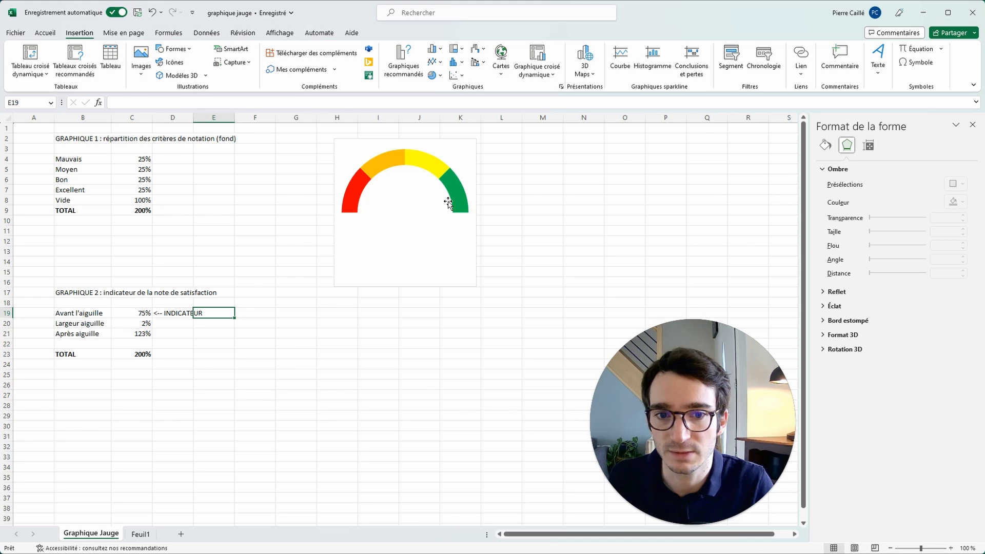
Step: Rename the existing data series of the half-doughnut chart as FOND CRITERES
left_click(461, 152)
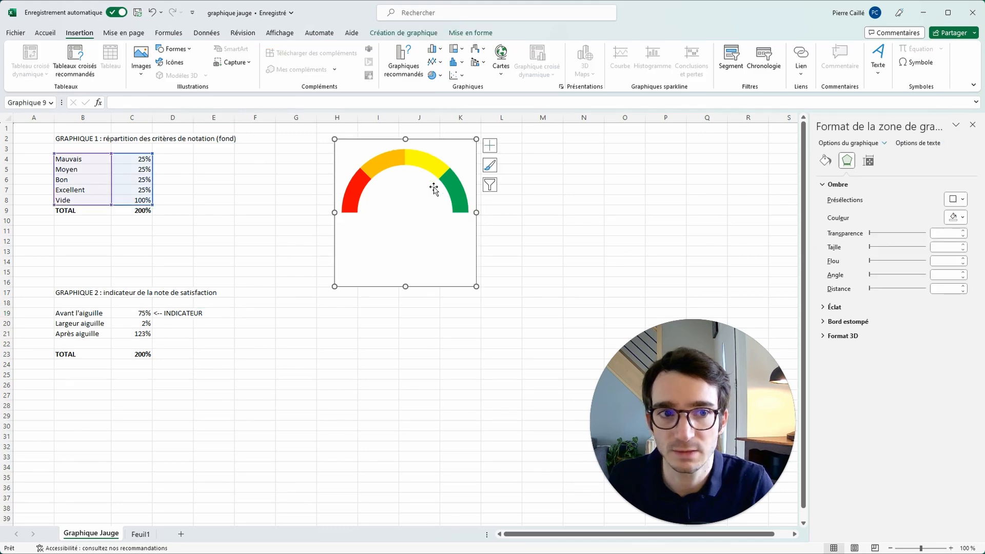
left_click(409, 33)
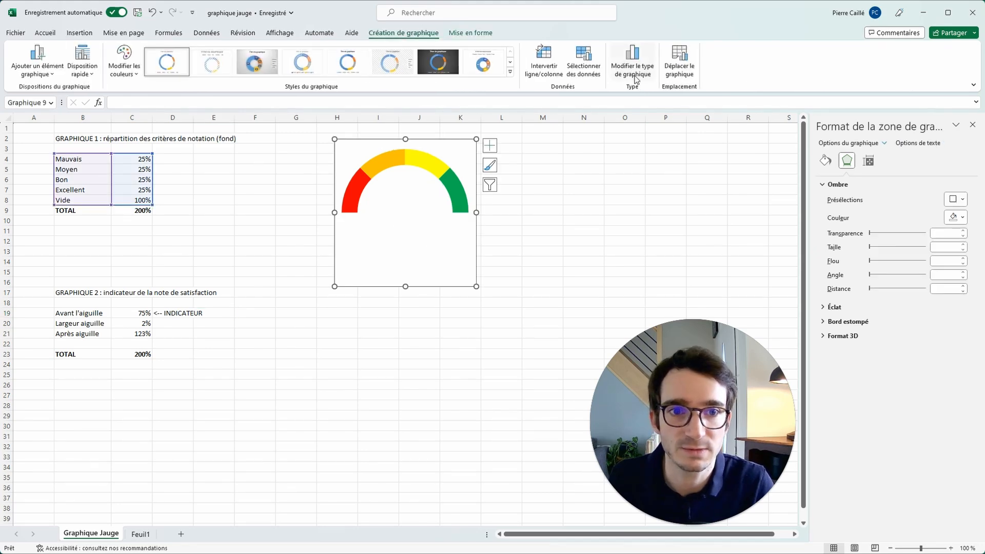
left_click(583, 66)
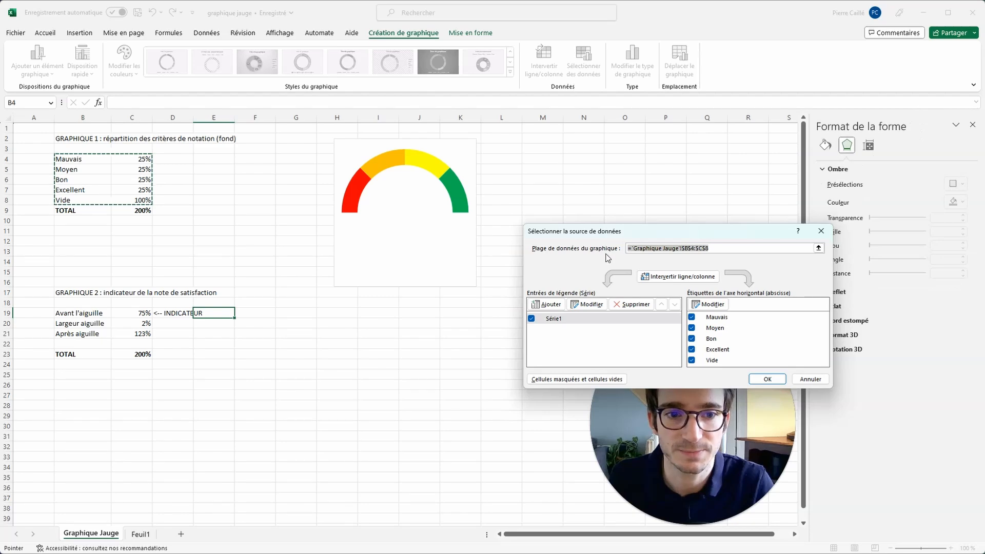
left_click(568, 294)
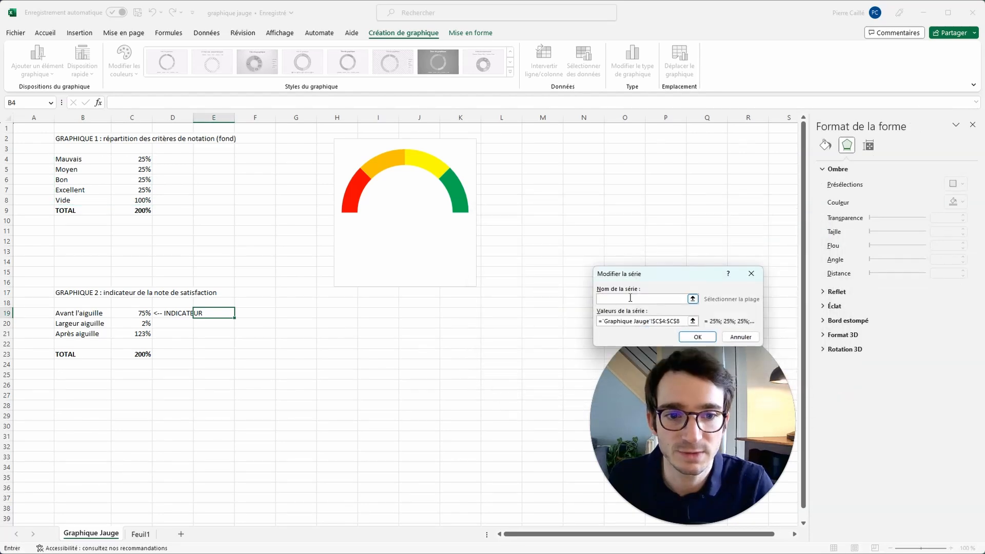
left_click(608, 323)
left_click(641, 300)
type("FONF")
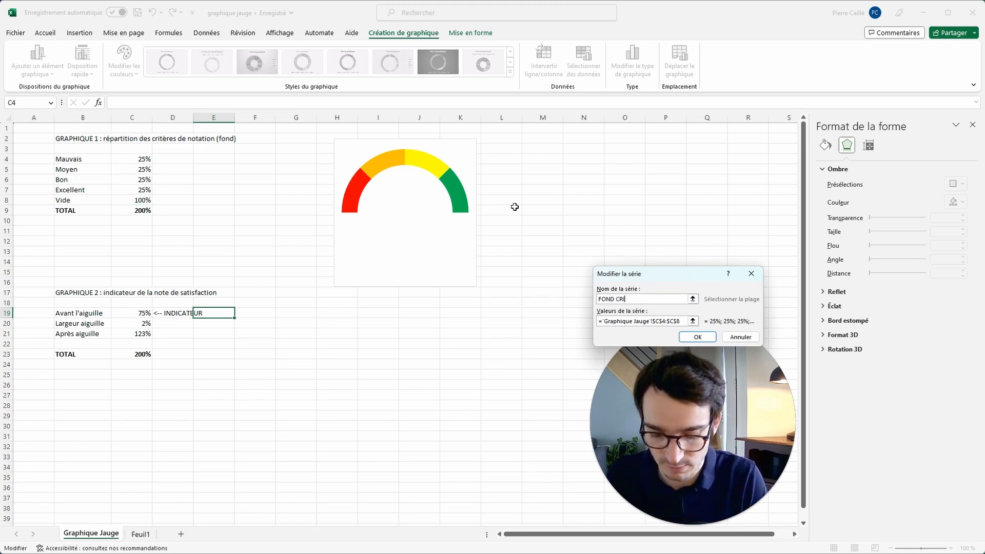
left_click(696, 337)
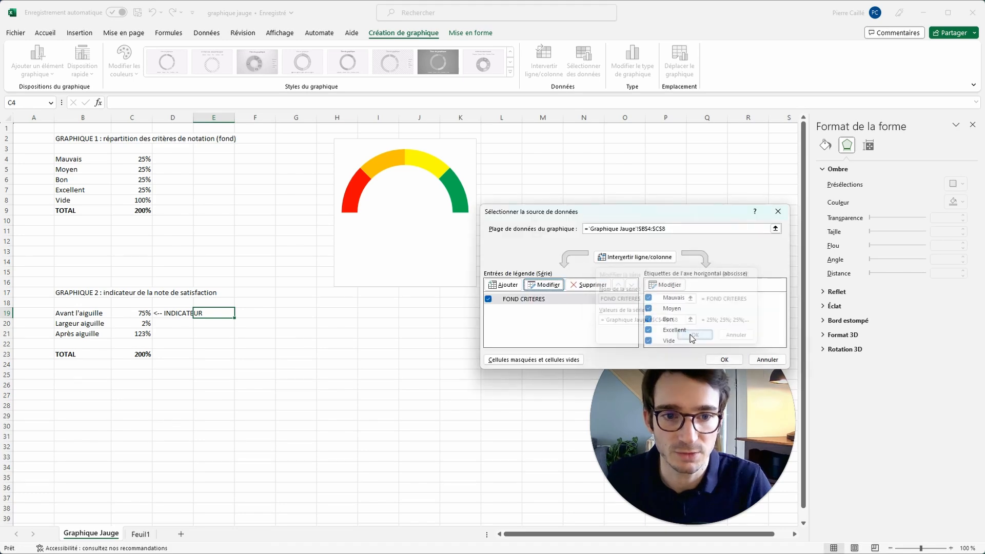
Step: Add a second data series named INDICATEUR to the chart, using C19:C21 on Graphique Jauge as its values
left_click(505, 285)
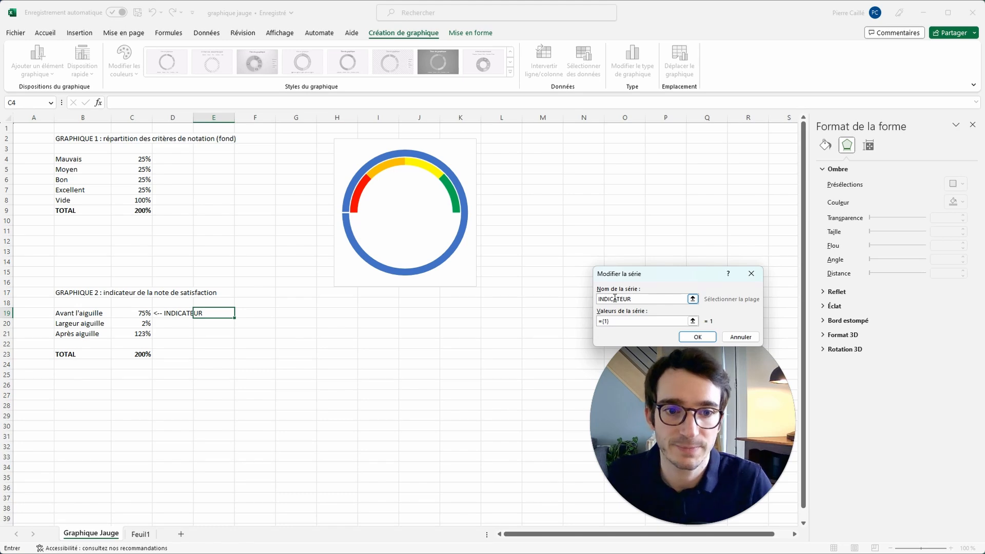
left_click_drag(613, 323, 597, 327)
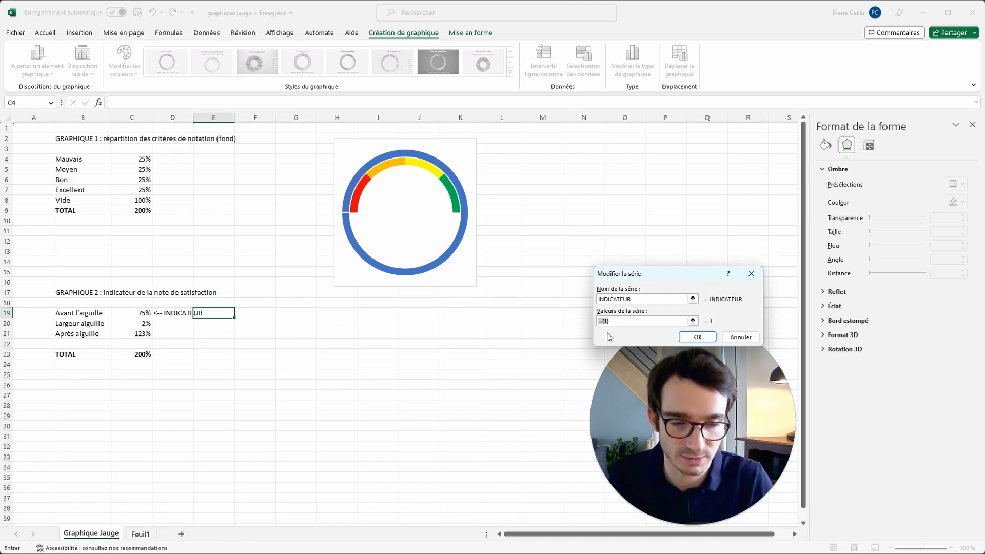
key("BackSpace")
left_click_drag(140, 316, 136, 334)
left_click(697, 337)
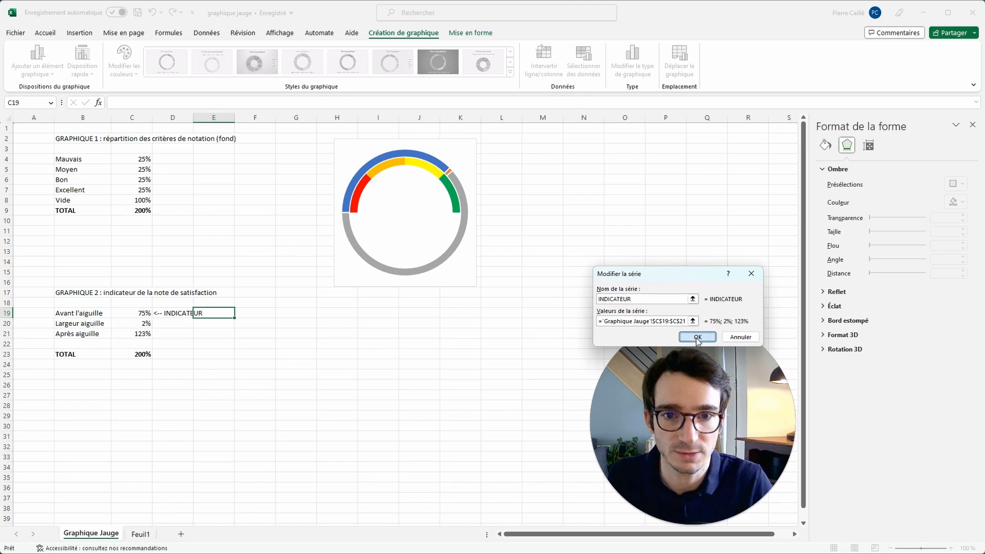
left_click(724, 359)
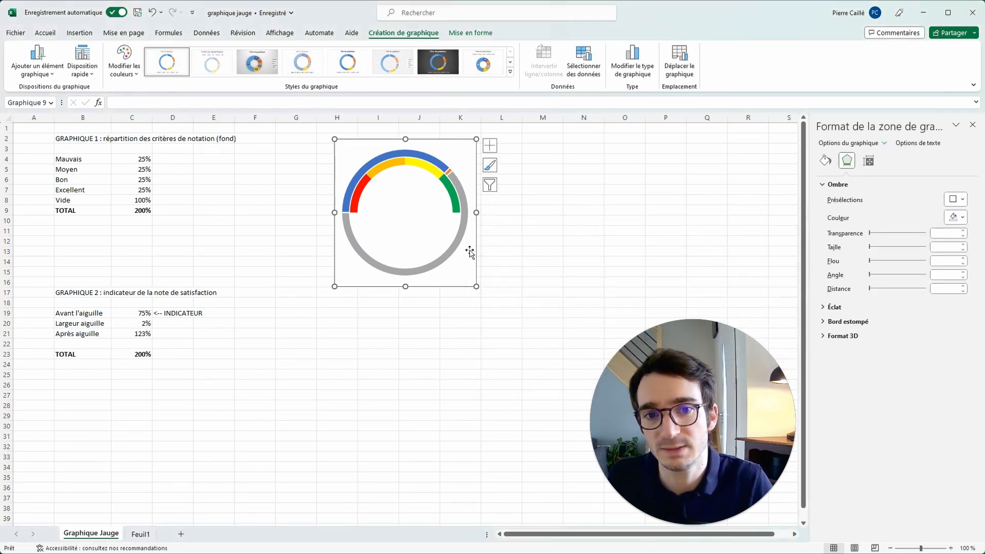
Step: Enlarge the chart and reposition it beside the data tables, covering about columns G to L and rows 6 to 31
left_click_drag(477, 286, 584, 287)
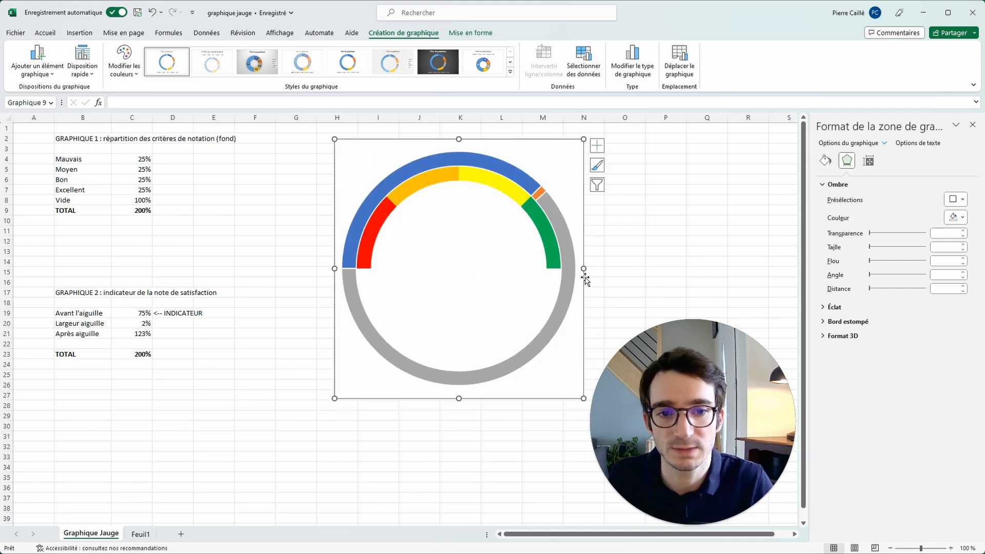
left_click(576, 296)
left_click_drag(563, 147, 509, 183)
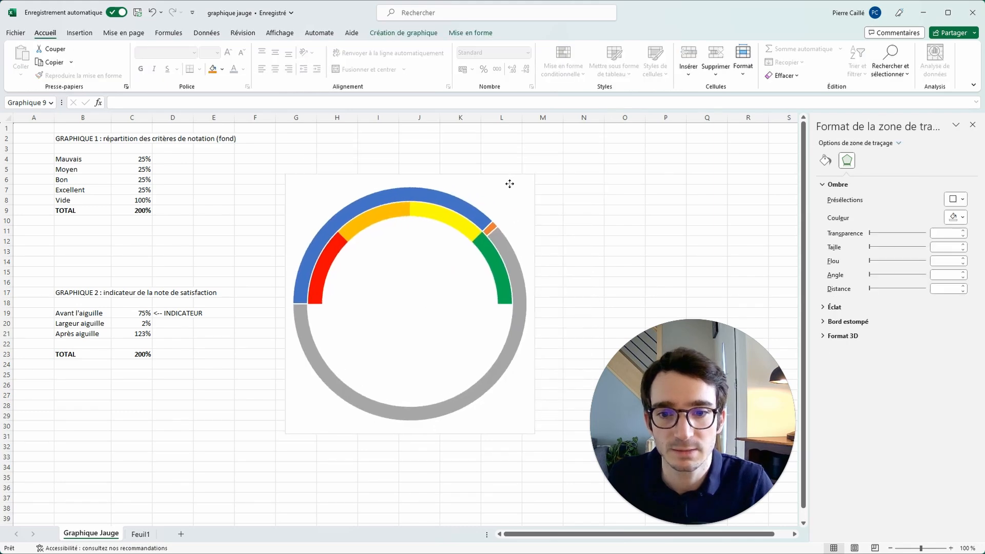
left_click(624, 169)
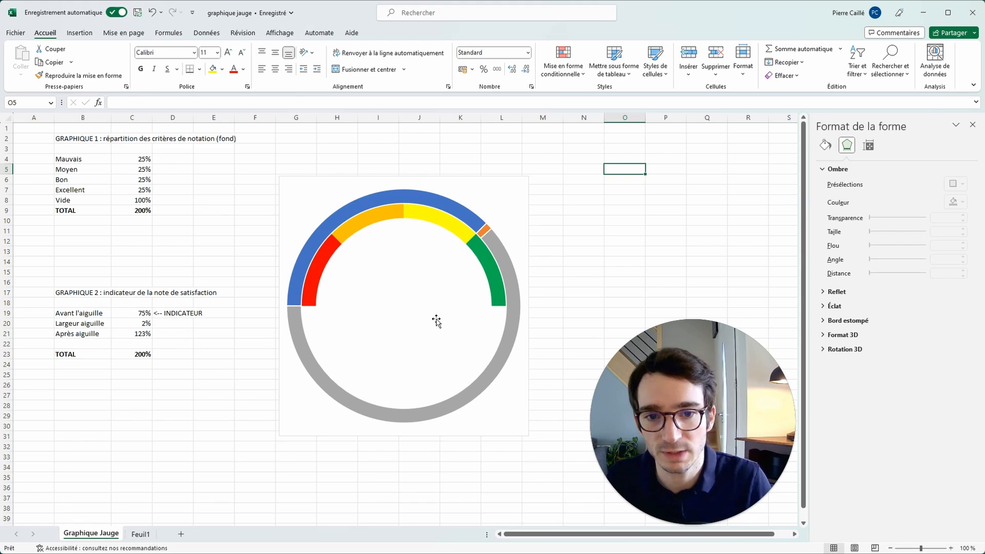
Step: Change the chart type of the INDICATEUR series to Secteurs in a custom combination with the Anneau series FOND CRITERES
left_click(407, 300)
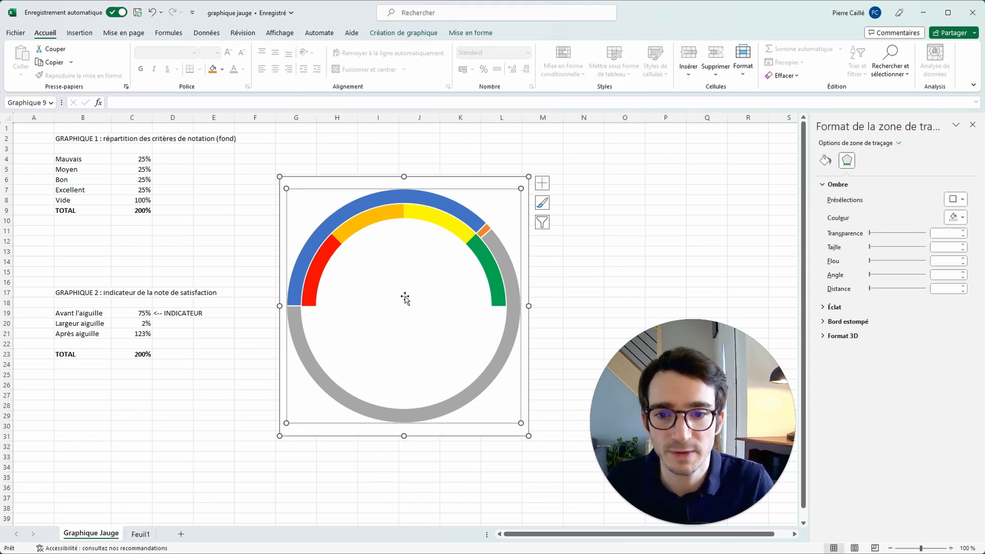
left_click(488, 232)
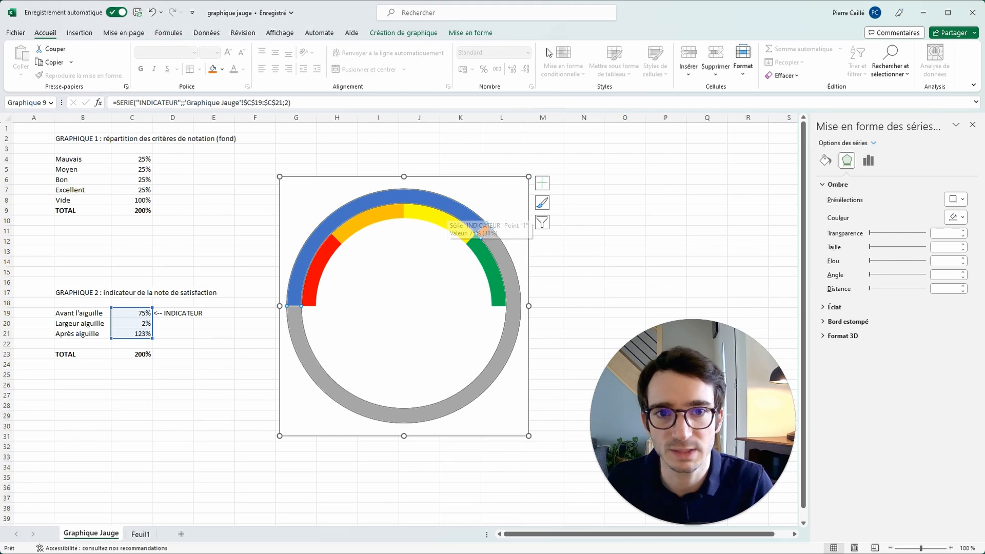
left_click(407, 34)
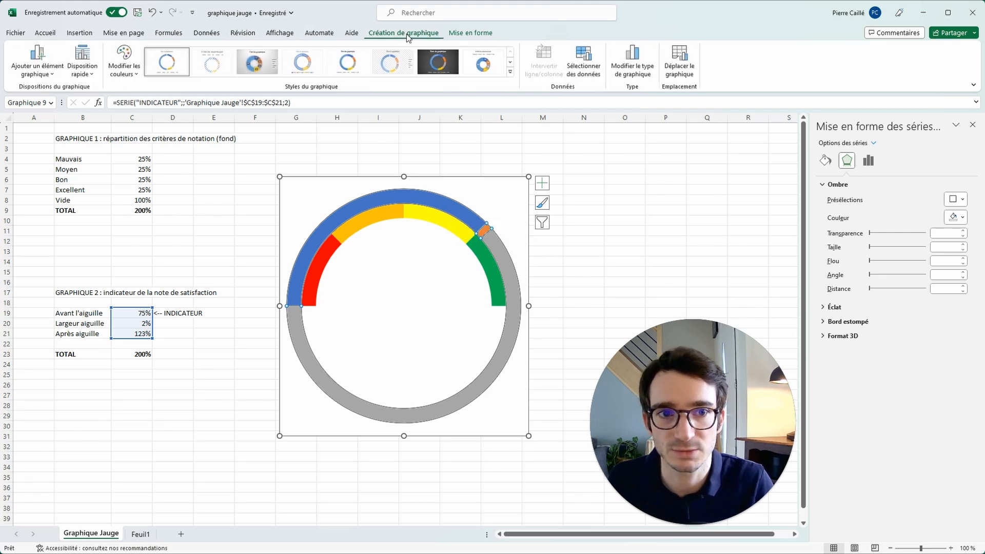
left_click(639, 63)
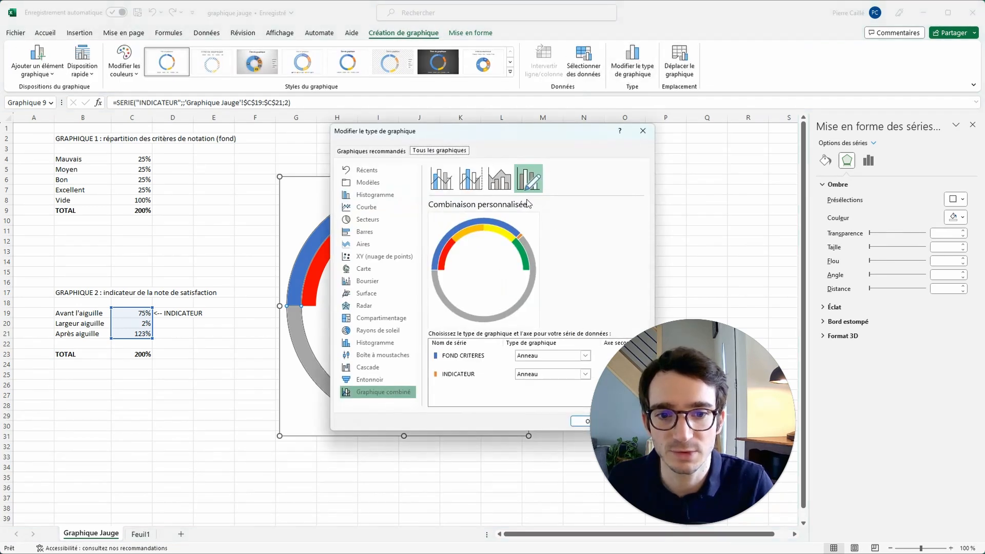
left_click_drag(581, 138, 436, 149)
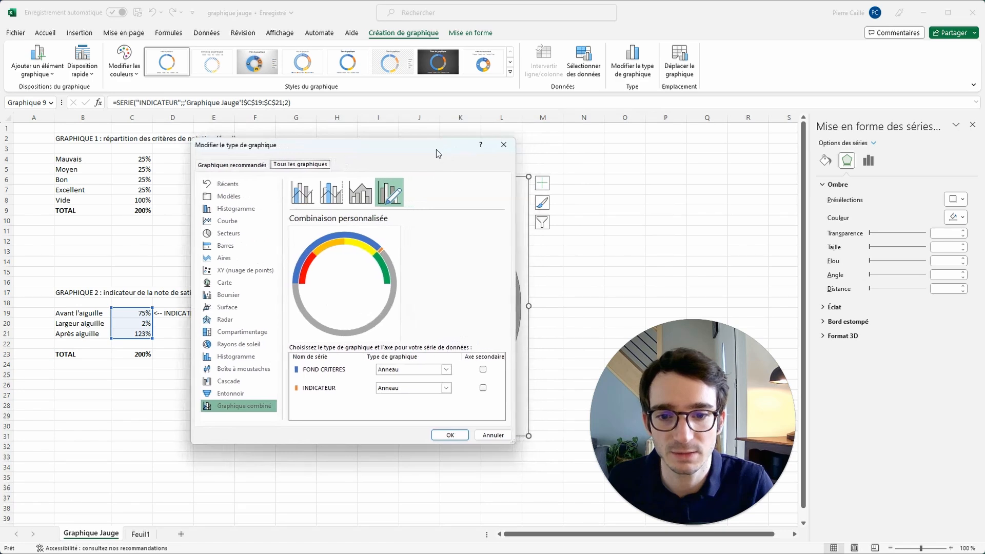
left_click(248, 408)
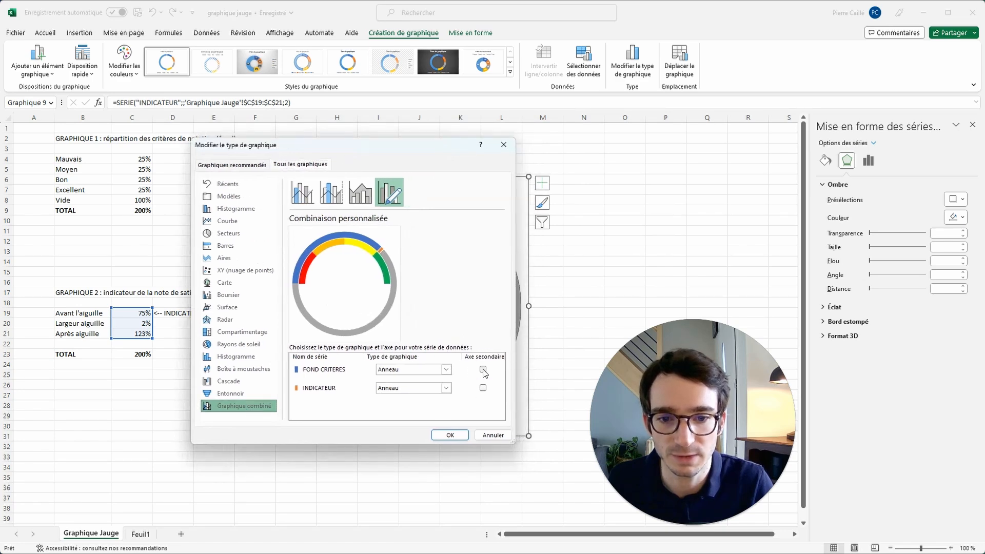
left_click(447, 370)
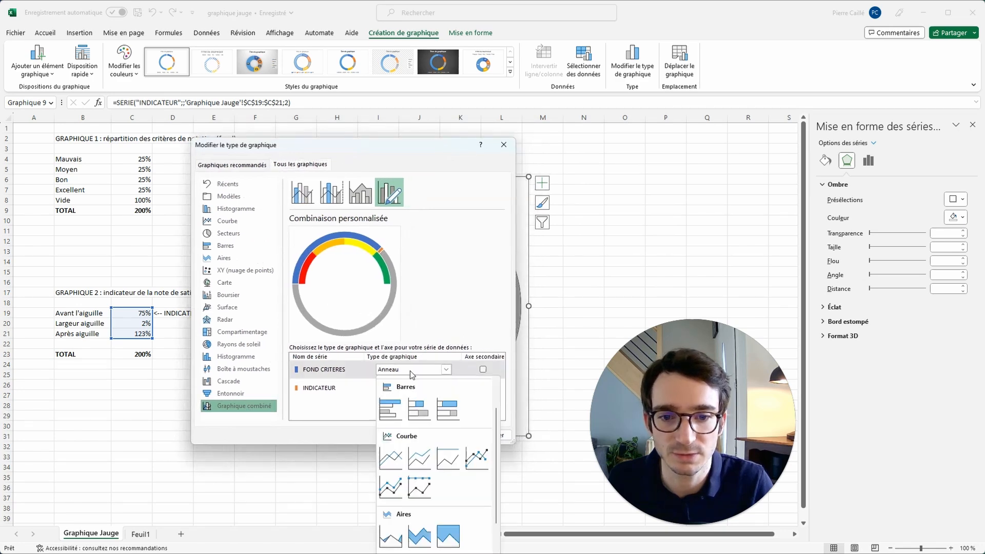
left_click(344, 369)
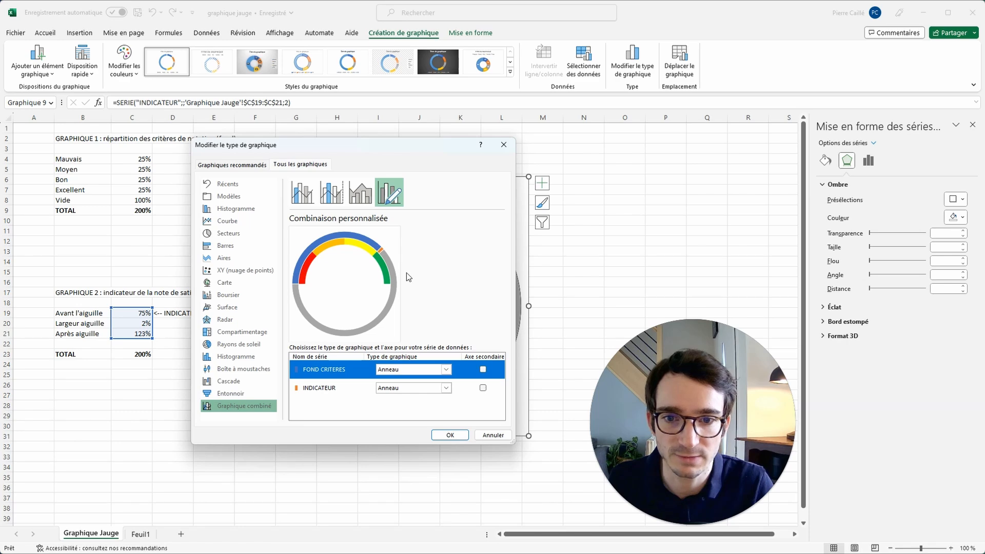
left_click(316, 390)
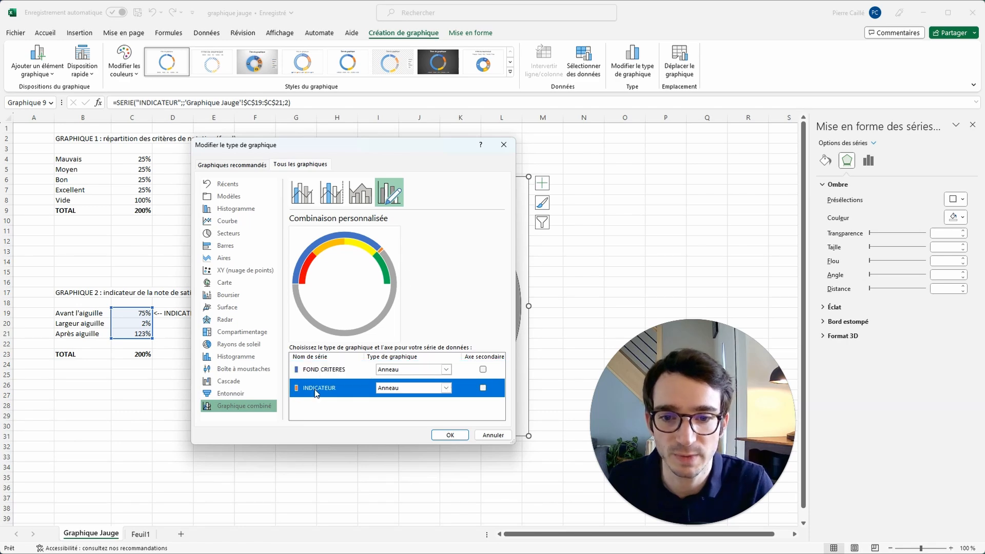
left_click(446, 393)
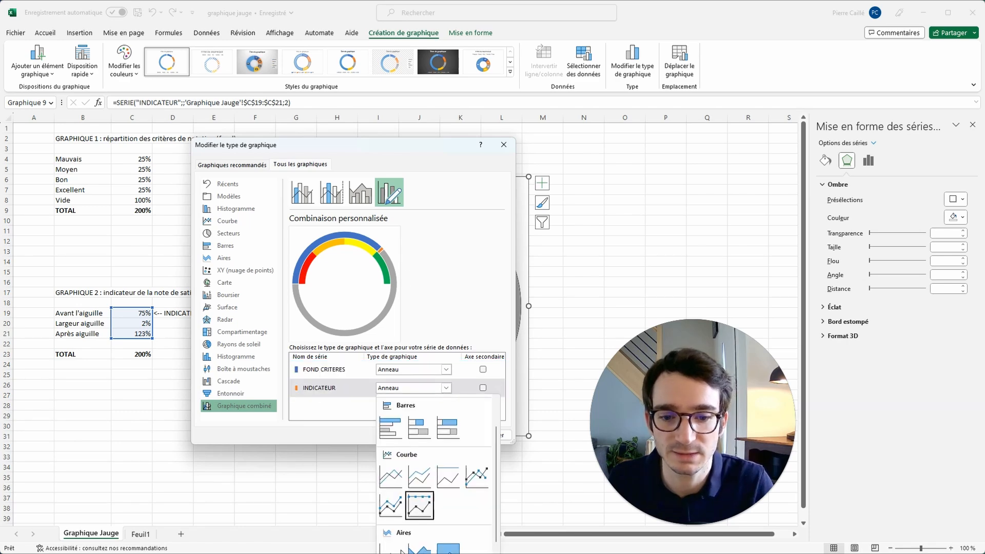
scroll(418, 503, "down", 3)
left_click(393, 520)
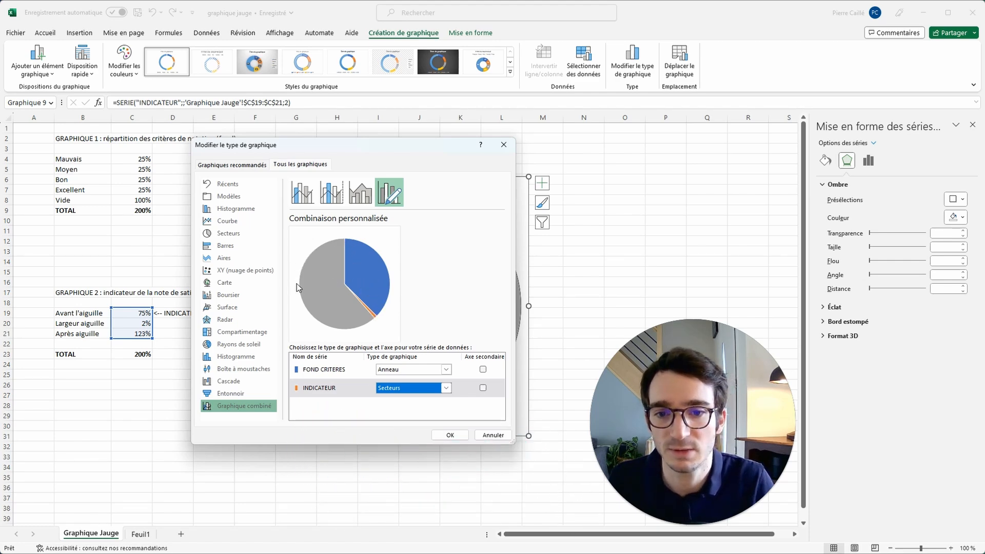
left_click(450, 435)
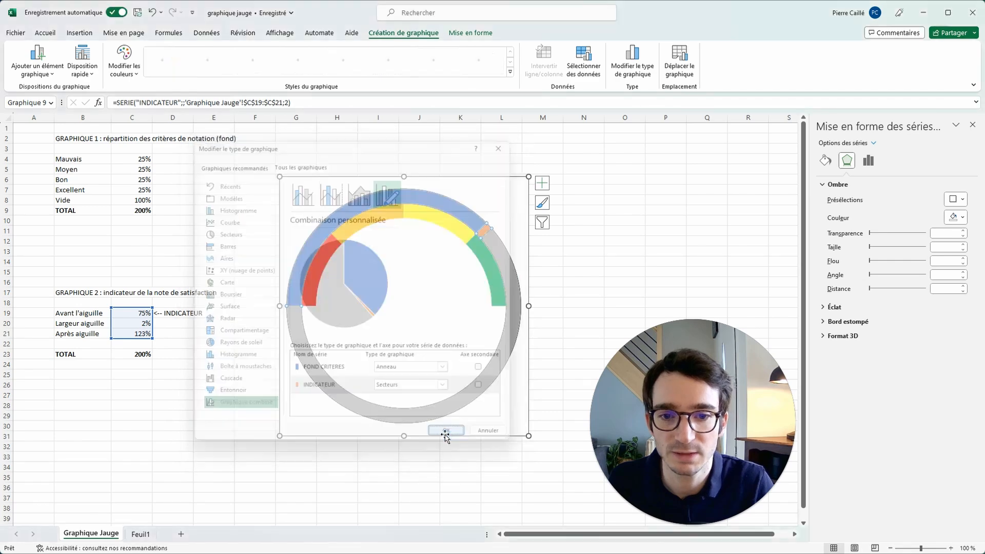
Step: Set the first slice angle of the INDICATEUR pie series to 270°
left_click(444, 287)
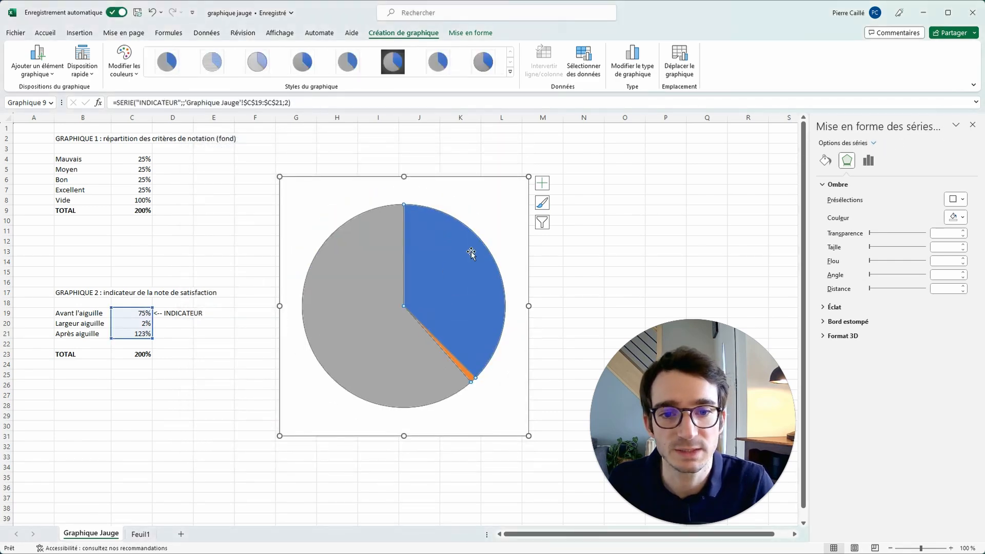
left_click(873, 143)
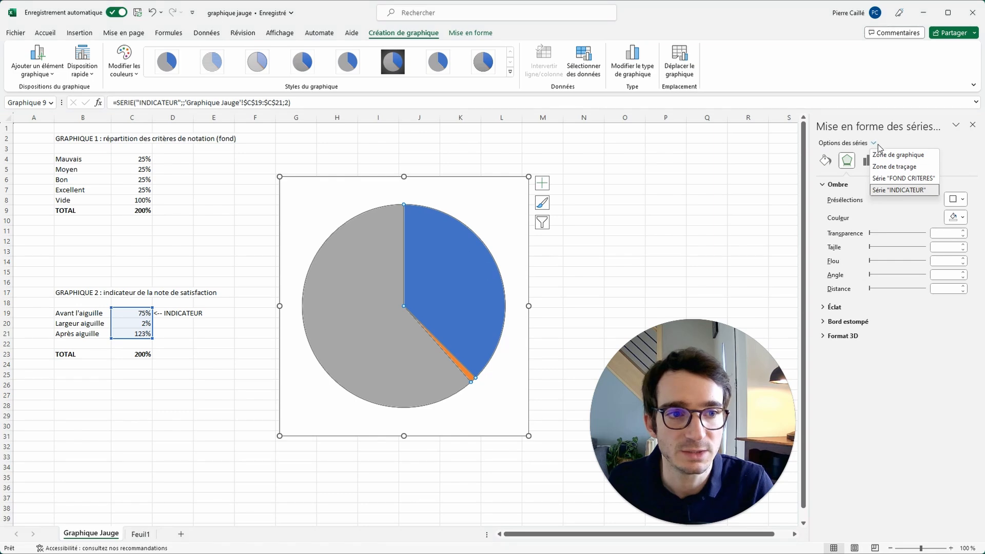
left_click(904, 190)
left_click(867, 161)
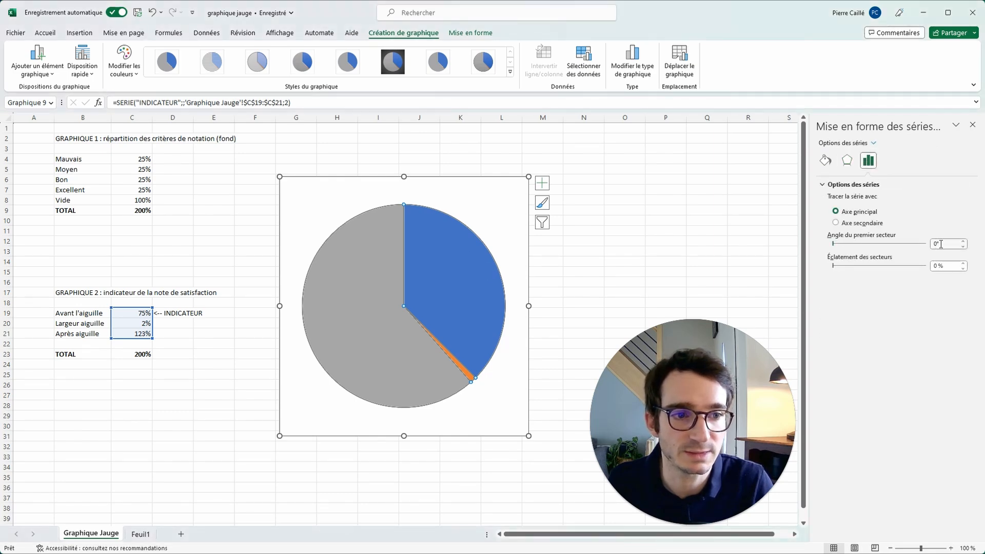
double_click(941, 244)
type("270")
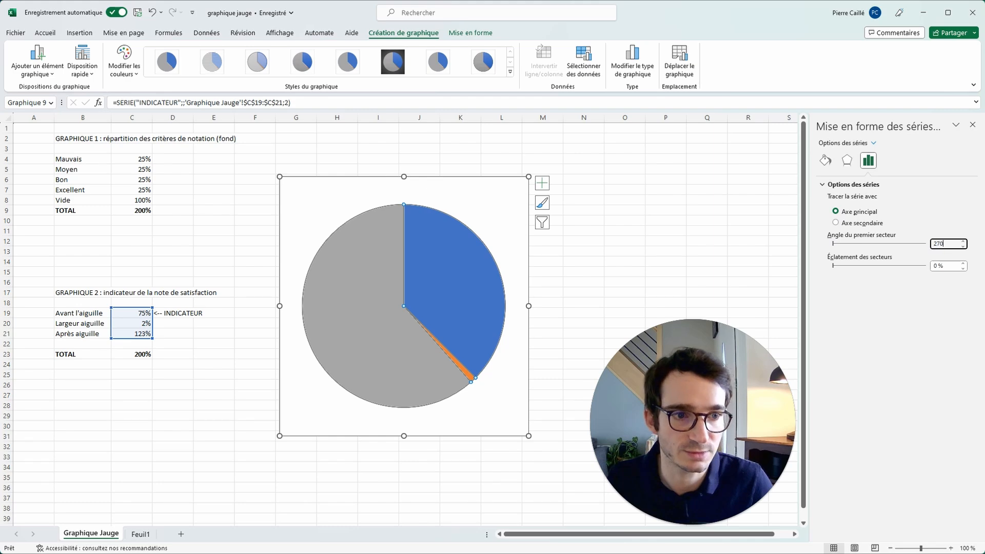
key("Return")
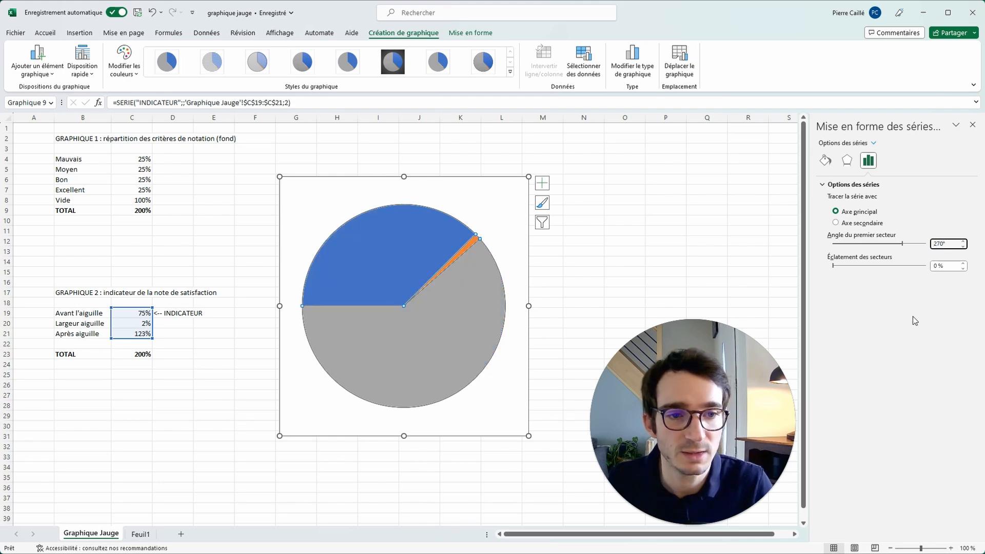
Step: Remove the fill from the blue before-needle slice and the grey after-needle slice of the INDICATEUR pie
left_click(825, 161)
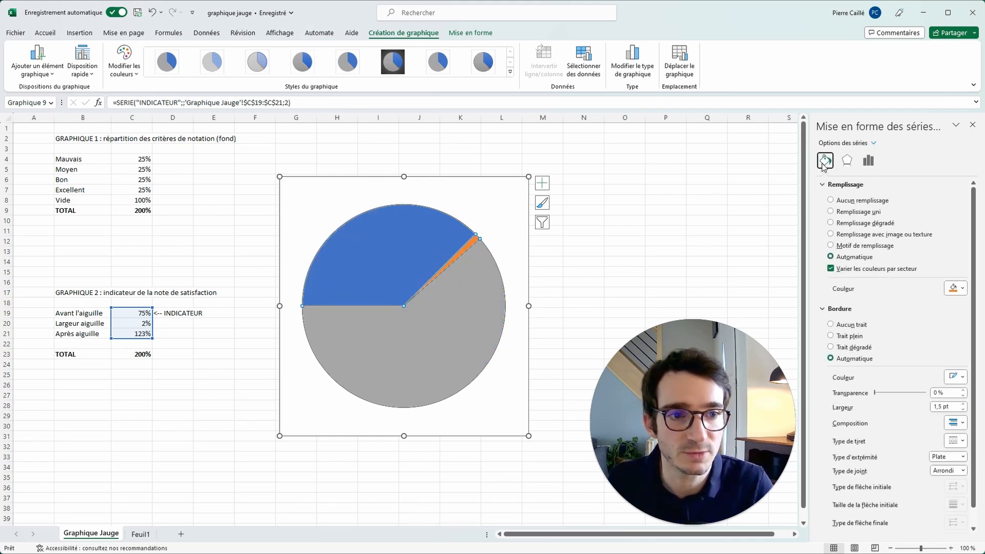
left_click(442, 230)
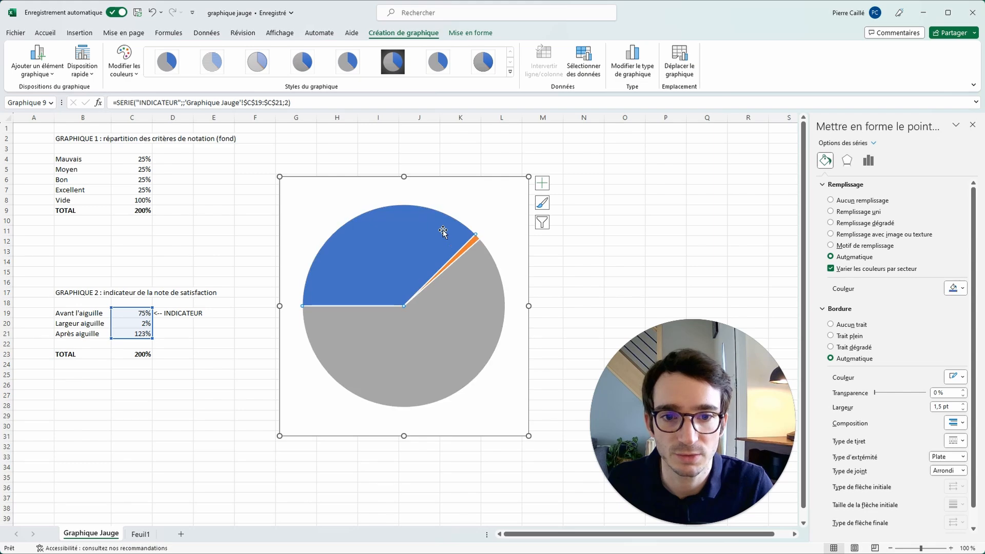
left_click(830, 200)
left_click(468, 328)
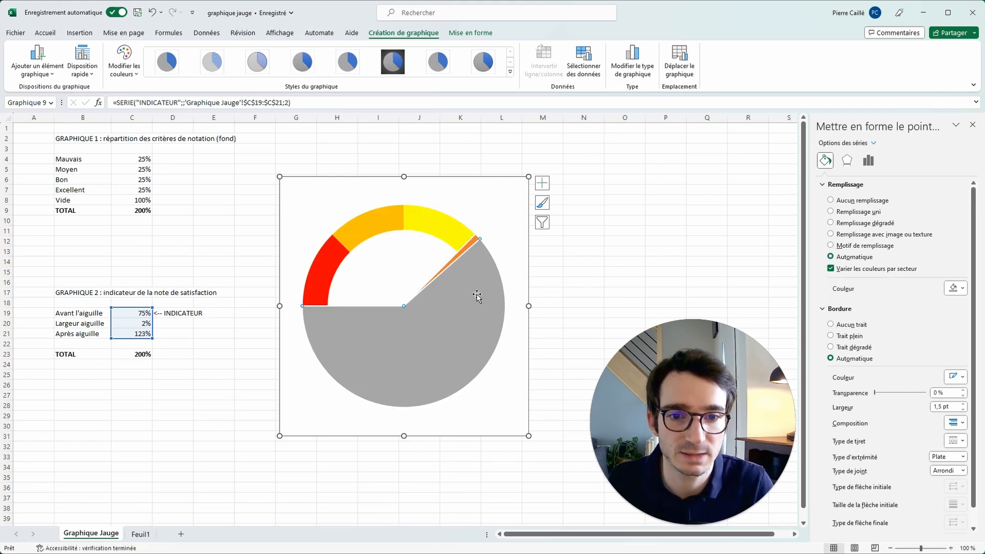
left_click(830, 200)
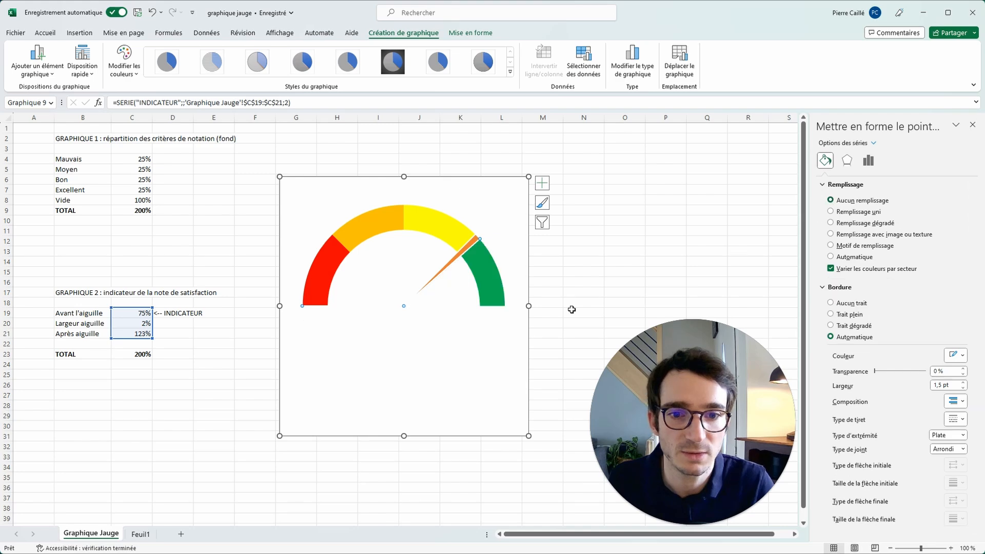
Step: Remove the border from all slices of the INDICATEUR pie series
left_click(473, 239)
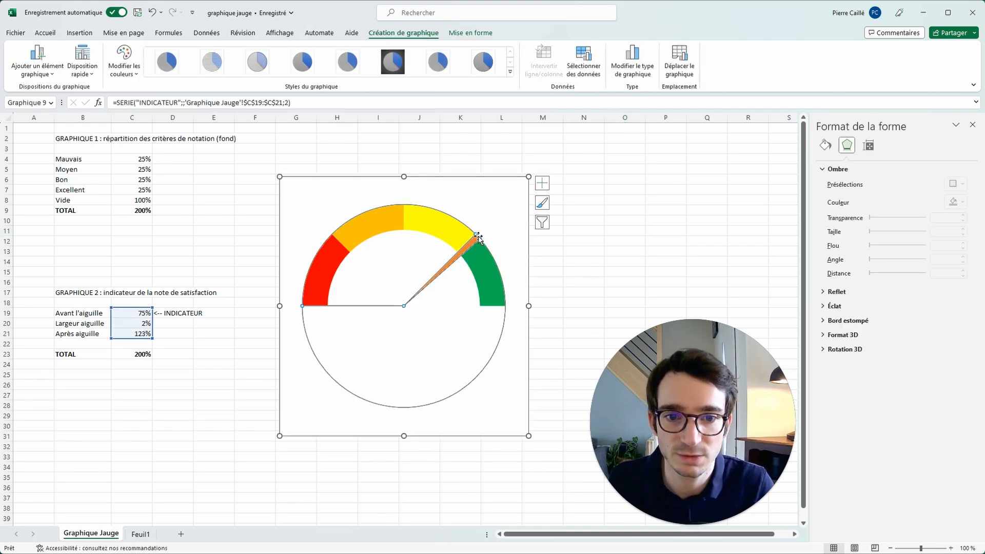
left_click(825, 160)
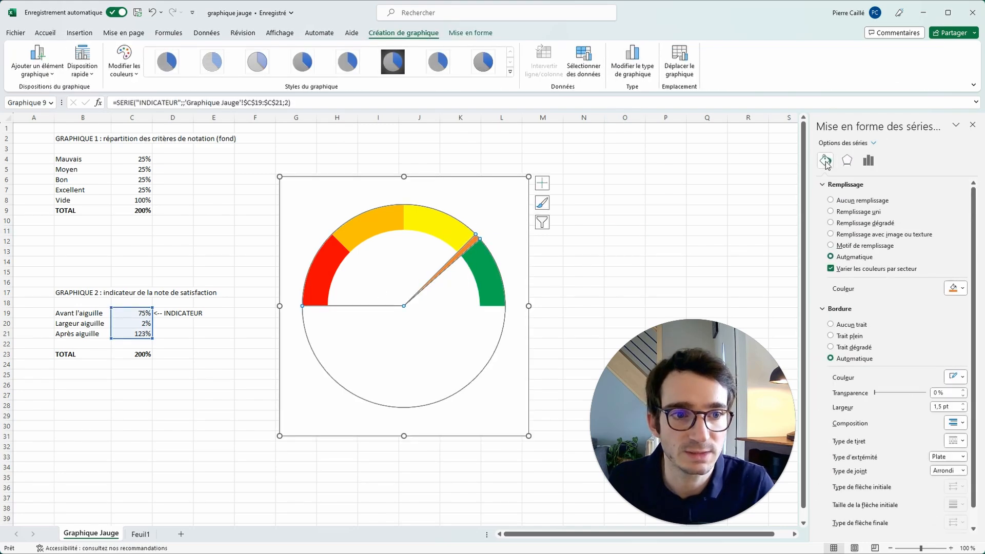
left_click(830, 324)
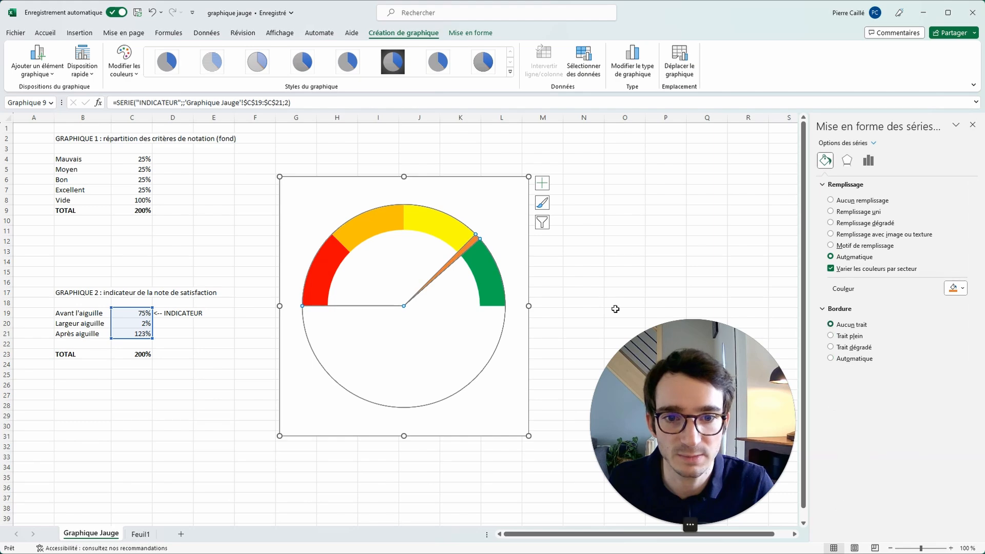
left_click(459, 260)
left_click(625, 250)
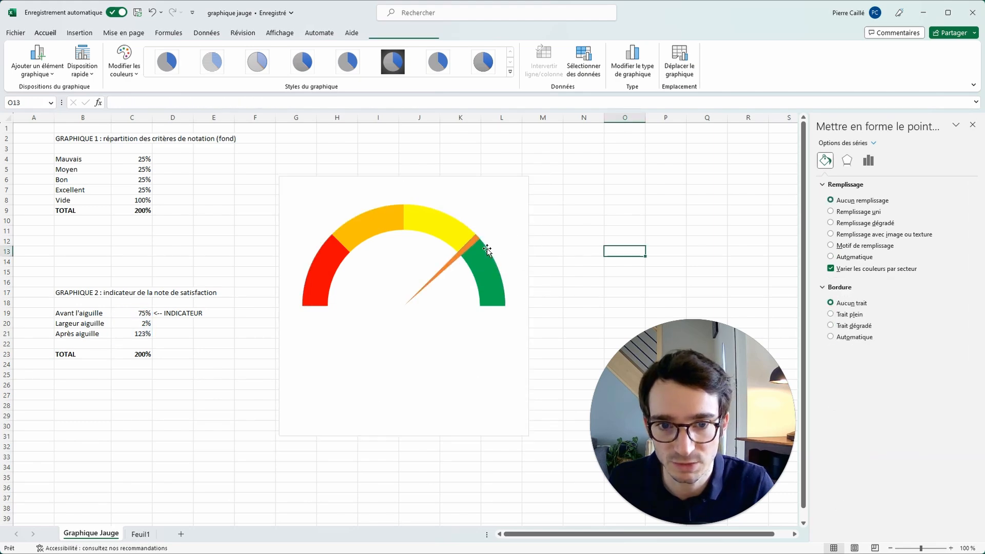
Step: Fill only the needle slice of the INDICATEUR pie with black
left_click(466, 245)
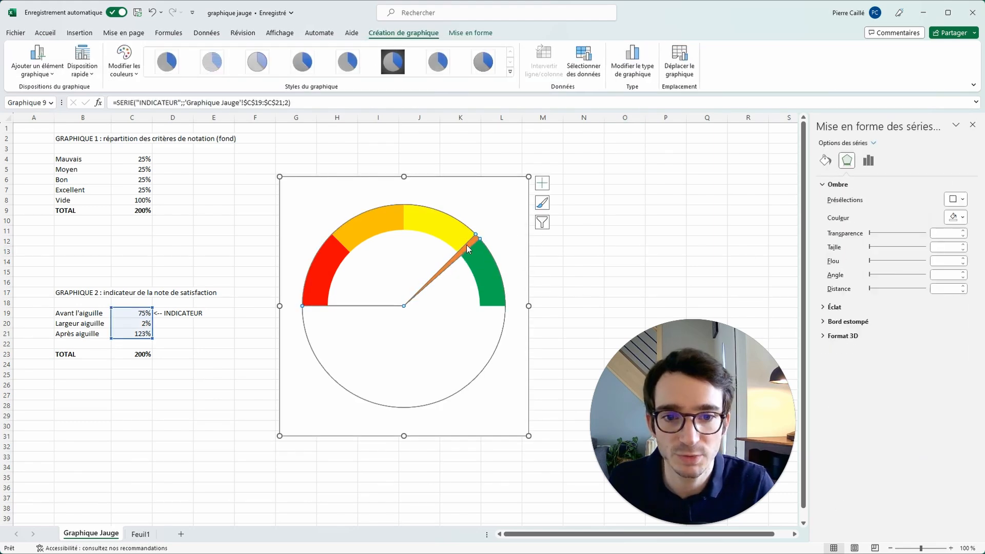
left_click(469, 243)
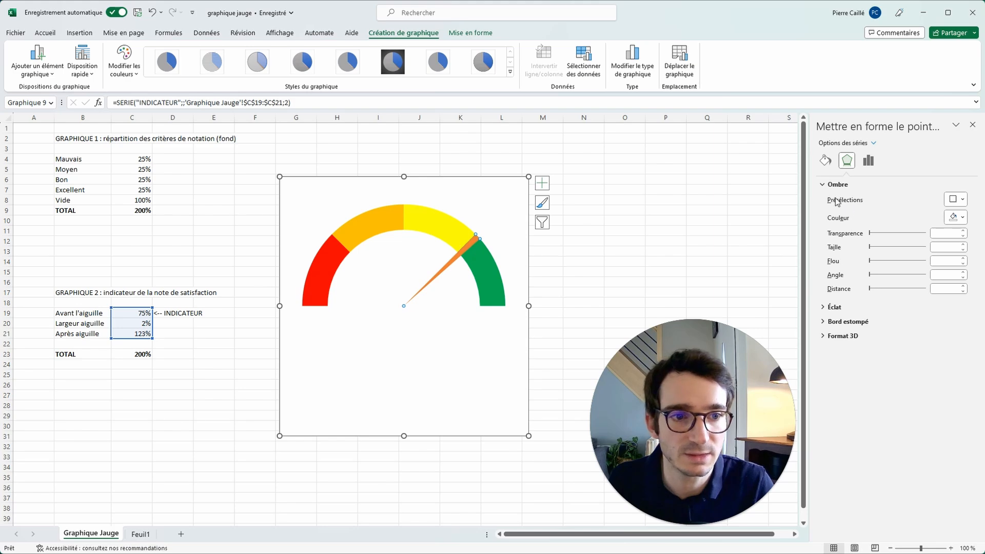
left_click(825, 162)
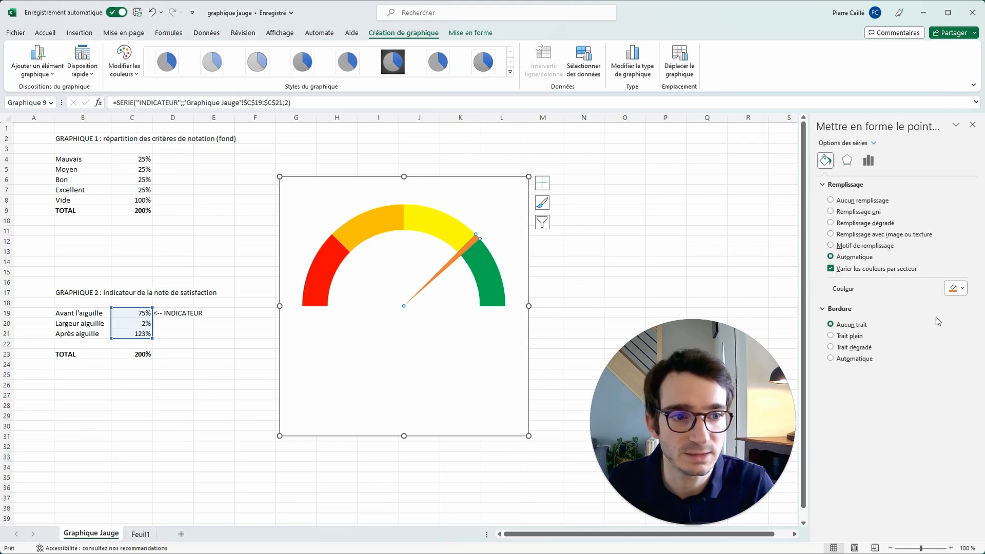
left_click(961, 289)
left_click(956, 315)
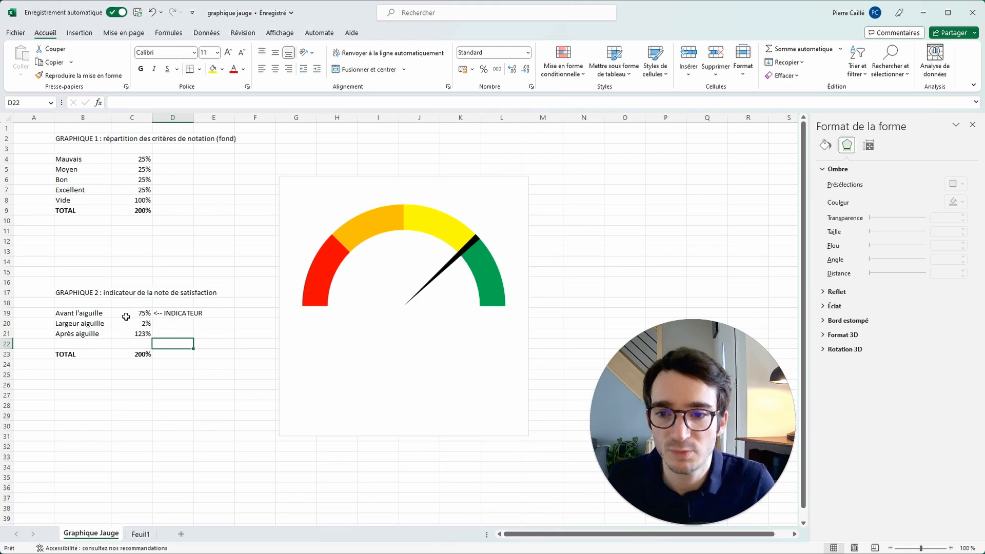
Step: Test the gauge with the indicator in C19 at 25% and the needle width in C20 at 5%
left_click(126, 317)
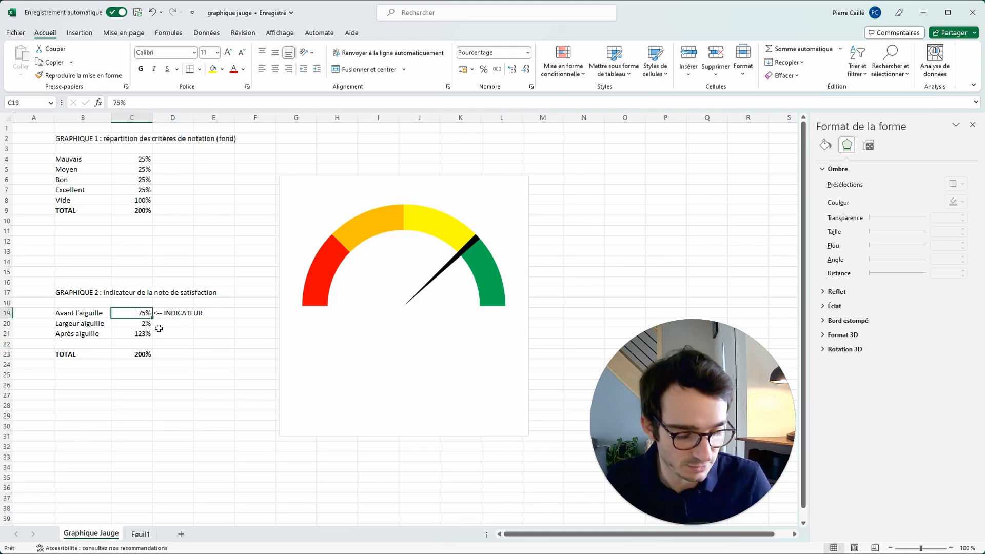
type("25")
key("Return")
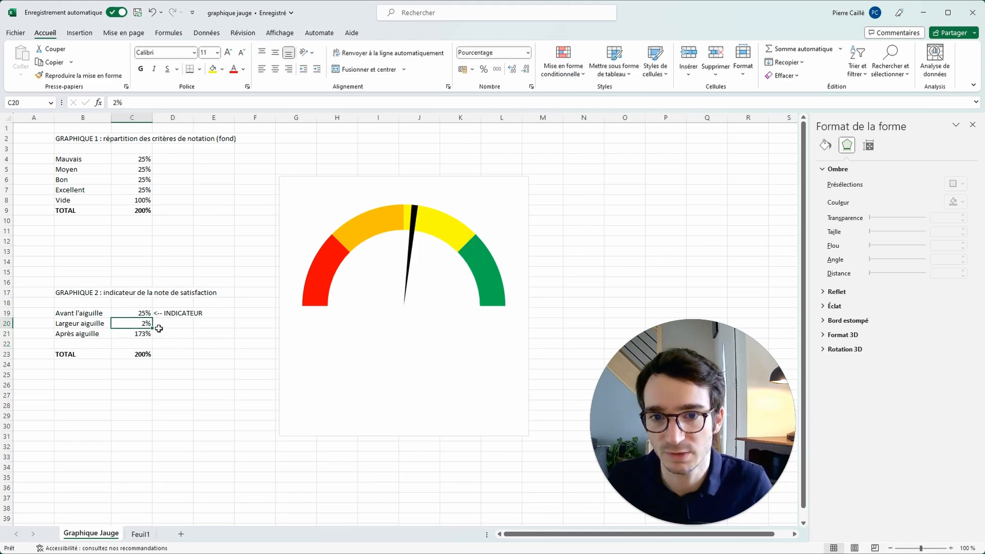
type("5")
key("Return")
Step: Set the needle width in C20 to 1% and the indicator in C19 to 50%
left_click(133, 324)
type("1")
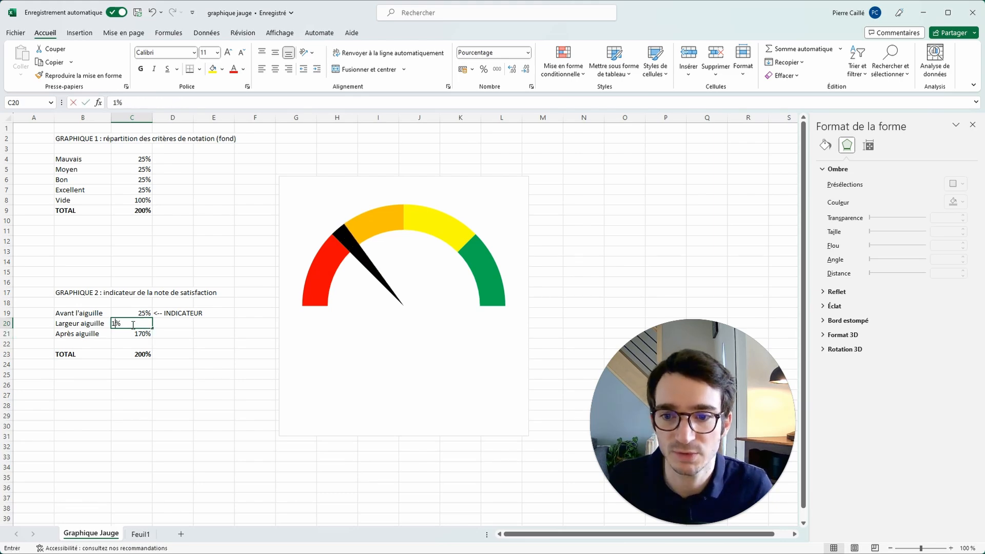
key("Return")
key("Up")
key("Up")
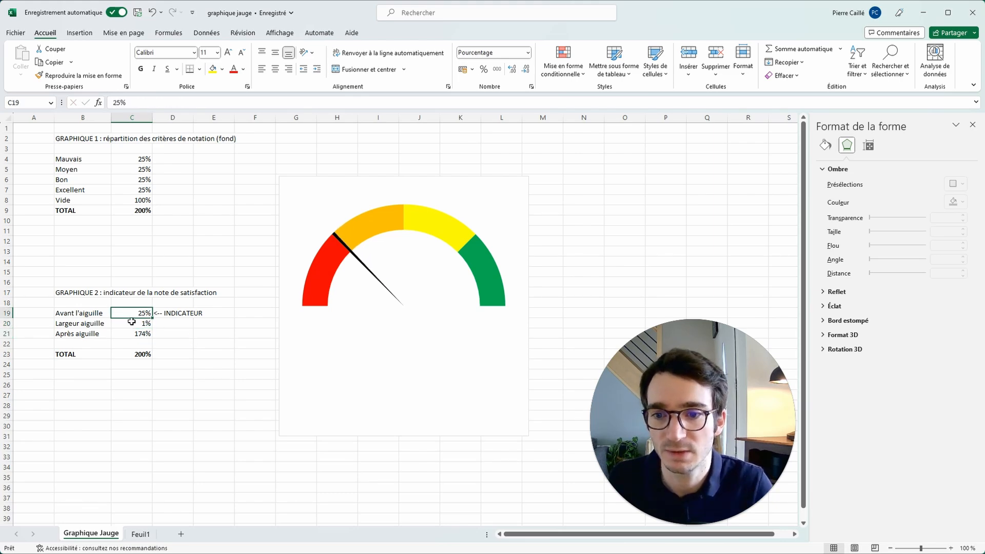
type("50")
key("Return")
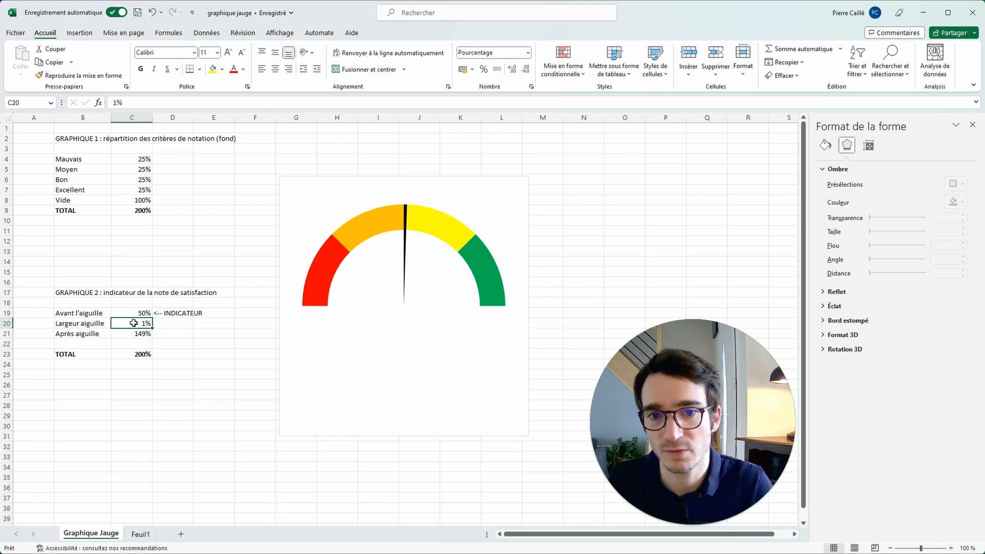
left_click(161, 389)
left_click(404, 302)
left_click(615, 253)
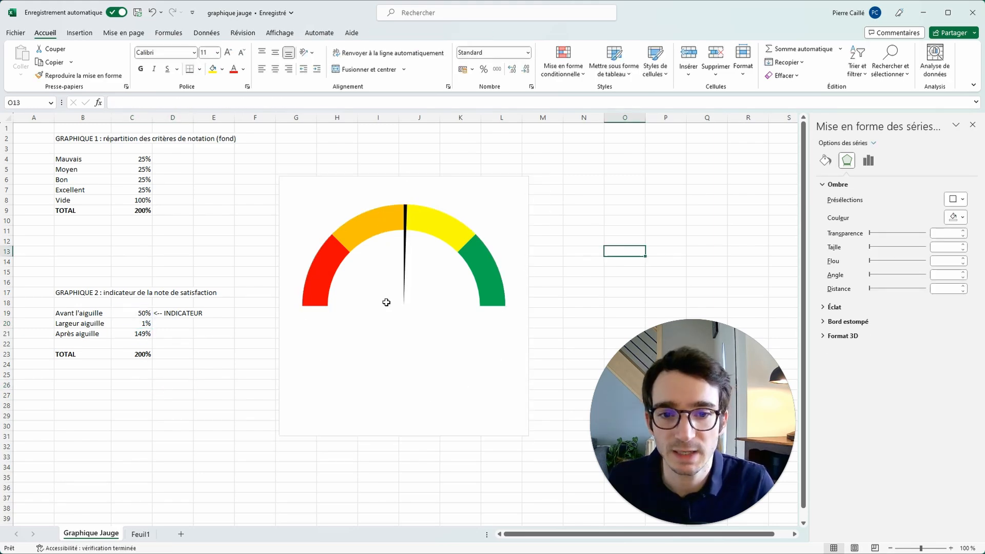
Step: Put the FOND CRITERES doughnut series on the secondary axis through the chart type settings of the custom combination
left_click(354, 250)
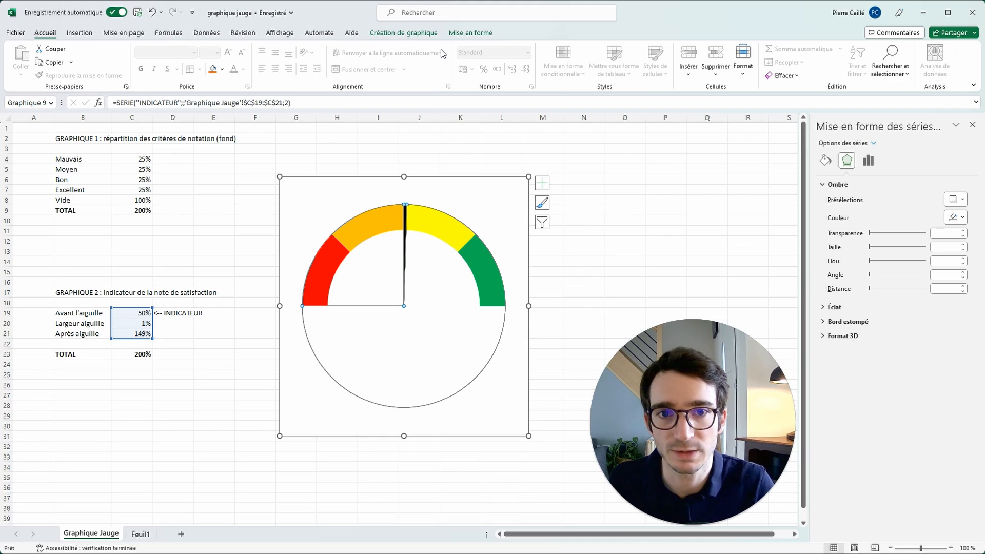
left_click(413, 34)
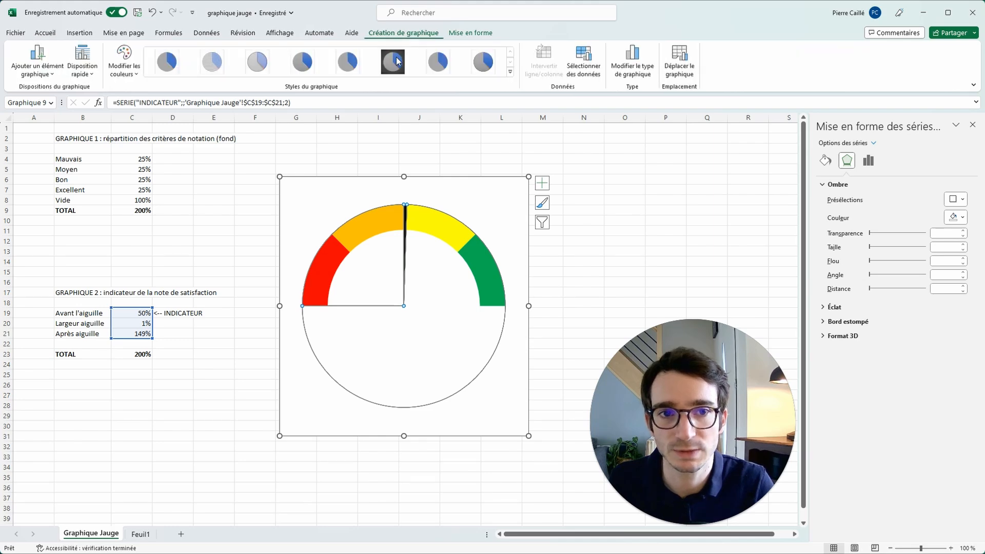
left_click(622, 69)
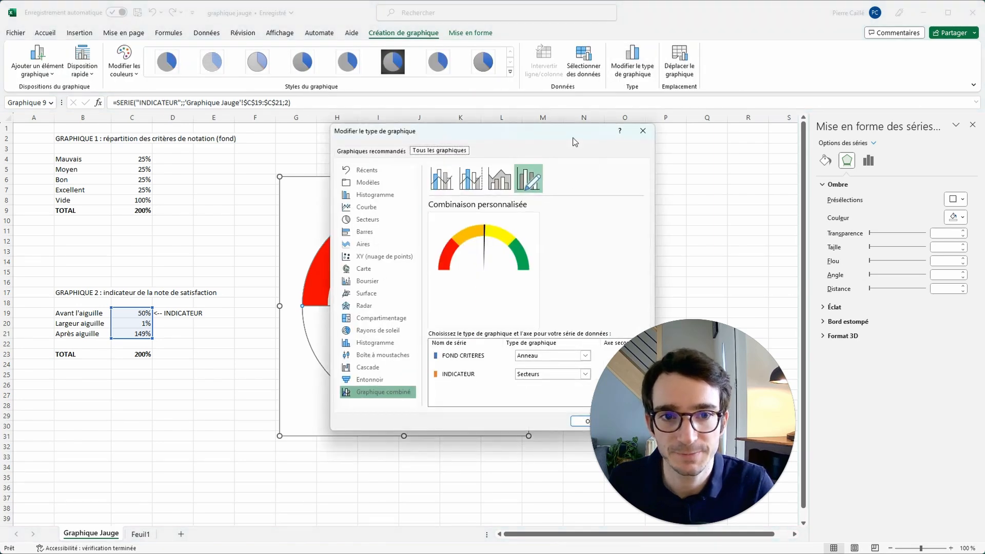
left_click_drag(575, 142, 410, 143)
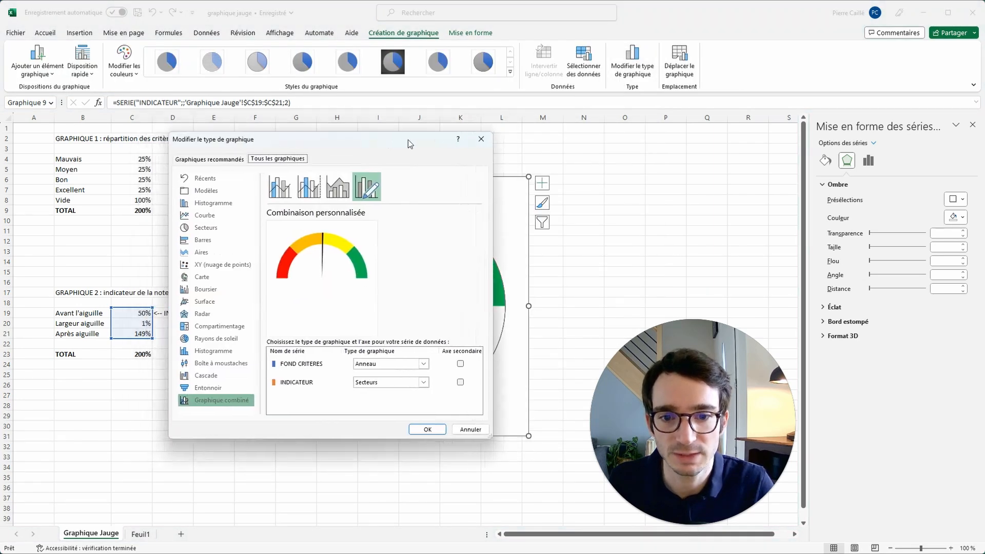
left_click(461, 364)
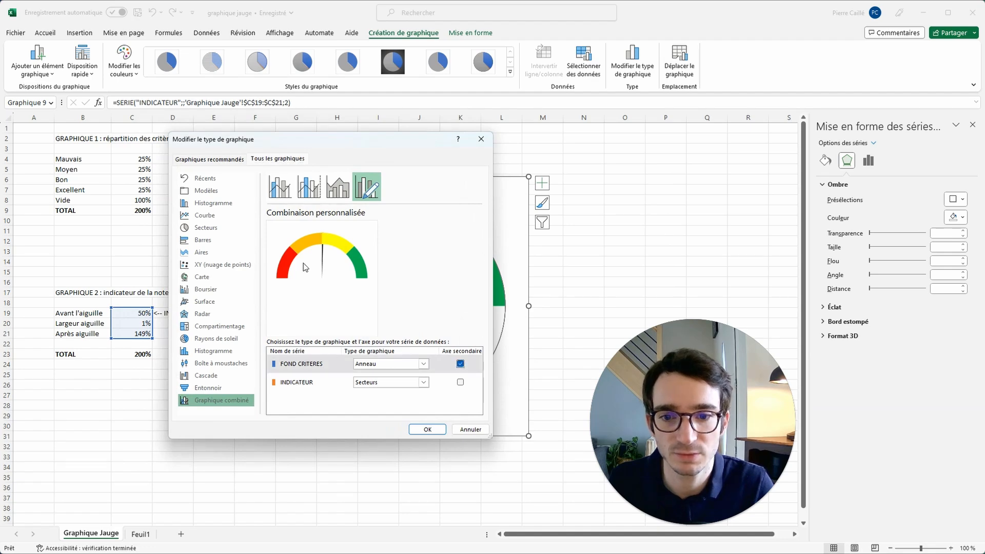
left_click(422, 430)
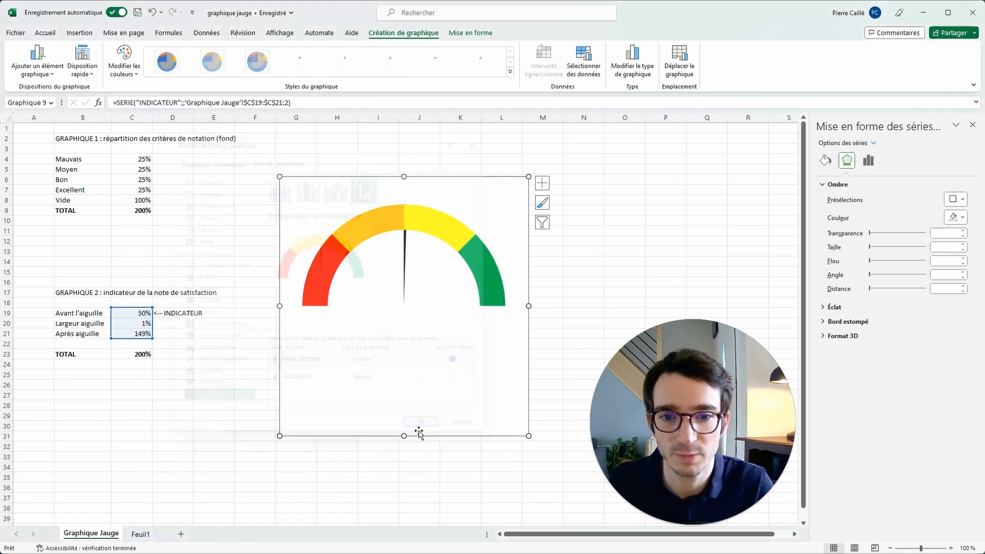
Step: Add data labels to the FOND CRITERES doughnut series in the Légende de données callout style
left_click(420, 222)
left_click(420, 222)
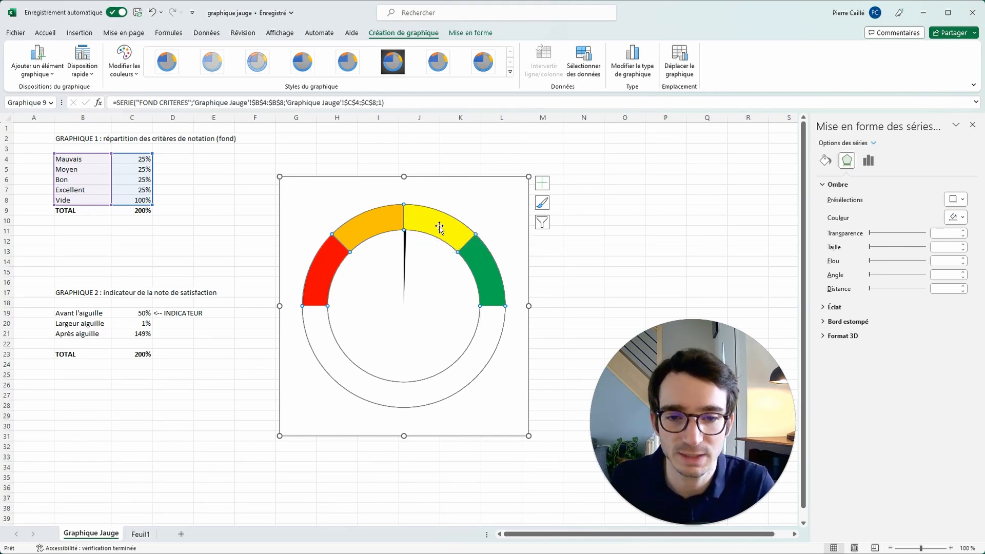
left_click(542, 187)
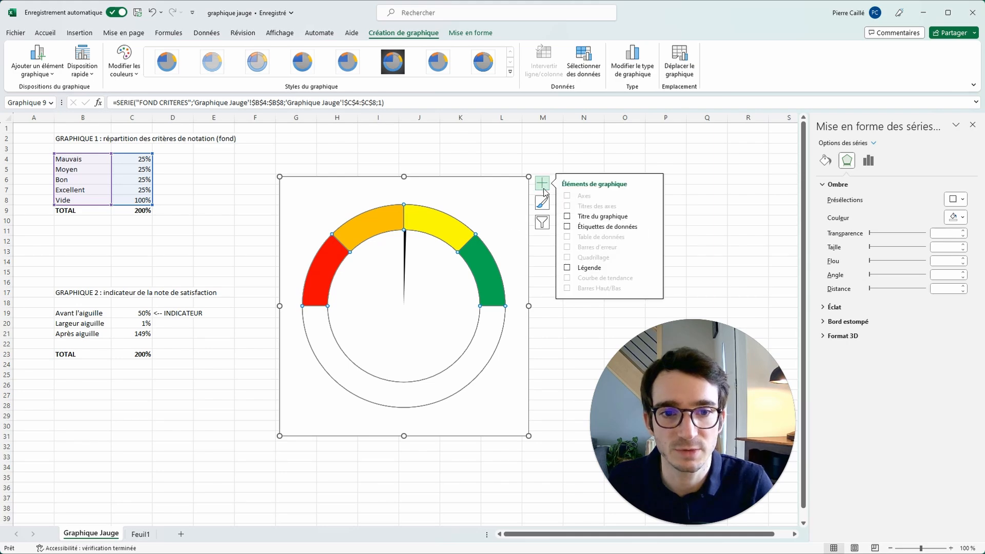
left_click(568, 226)
mouse_move(652, 230)
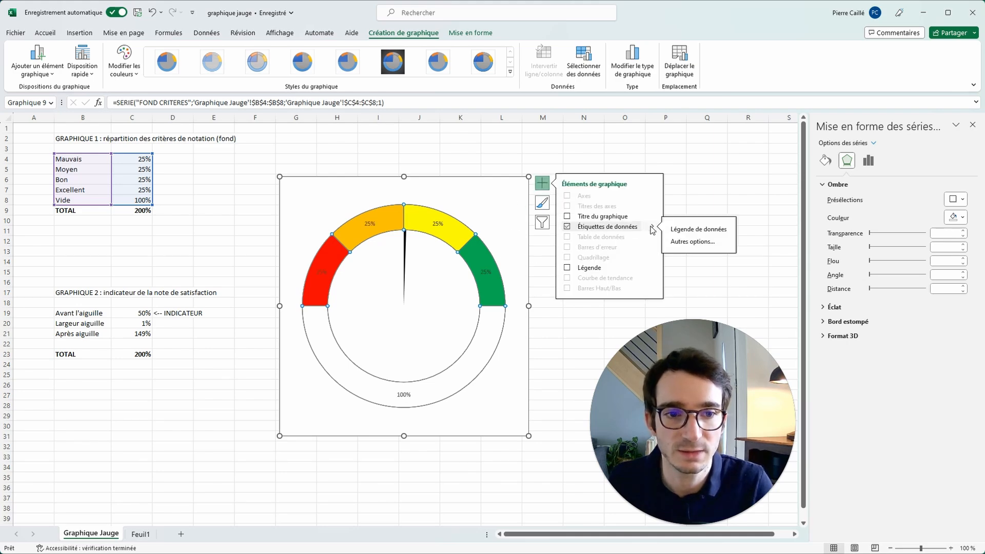
left_click(691, 233)
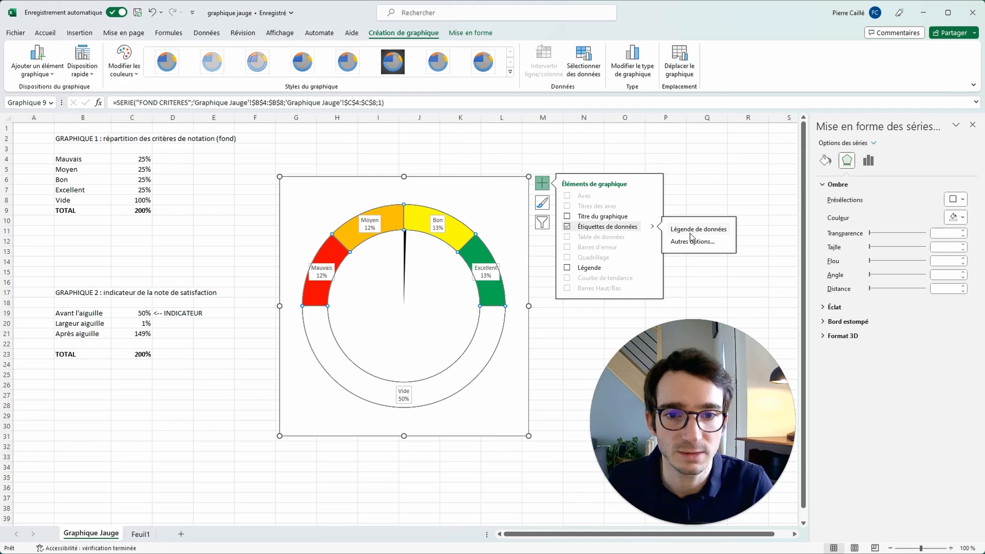
Step: Limit the doughnut's data labels to the category name by excluding Valeur and Pourcentage
left_click(686, 242)
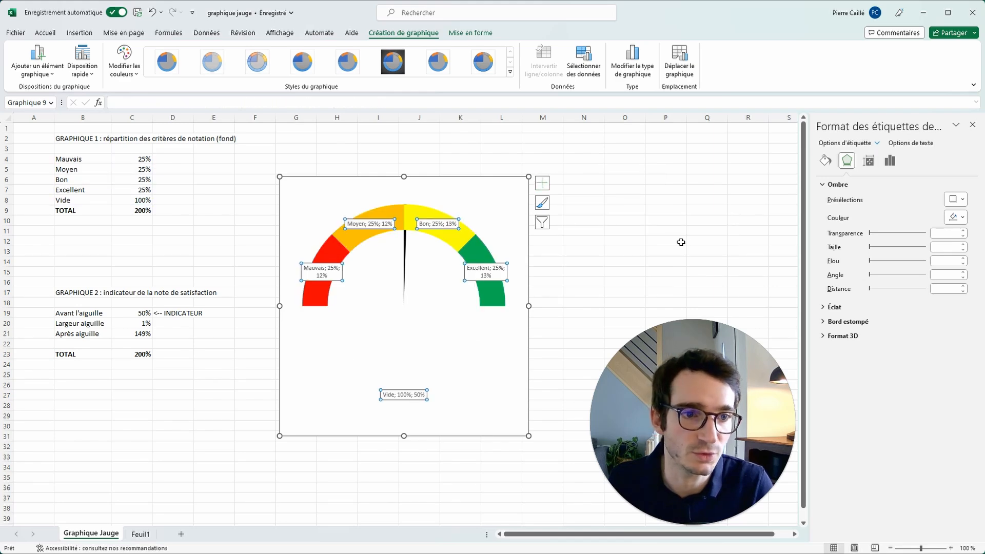
left_click(889, 161)
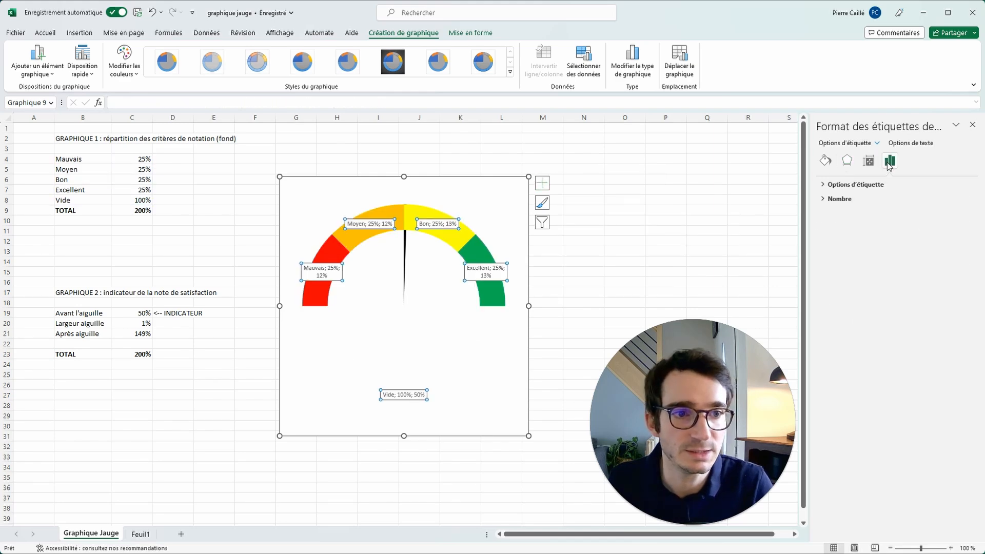
left_click(826, 185)
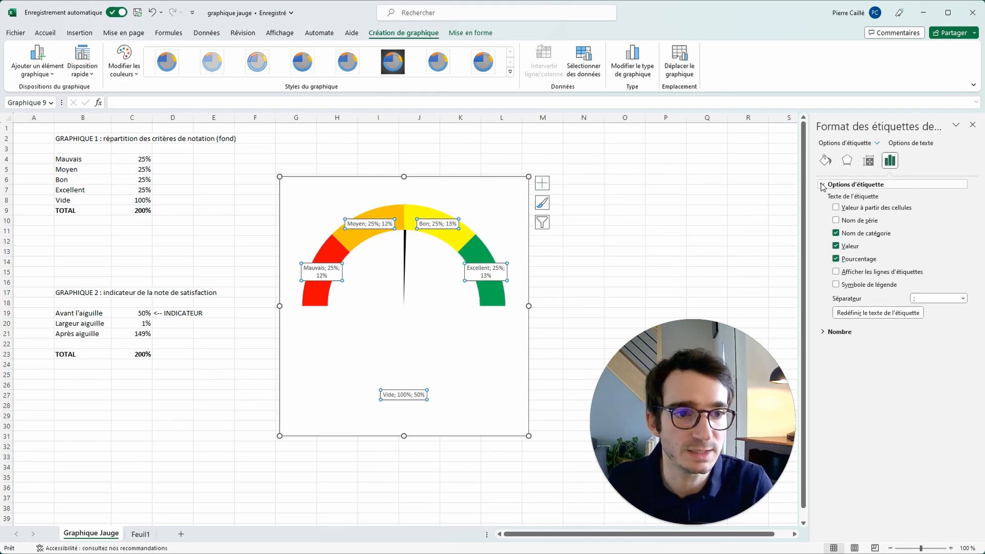
left_click(835, 246)
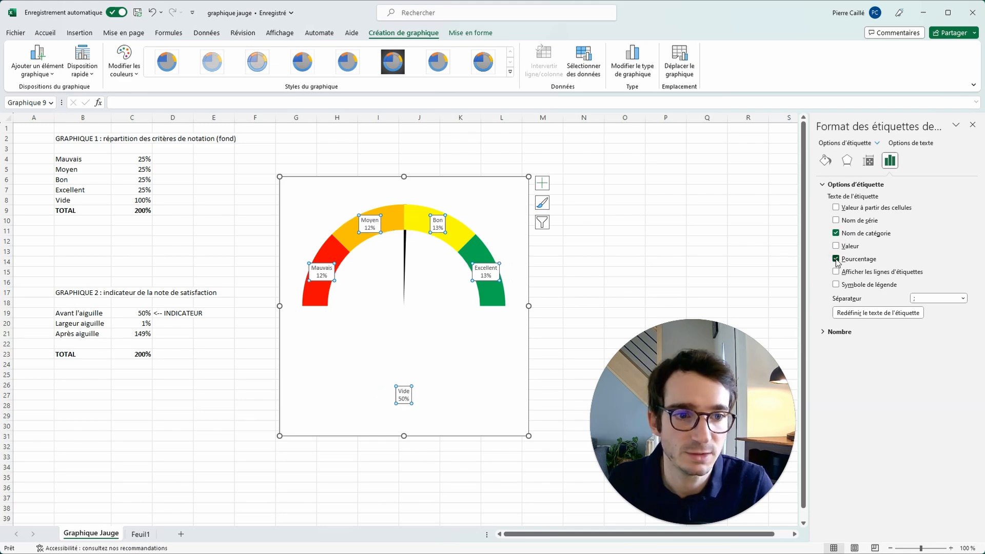
left_click(836, 259)
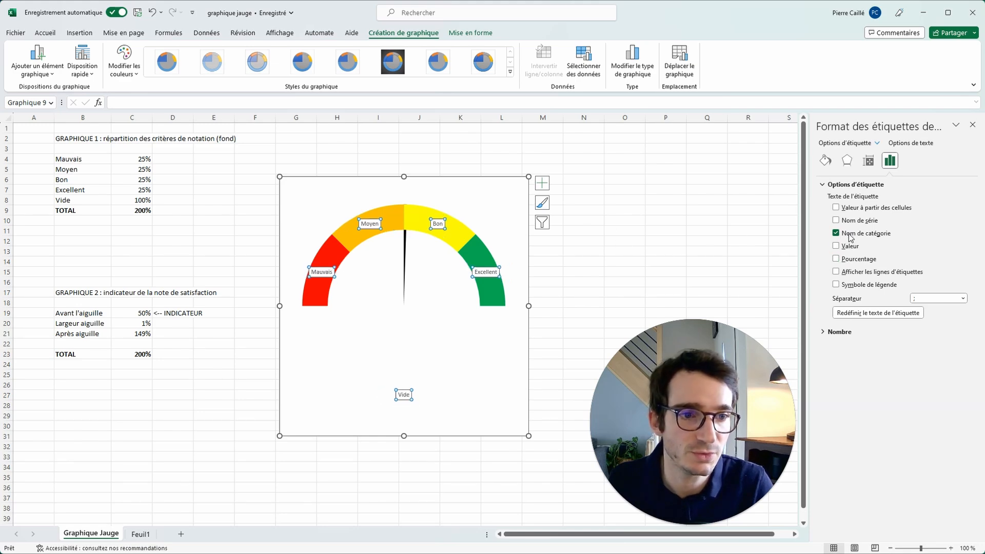
Step: Remove the fill and the border from the doughnut's data labels
left_click(825, 161)
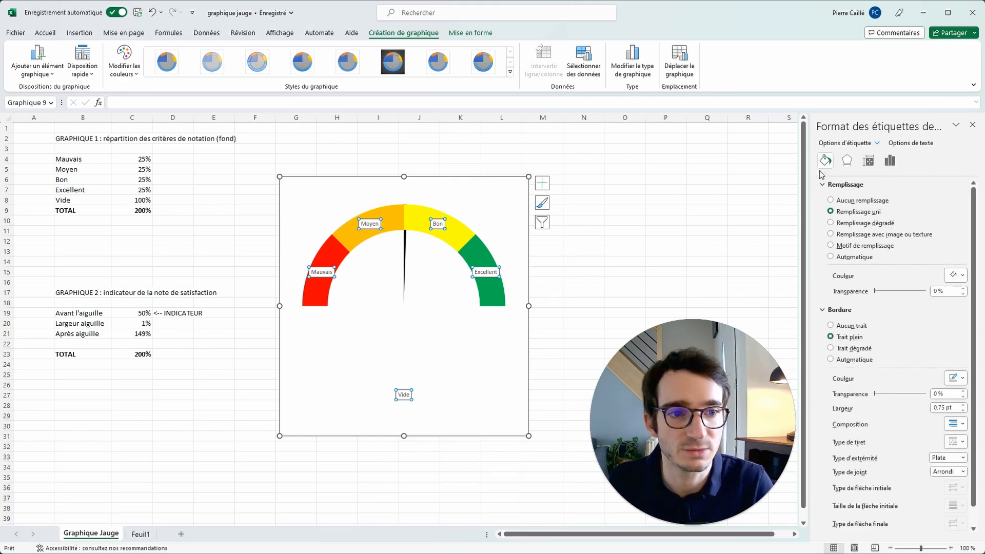
left_click(832, 201)
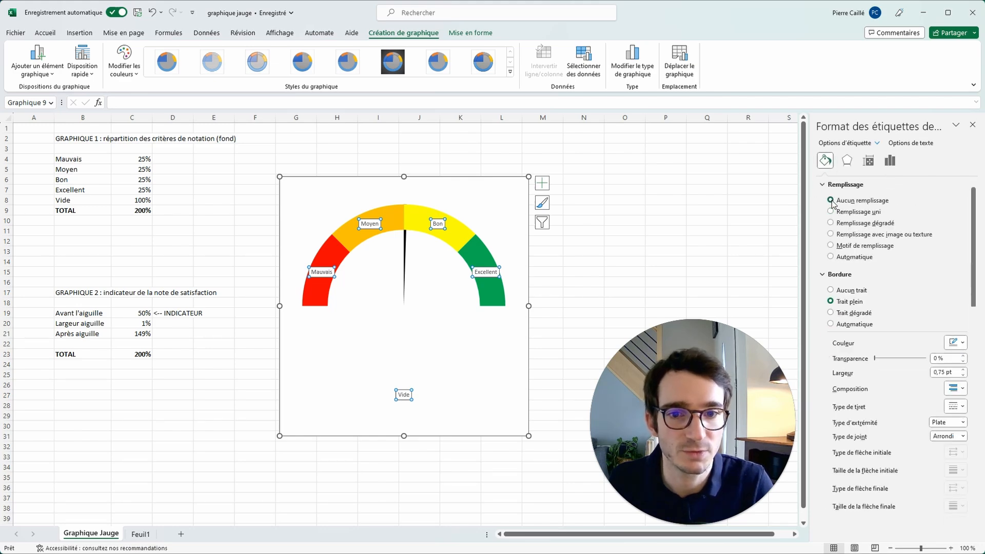
left_click(831, 290)
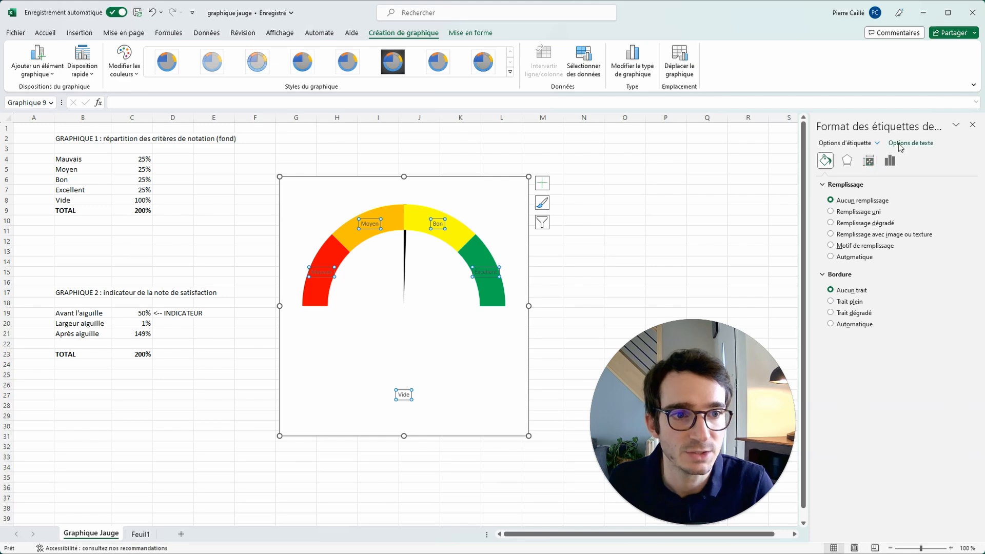
Step: Set the text fill of the doughnut's data labels to white
left_click(905, 145)
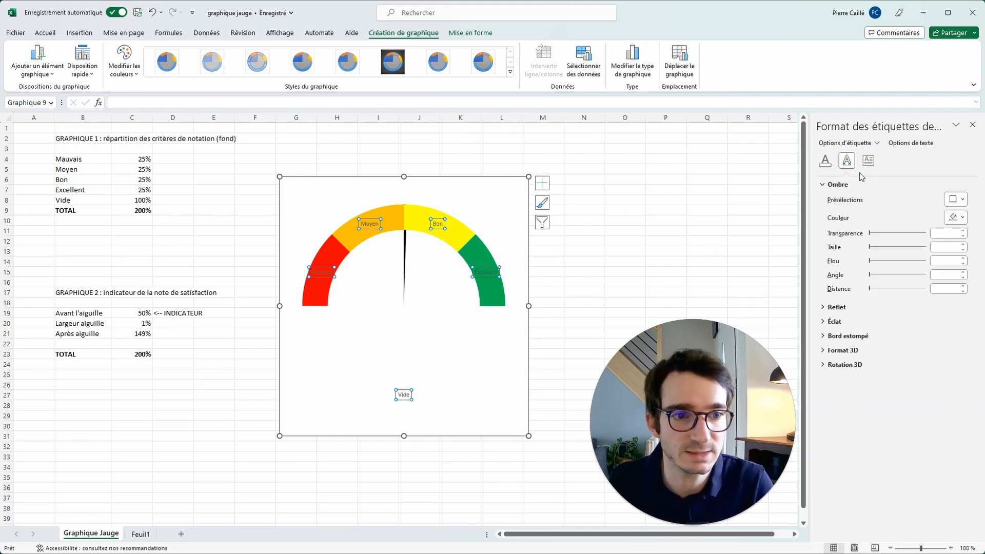
left_click(825, 161)
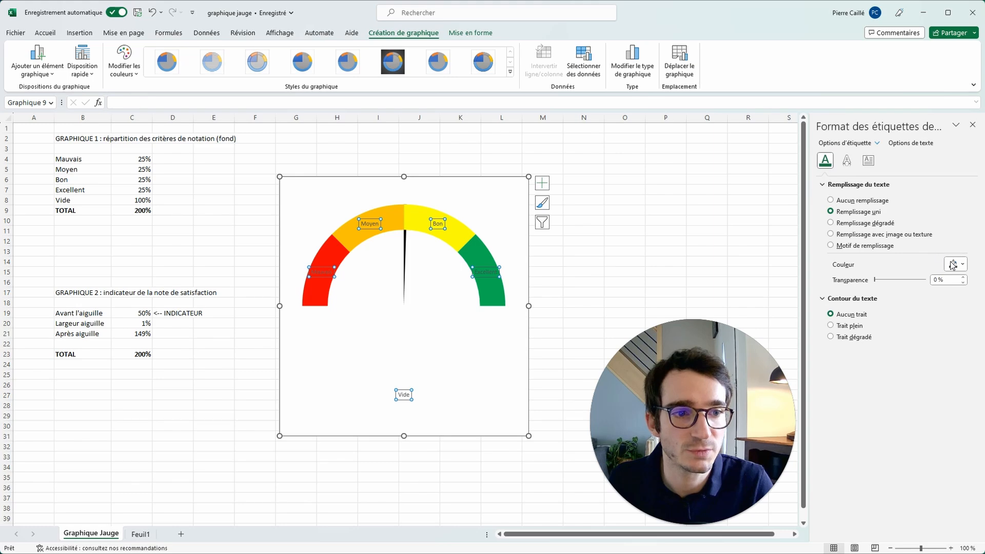
left_click(957, 264)
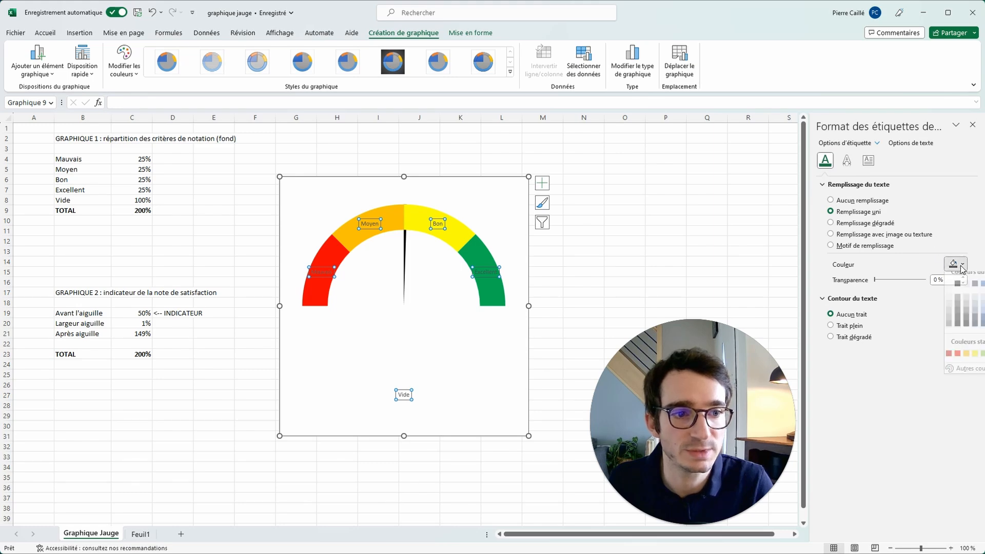
left_click(948, 292)
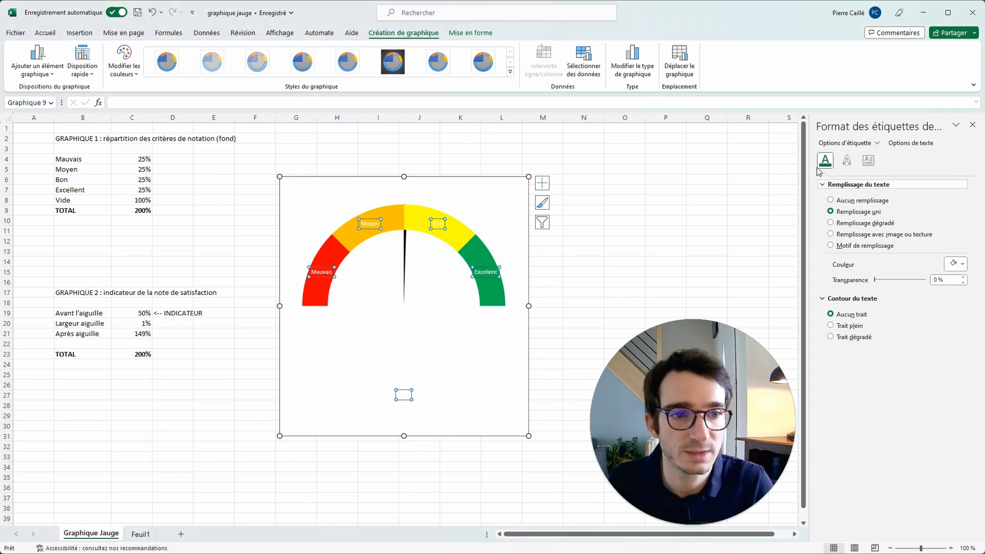
Step: Enlarge the text of the doughnut's data labels to 12 pt and make it bold
left_click(45, 32)
left_click(228, 52)
left_click(228, 53)
left_click(228, 53)
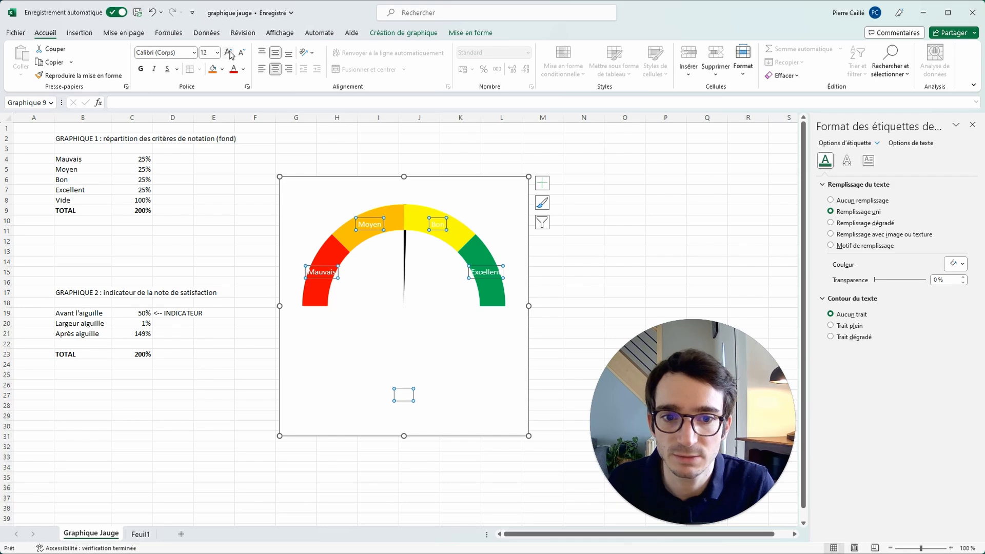
left_click(139, 70)
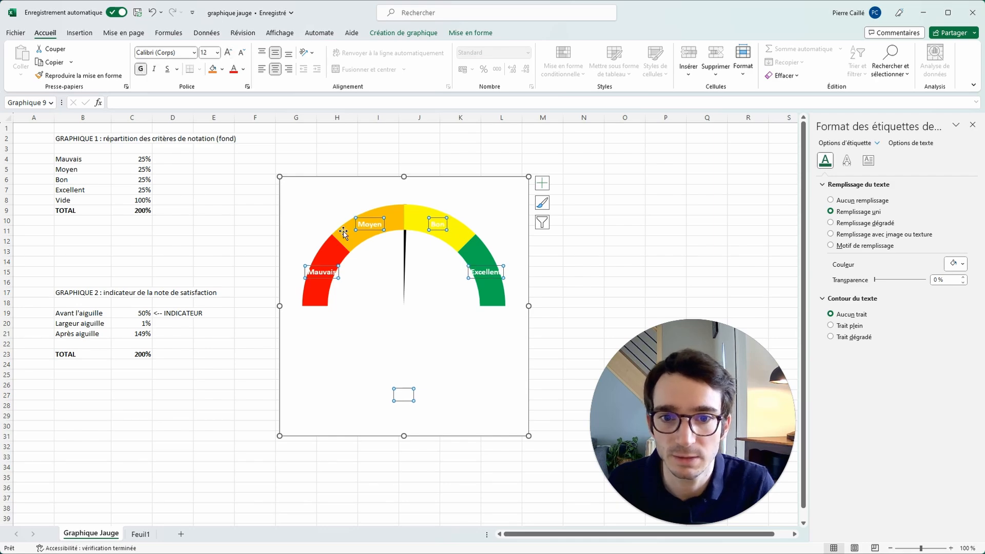
Step: Thicken the FOND CRITERES doughnut ring by setting Épaisseur de l'anneau to 71 %
left_click(479, 238)
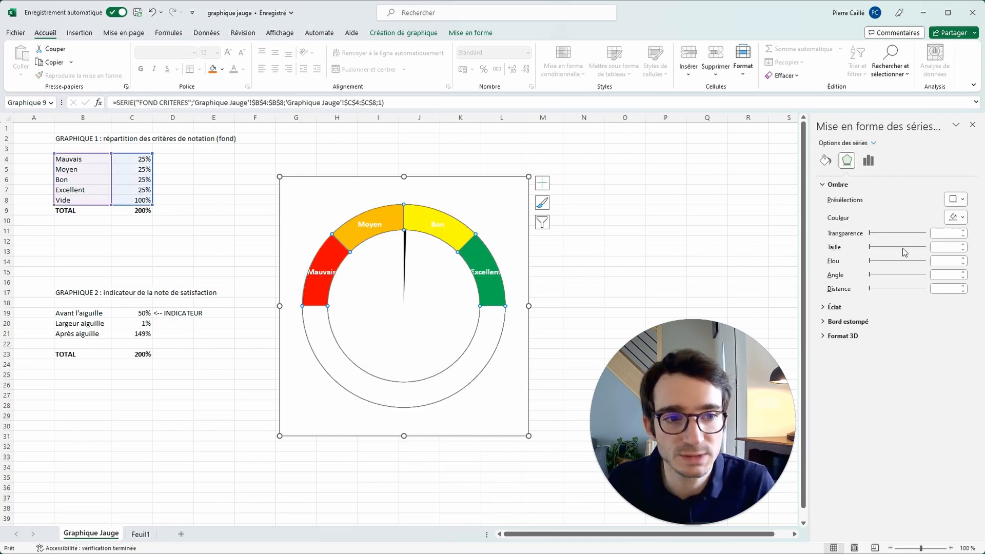
left_click(868, 163)
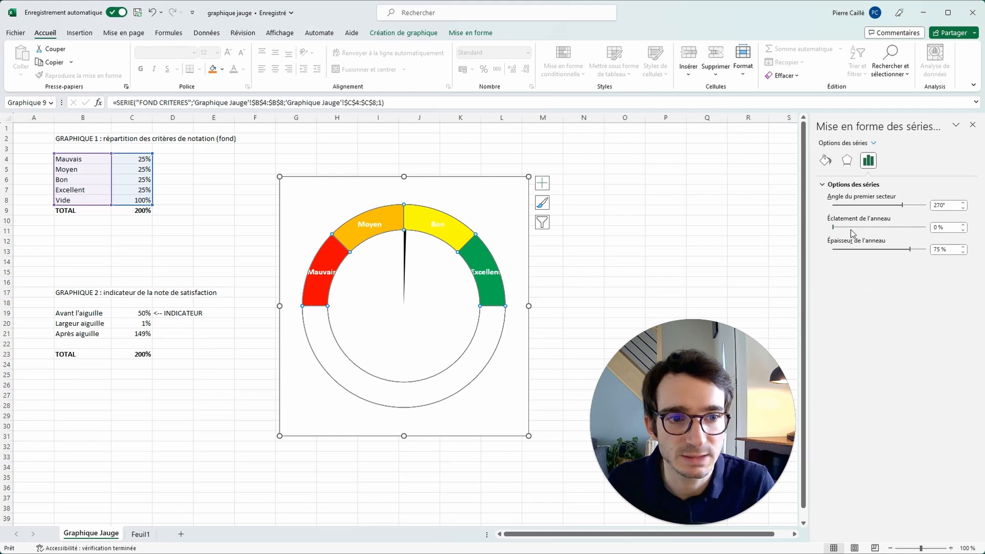
mouse_move(909, 251)
left_mouse_down()
mouse_move(856, 249)
mouse_move(922, 251)
mouse_move(906, 249)
left_mouse_up()
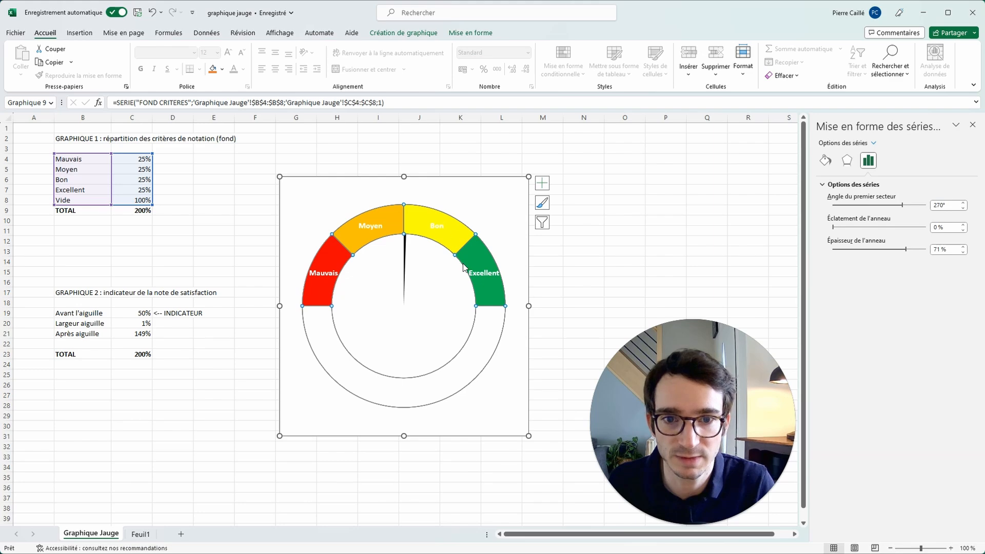
Step: Change the font colour of all the doughnut's data labels to black
left_click(435, 230)
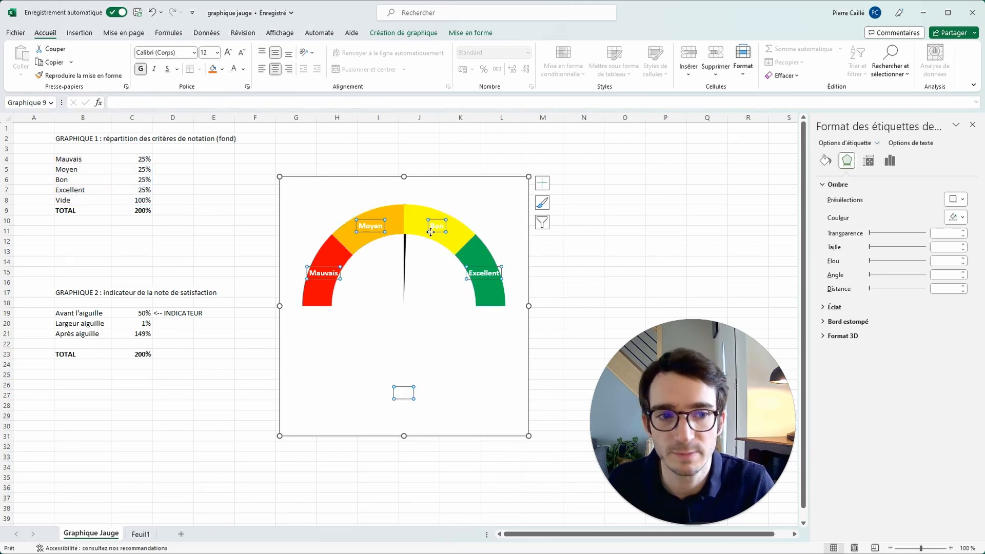
left_click(824, 160)
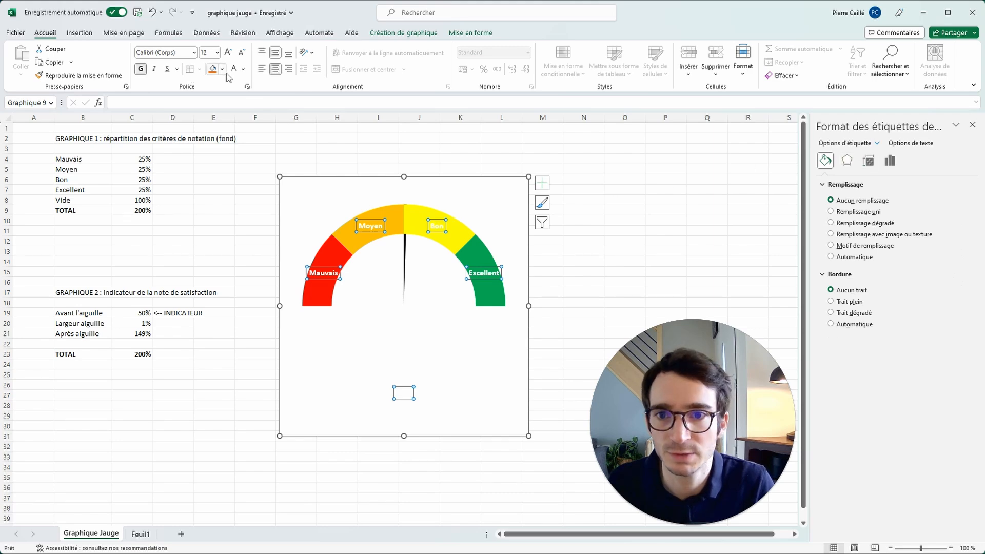
left_click(243, 71)
left_click(233, 101)
left_click(687, 247)
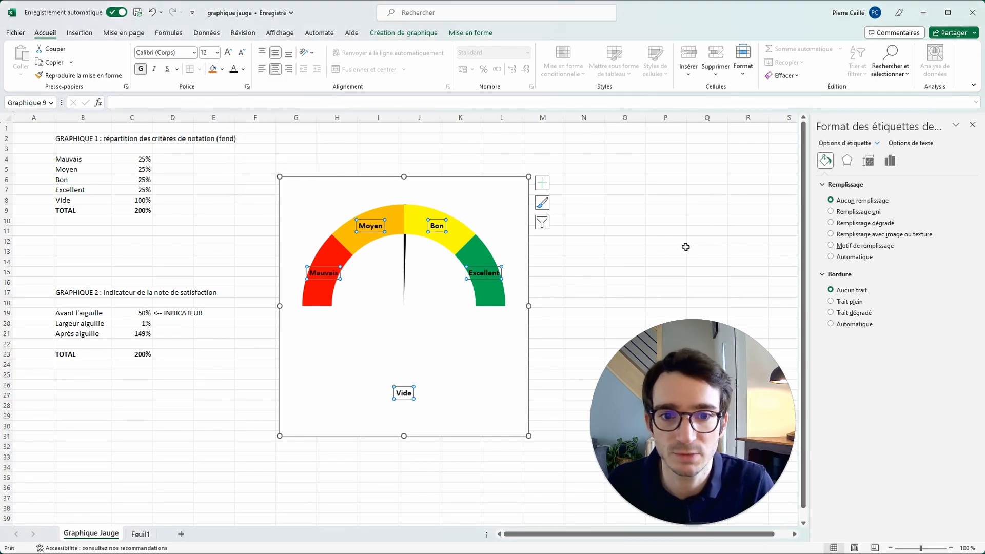
Step: Hide the Vide data label by giving only that label a white font colour
left_click(402, 394)
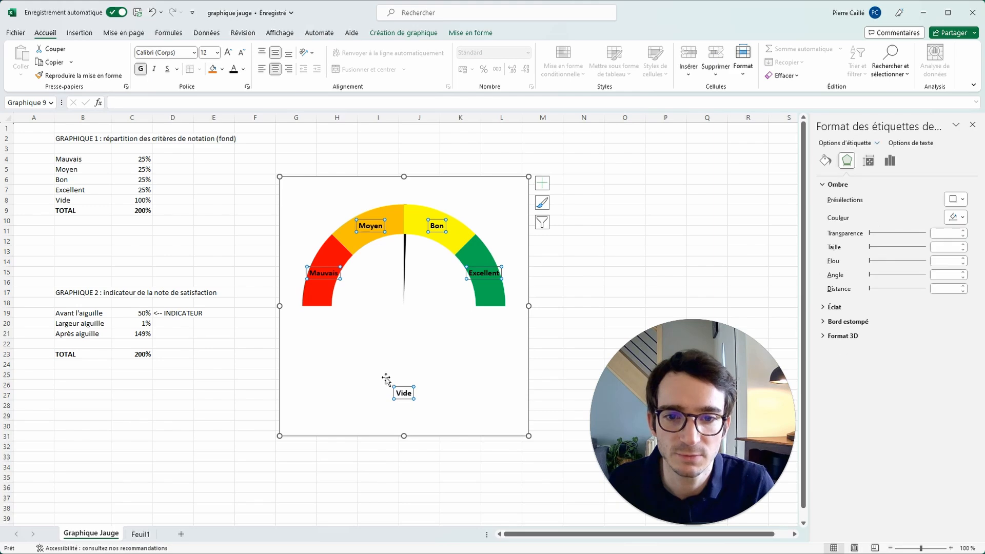
left_click(412, 398)
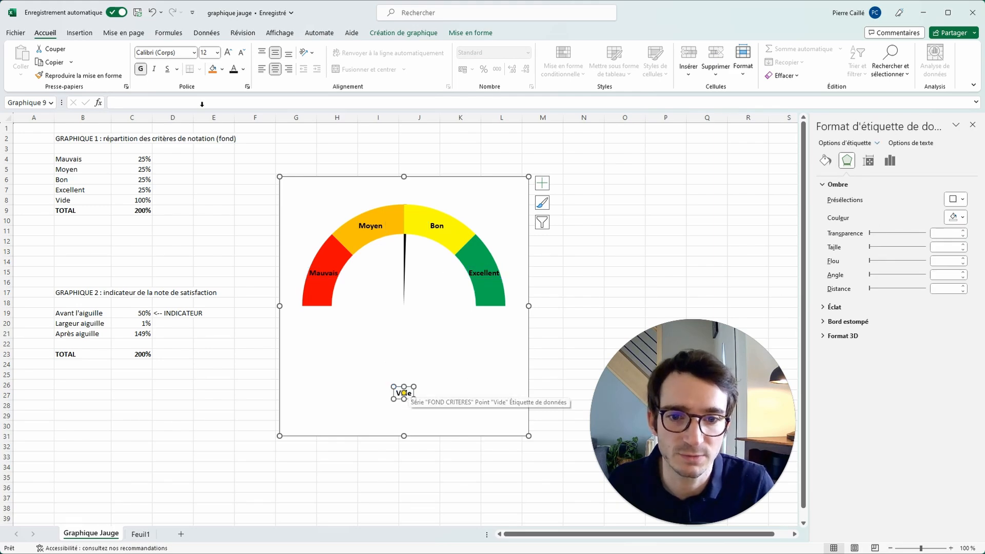
left_click(243, 69)
left_click(233, 111)
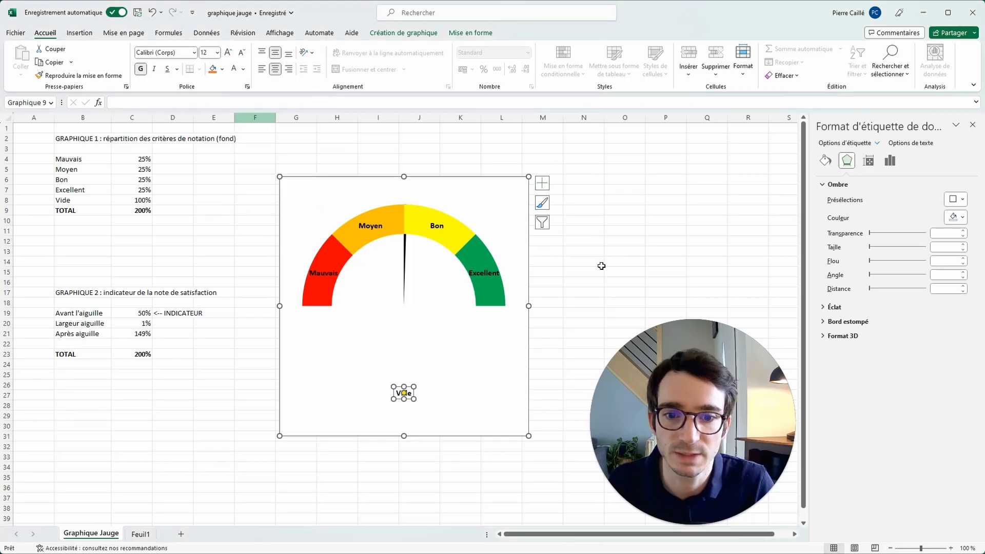
left_click(584, 261)
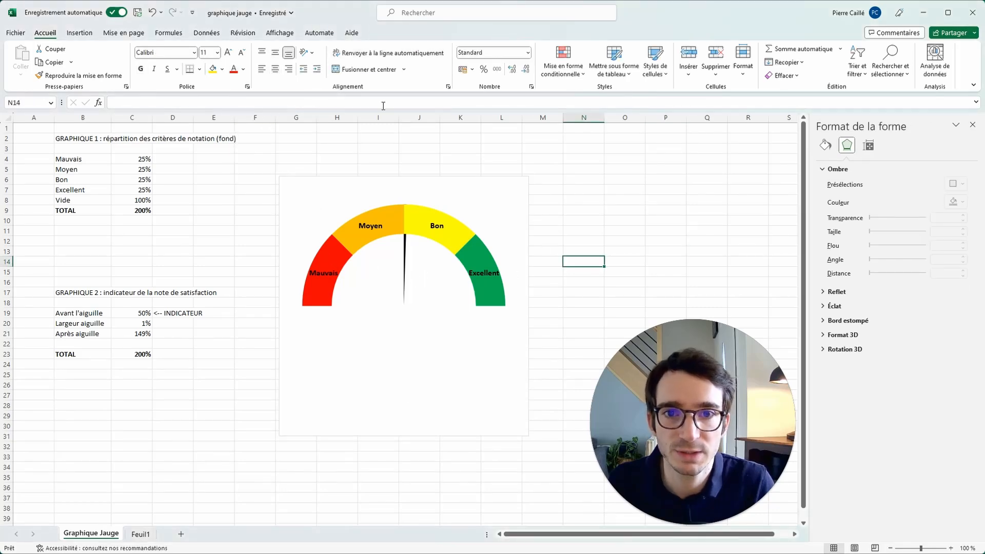
Step: Move the secondary axis from FOND CRITERES to the INDICATEUR series in the custom combination chart settings
left_click(384, 243)
left_click(412, 34)
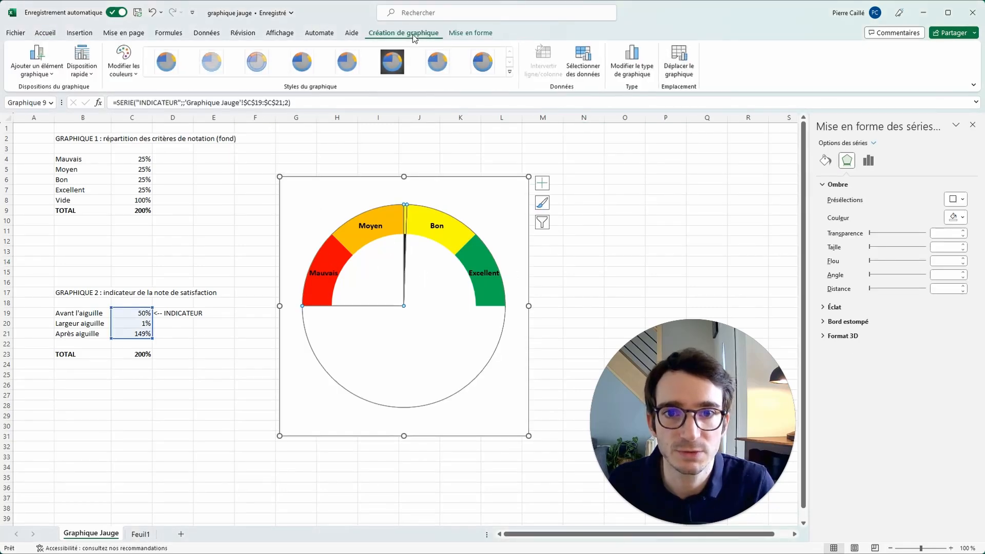
left_click(633, 61)
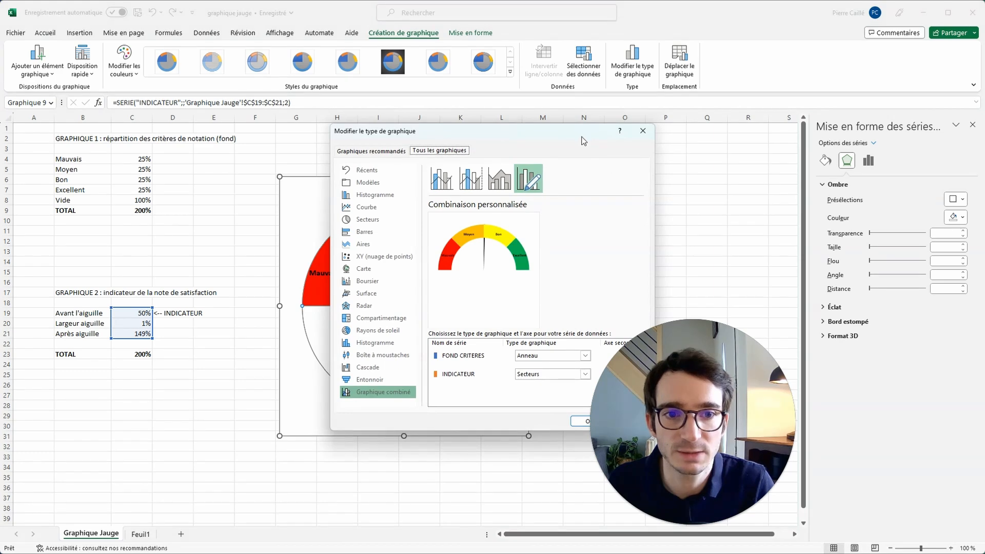
left_click_drag(583, 141, 458, 138)
left_click(497, 353)
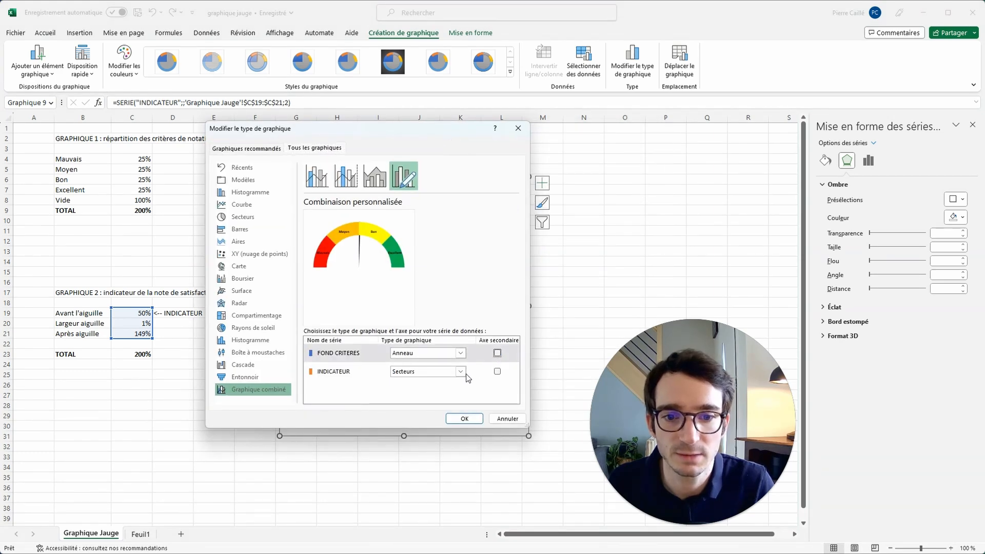
left_click(497, 371)
left_click(458, 420)
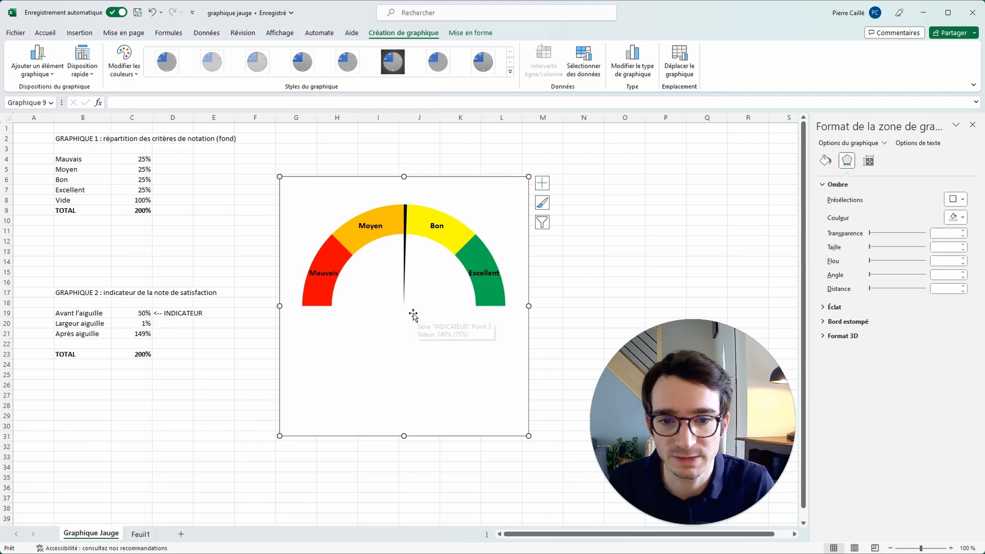
Step: Draw a wide text box just below the gauge, centred under the base of the needle
key("Escape")
left_click(878, 60)
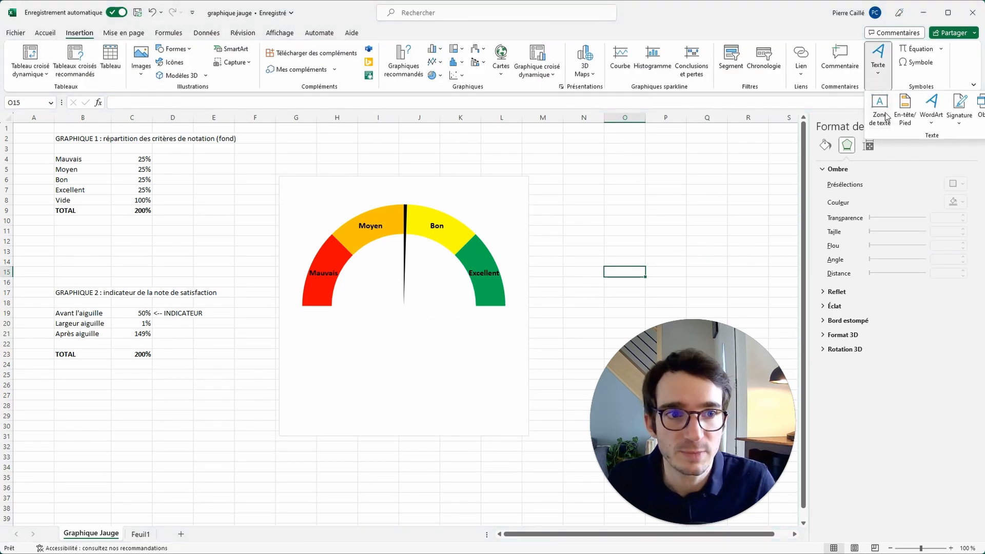
left_click(883, 113)
left_click_drag(332, 304, 477, 333)
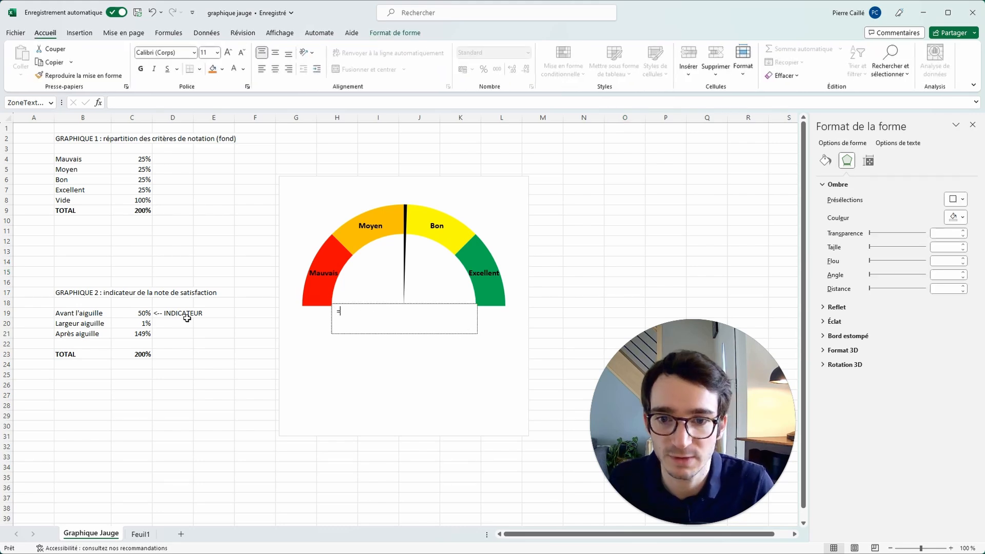
Step: Link the text box to the indicator cell with the formula =$C$19
left_click(139, 315)
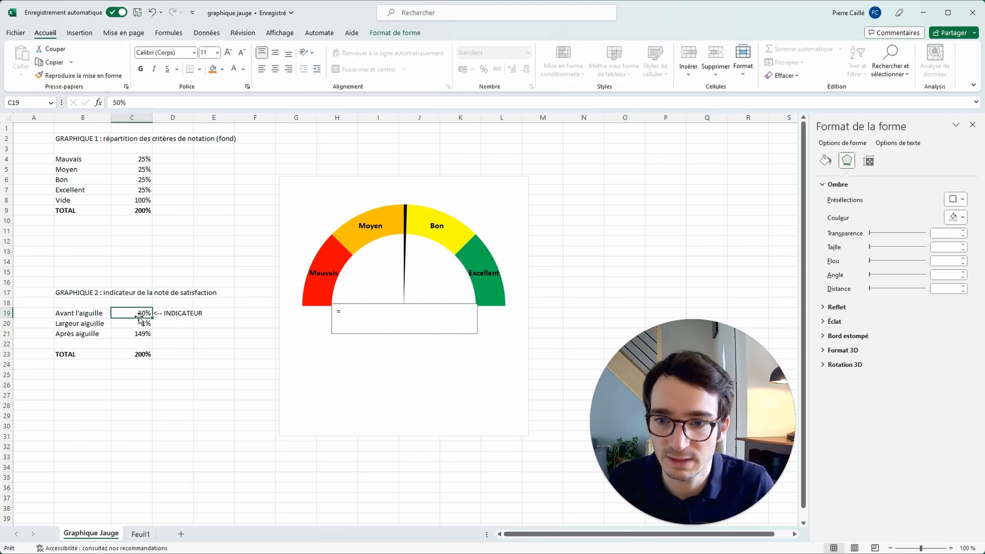
left_click(345, 315)
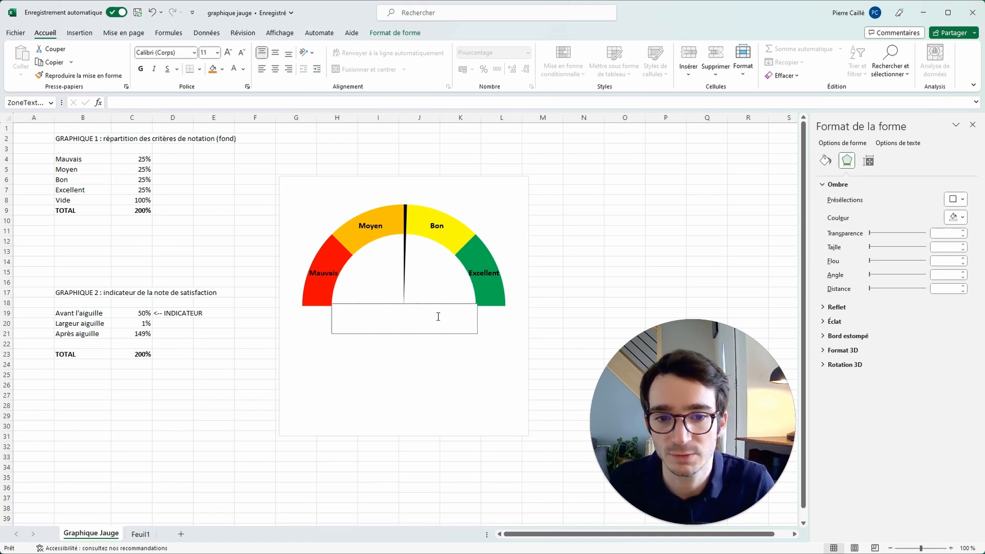
left_click(170, 103)
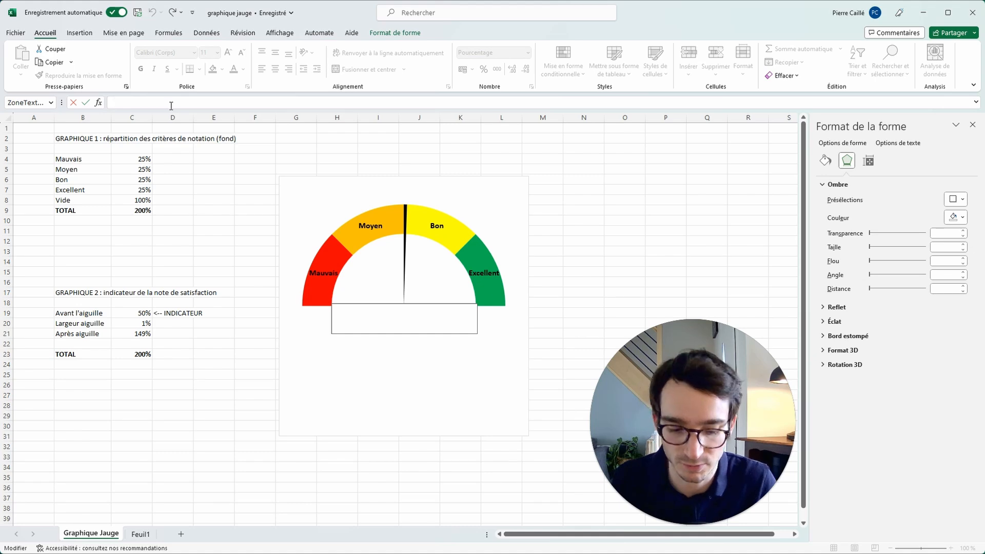
type("=")
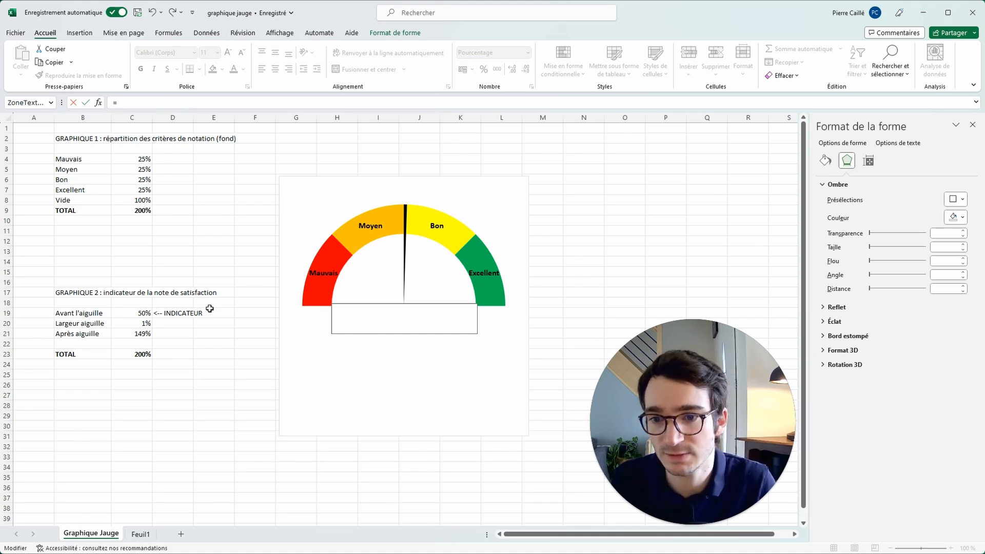
left_click(128, 315)
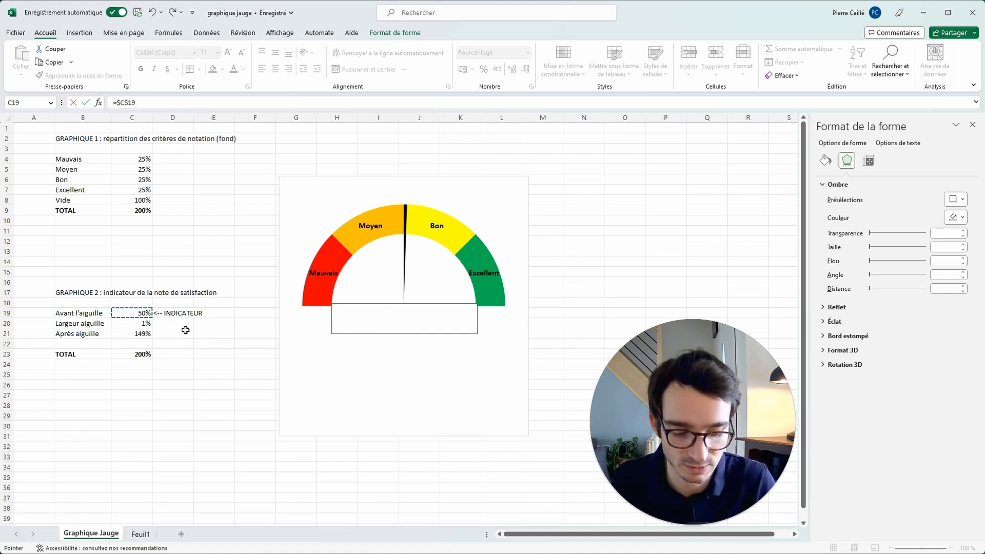
key("Return")
Step: Remove the fill and the outline from the text box below the gauge
left_click(365, 315)
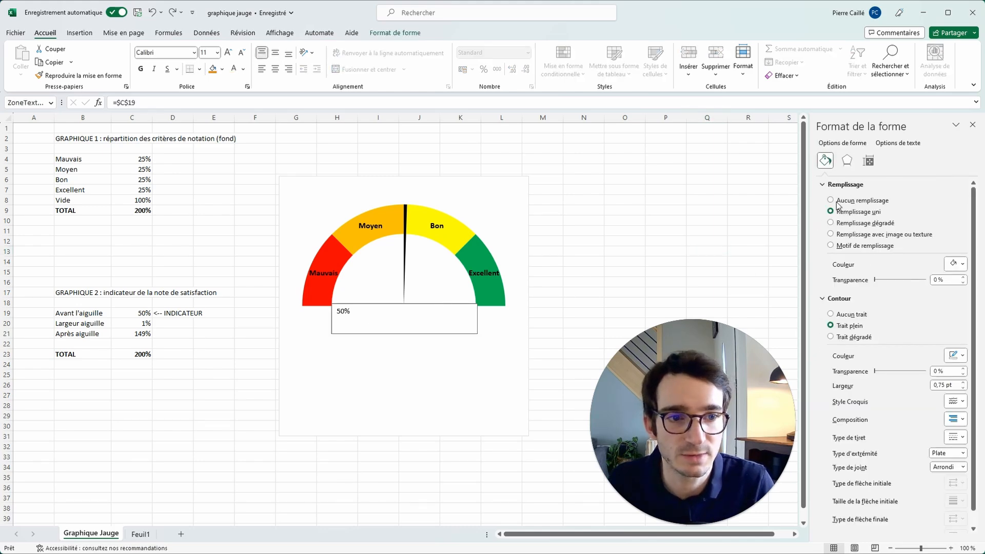
left_click(831, 201)
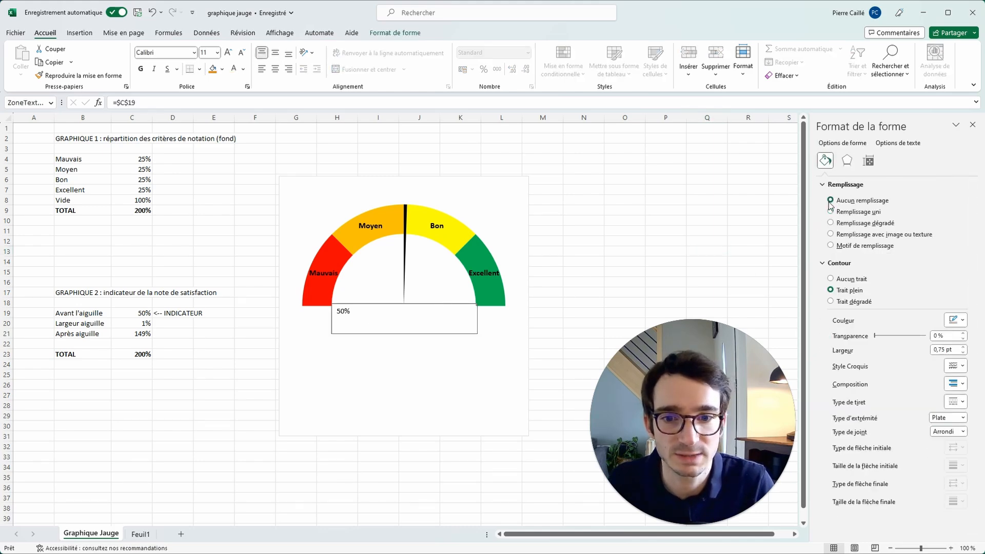
left_click(830, 279)
Step: Centre the percentage horizontally and vertically in its text box, and make it bold at 28 pt
left_click(281, 72)
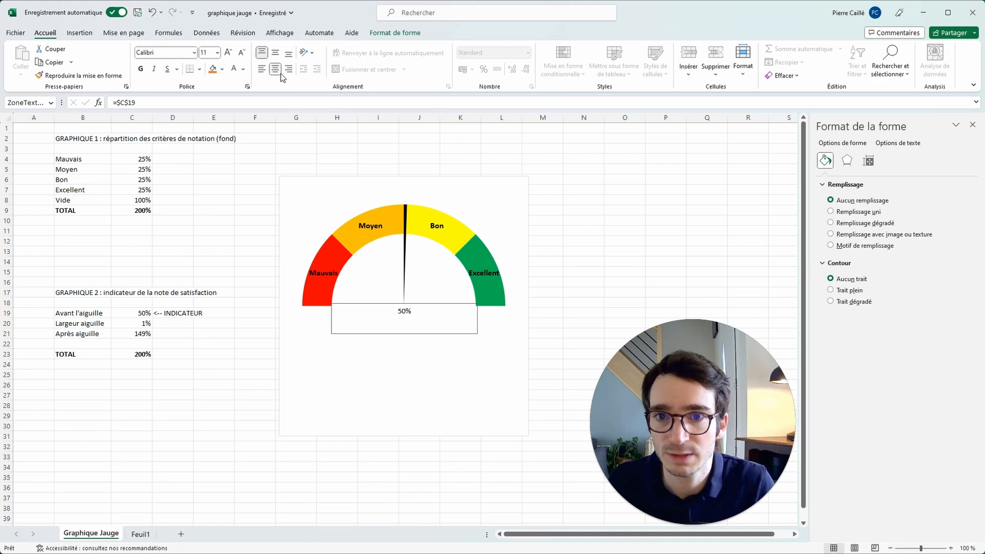
left_click(275, 52)
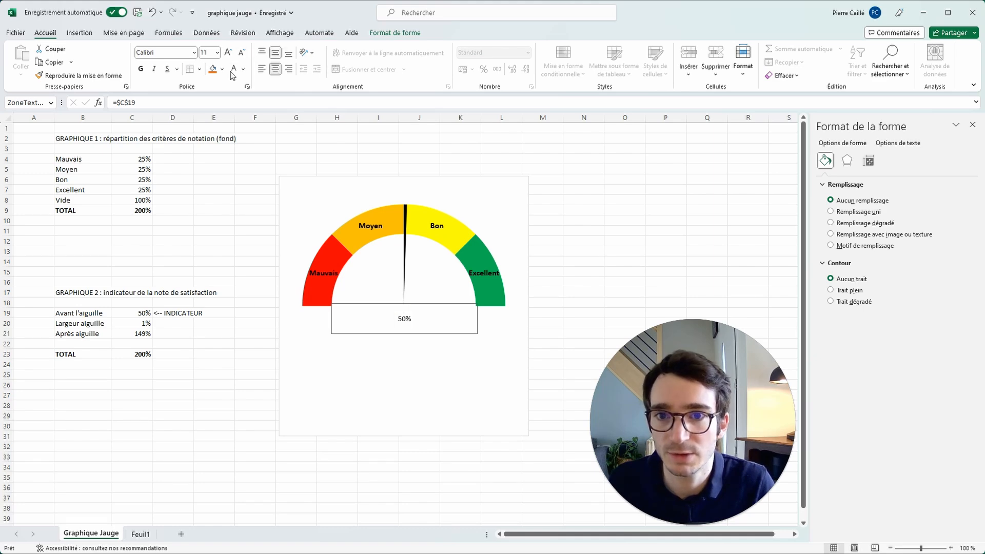
left_click(228, 52)
left_click(228, 53)
left_click(229, 53)
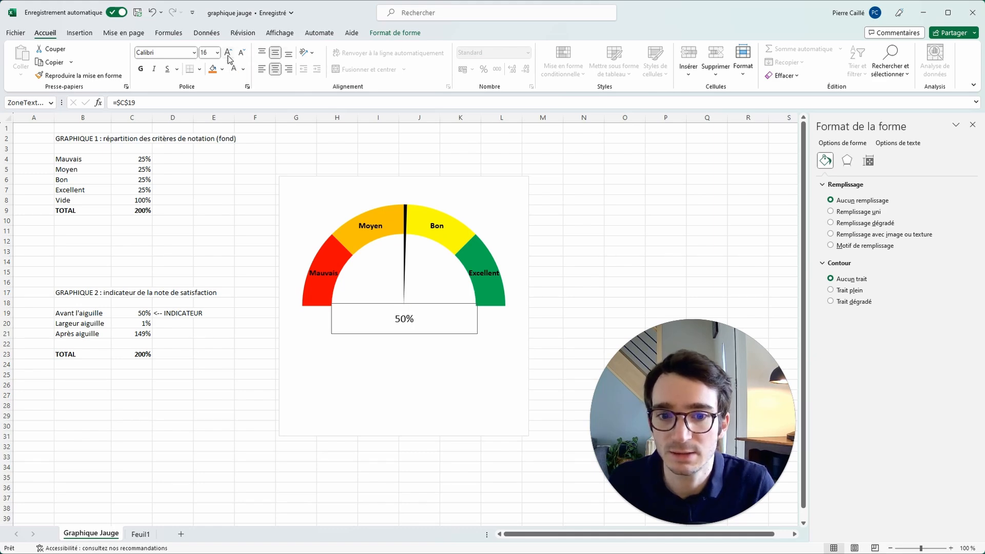
left_click(228, 53)
left_click(228, 53)
left_click(229, 53)
left_click(229, 53)
left_click(228, 53)
left_click(141, 69)
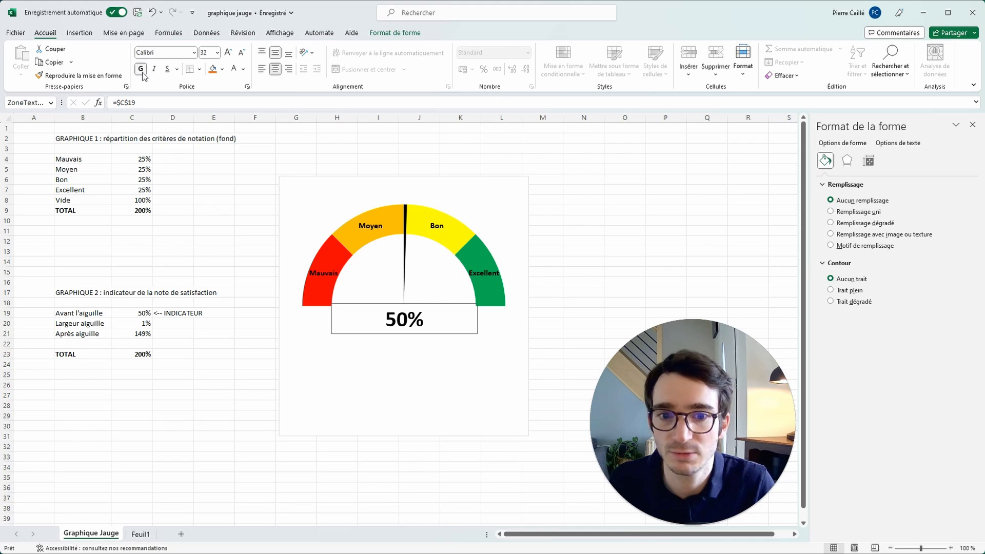
left_click(242, 54)
left_click(659, 219)
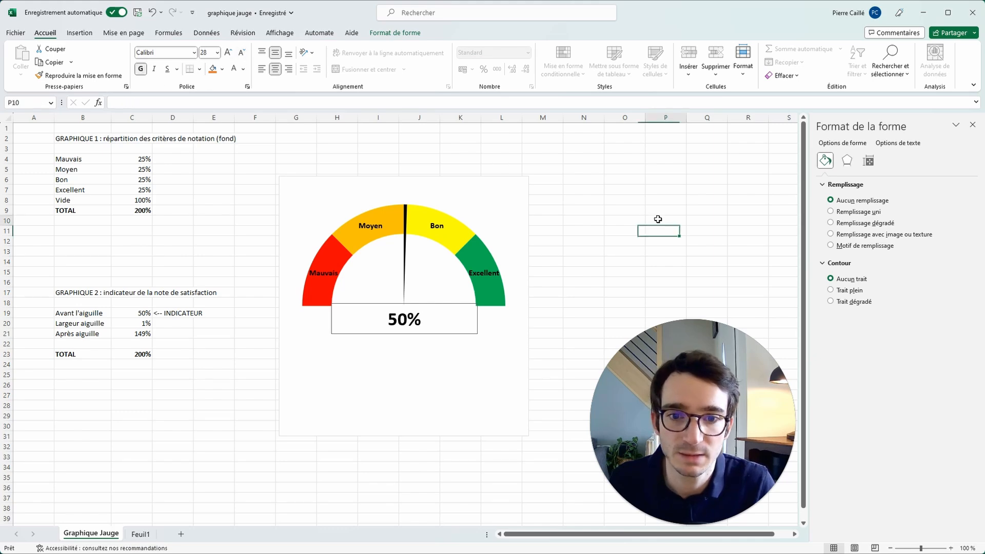
Step: Test the gauge by setting the indicator in C19 to 75% and then to 67%
left_click(140, 312)
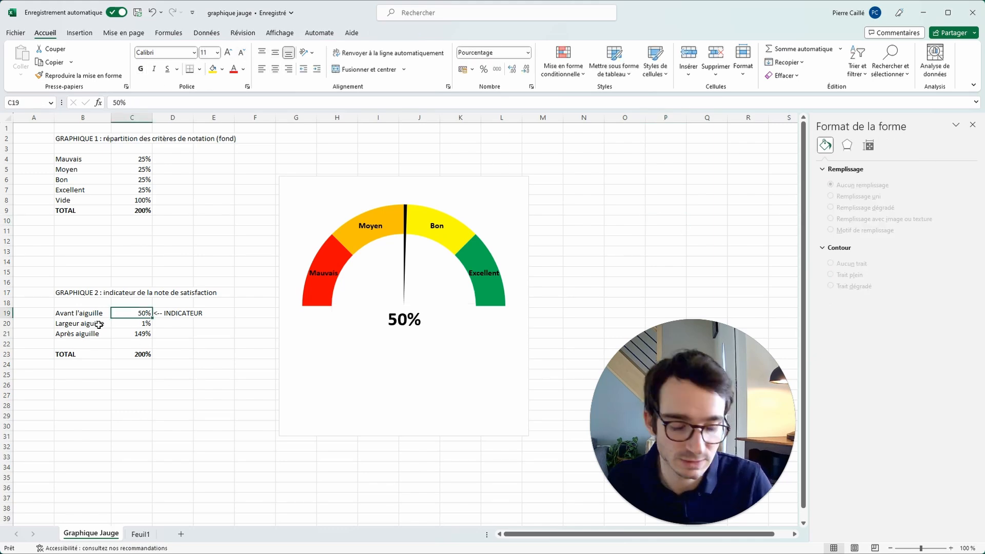
type("75")
key("Return")
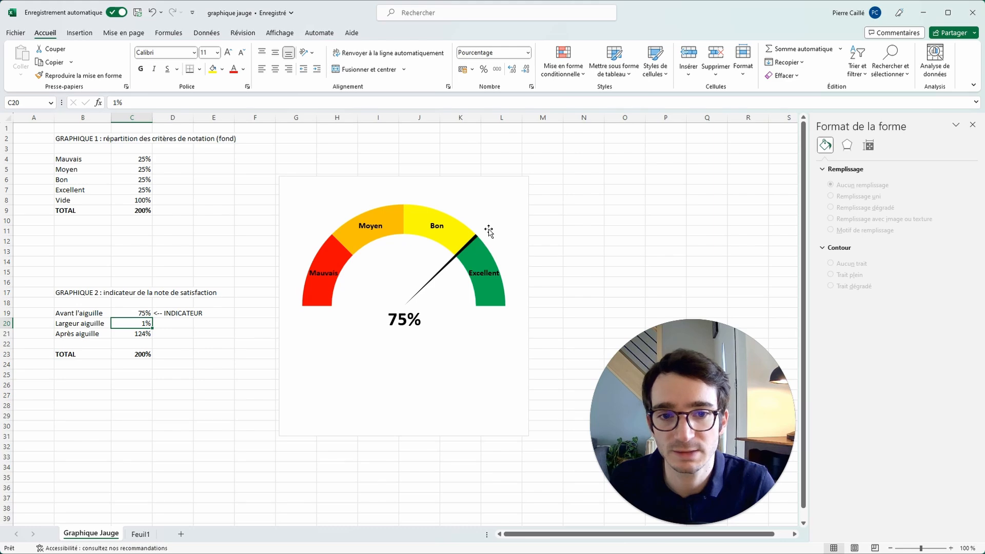
left_click(145, 313)
type("67")
key("Return")
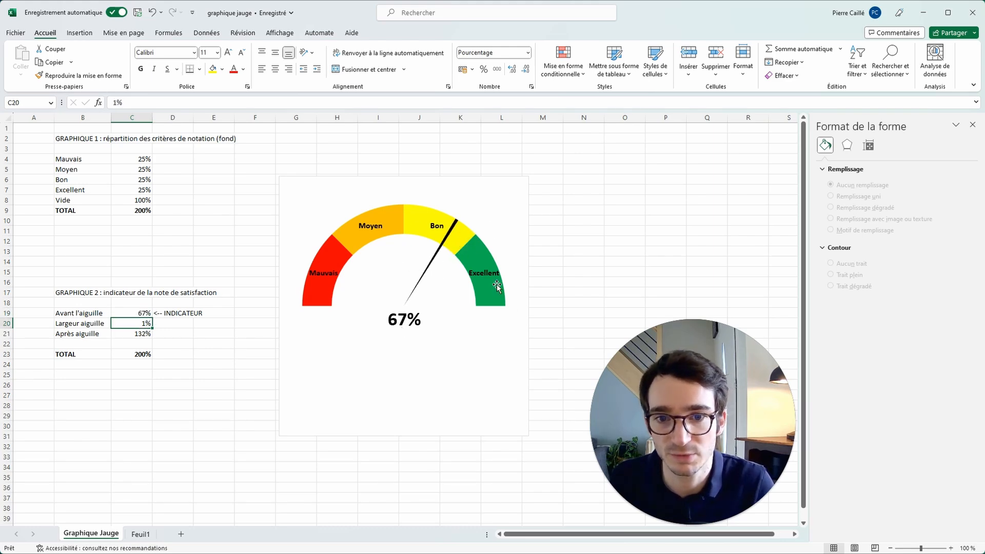
Step: Add a title to the gauge chart and move it just below the percentage text box
left_click(498, 249)
left_click(543, 183)
left_click(566, 216)
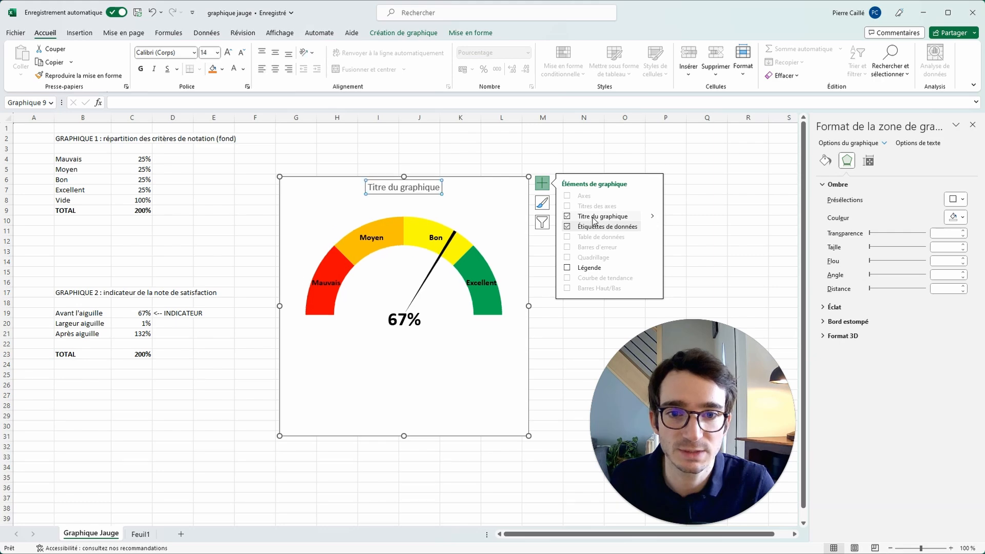
left_click_drag(421, 189, 418, 321)
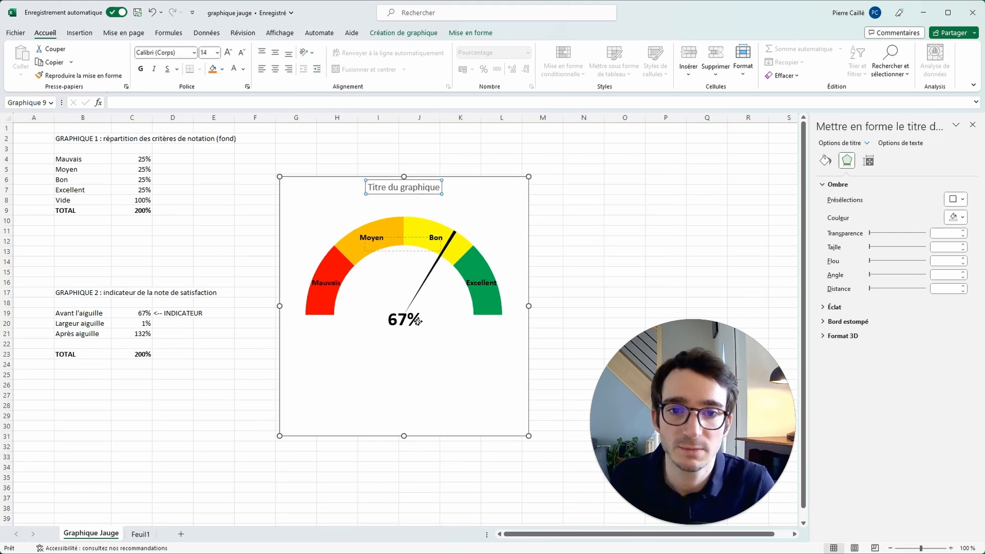
left_click_drag(417, 367, 425, 356)
Step: Change the chart title to TAUX DE SATISFACTION CLIENT
triple_click(404, 352)
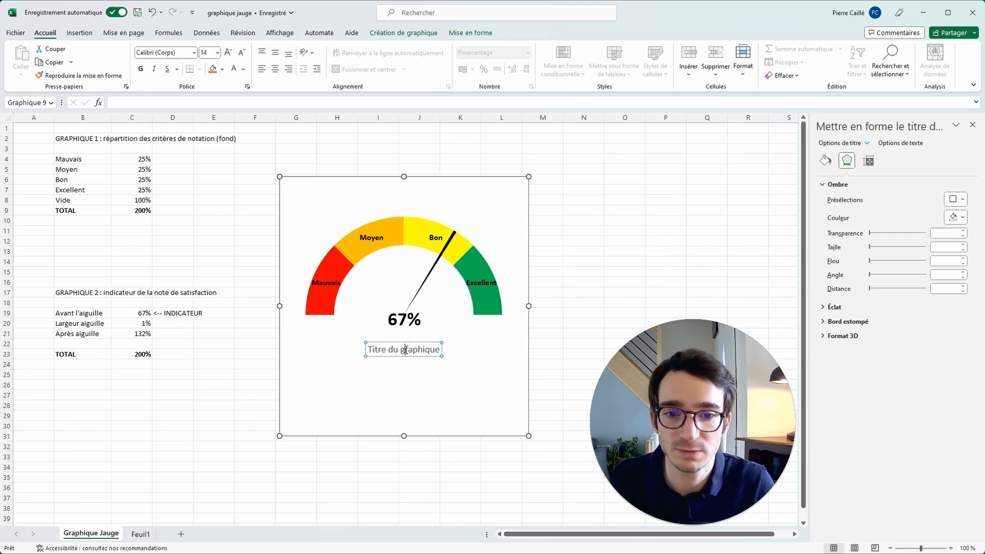
type("TAUX DE SATIS")
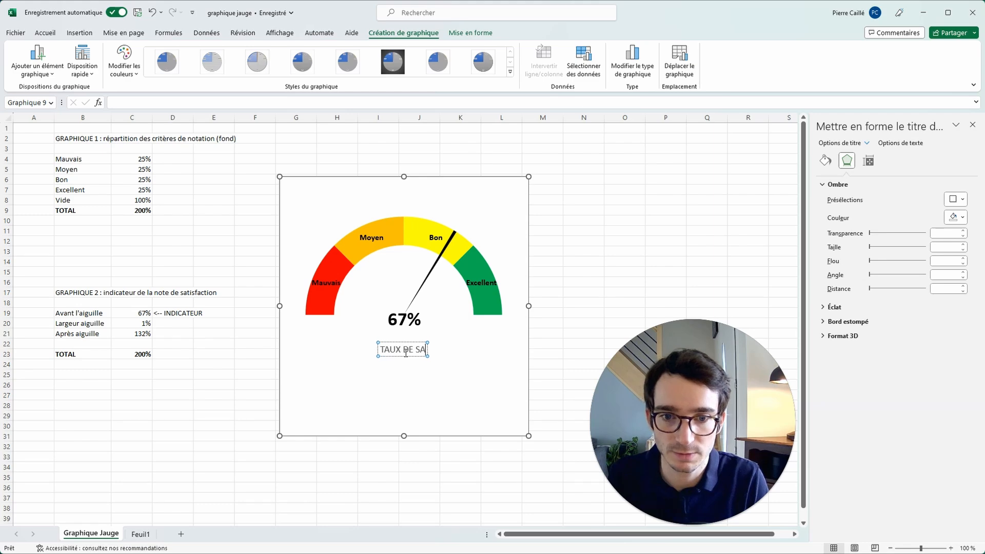
type("FACTION CLIENT")
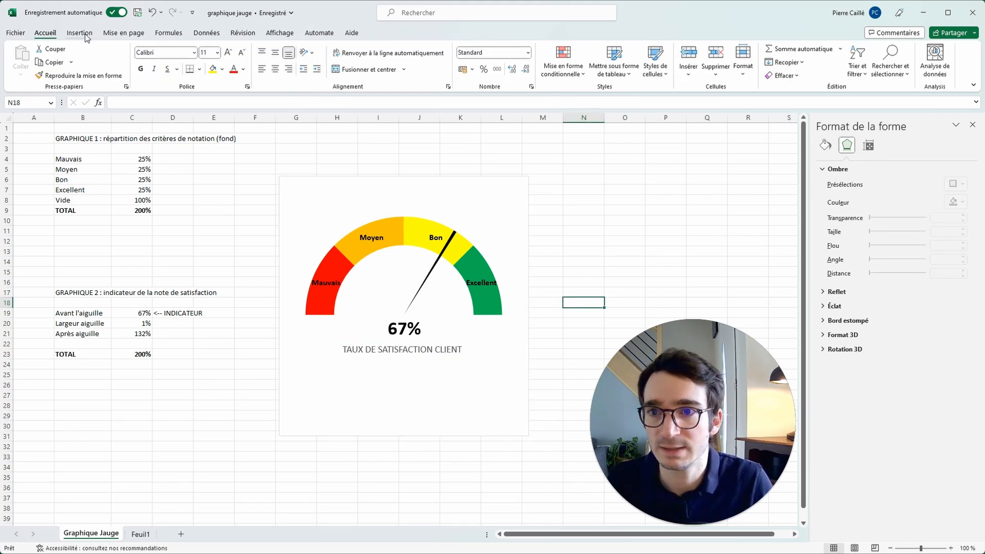
Step: Draw a small circle about 0.24 cm across inside the gauge, above the base of the needle
left_click(86, 33)
left_click(174, 49)
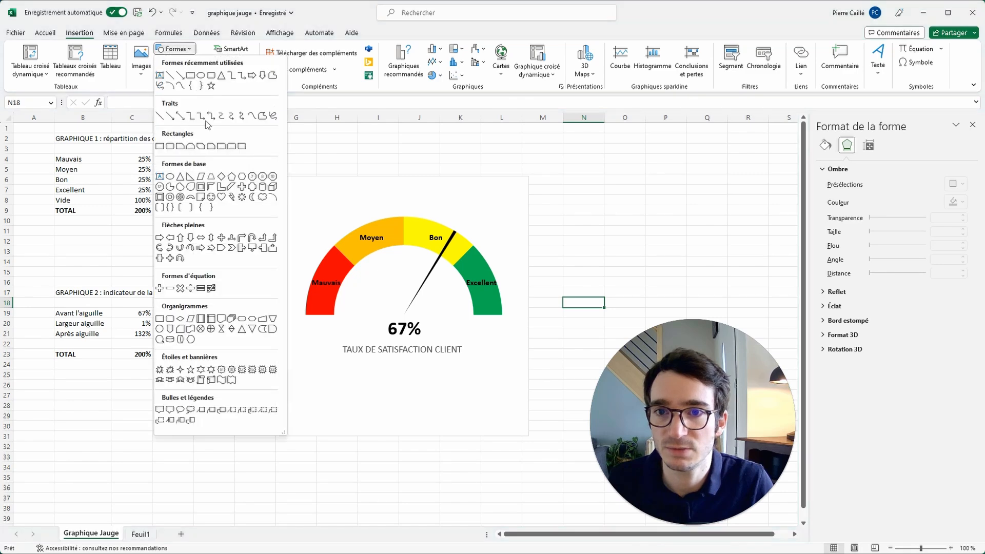
left_click(201, 76)
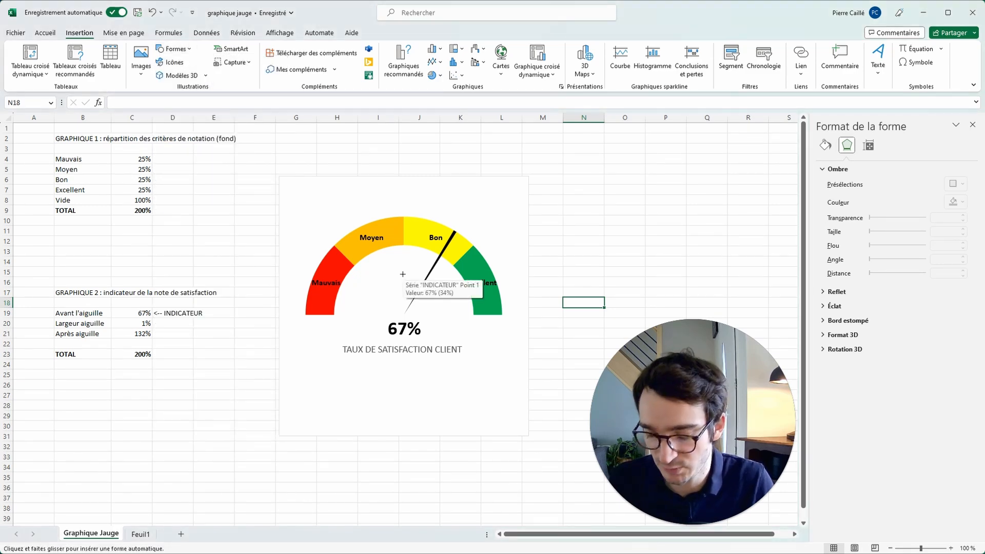
mouse_move(400, 270)
left_mouse_down()
mouse_move(267, 393)
mouse_move(363, 374)
mouse_move(391, 275)
mouse_move(404, 274)
left_mouse_up()
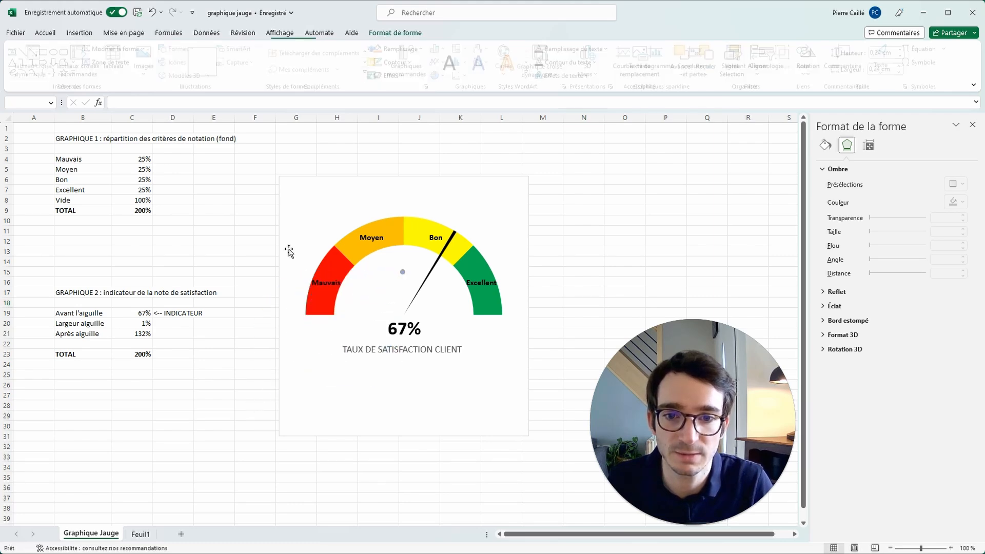
Step: Fill the small circle with black and give it a white outline 3 pt wide
left_click(825, 161)
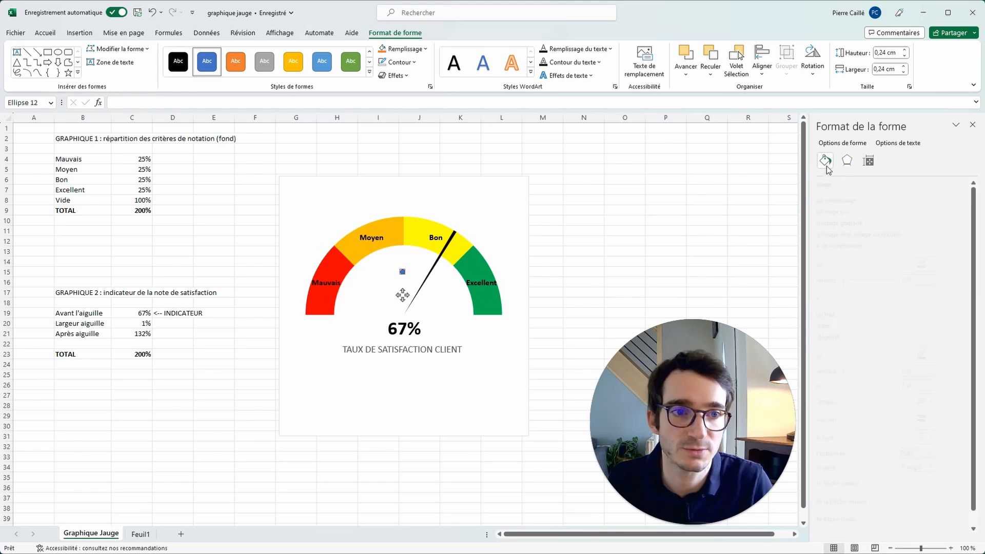
left_click(961, 265)
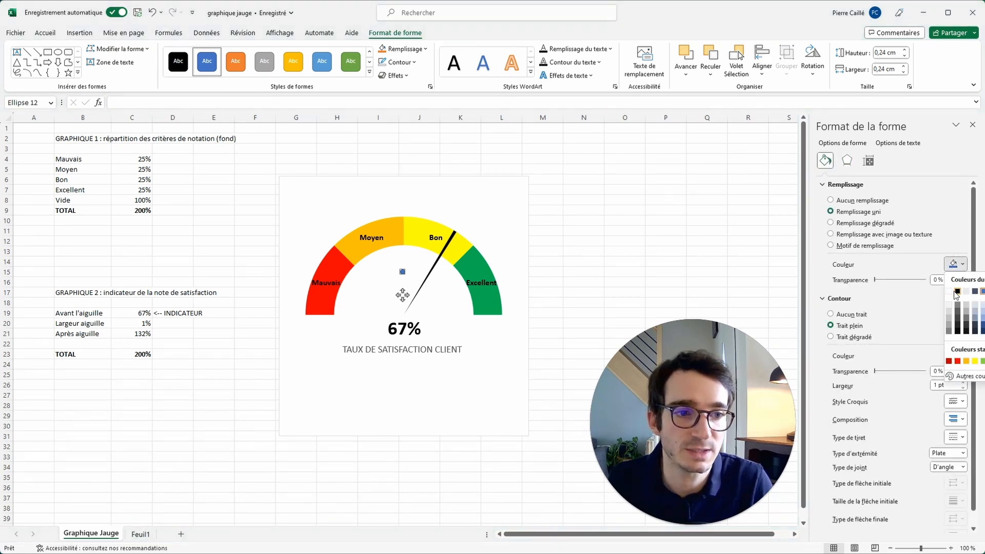
left_click(957, 292)
left_click(963, 356)
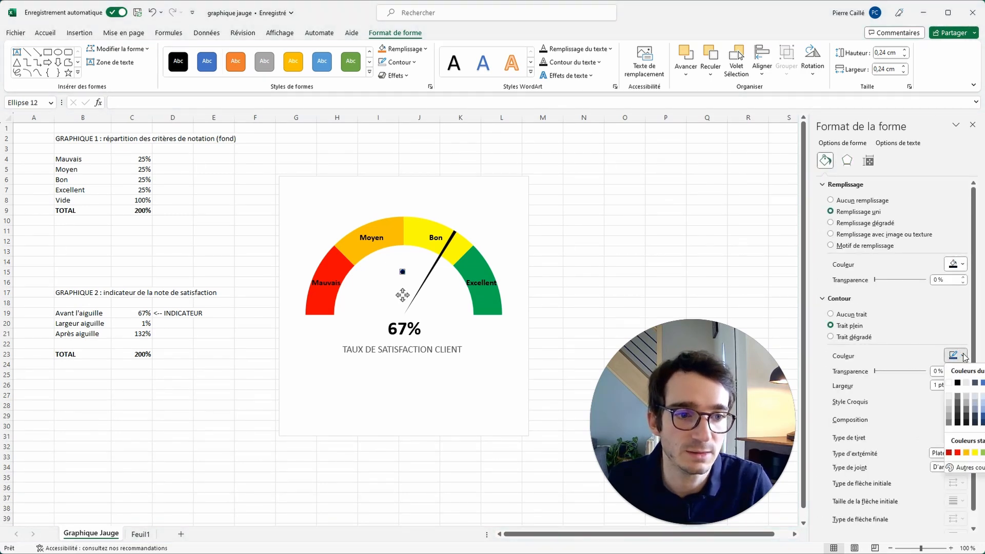
left_click(949, 383)
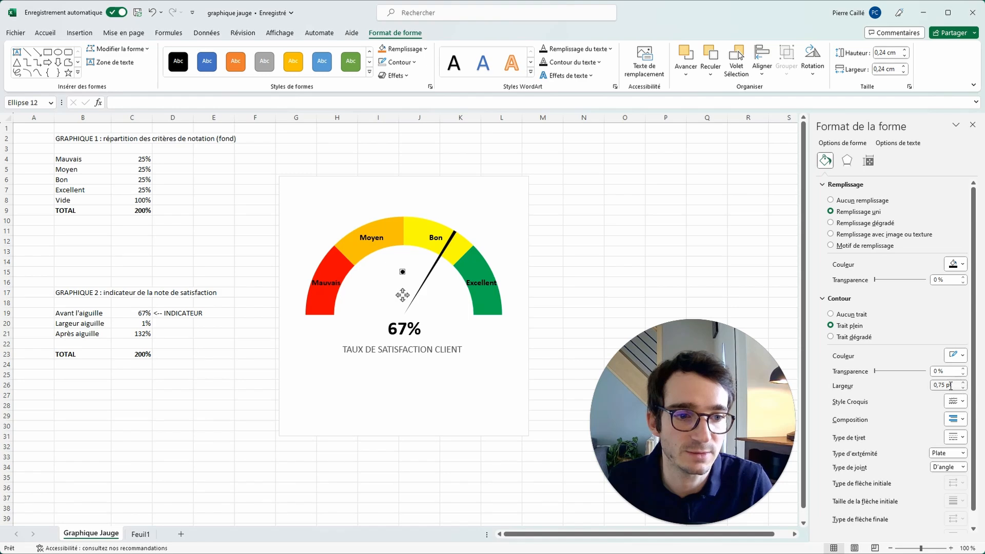
left_click_drag(951, 386, 933, 385)
type("3")
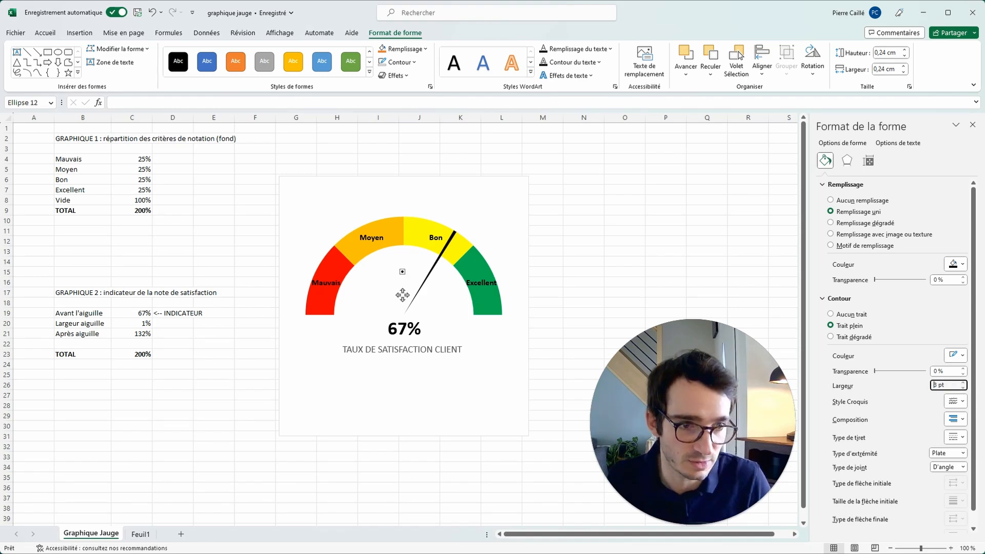
left_click(451, 353)
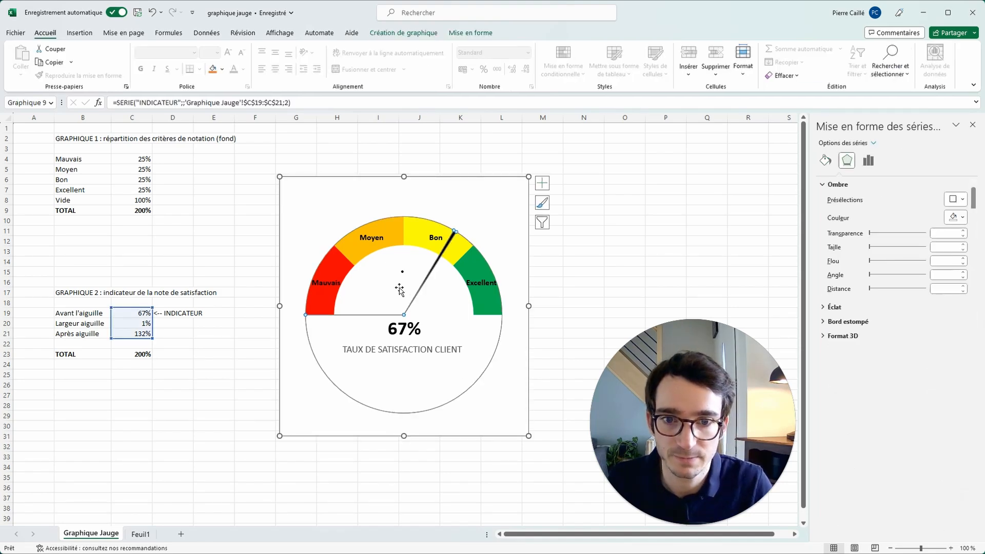
Step: Enlarge the black circle to 0.45 cm and place it on the base of the needle
left_click(403, 271)
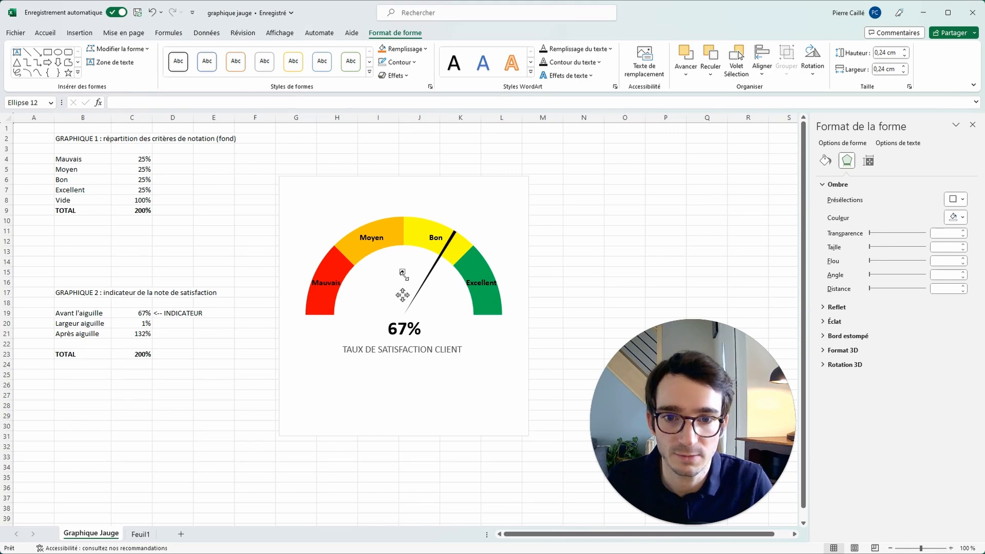
left_click_drag(405, 269, 407, 337)
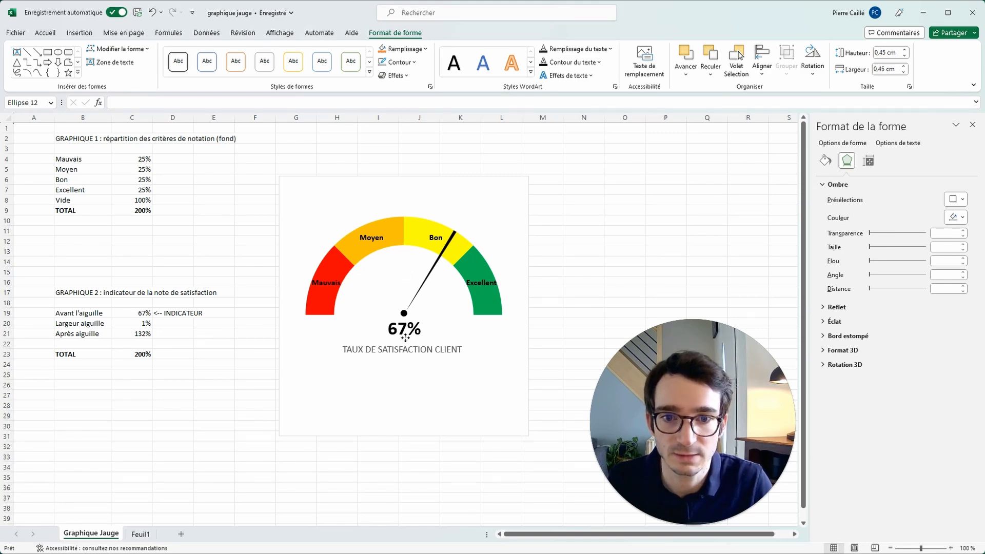
Step: Set the indicator in C19 to 40% and fine-tune the black circle's position on the needle's base
left_click(132, 313)
type("40")
key("Return")
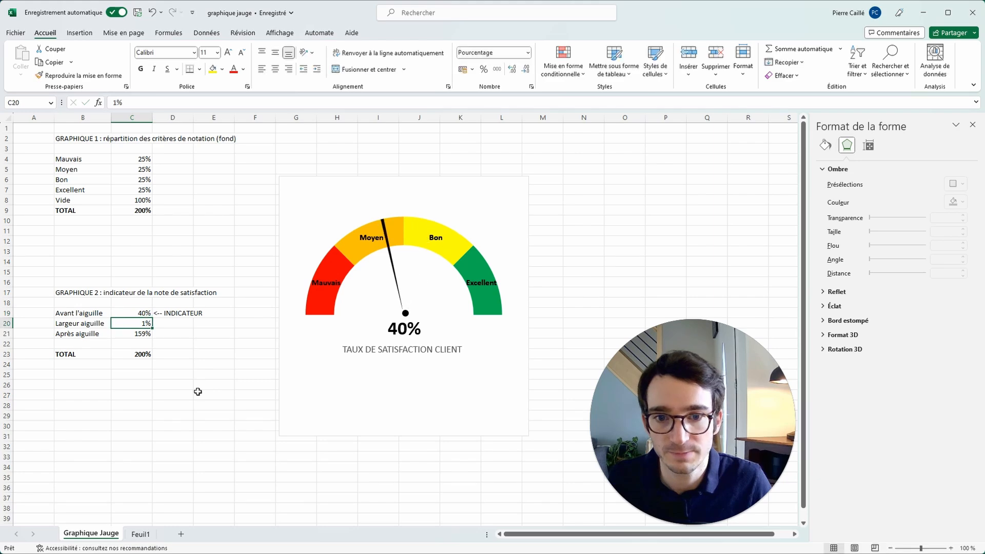
left_click(405, 314)
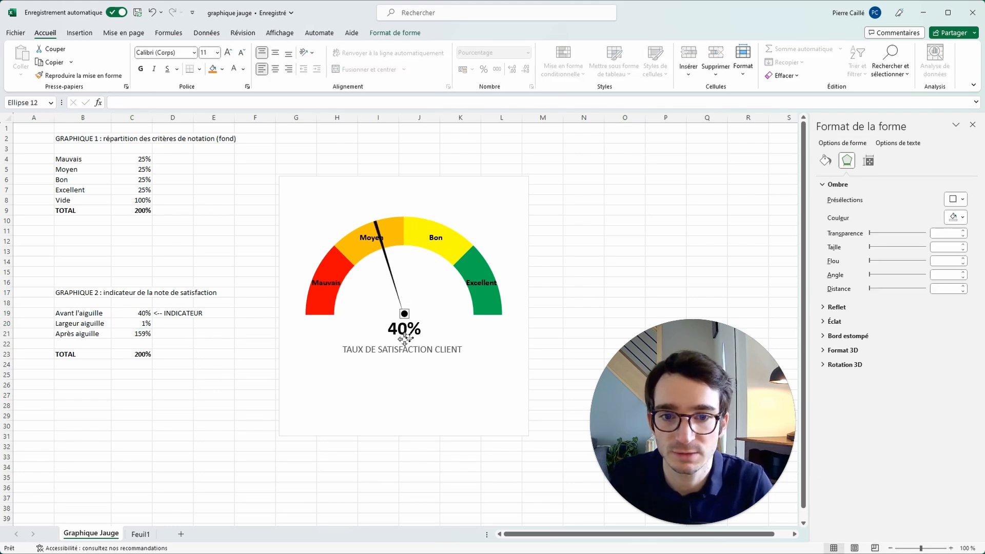
left_click(386, 351)
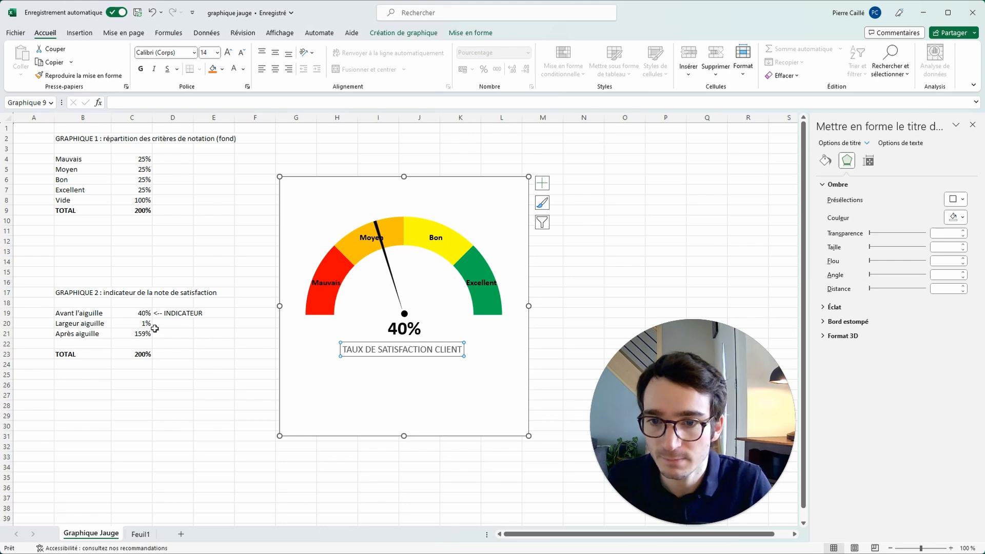
Step: Try moving the chart on its own to the right of the sheet, and undo the move
left_click(643, 294)
left_click(515, 193)
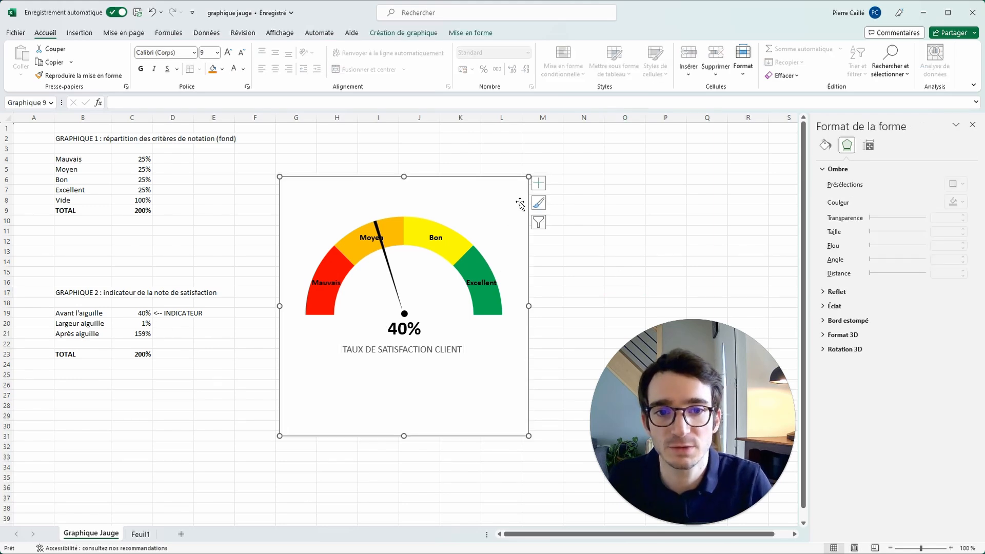
left_click_drag(517, 193, 660, 191)
key("ctrl+z")
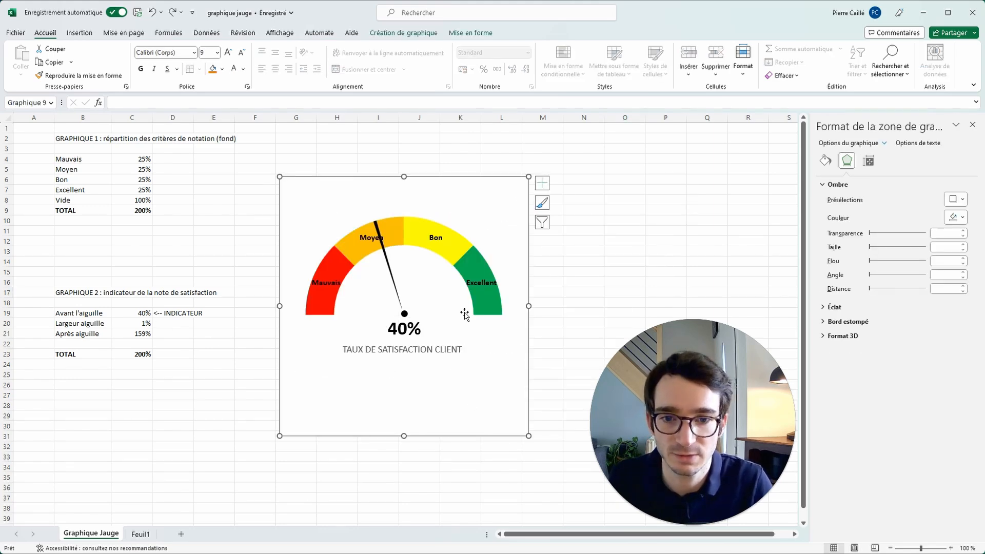
Step: Group the black circle, the percentage text box and the gauge chart into one object
left_click(403, 314)
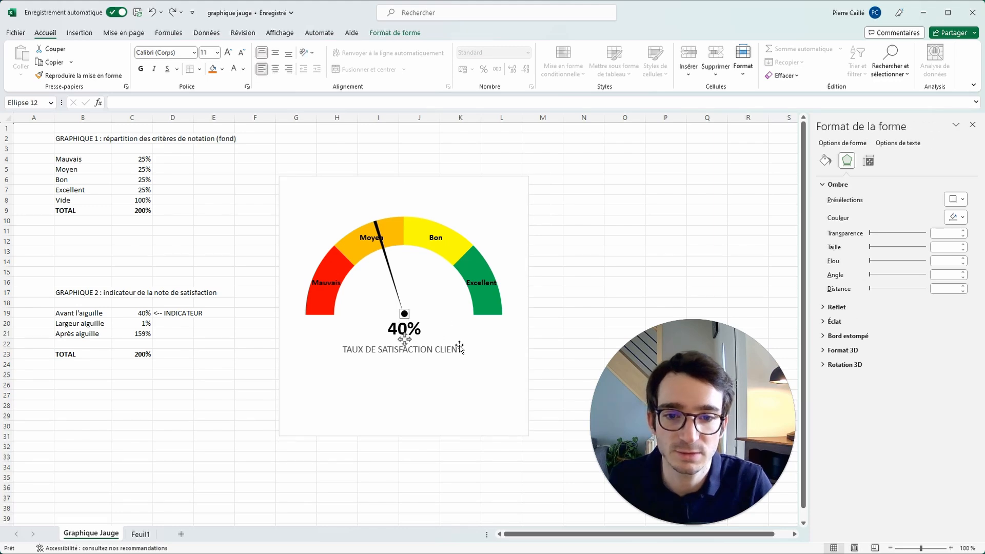
left_click(417, 329, "ctrl")
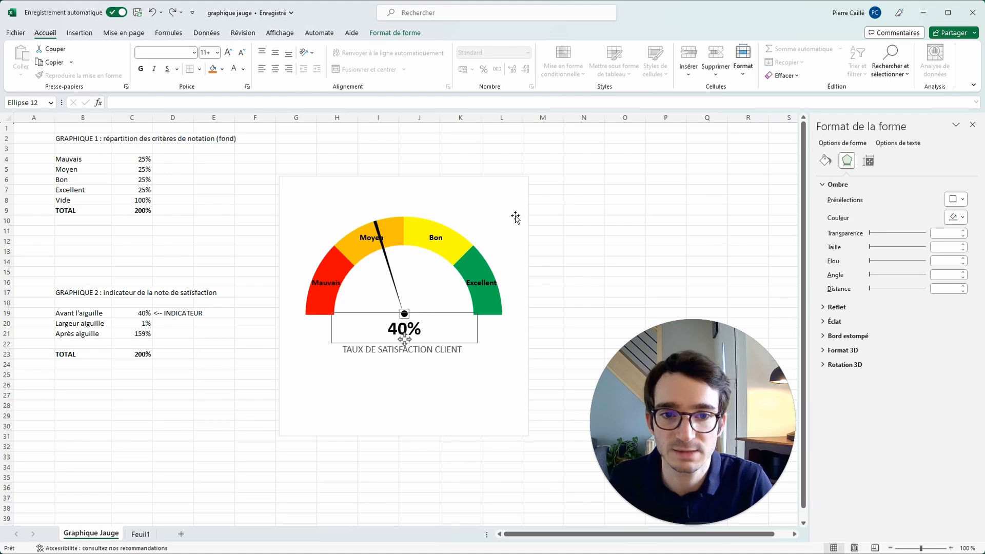
left_click(516, 193, "ctrl")
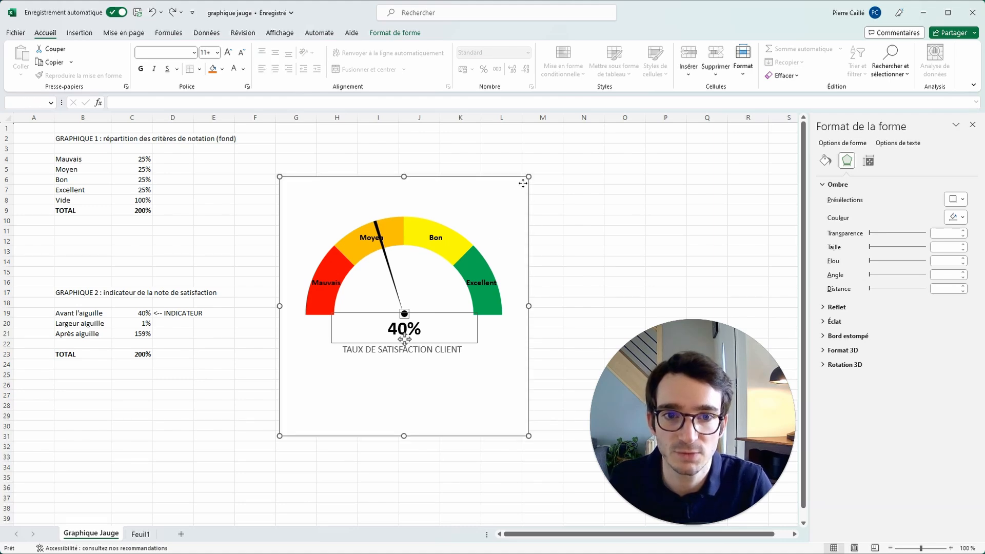
right_click(523, 183)
mouse_move(556, 276)
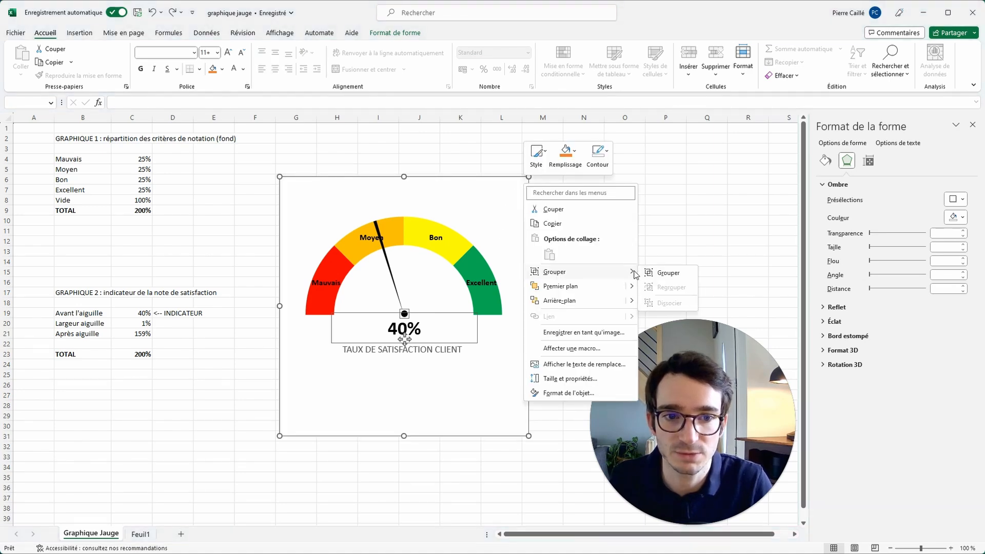
left_click(667, 273)
left_click(560, 217)
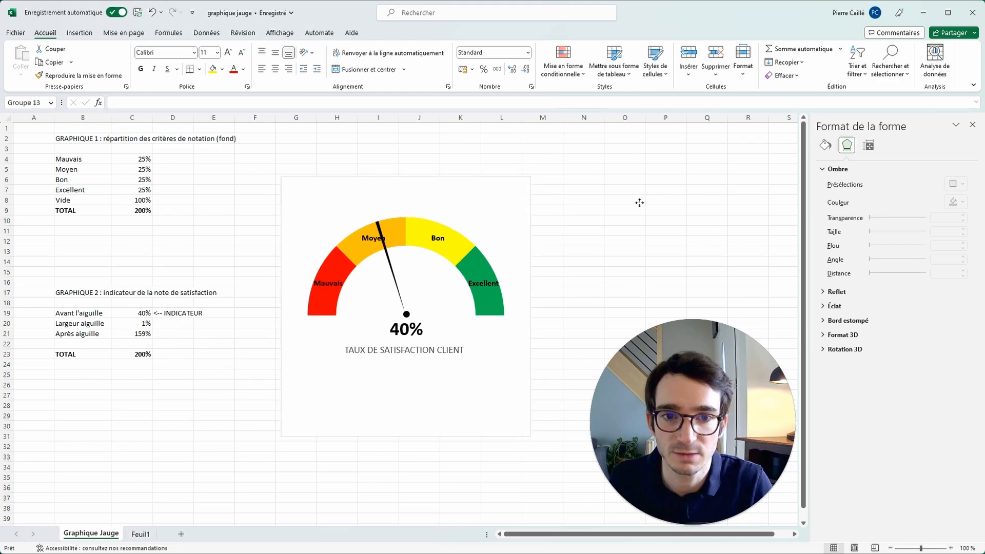
Step: Move the grouped gauge closer to the data tables, with its upper edge at row 4
left_click_drag(639, 202, 459, 181)
left_click(576, 203)
left_click(487, 160)
Step: Remove the background fill from the gauge's chart area
left_click(496, 162)
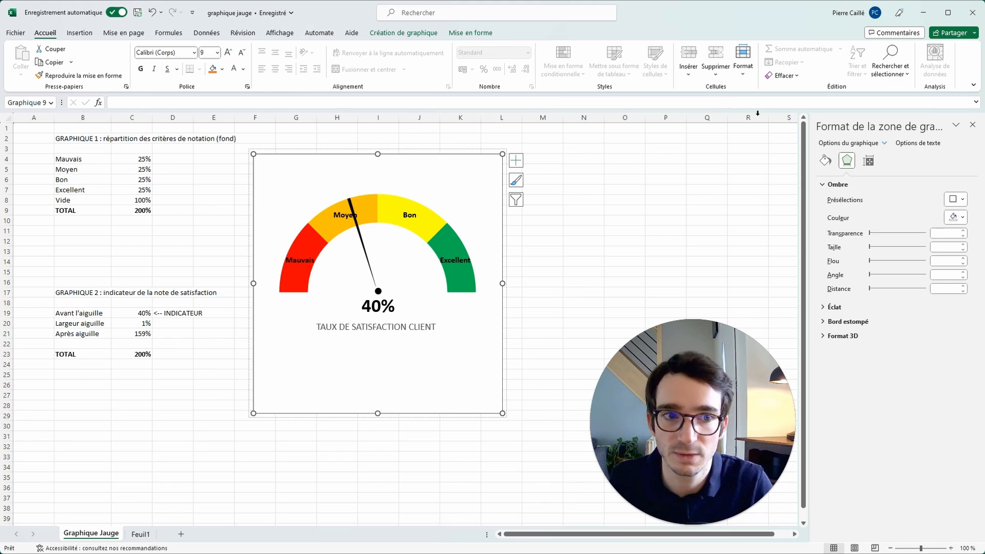
left_click(825, 160)
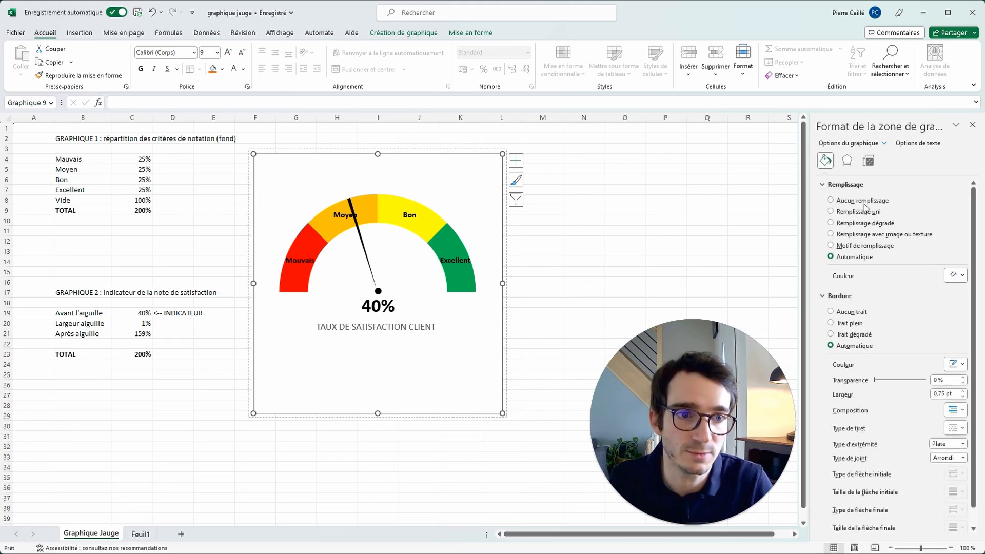
left_click(672, 250)
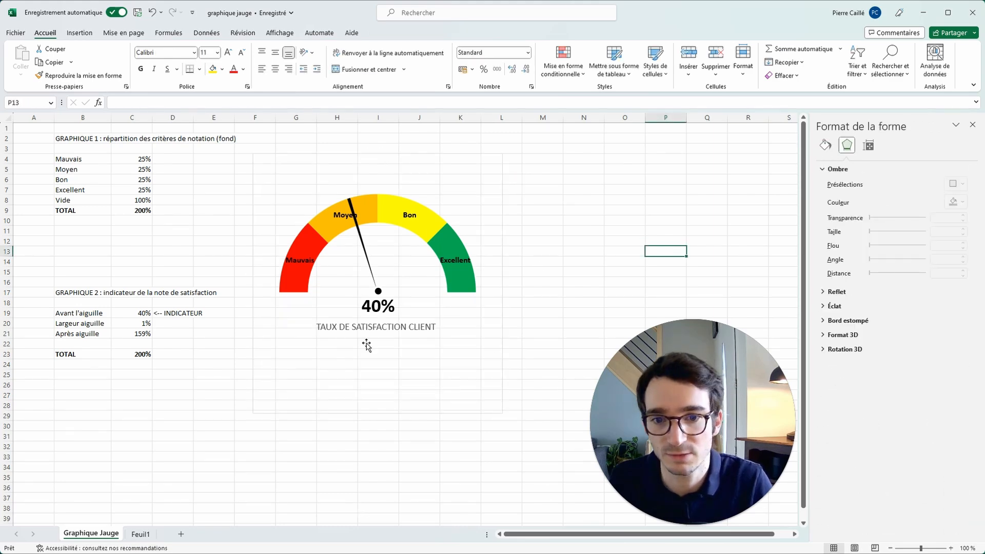
Step: Hide the gridlines of the Graphique Jauge sheet
left_click(564, 160)
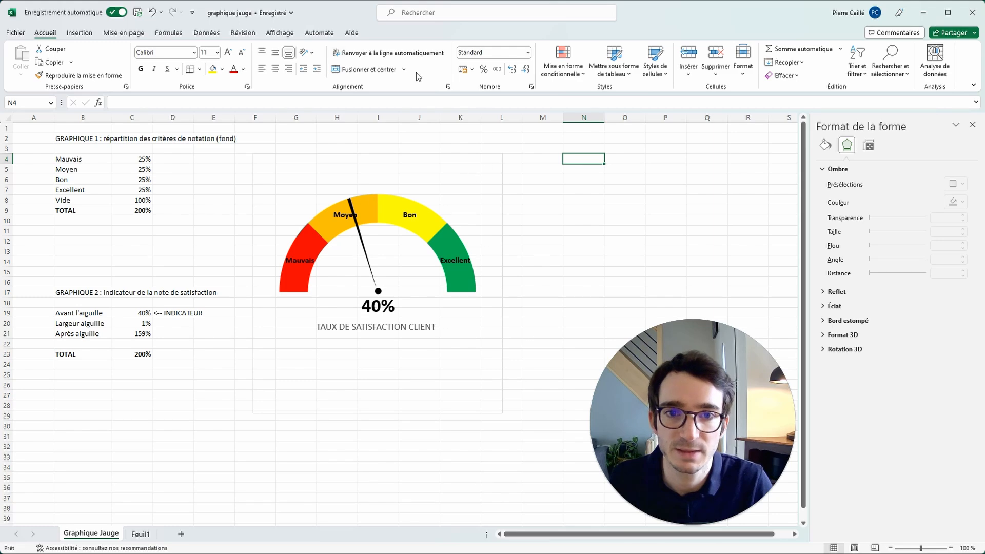
left_click(280, 33)
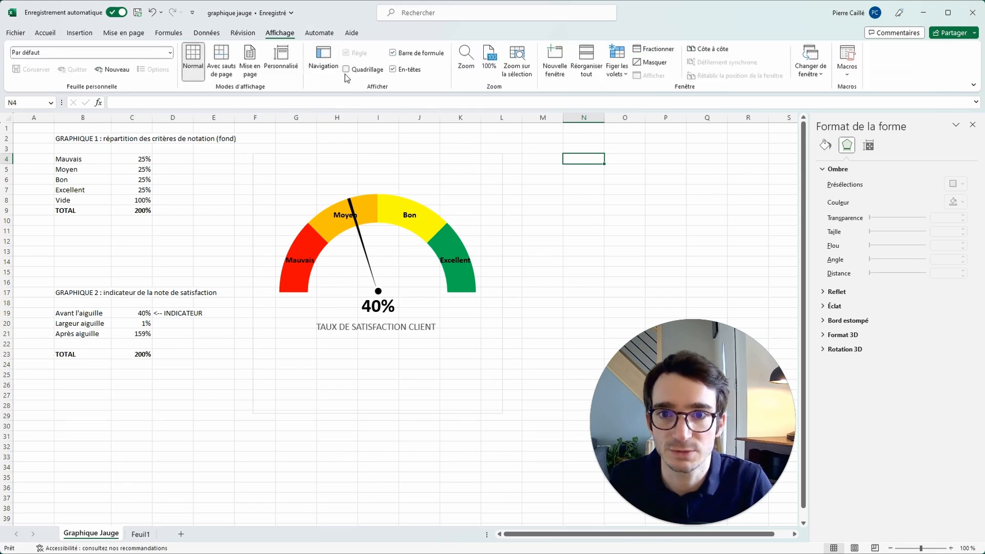
left_click(144, 334)
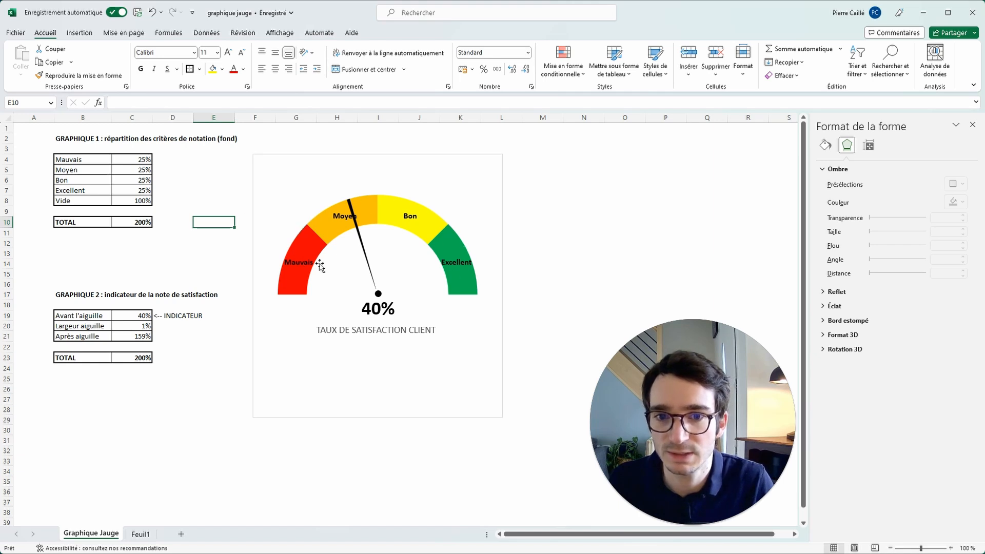
Step: Link the Moyen, Bon and Excellent shares in C5:C7 to the Mauvais share with the formula =C4
left_click(133, 162)
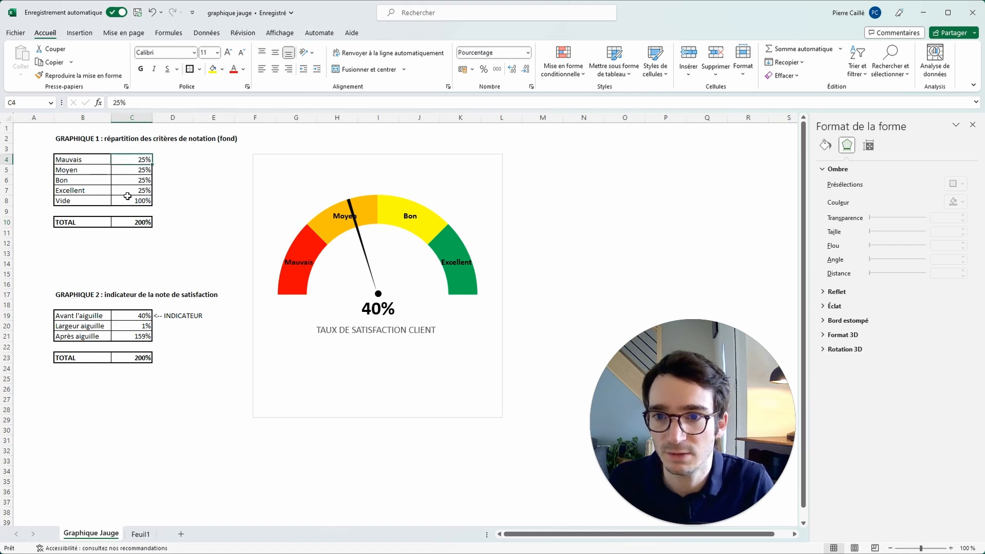
left_click(137, 169)
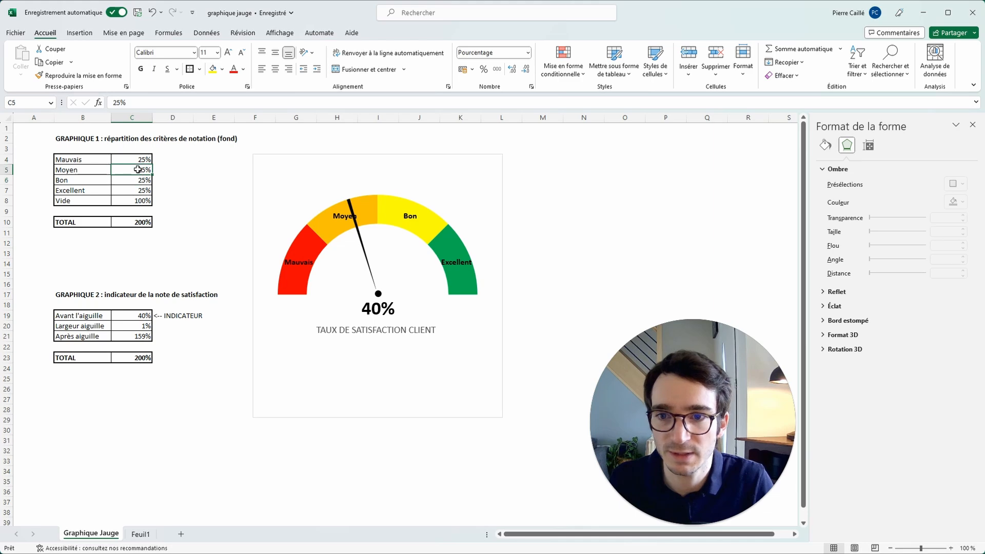
type("=")
left_click(143, 159)
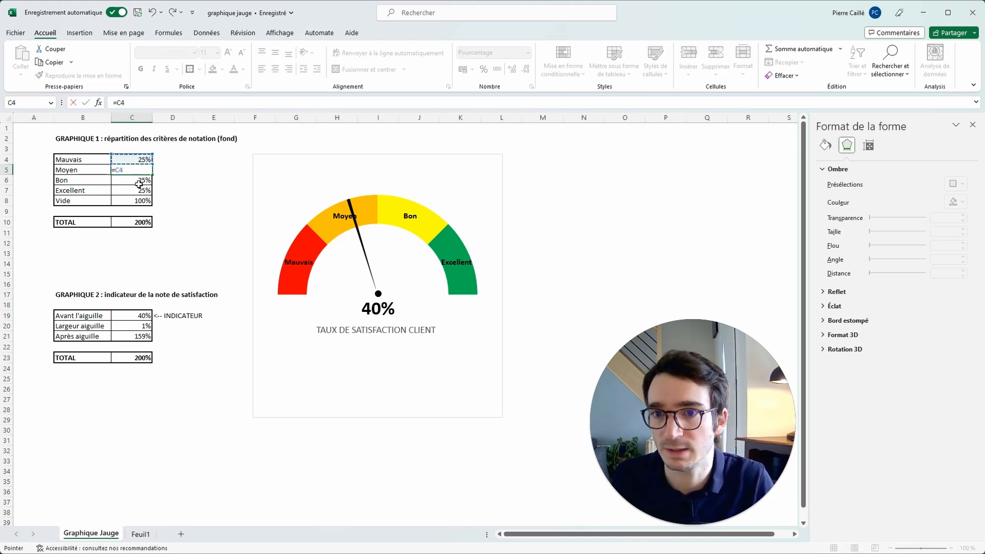
key("Return")
type("=")
left_click(135, 161)
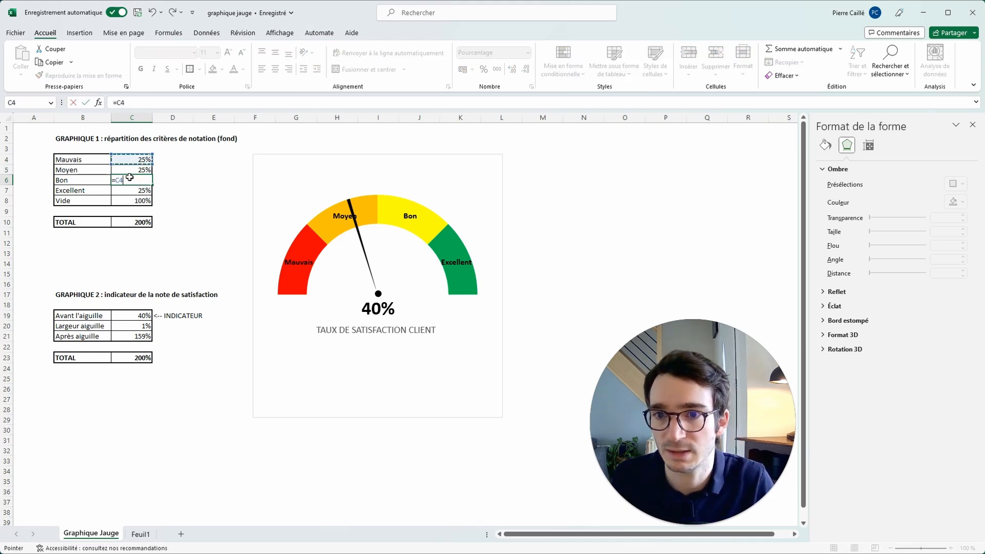
key("Return")
type("=")
left_click(130, 159)
key("Return")
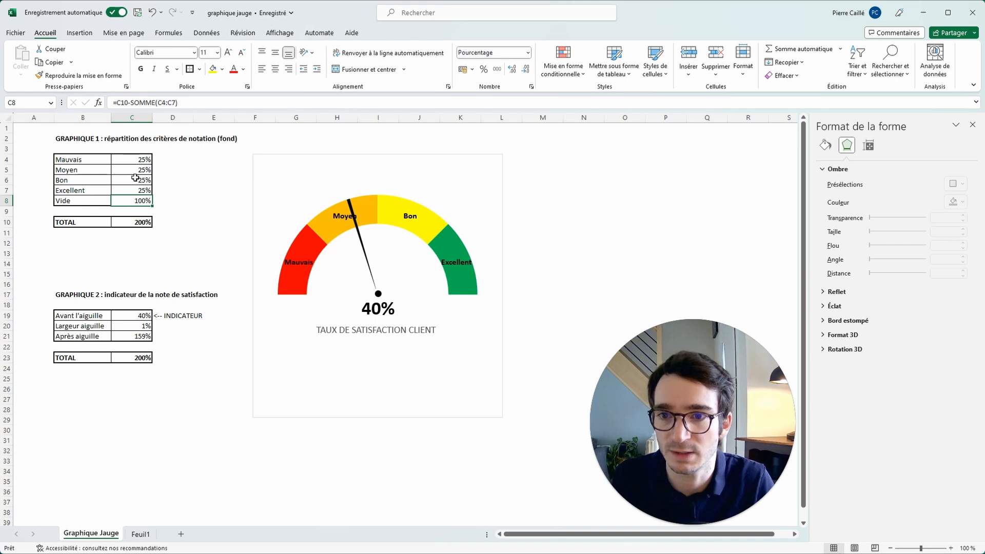
Step: Test the linked segments with a Mauvais share of 10% and restore it to 25%
left_click(148, 160)
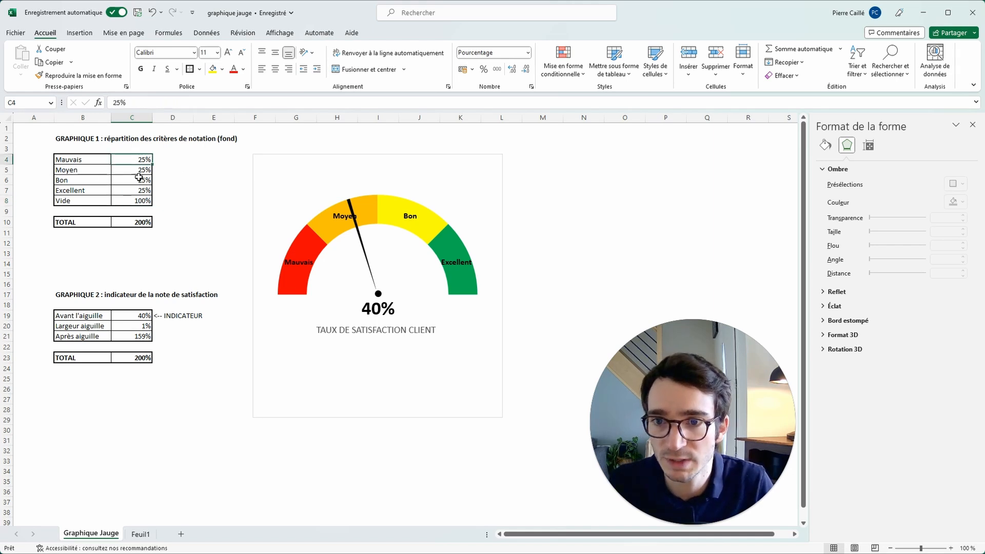
type("10")
key("Return")
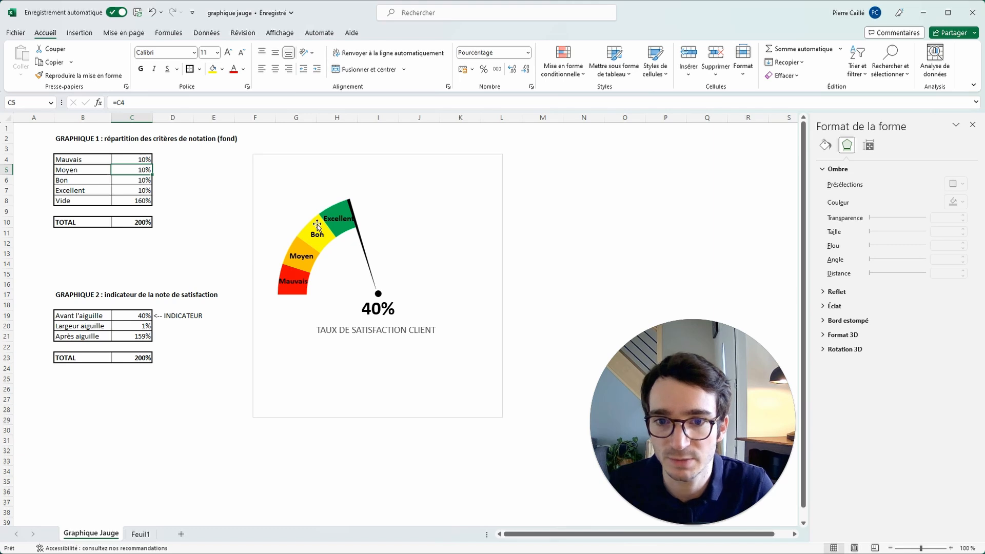
left_click(7, 170)
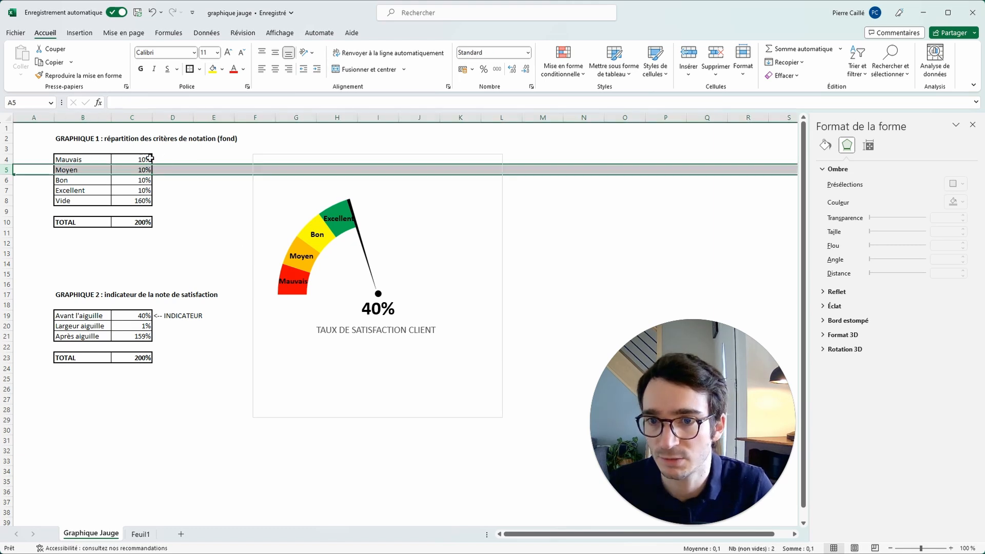
left_click(120, 160)
type("25")
key("Return")
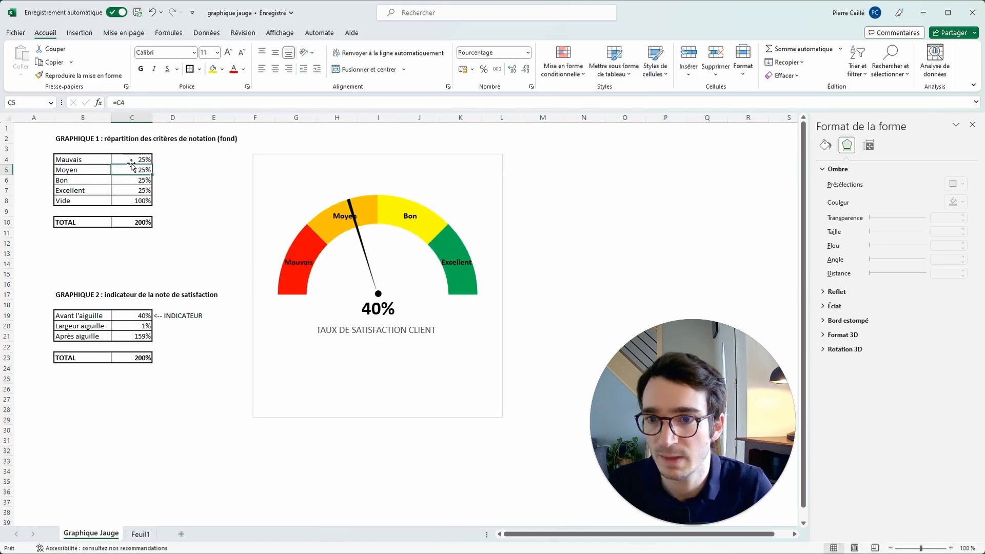
Step: Delete the whole Moyen row from the criteria table
left_click(53, 171)
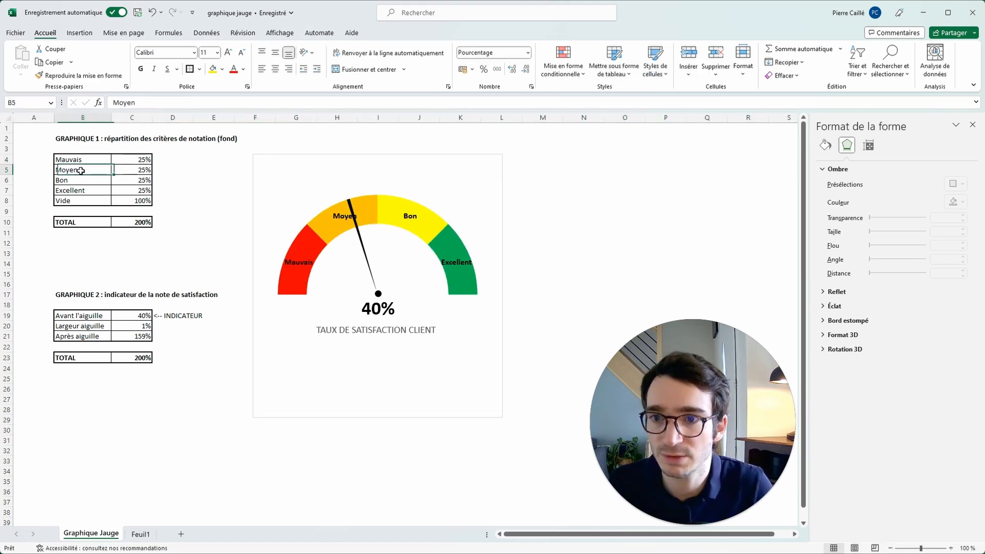
right_click(9, 172)
left_click(41, 285)
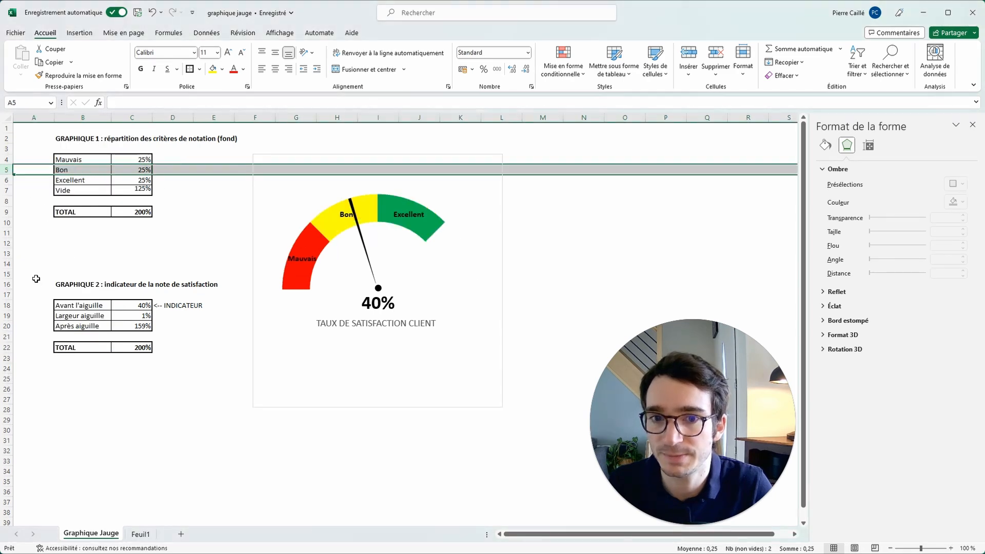
Step: Set the Mauvais share in C4 to 33,333%
left_click(133, 157)
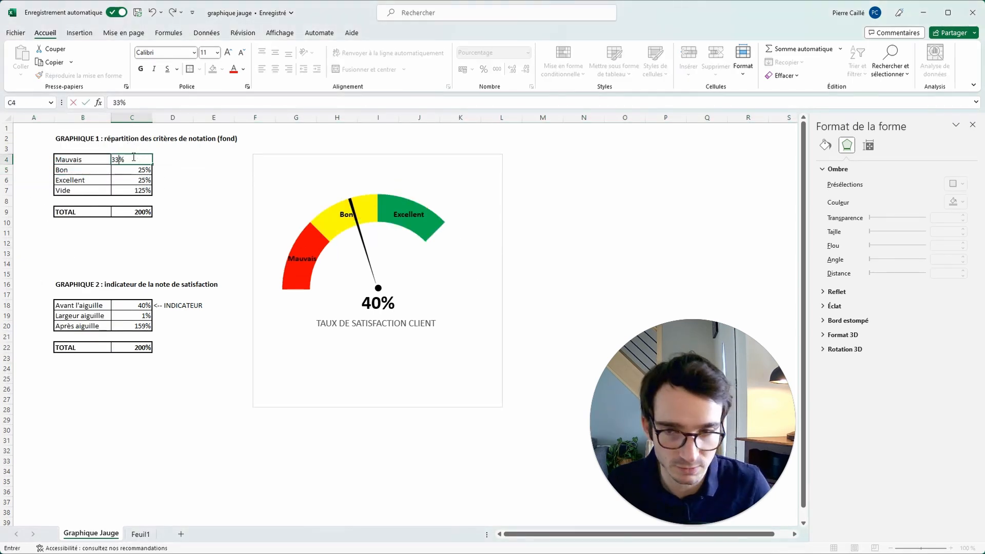
type("33,33")
key("Return")
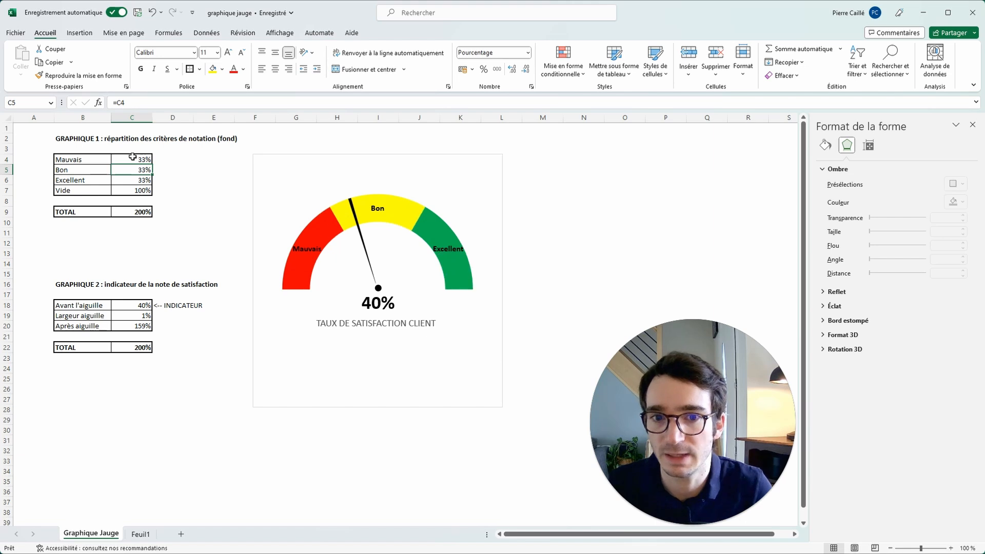
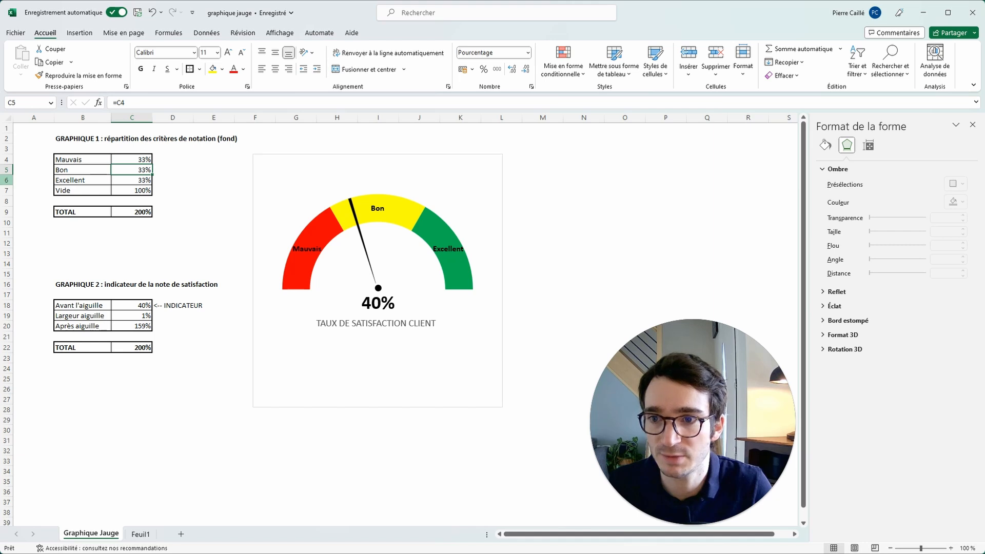
Step: Insert blank cells at B6:C8 of the criteria table, shifting the existing cells down
left_click_drag(132, 180, 97, 199)
right_click(99, 197)
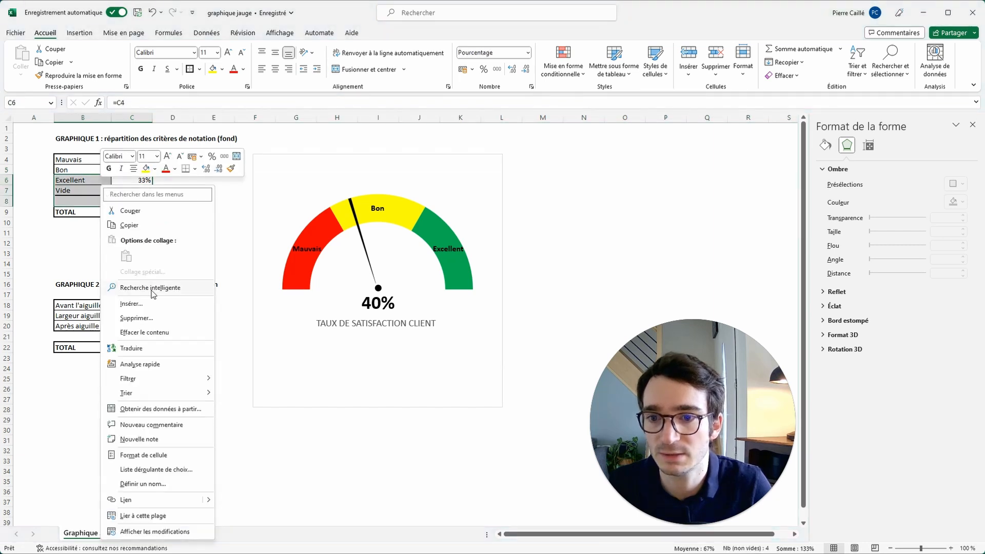
left_click(131, 304)
left_click(161, 313)
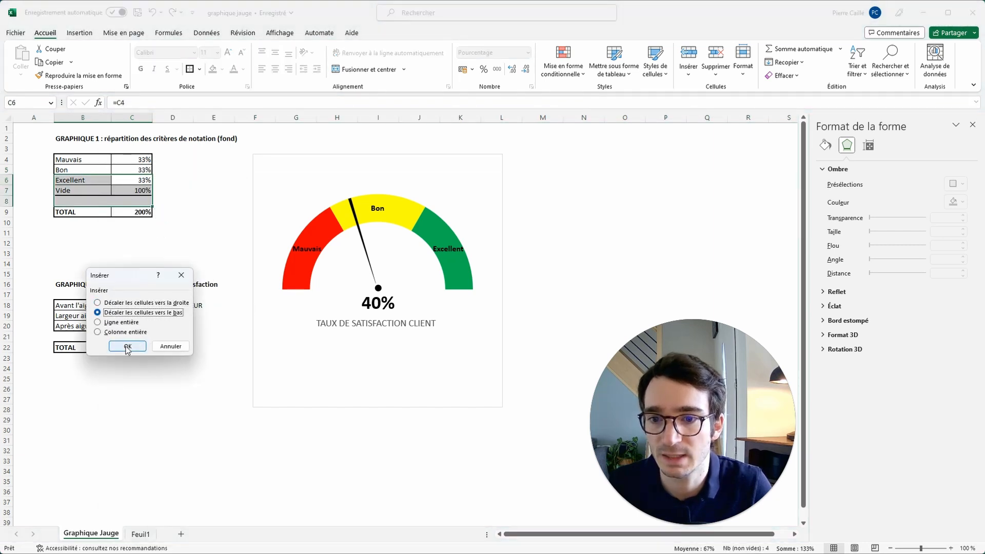
left_click(127, 346)
Step: Rename the criterion in B5 as Limite and enter Moyen, Passable and Bon in B6:B8
left_click(80, 180)
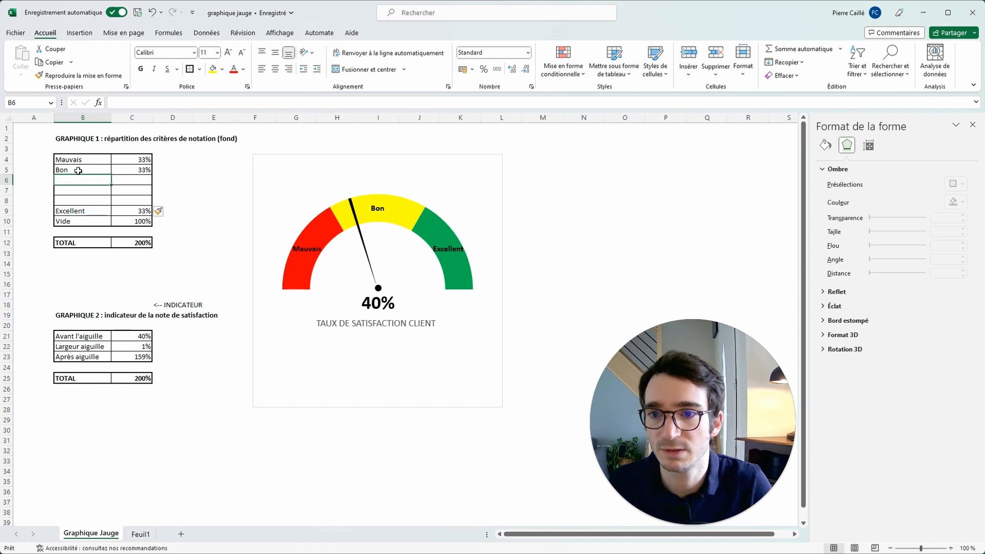
key("Up")
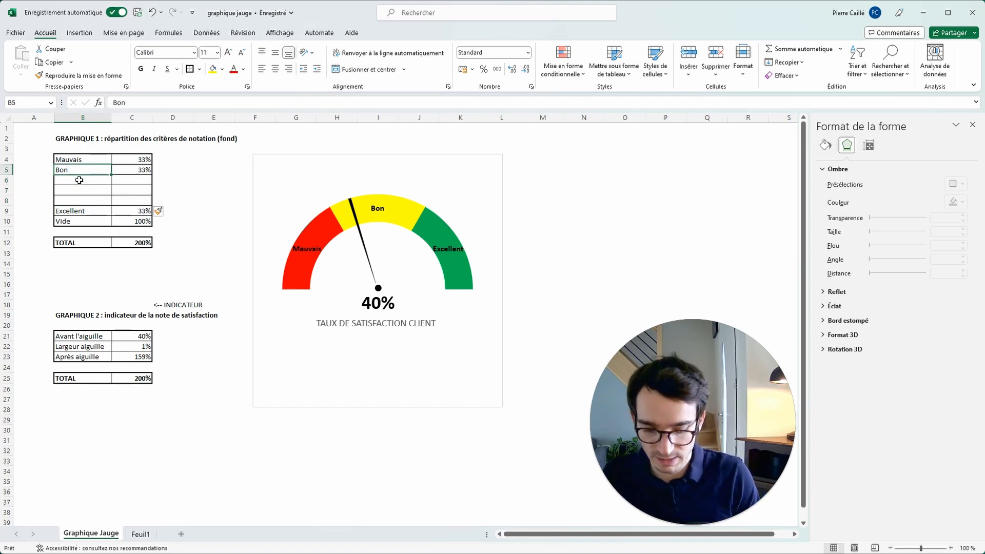
type("Limite")
key("Return")
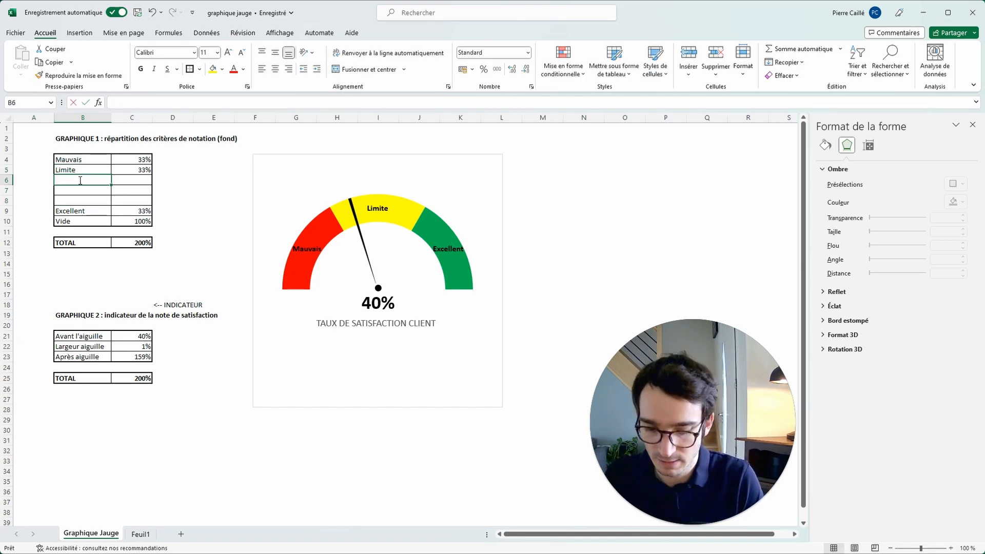
type("Moyen")
key("Return")
type("Ps")
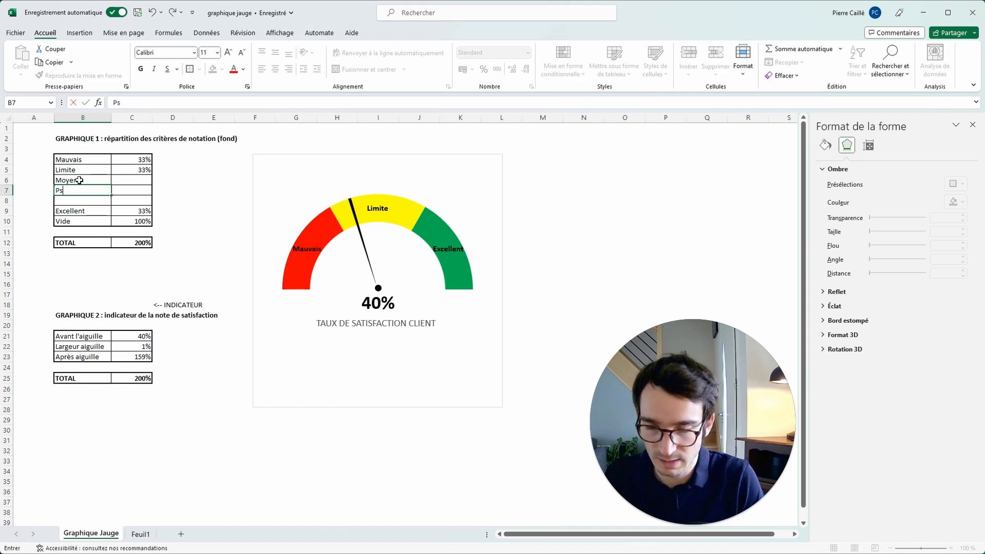
type("ssa")
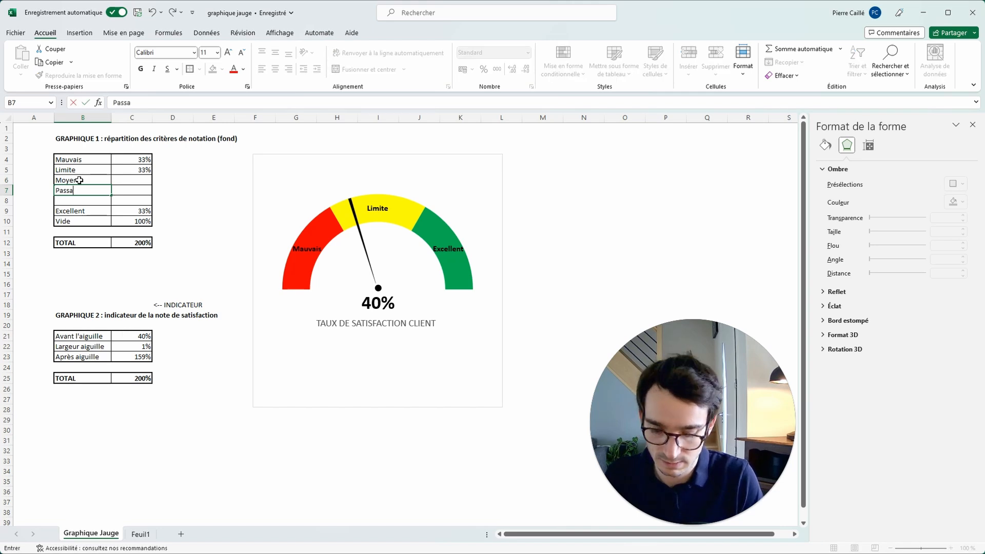
type("ble")
key("Return")
type("B")
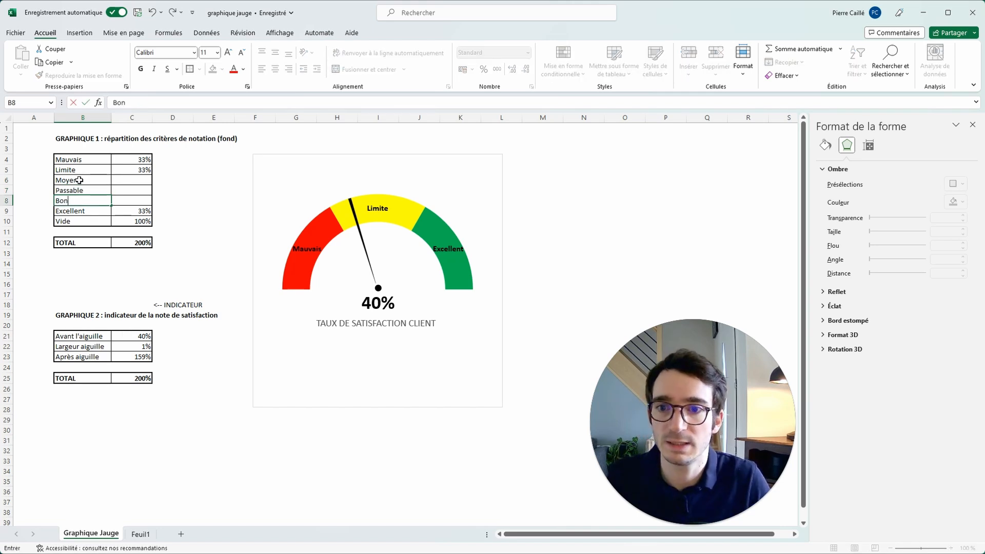
type("on")
left_click(82, 191)
Step: Link the Moyen, Passable and Bon shares in C6:C8 to the Mauvais share with =C4
left_click(121, 180)
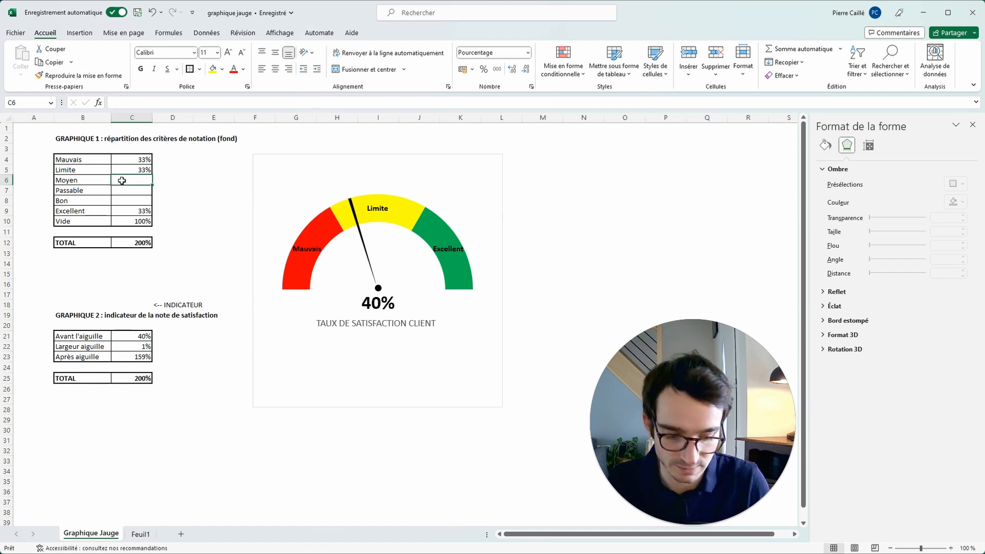
type("=")
left_click(137, 159)
key("Return")
type("=")
left_click(136, 158)
key("Return")
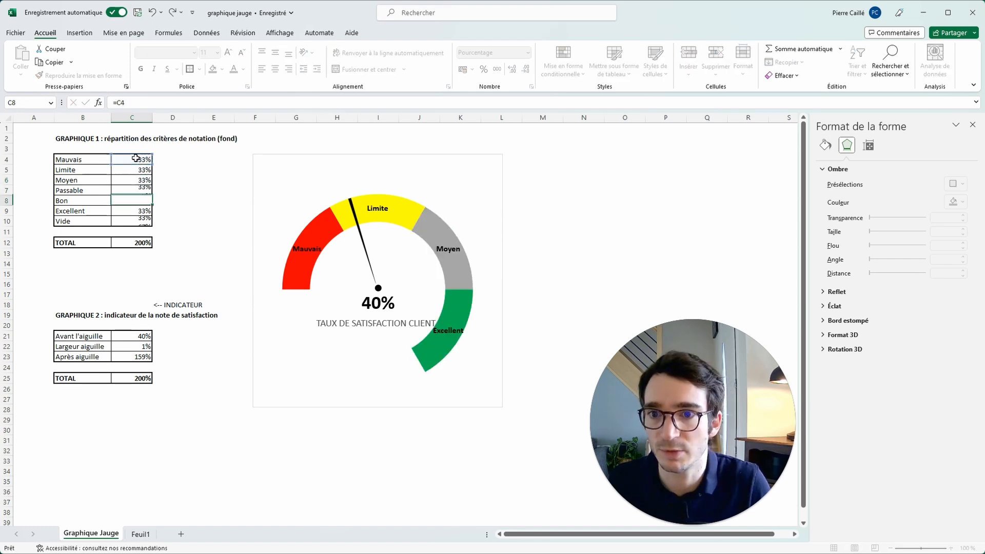
key("Return")
Step: Set the Mauvais share in C4 to the formula =1/6
left_click_drag(136, 159, 135, 211)
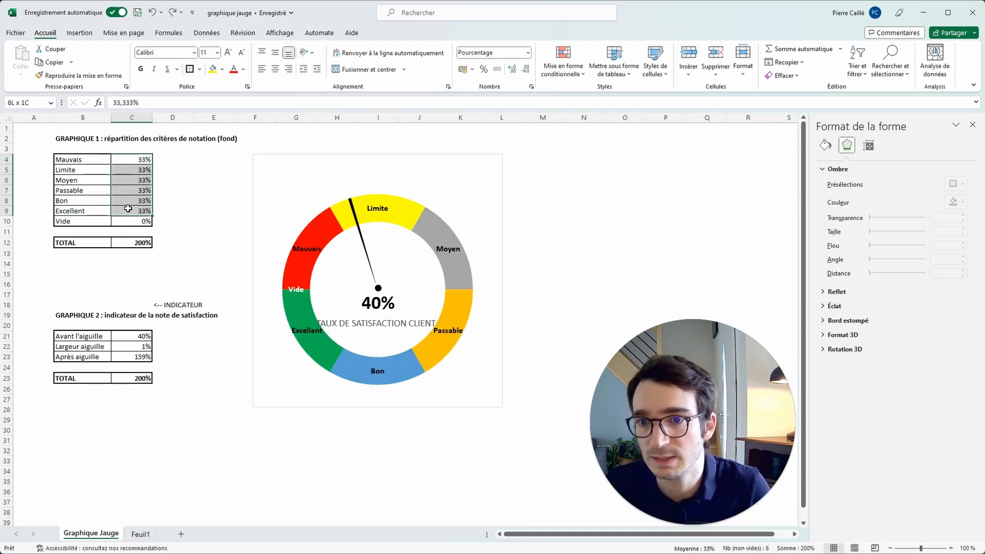
left_click(129, 161)
type("=1/6")
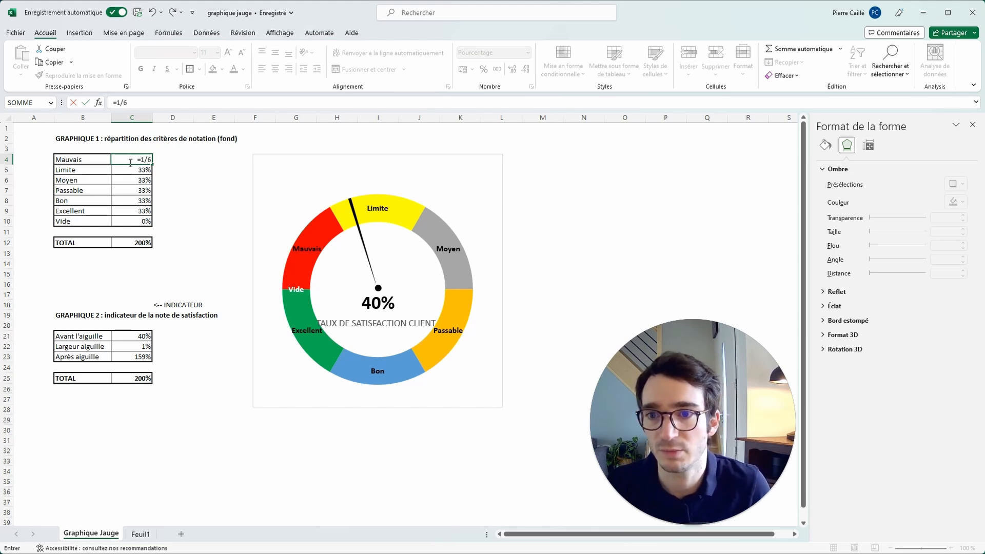
key("Return")
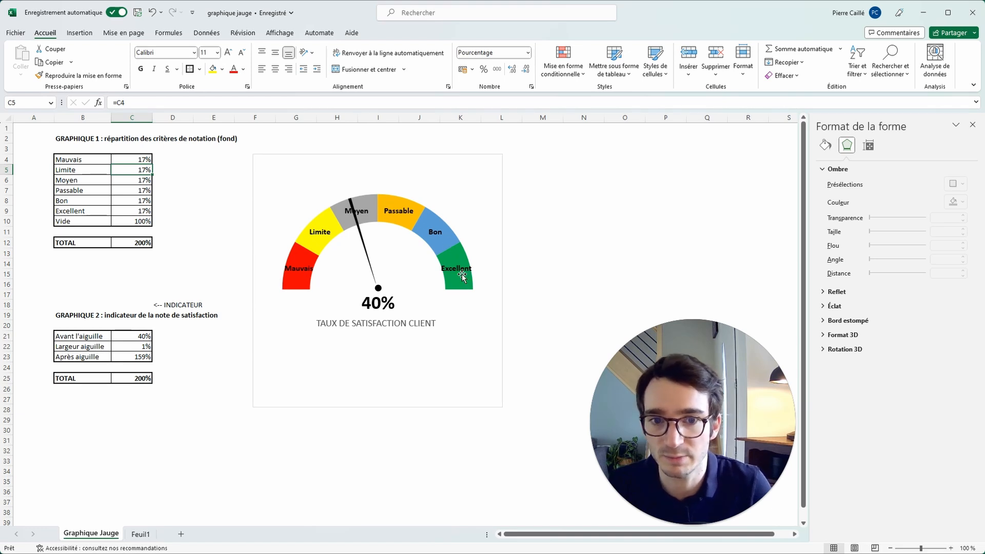
Step: Change the gauge's combo chart so the FOND CRITERES doughnut uses the secondary axis and the INDICATEUR pie the primary axis
left_click(378, 237)
left_click(550, 235)
left_click(440, 209)
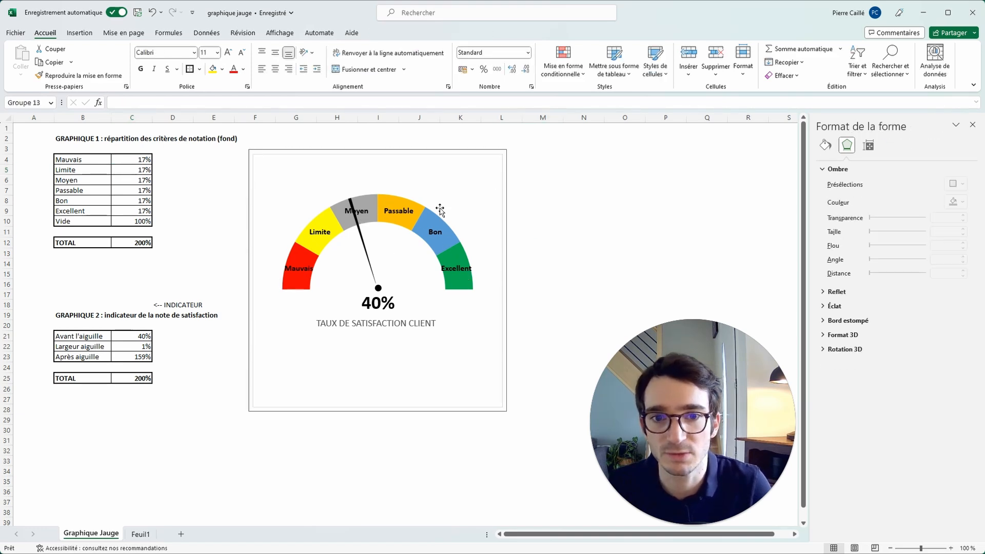
left_click(439, 209)
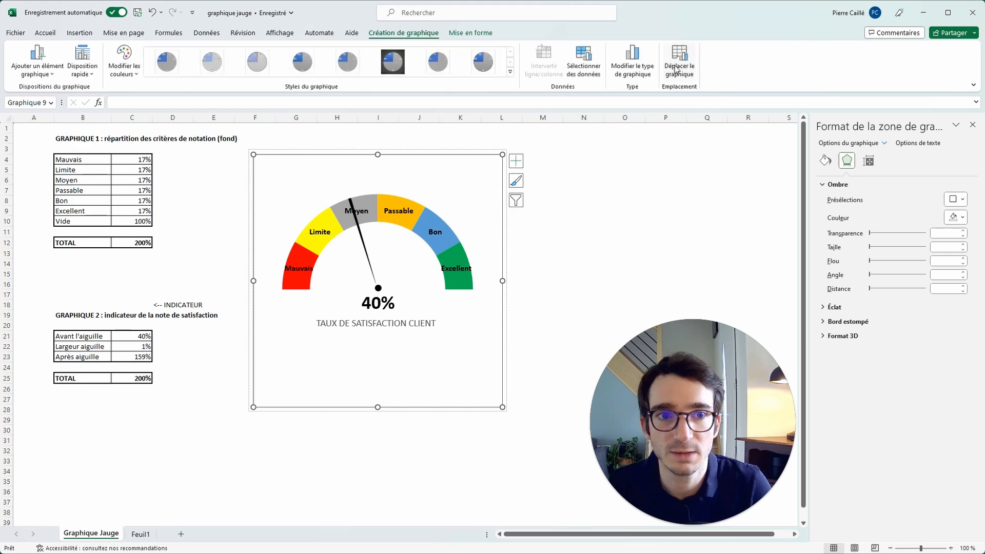
left_click(632, 64)
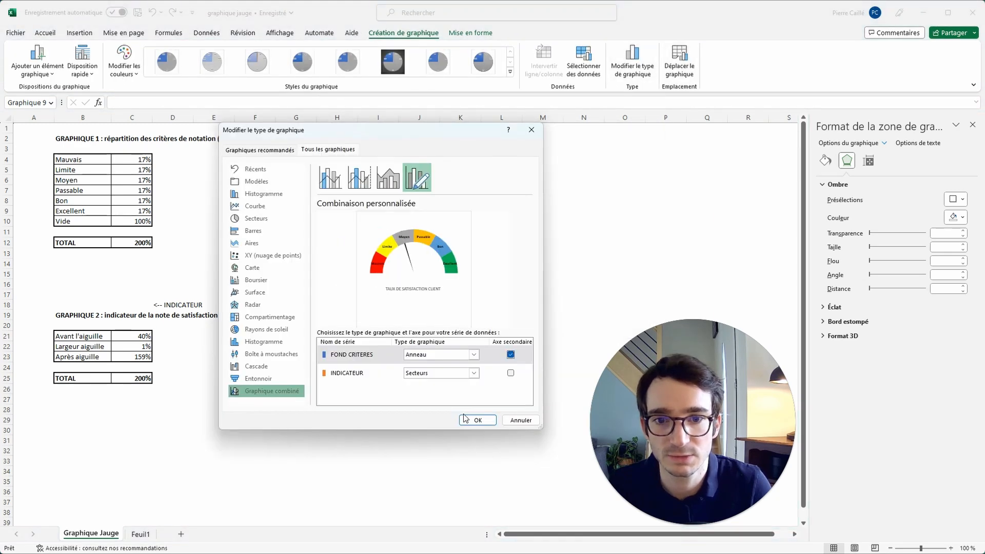
left_click(473, 420)
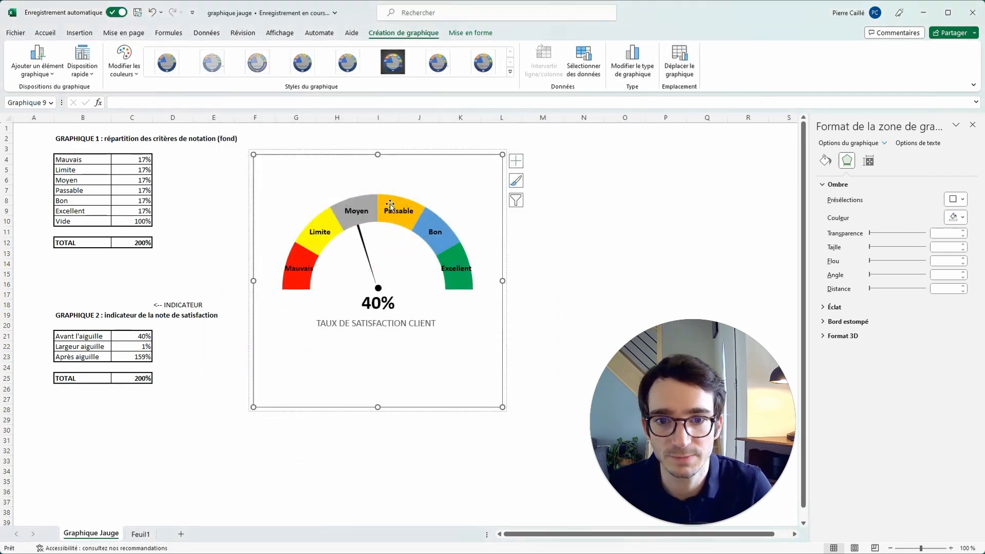
Step: Fill the Bon segment of the gauge with the standard light green
left_click(389, 205)
left_click(438, 221)
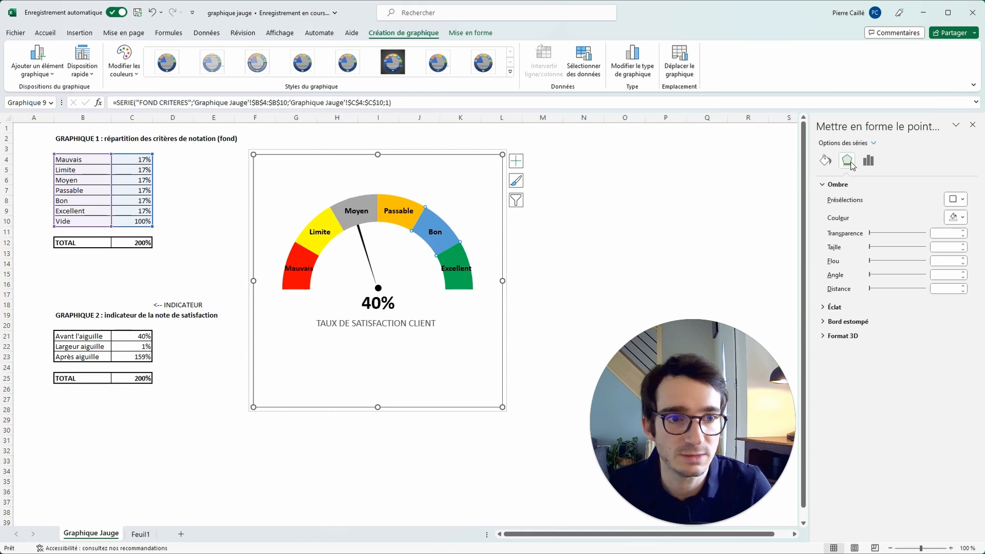
left_click(825, 160)
left_click(957, 288)
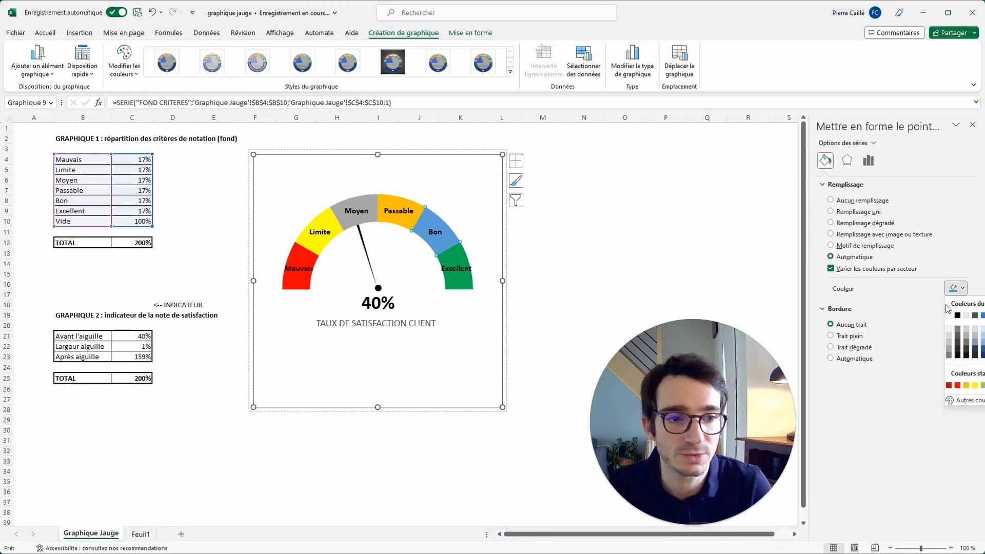
left_click(982, 385)
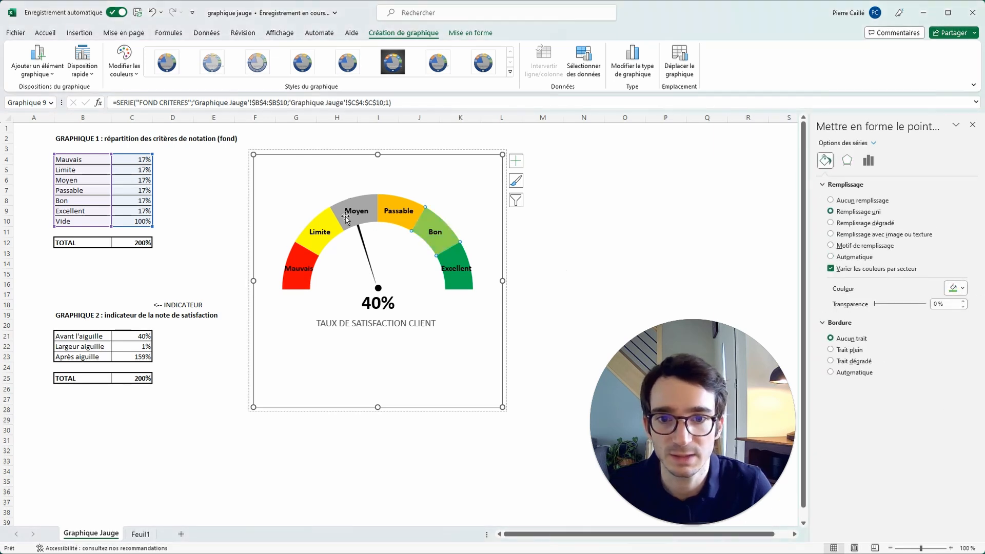
Step: Fill the Limite segment of the gauge with the standard orange
left_click(310, 227)
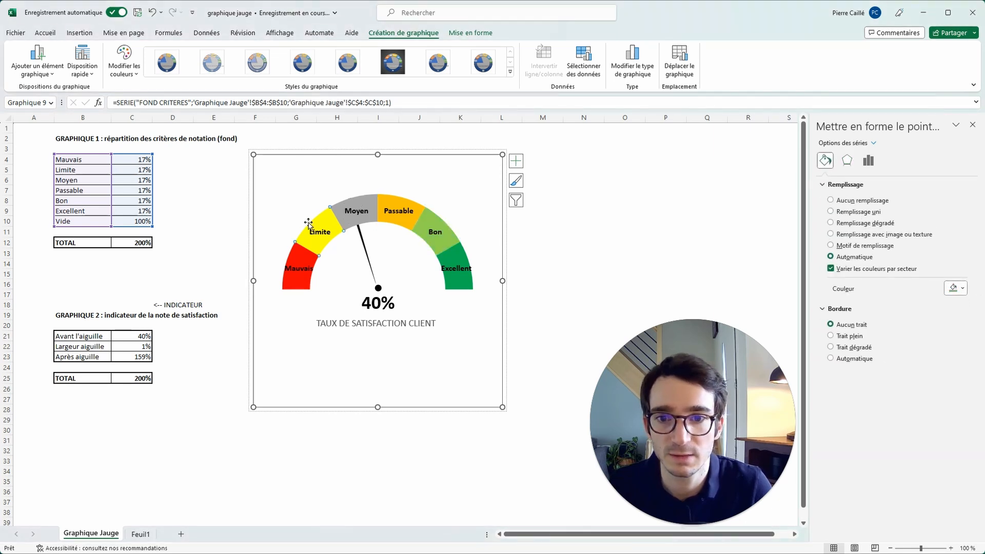
left_click(955, 286)
left_click(964, 393)
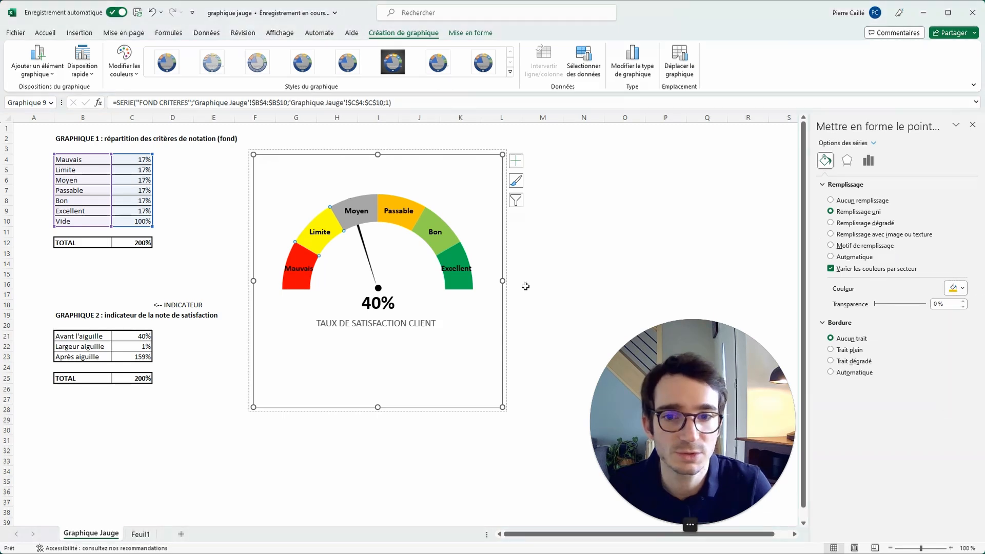
Step: Fill the Moyen segment of the gauge with the standard yellow
left_click(368, 210)
left_click(955, 288)
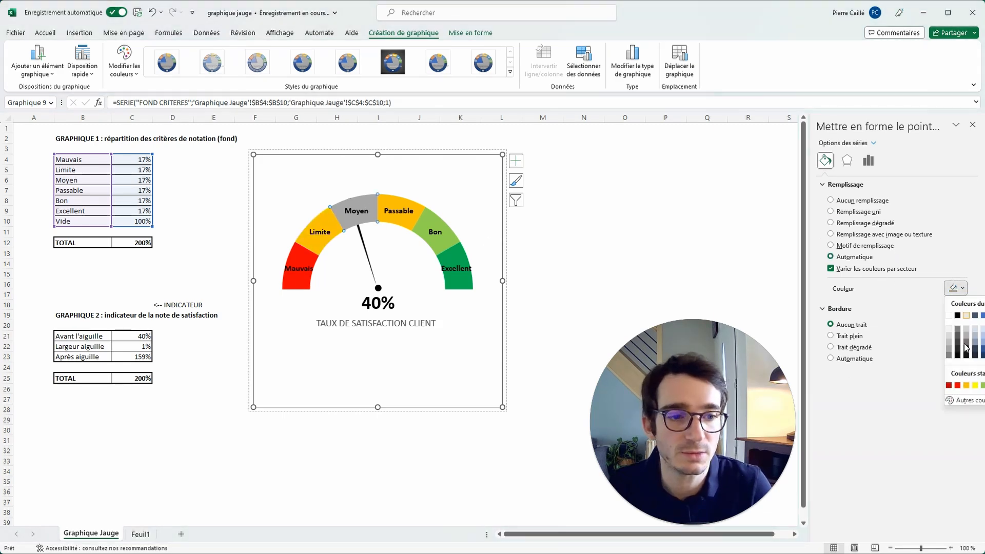
left_click(974, 385)
Step: Fill only the Passable segment of the gauge with the pale cream theme colour and deselect the chart
left_click(390, 201)
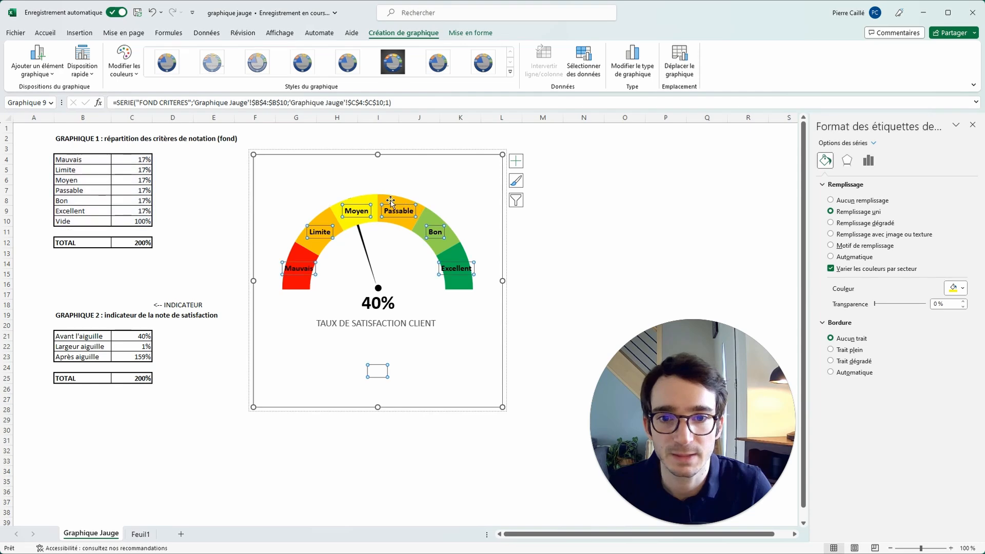
left_click(391, 202)
left_click(395, 202)
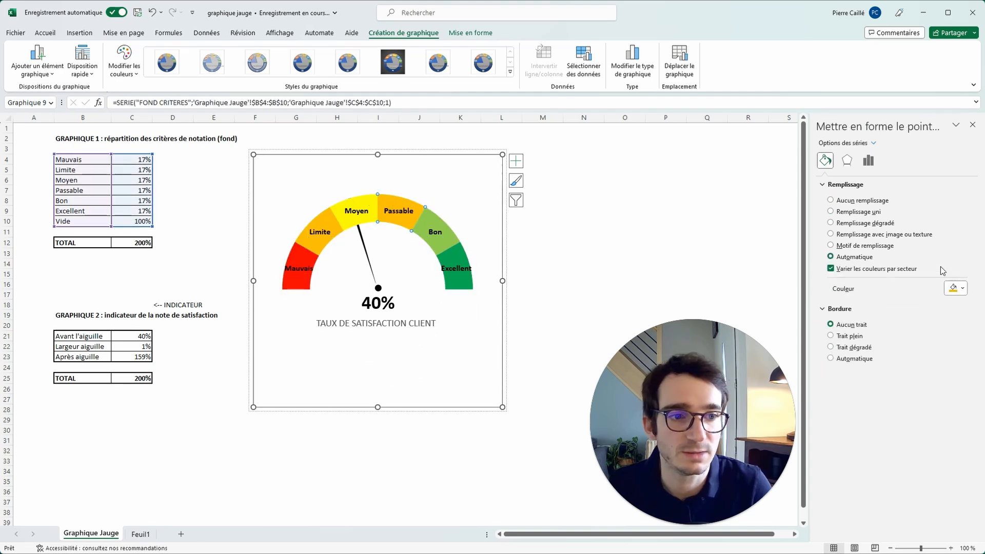
left_click(963, 290)
left_click(968, 321)
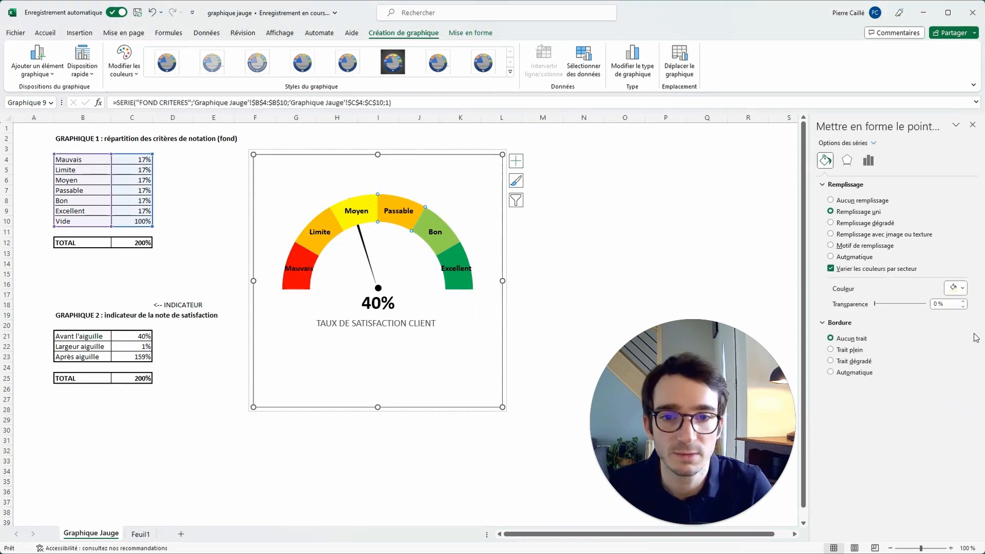
left_click(574, 210)
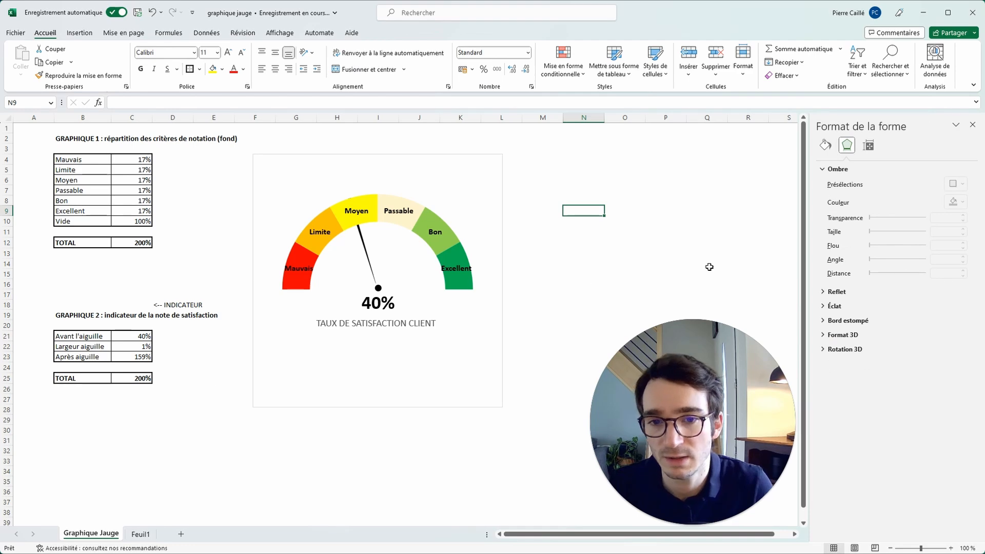
Step: Change the gauge's combo chart so the INDICATEUR pie uses the secondary axis and the FOND CRITERES doughnut the primary axis
left_click(486, 167)
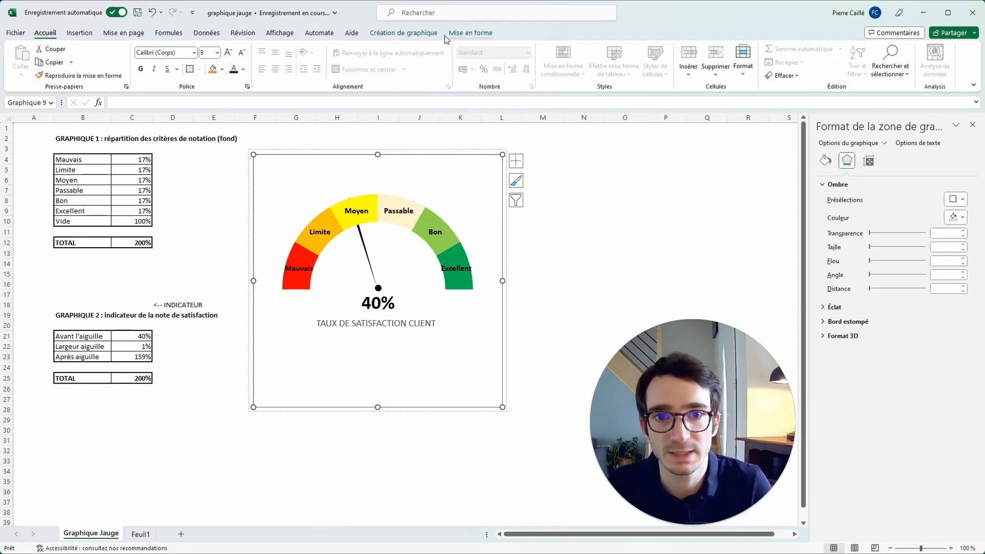
left_click(404, 33)
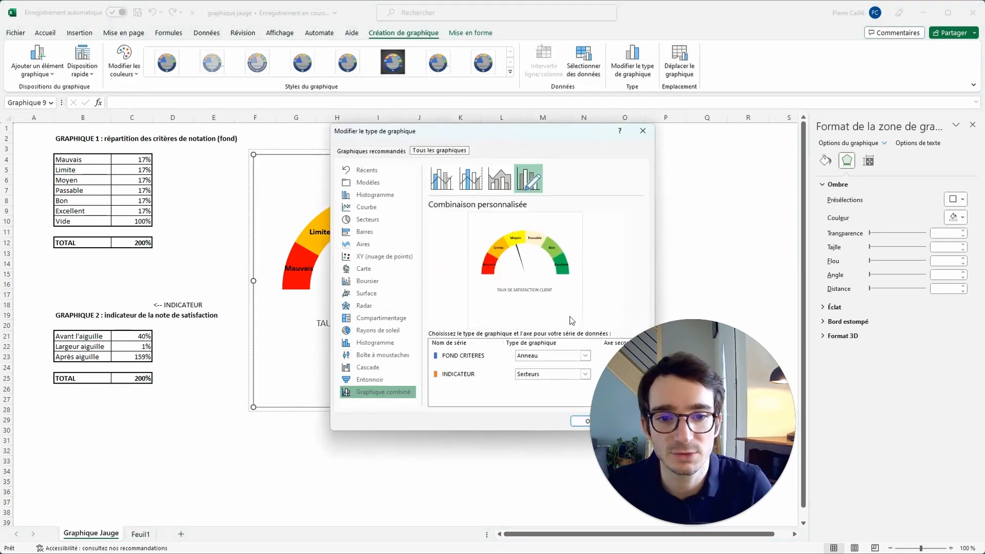
left_click(540, 355)
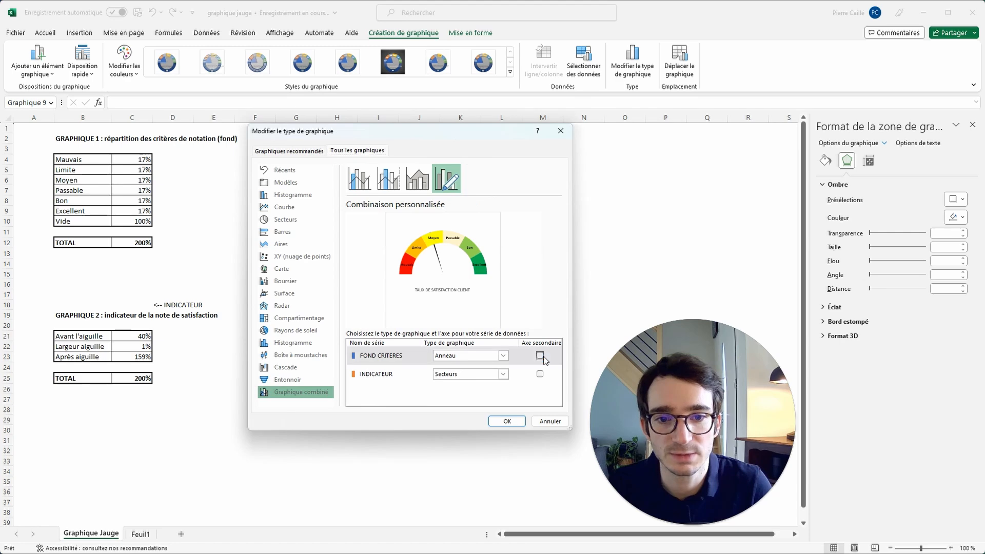
left_click(540, 374)
left_click(507, 421)
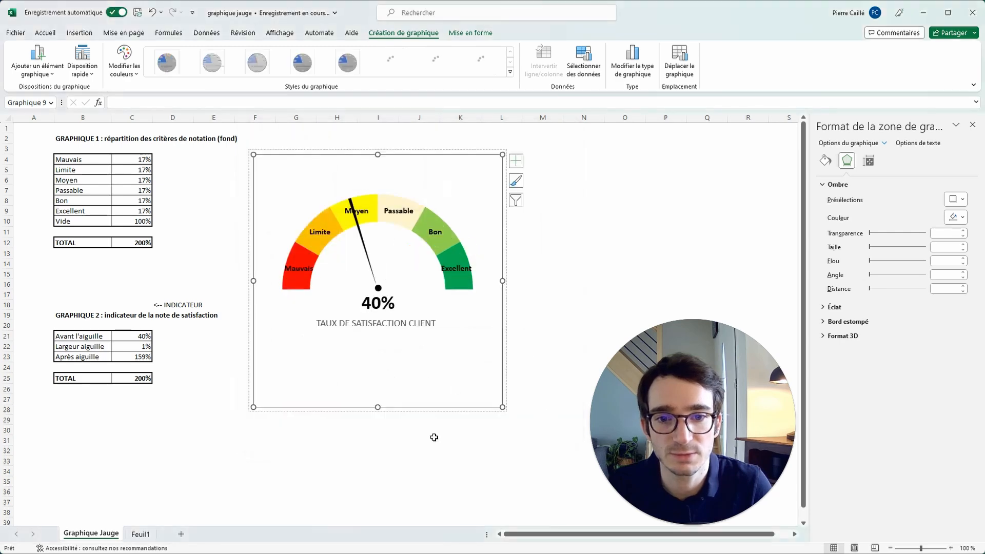
left_click(433, 438)
Step: Select the Avant l'aiguille value in C21 of the indicator table
left_click(142, 334)
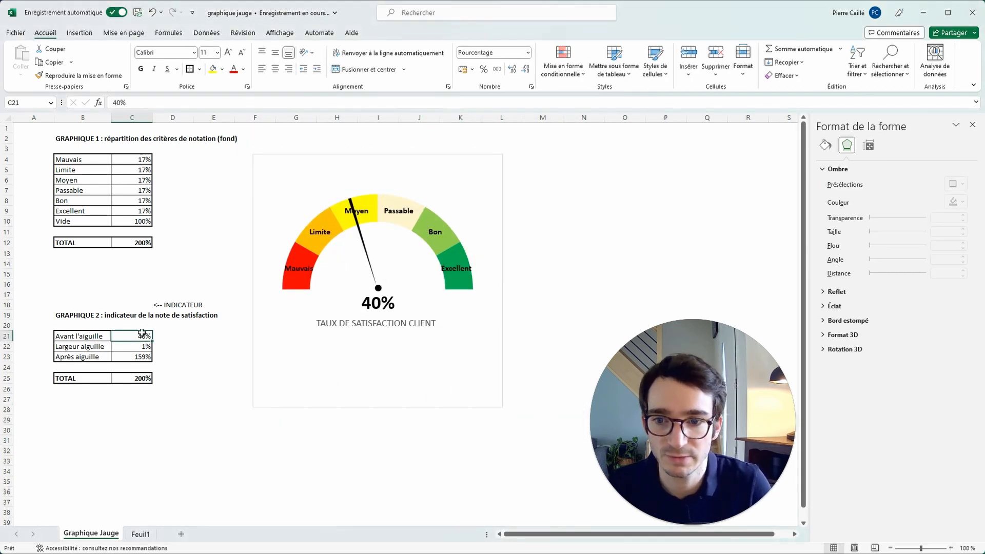
Step: Test the gauge needle by setting the Avant l'aiguille value in C21 to 35%, then to 60%
type("35")
key("Return")
key("Up")
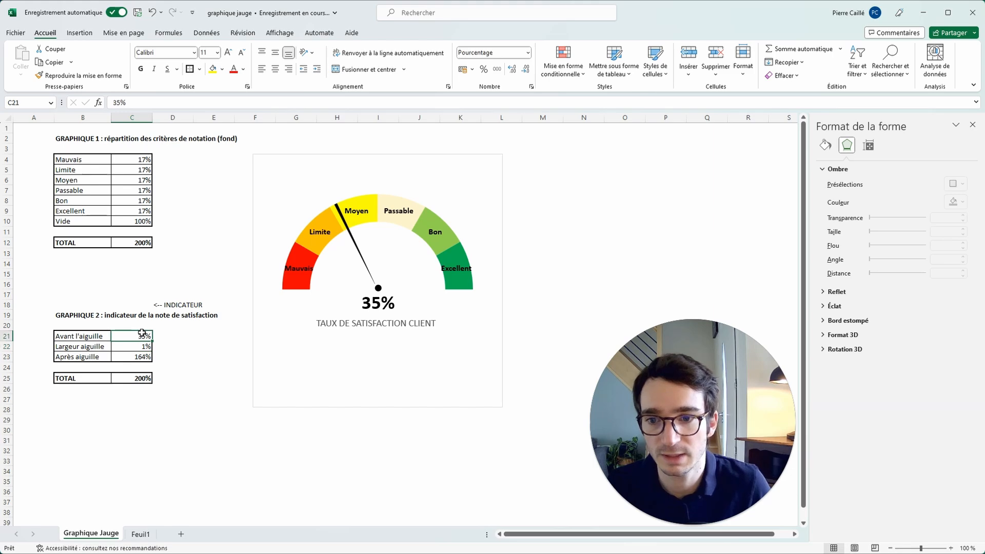
type("60")
key("Return")
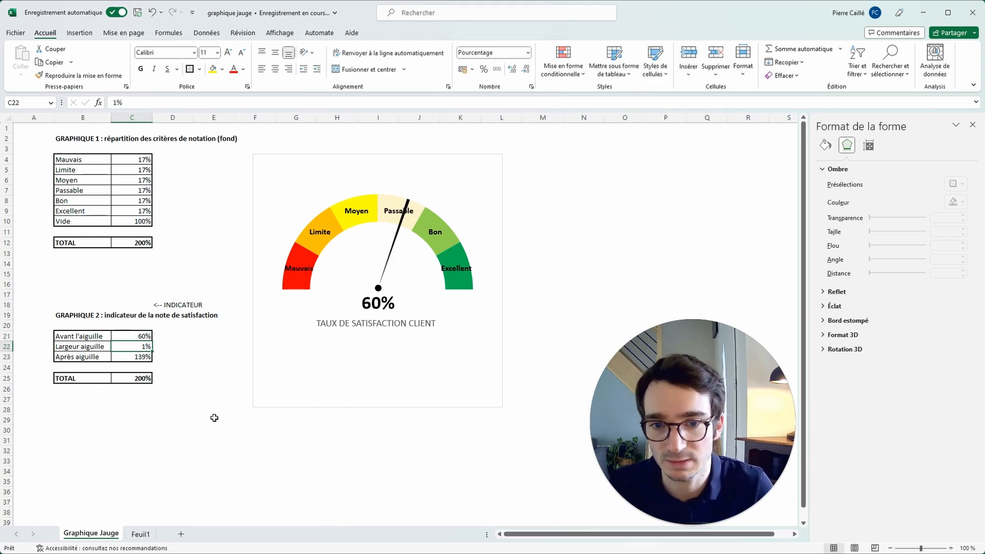
left_click(208, 419)
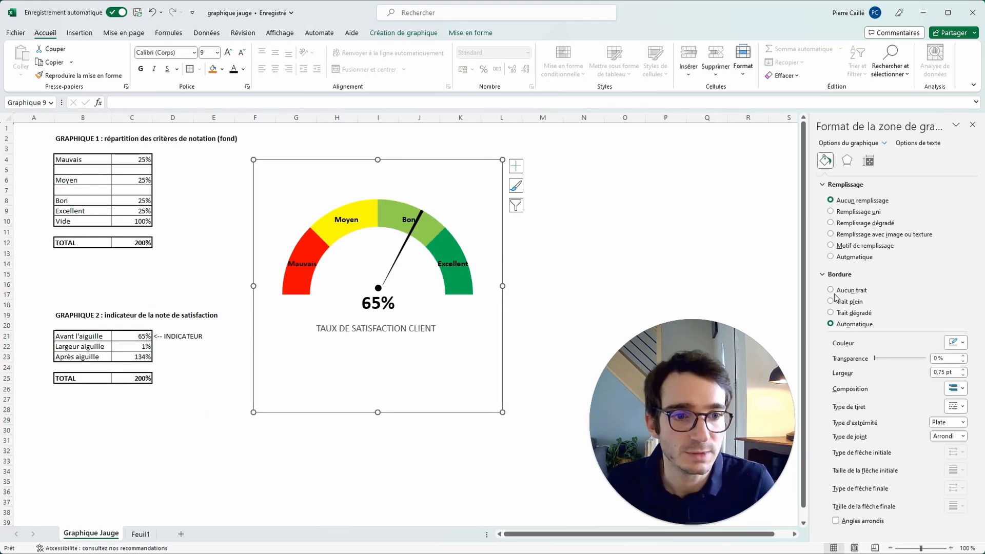
Step: Remove the border line around the gauge chart area
left_click(831, 290)
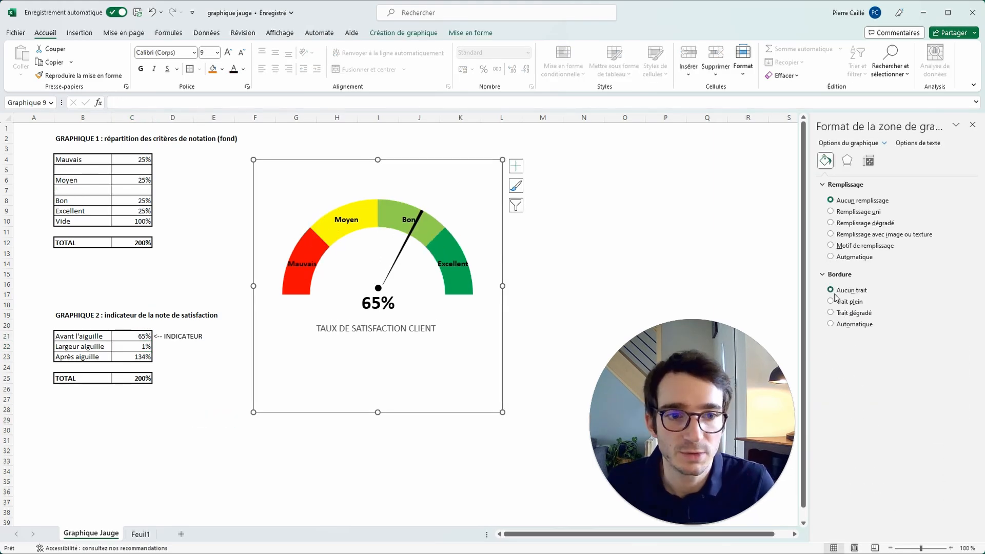
left_click(565, 272)
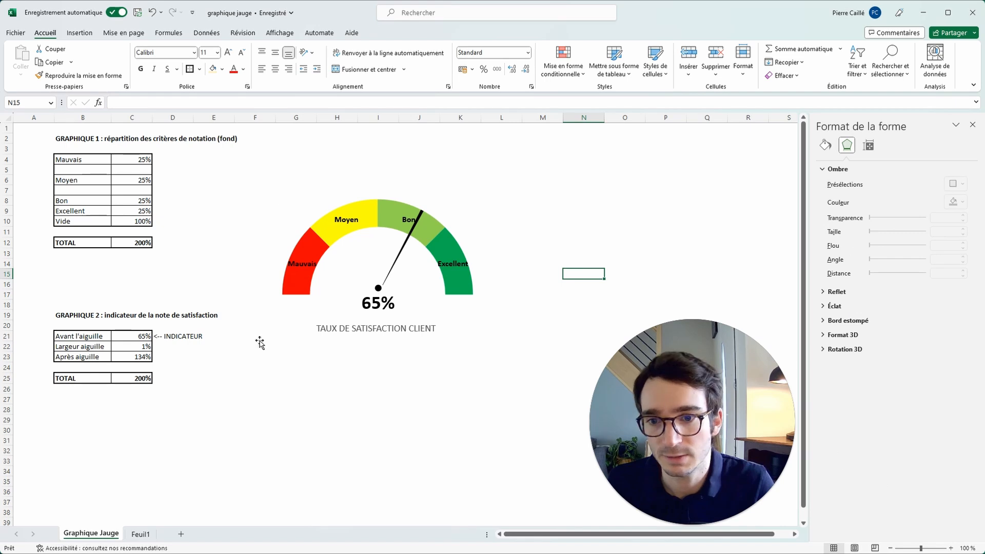
left_click_drag(232, 118, 91, 139)
Step: Enter the label "INDICATEUR DE SATISFACTION" in cell G2 above the gauge
left_click(410, 148)
left_click(331, 137)
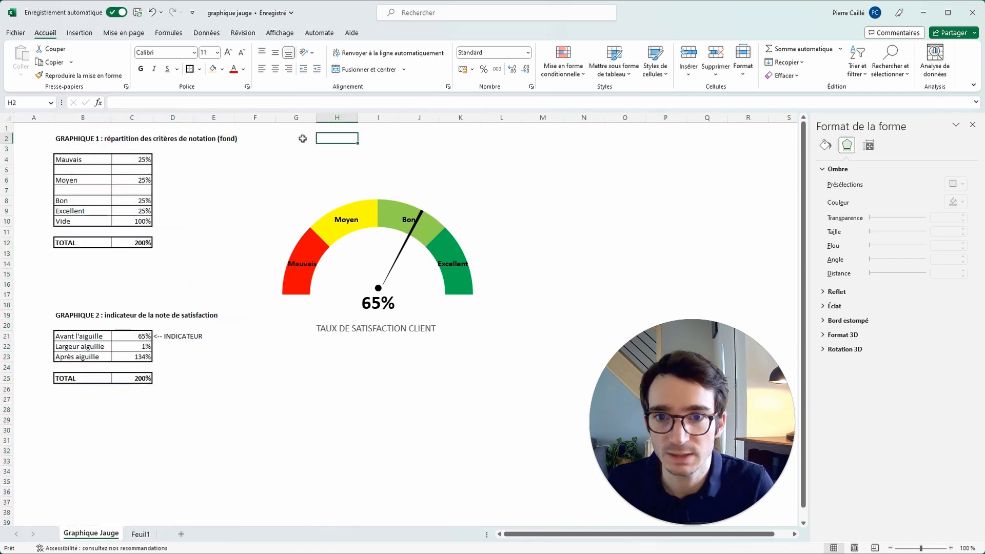
left_click(287, 139)
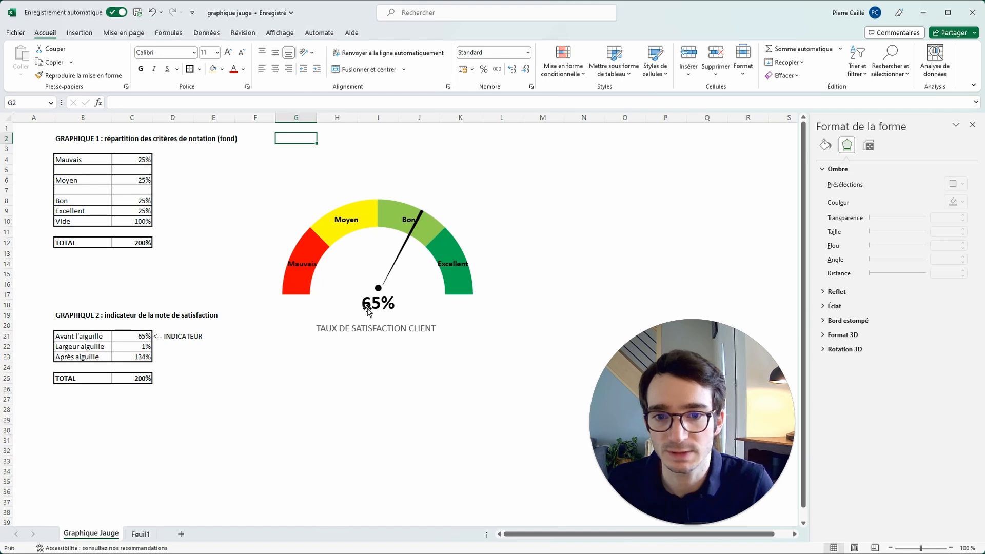
type("INDICAE")
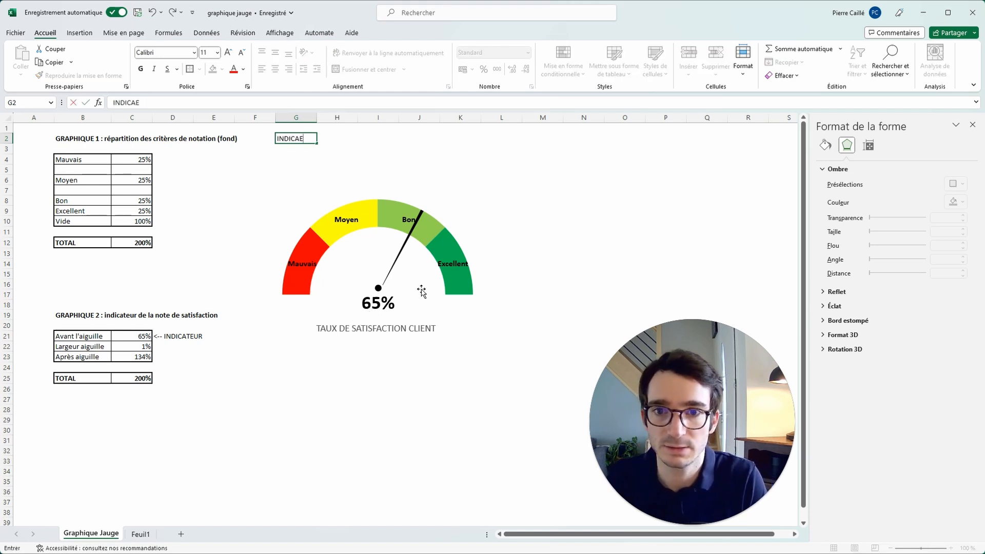
key("BackSpace")
type("TEUR")
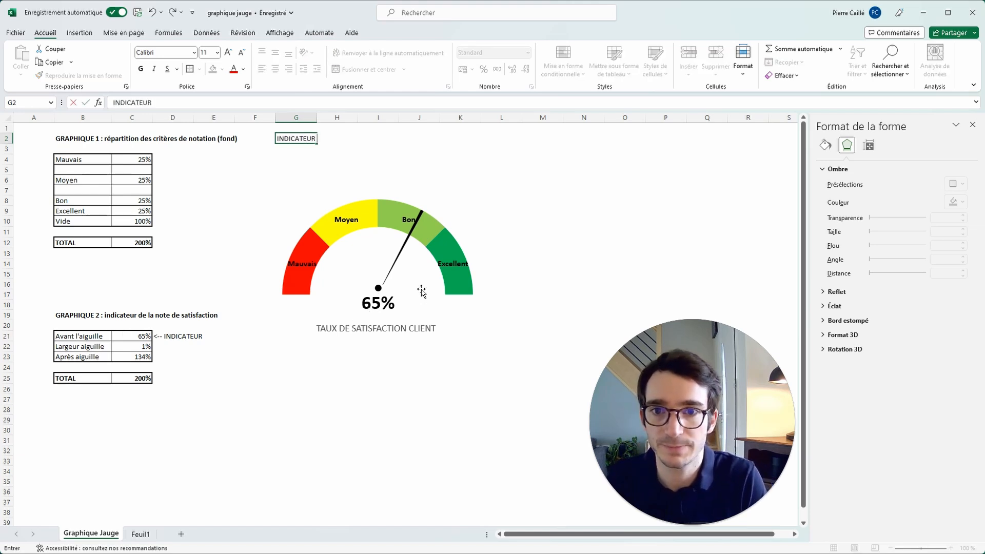
type(" DE SATISFCA")
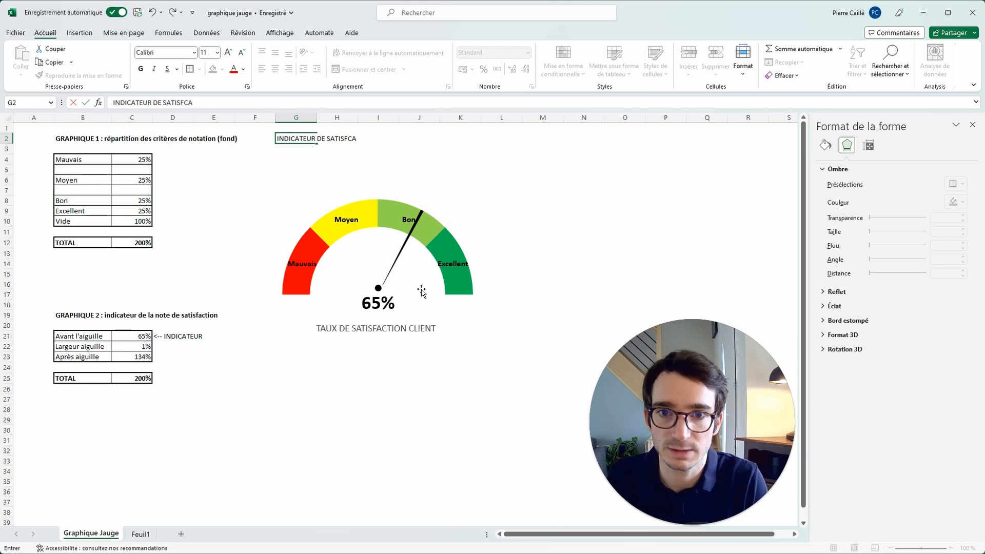
type("TION")
key("BackSpace")
key("BackSpace")
key("BackSpace")
key("BackSpace")
key("BackSpace")
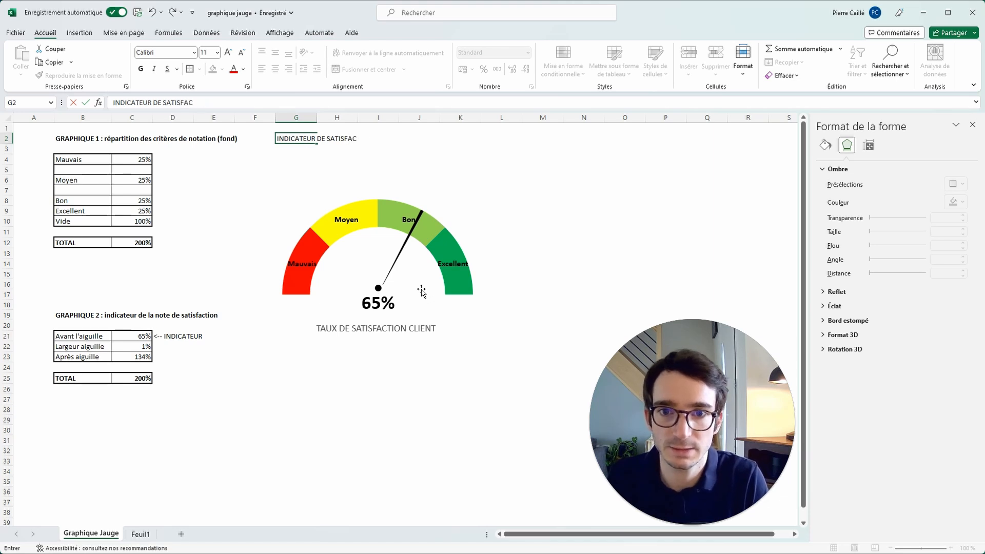
type("ACTION")
key("Right")
Step: Format cell J2 as a percentage and enter 70% as the indicator value
key("Right")
key("Right")
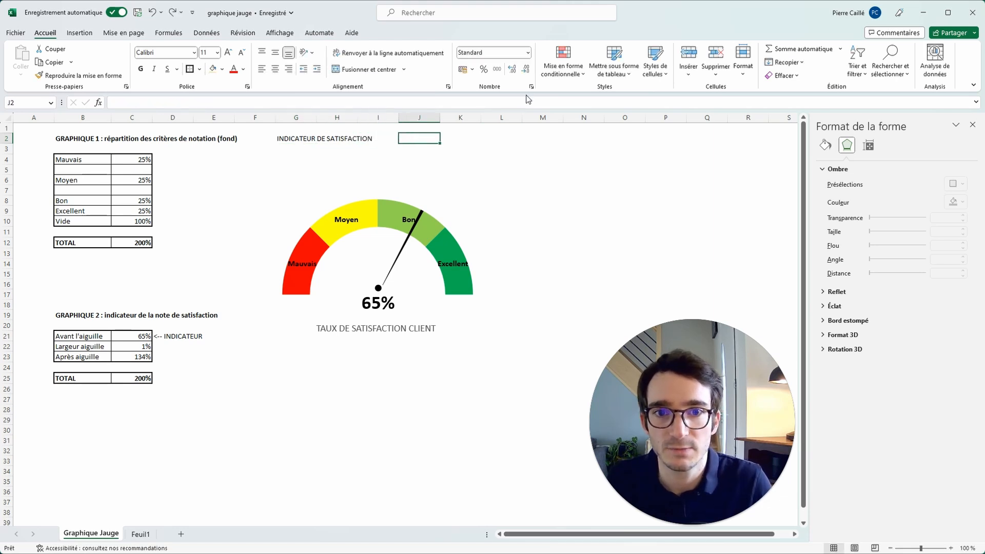
left_click(483, 69)
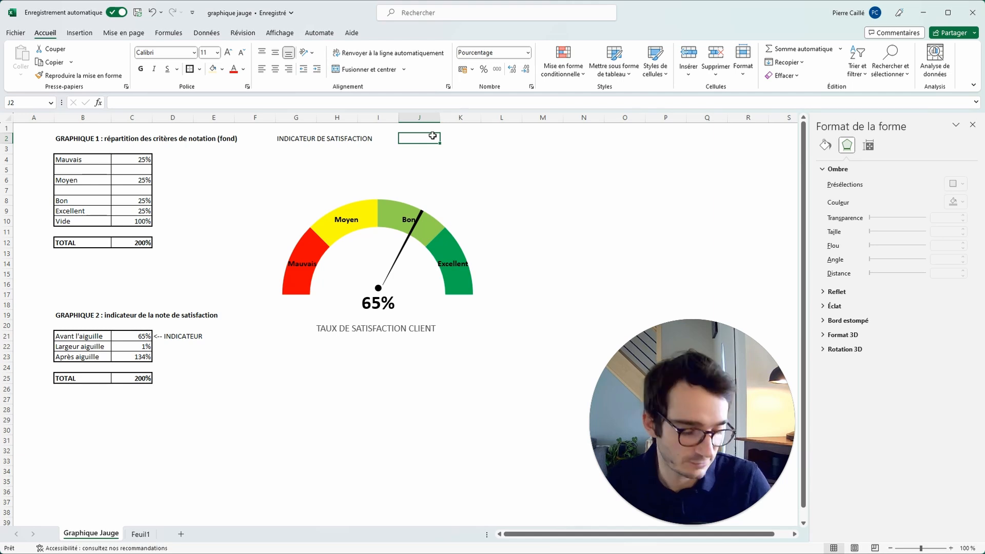
type("70")
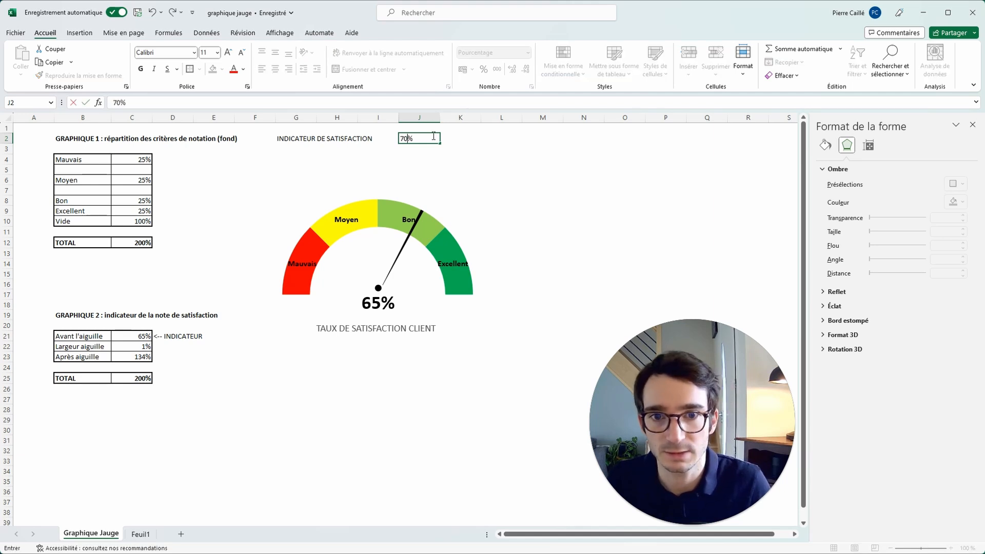
Step: Merge and center the label across G2:I2, and apply all borders with a thick outside border to G2:J2
left_click_drag(389, 139, 279, 139)
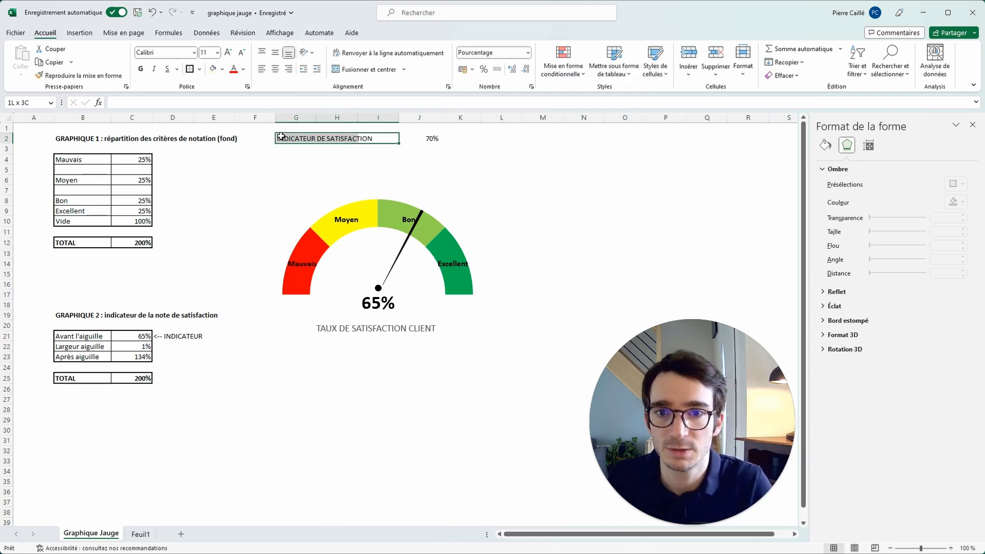
left_click(366, 71)
left_click_drag(424, 138, 339, 139)
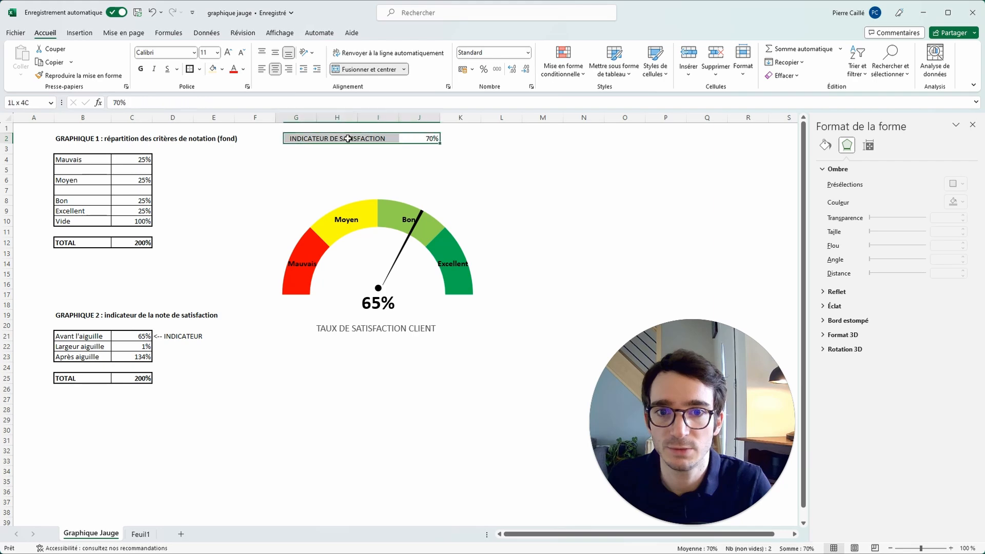
left_click(199, 69)
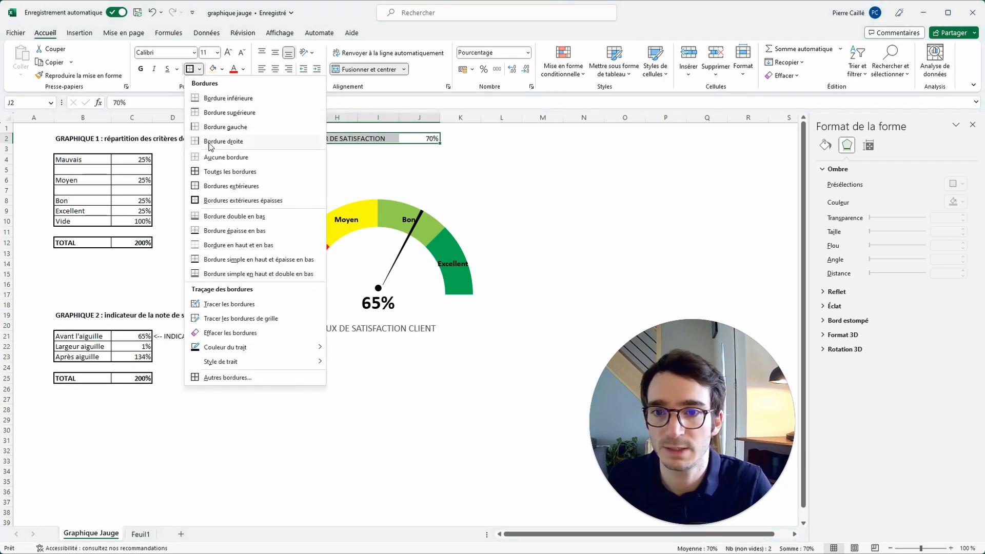
left_click(204, 172)
left_click(199, 70)
left_click(196, 201)
left_click(460, 141)
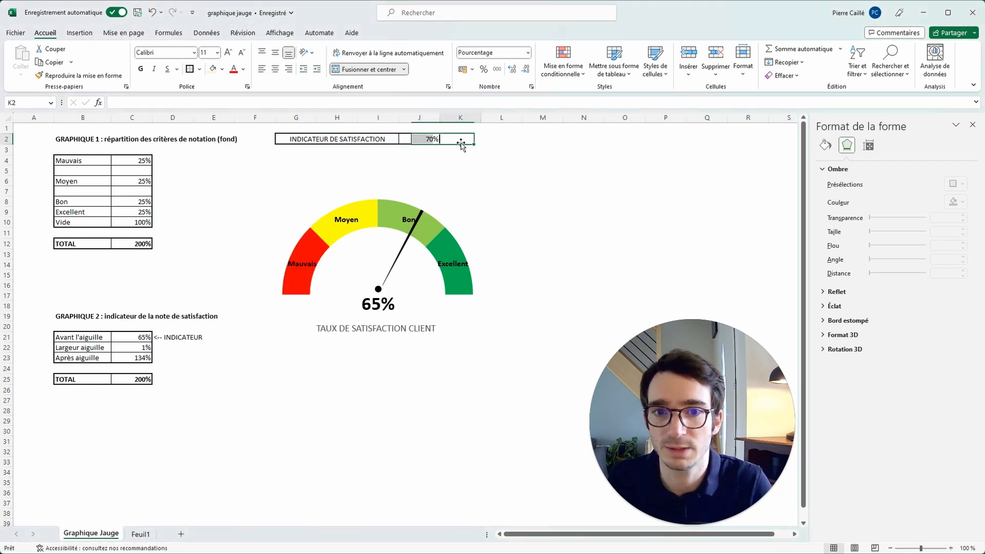
Step: Fill the indicator value cell J2 with a light yellow color
left_click(420, 138)
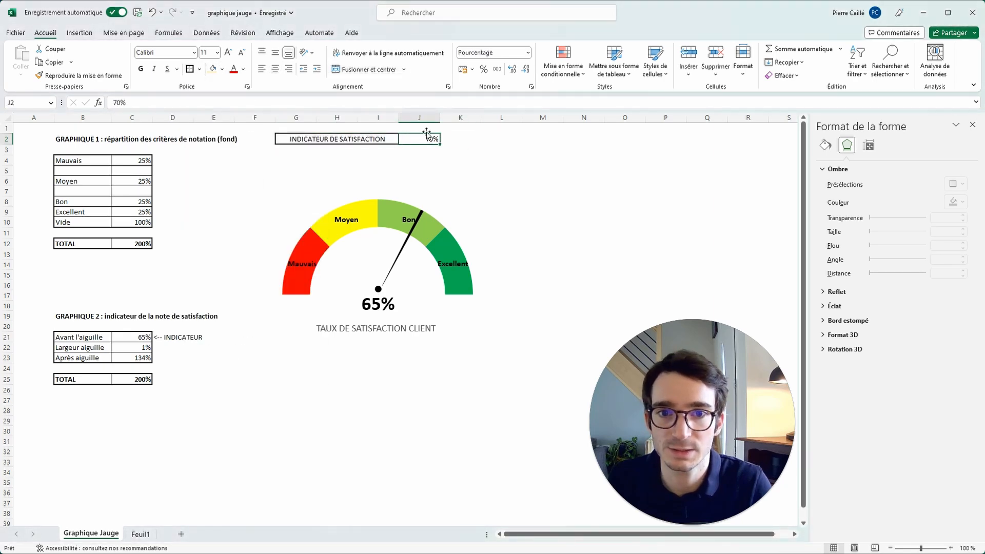
left_click(222, 69)
left_click(272, 108)
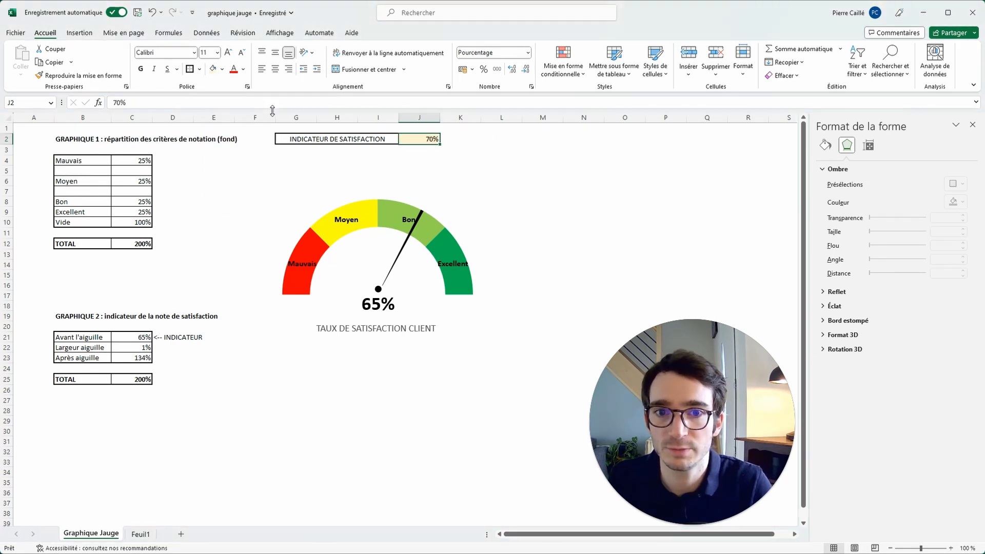
Step: Set the font size of the indicator label and value in G2:J2 to 12
left_click(228, 52)
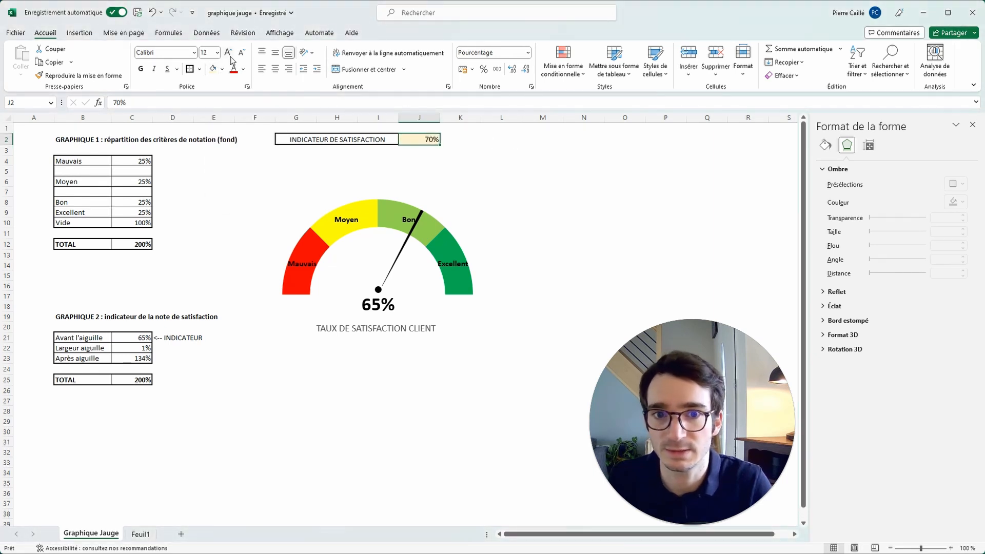
left_click_drag(313, 138, 413, 139)
left_click(237, 54)
left_click(229, 54)
left_click(229, 54)
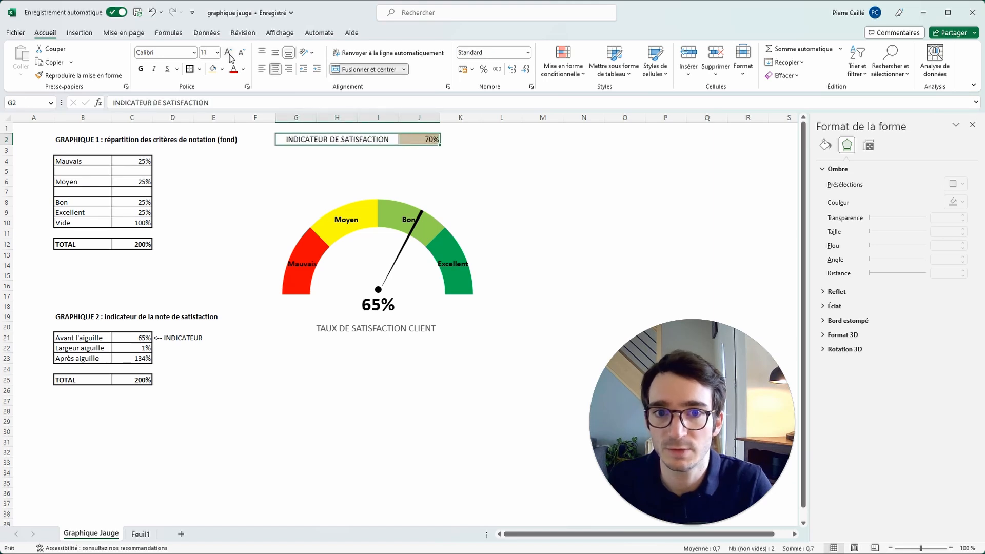
left_click(229, 54)
Step: Set the indicator value in J2 to font size 18 and make it bold
left_click(424, 139)
left_click(242, 52)
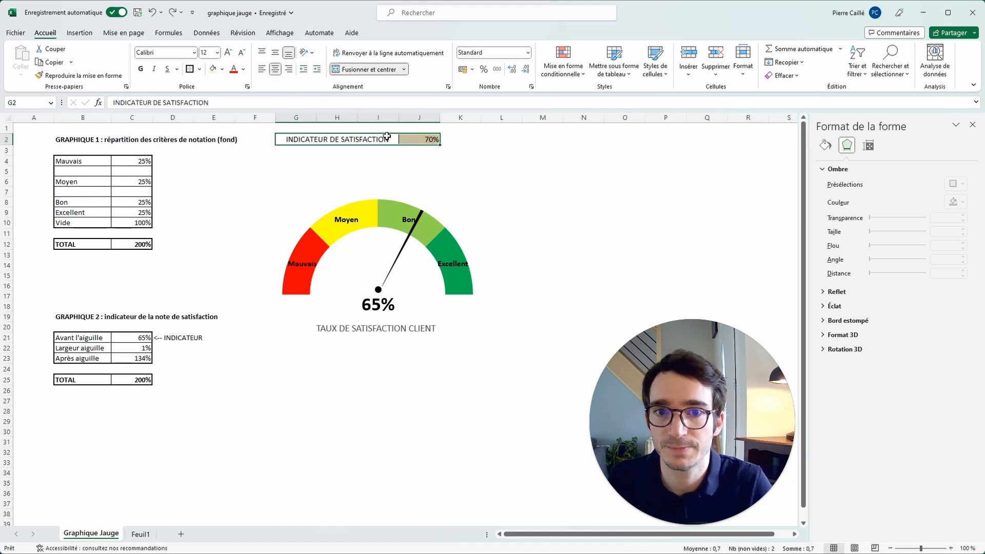
left_click(228, 51)
left_click(229, 52)
left_click(228, 52)
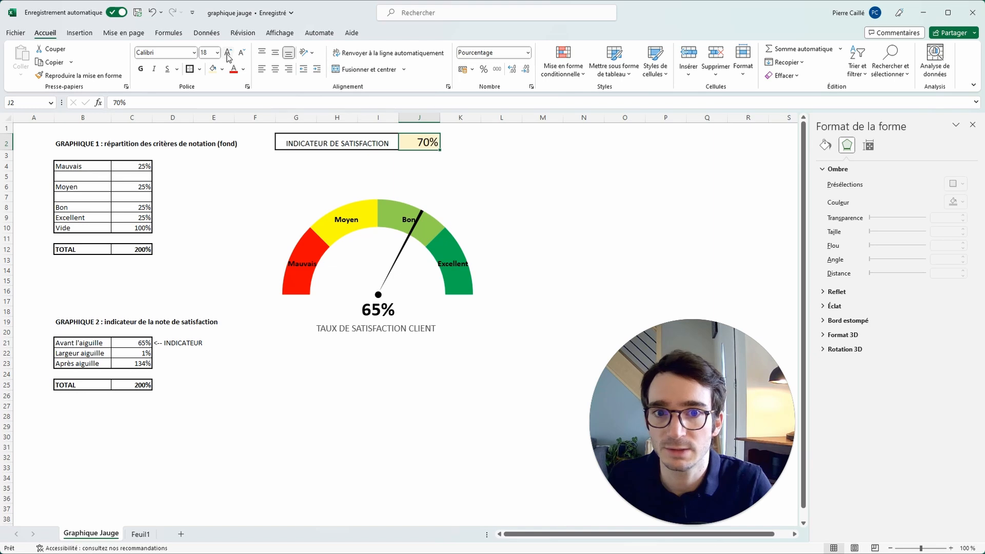
left_click(140, 69)
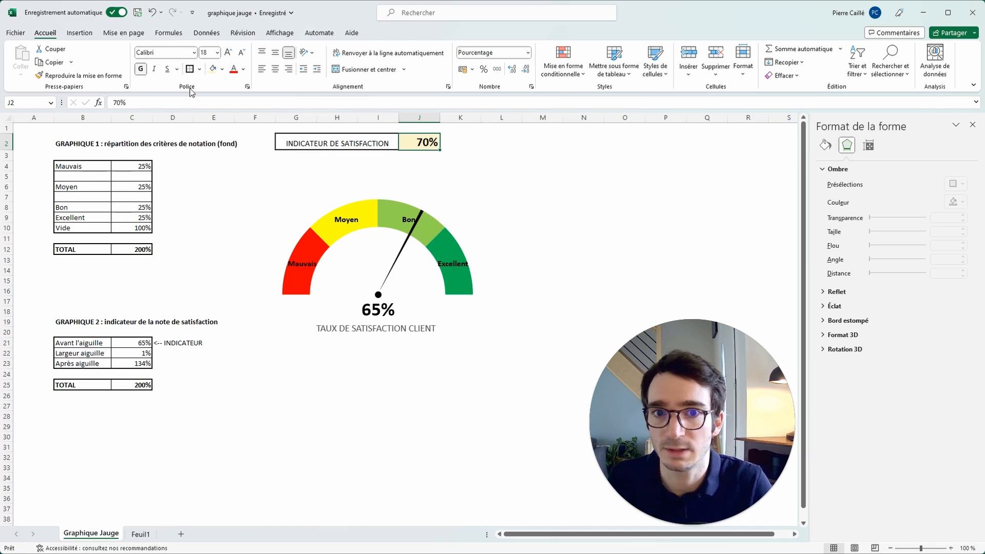
Step: Center the indicator label and value in G2:J2 both horizontally and vertically
left_click_drag(337, 143, 419, 144)
left_click(275, 69)
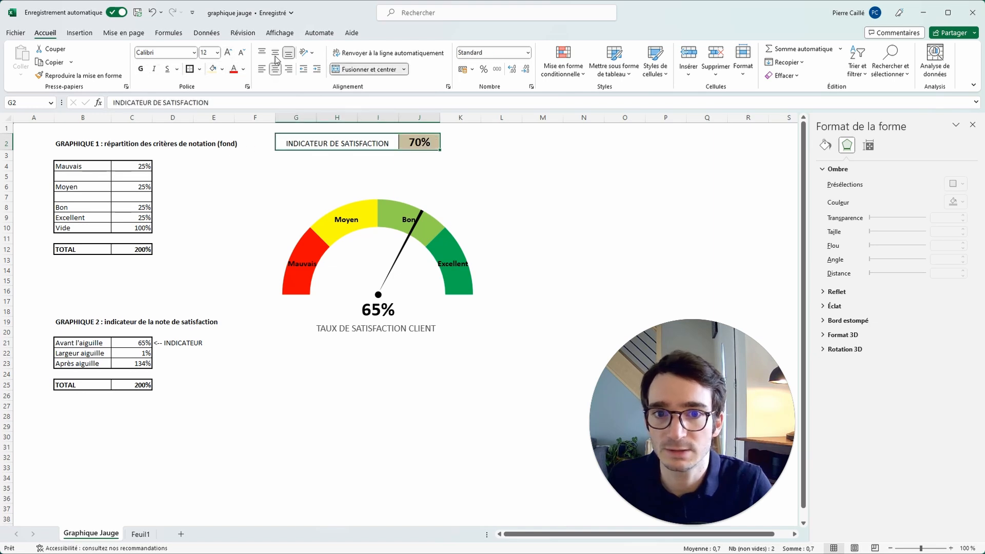
left_click(276, 53)
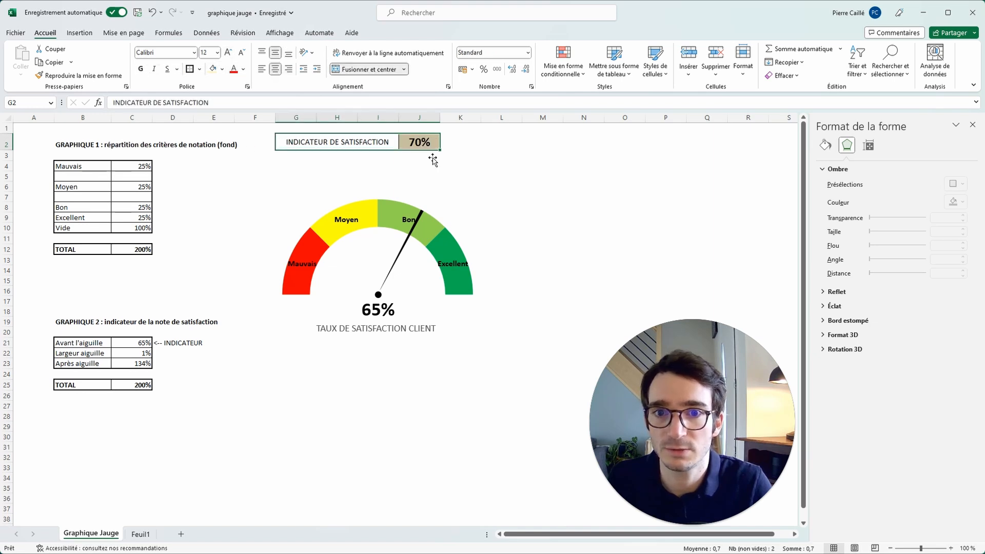
left_click(378, 143)
left_click(355, 160)
left_click(423, 144)
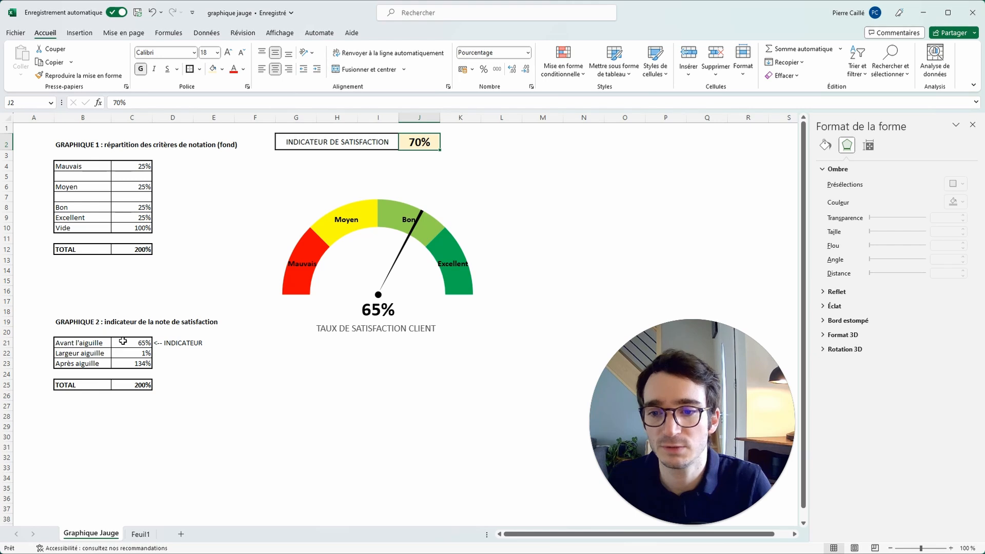
Step: Link the Avant l'aiguille cell C21 to the indicator value with the formula =J2
left_click(123, 341)
type("=")
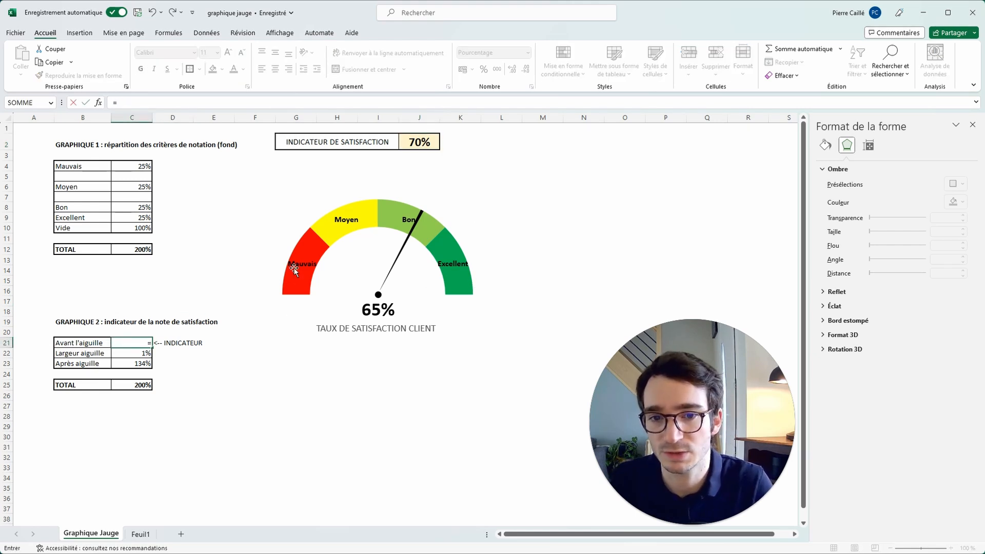
left_click(419, 152)
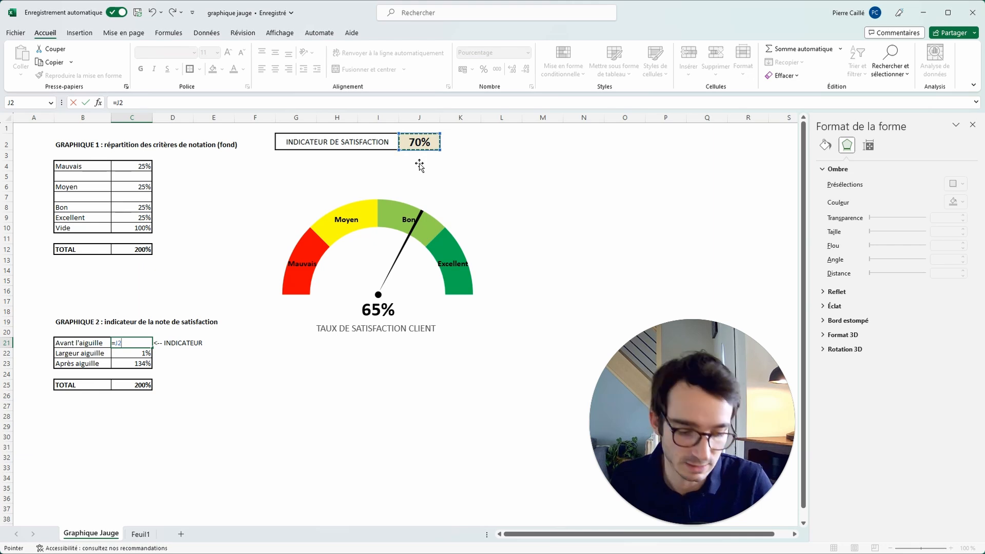
key("Return")
Step: Test the linked gauge by setting the indicator value in J2 to 65%, then to 30%
left_click(419, 145)
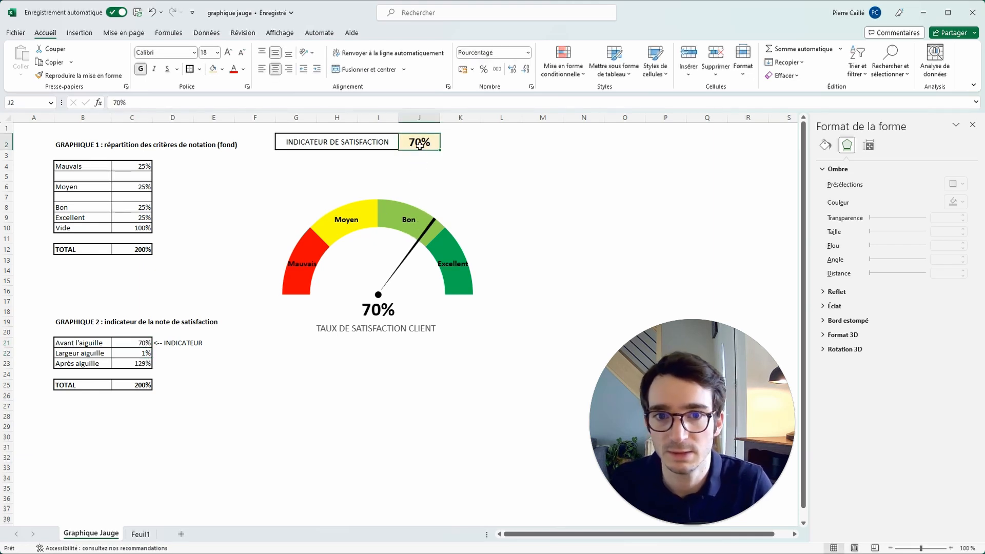
type("65")
key("Return")
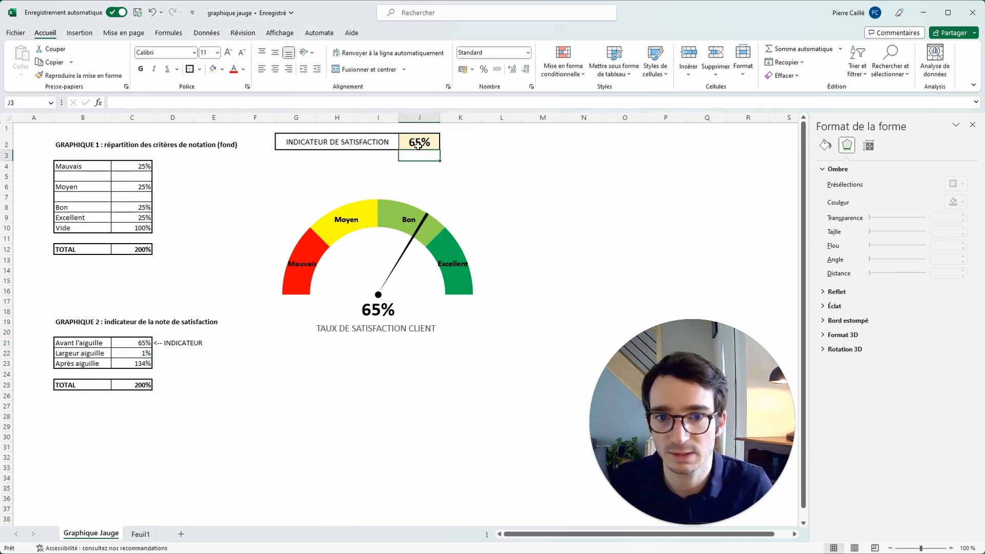
left_click(418, 144)
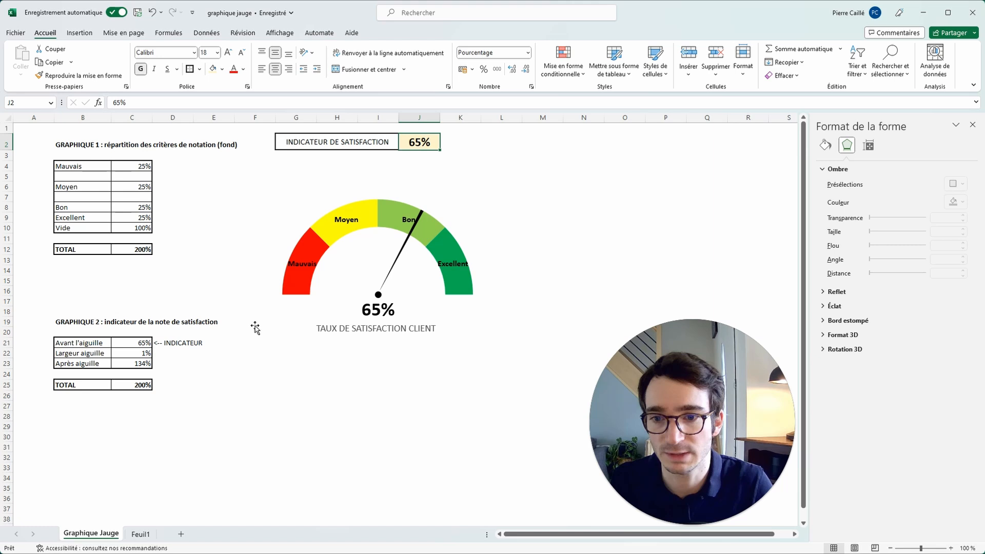
left_click(128, 344)
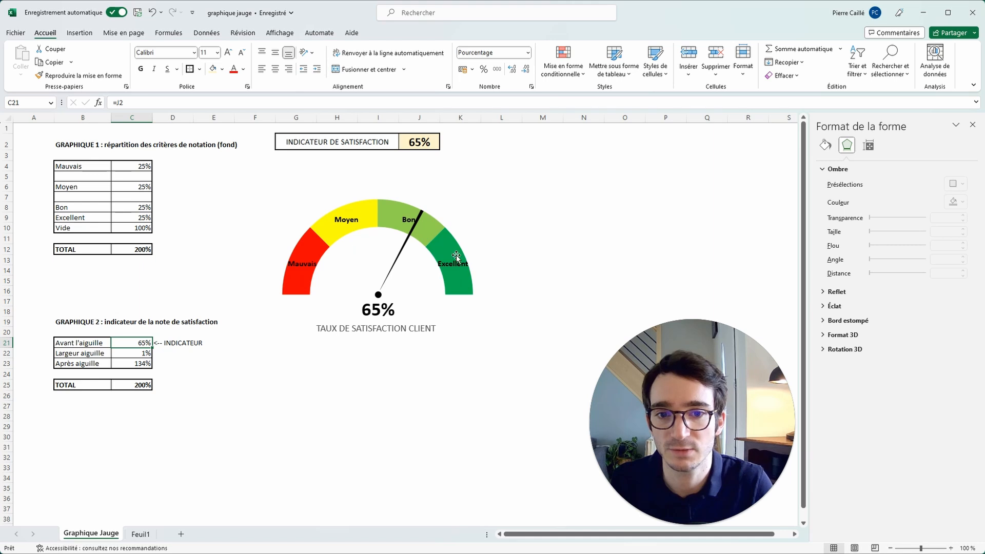
left_click(431, 147)
type("30")
key("Return")
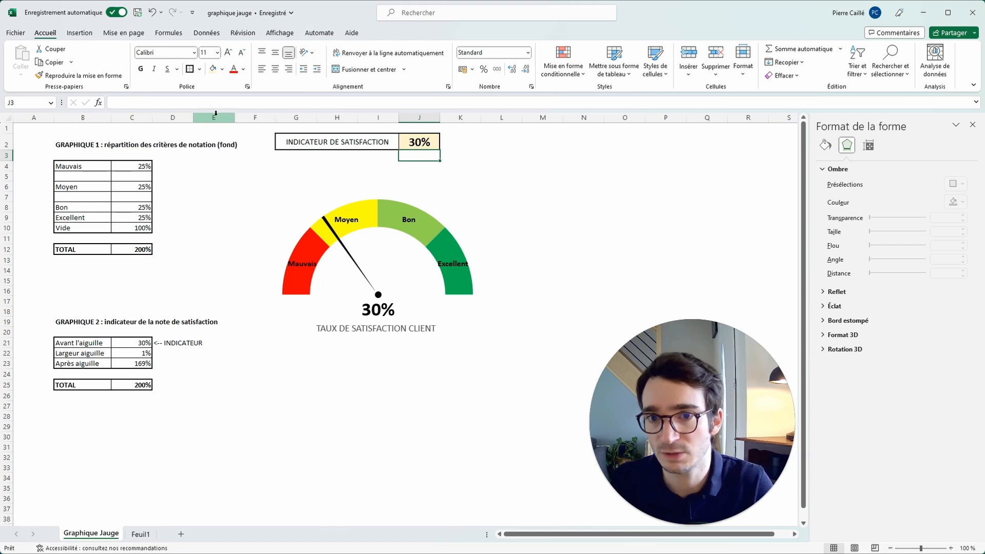
Step: Group columns B to E into an outline, and try collapsing and expanding the group
left_click_drag(214, 118, 82, 117)
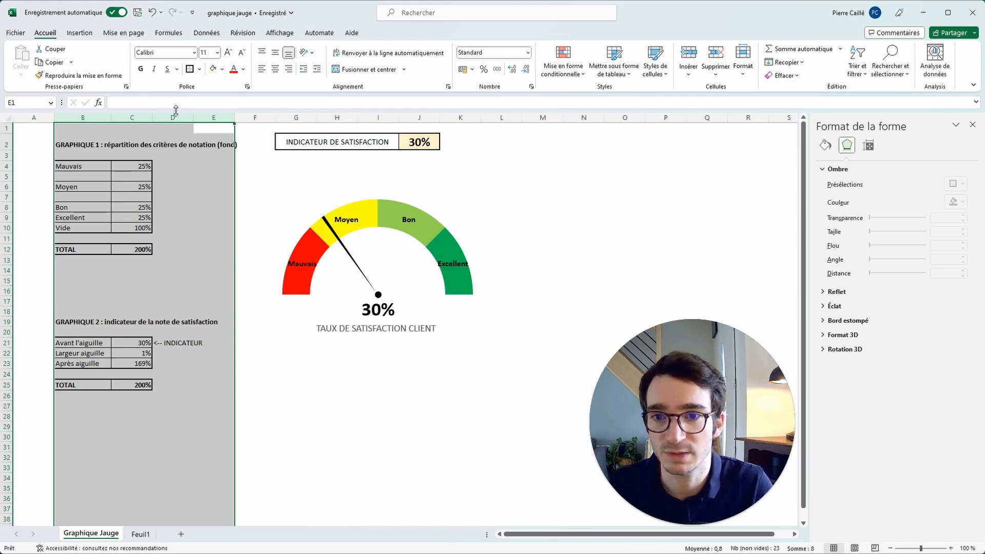
left_click(204, 35)
left_click(882, 69)
left_click(903, 97)
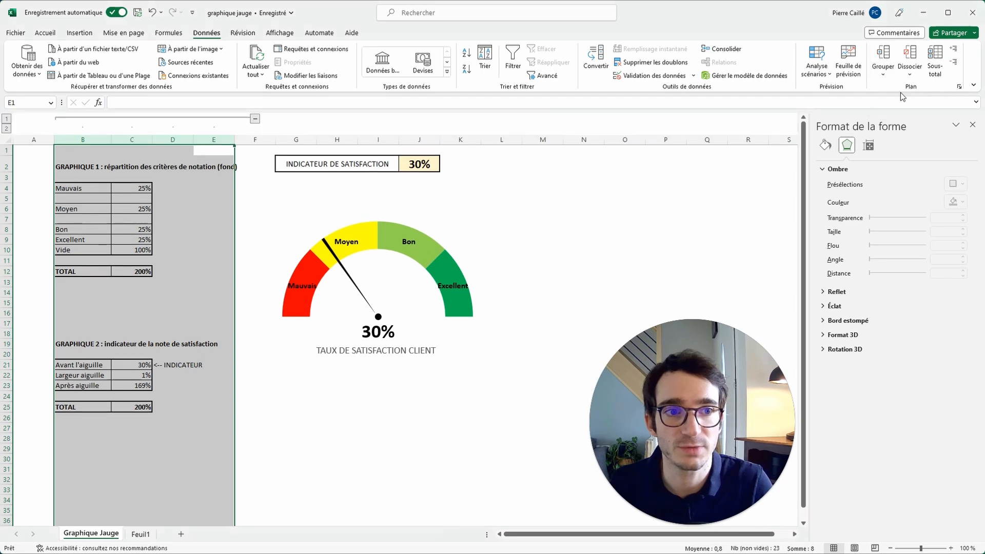
left_click(254, 120)
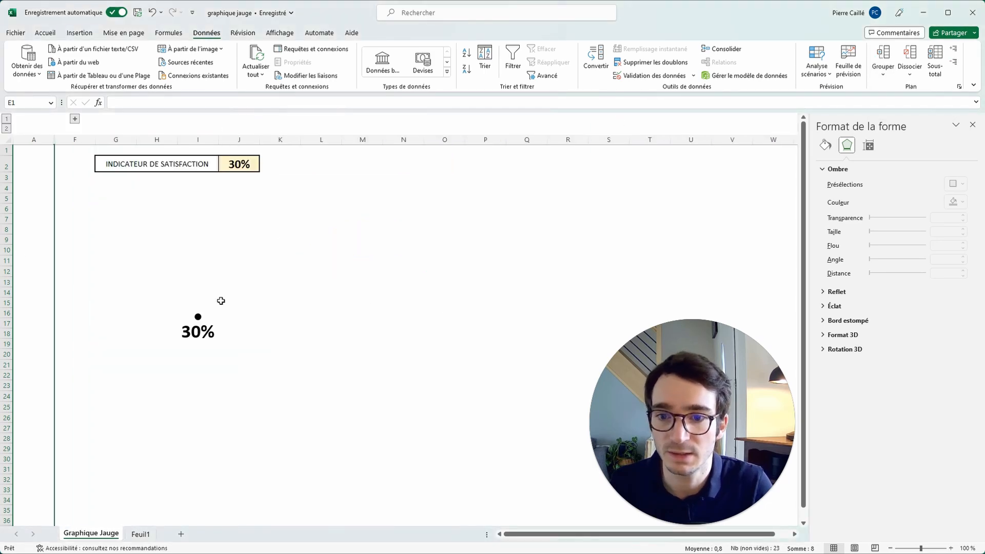
left_click(75, 120)
Step: Set the gauge chart's data source to show data from hidden rows and columns
left_click(410, 226)
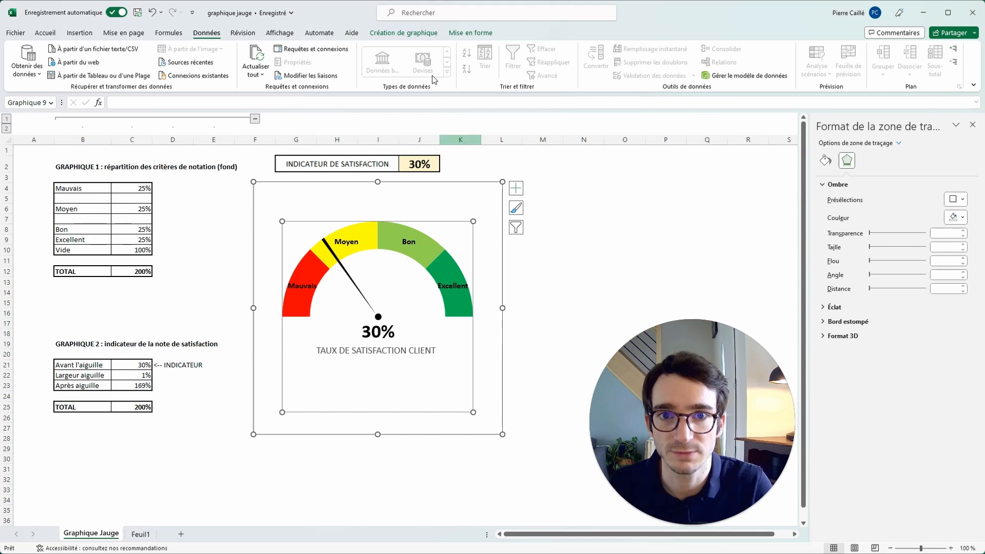
left_click(405, 34)
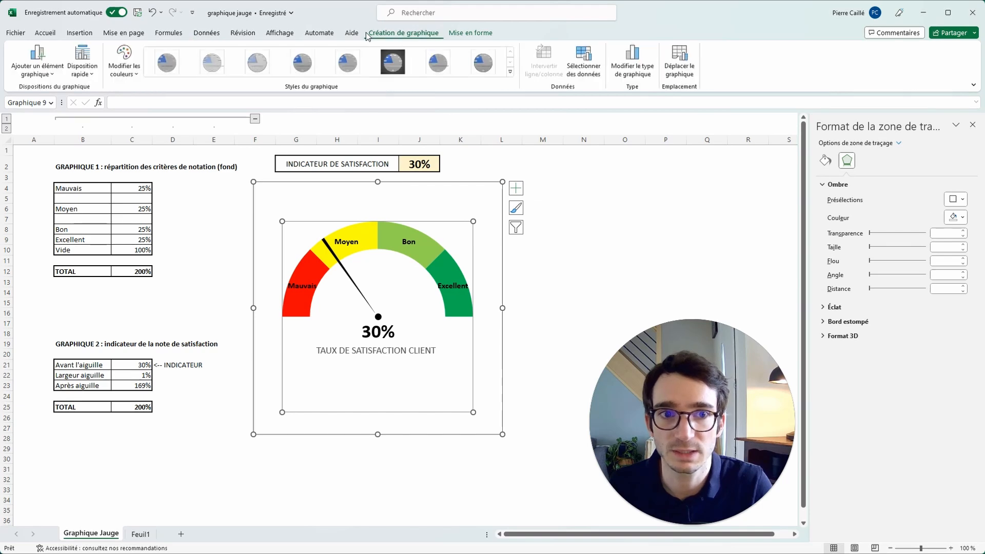
left_click(585, 59)
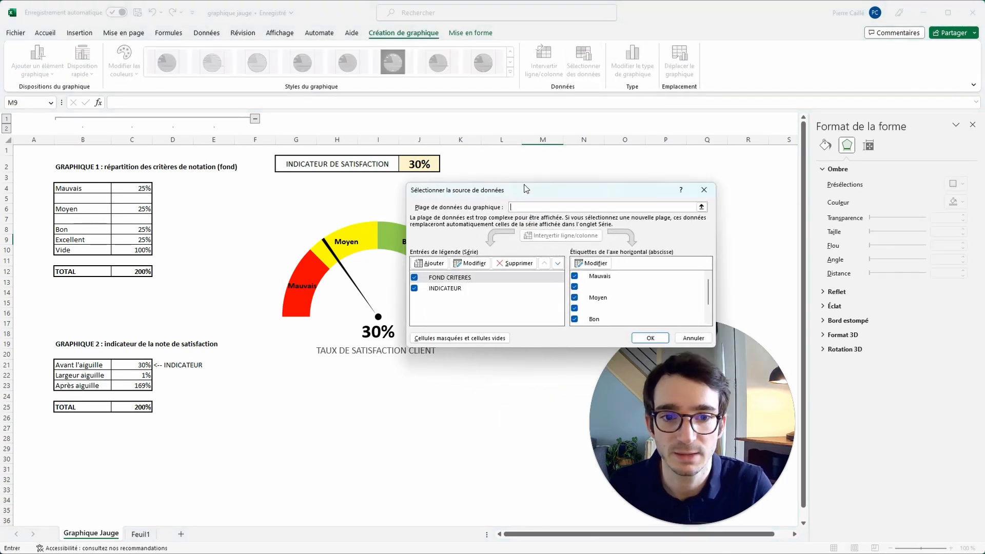
left_click_drag(525, 189, 482, 175)
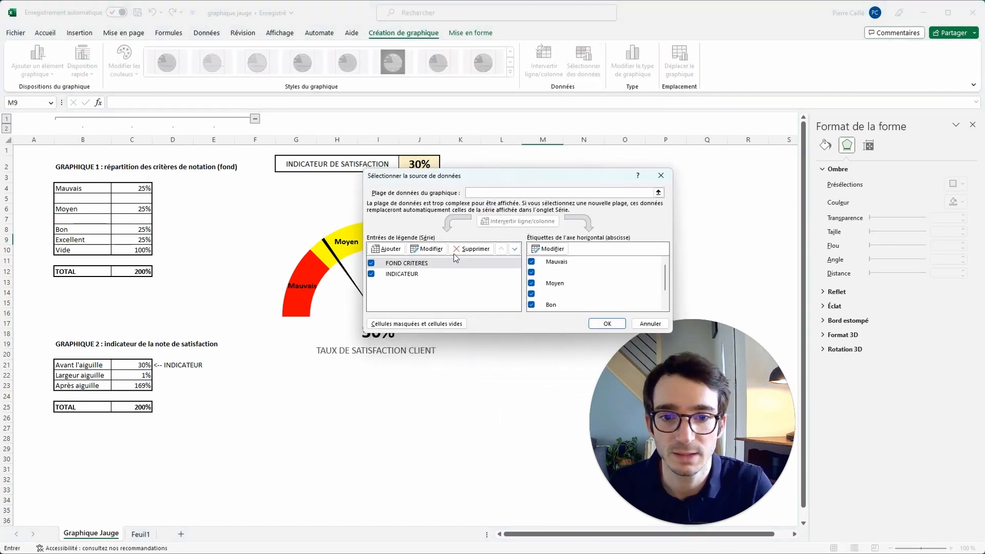
left_click(430, 325)
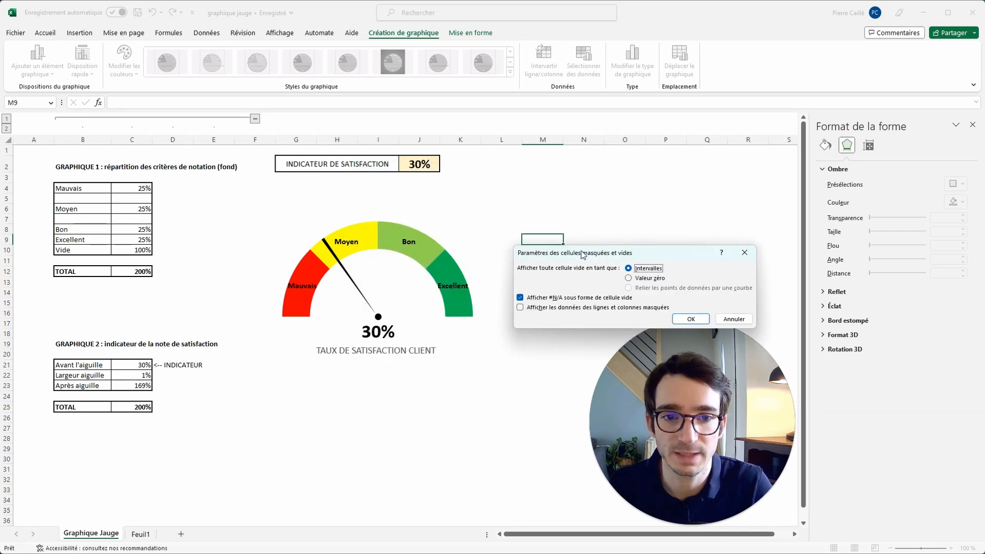
left_click_drag(584, 254, 375, 233)
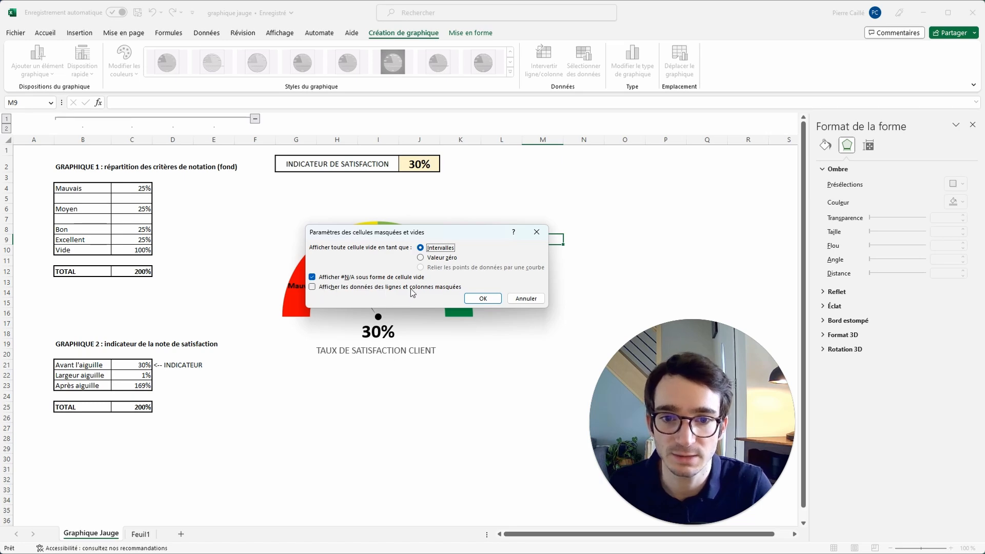
left_click(312, 288)
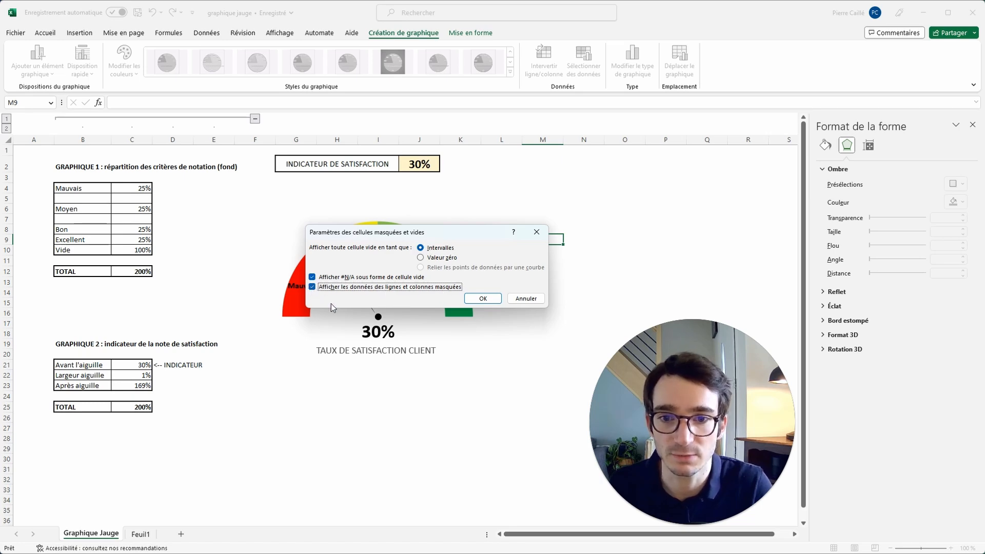
left_click(464, 299)
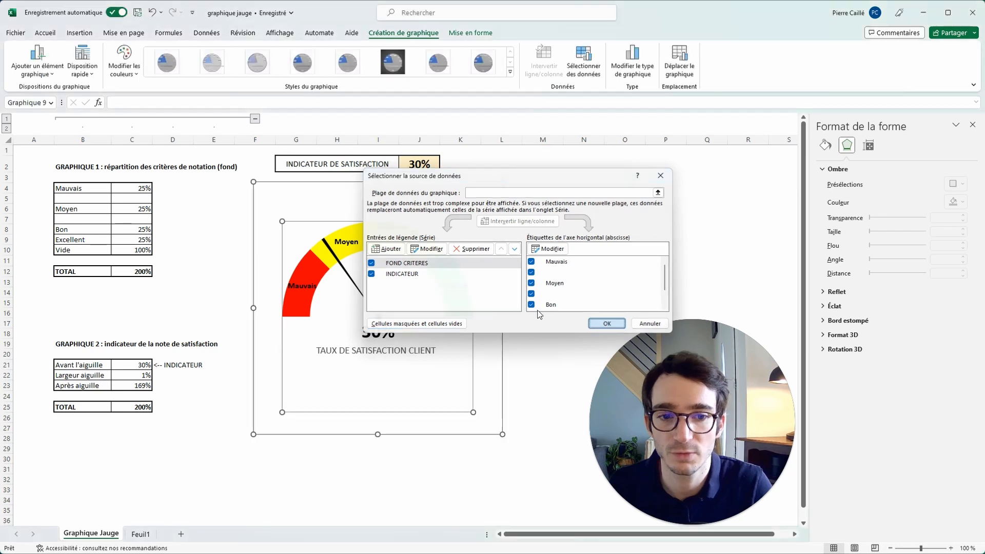
left_click(606, 323)
Step: Collapse the grouped columns B:E and set the satisfaction indicator in J2 to 45%
left_click(213, 188)
left_click(255, 119)
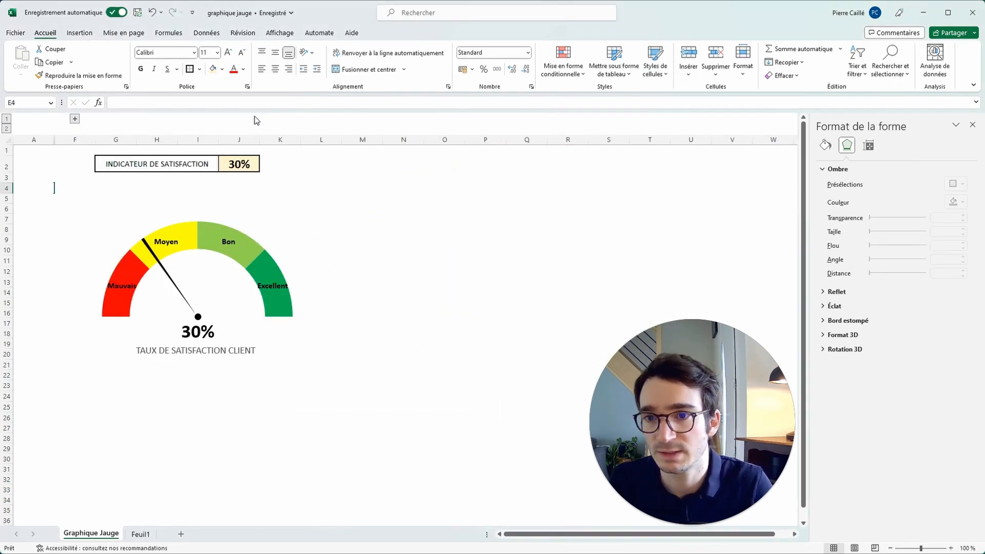
left_click(209, 176)
left_click(232, 163)
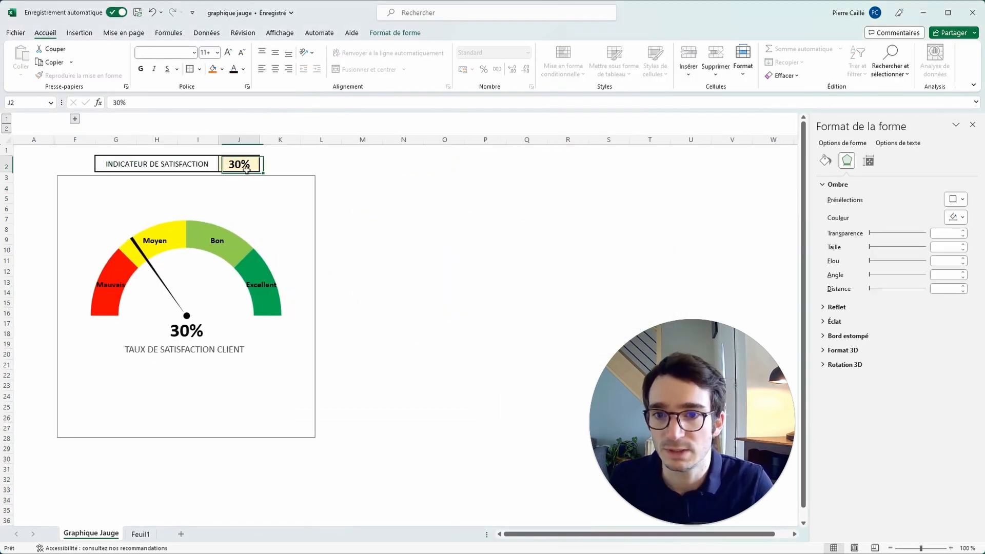
type("45%")
key("Return")
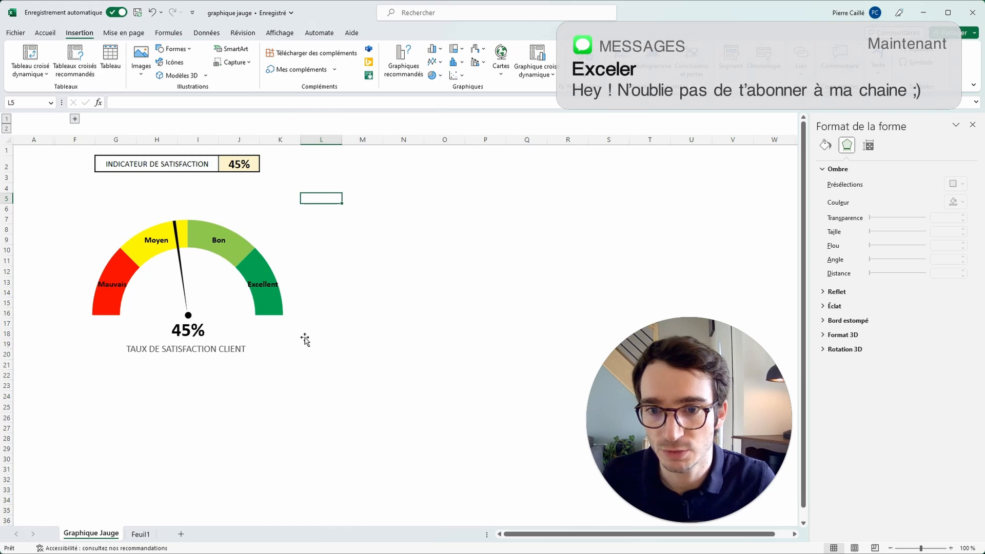
Step: Copy columns B:E to M:P, collapse the original group, and move the copied GRAPHIQUE 2 block up to M15:P25
left_click(77, 120)
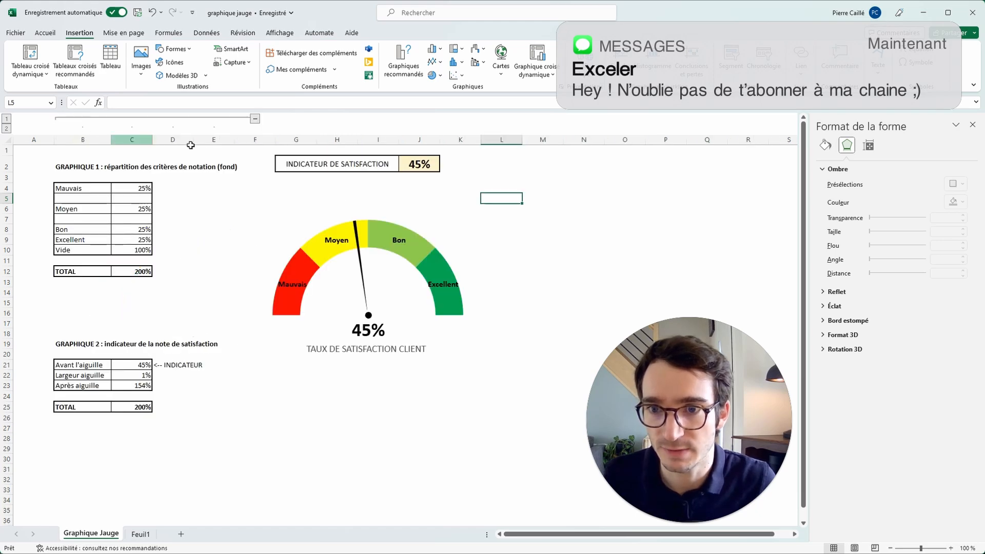
left_click_drag(214, 140, 69, 141)
key("ctrl+c")
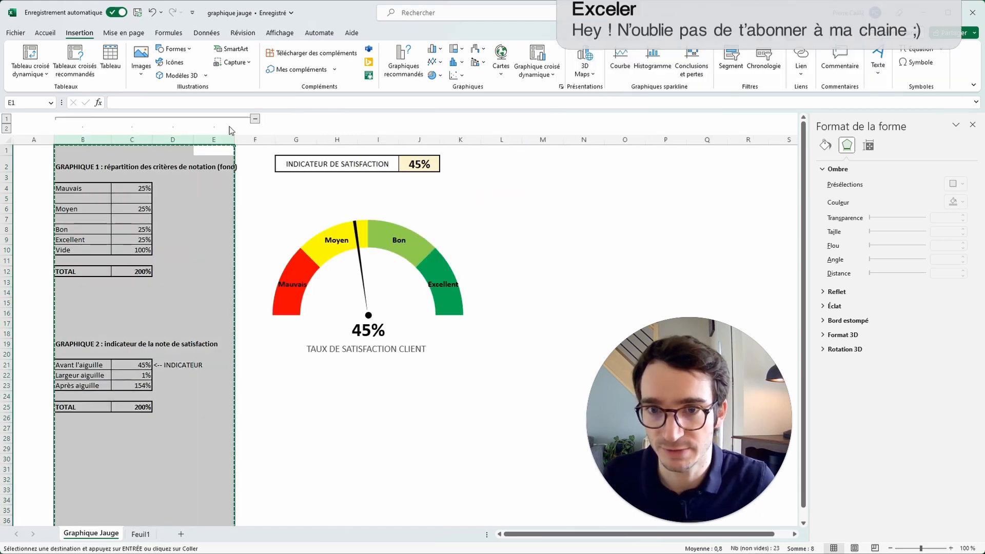
left_click(550, 140)
key("ctrl+v")
left_click(255, 119)
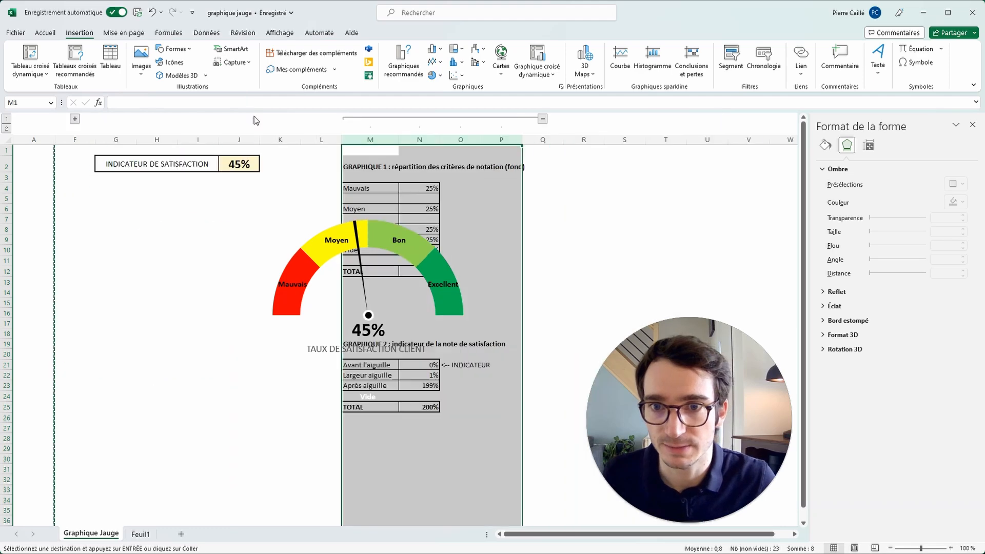
left_click_drag(370, 334, 510, 439)
left_click_drag(451, 333, 454, 300)
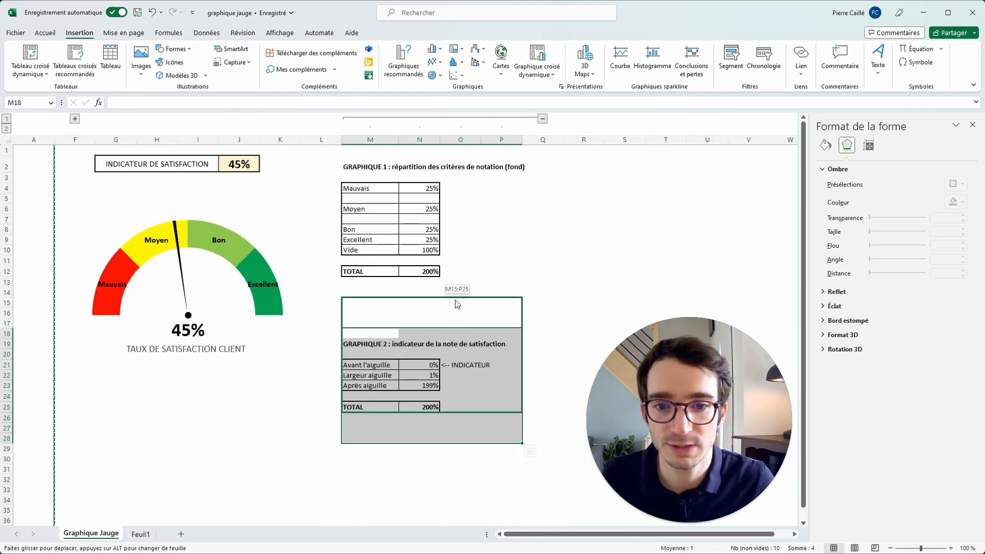
Step: Enter the title "GRAPHIQUE 3 : tranche de prix" in M25 and the heading "Chiffre d'affaire" in M27
left_click(392, 408)
type("GRAPHIQUE")
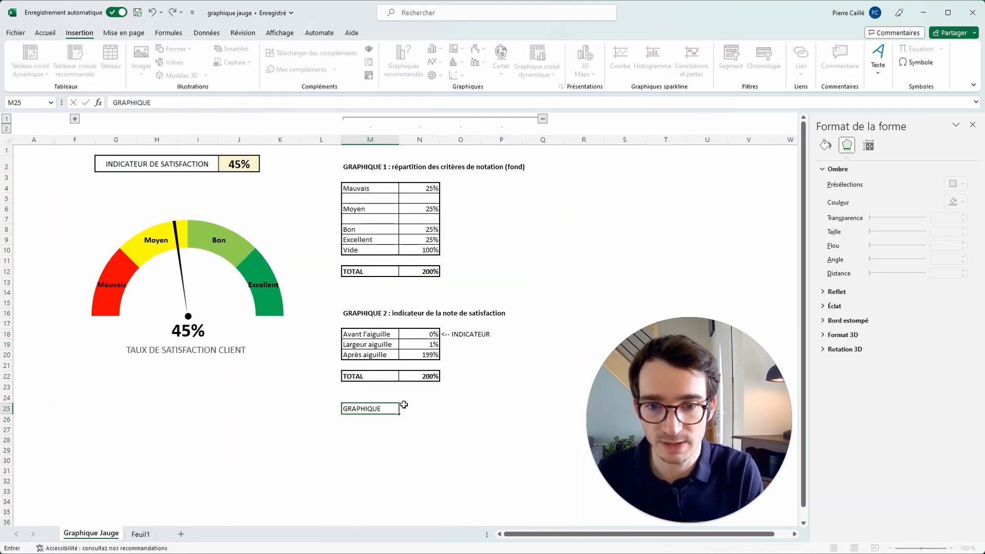
type(" 3 : trah")
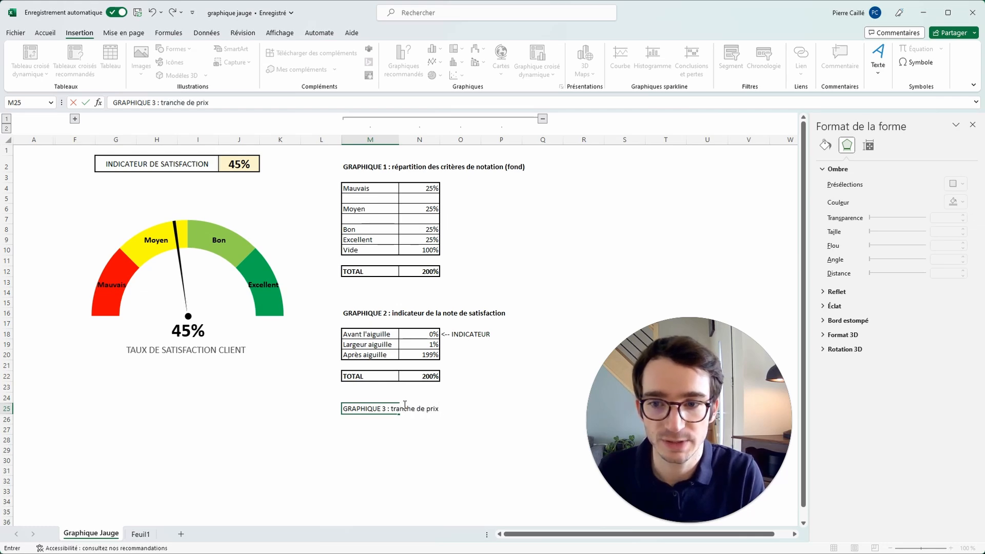
key("Return")
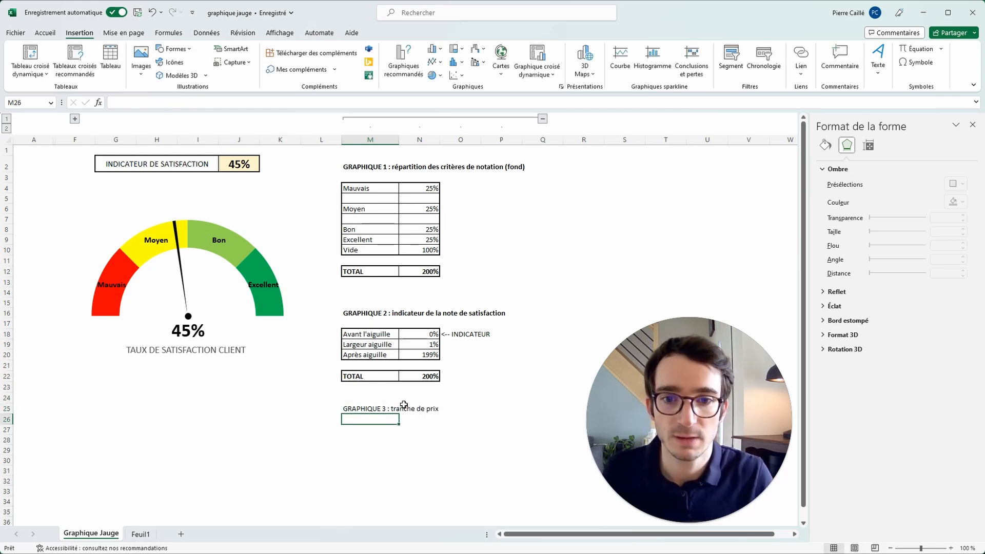
left_click(370, 429)
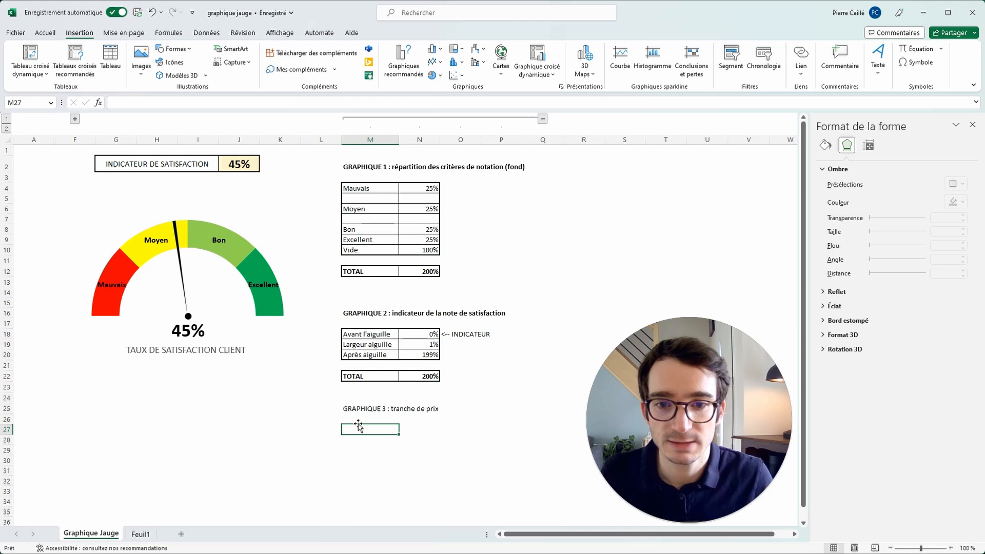
type("Chiffr")
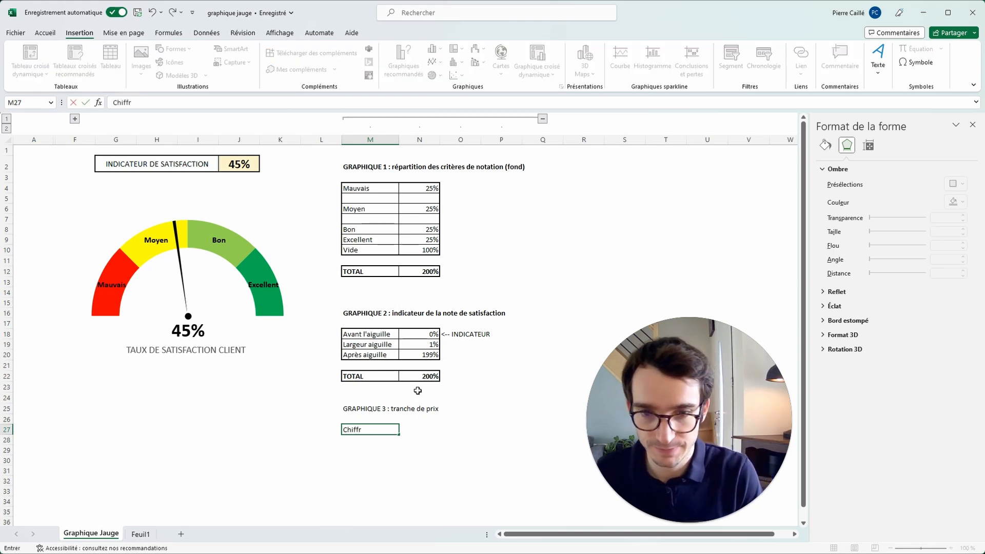
type("e d'affai")
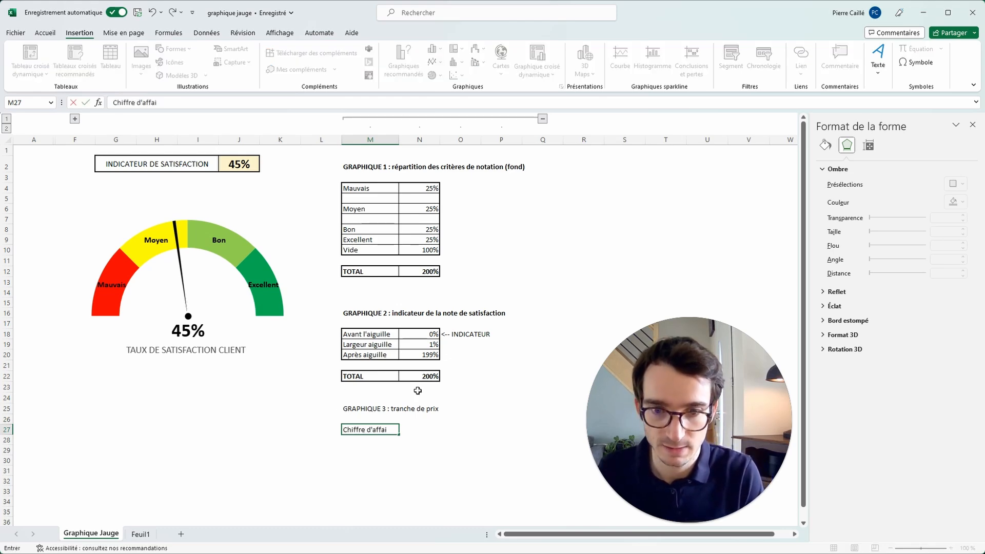
type("re")
key("Return")
Step: Add the first revenue row with "Secteur 1" in M28 and 10000 in N28
scroll(405, 392, "down", 2)
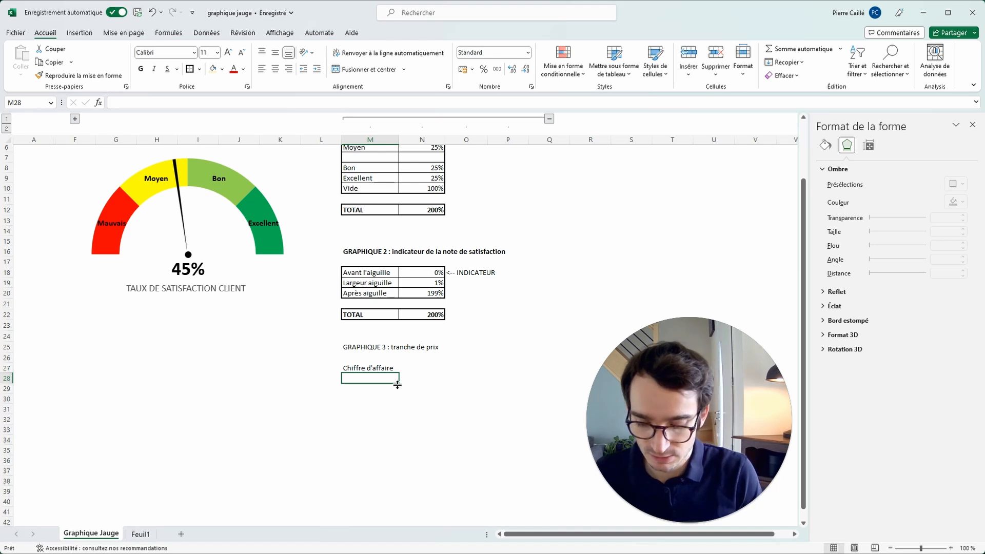
type("Secteur 1")
key("Return")
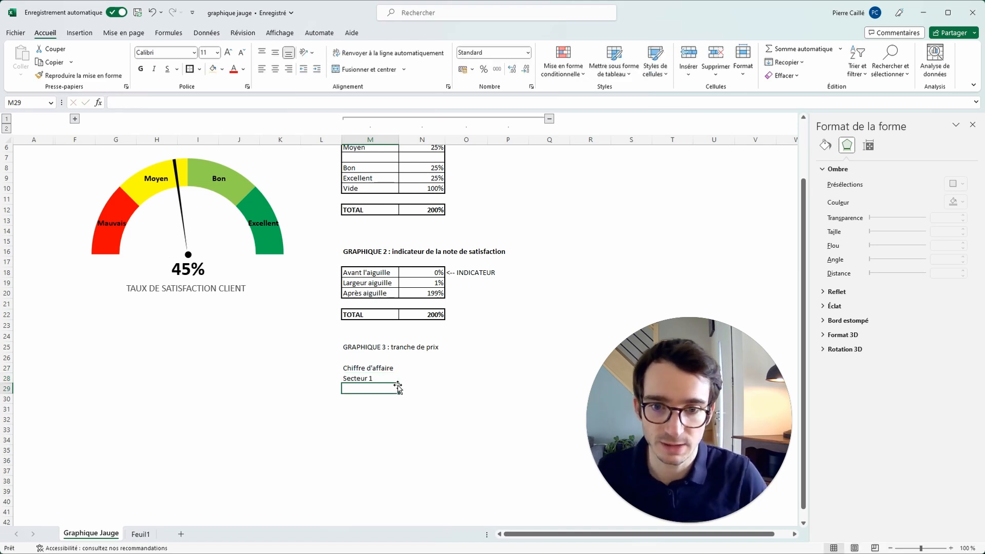
left_click(409, 377)
type("10000")
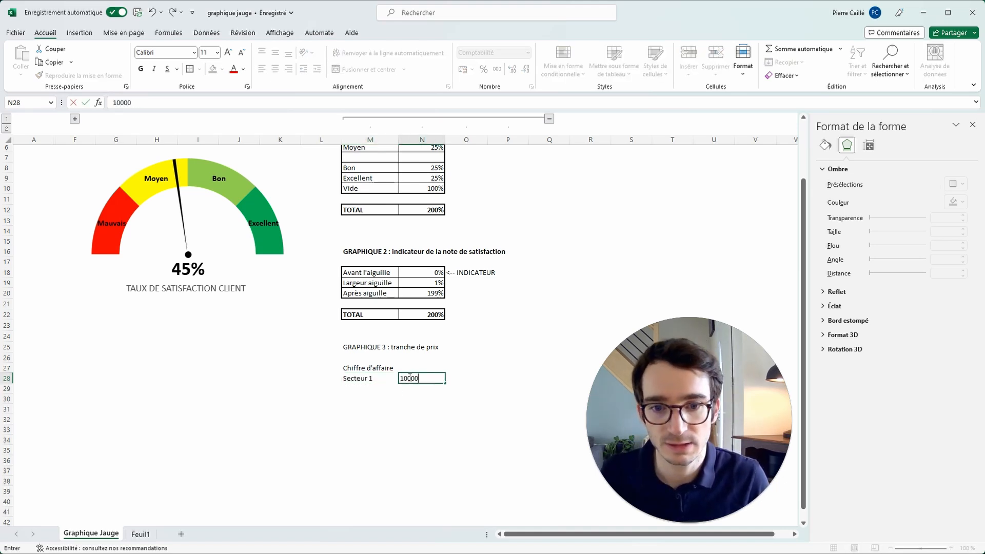
key("Return")
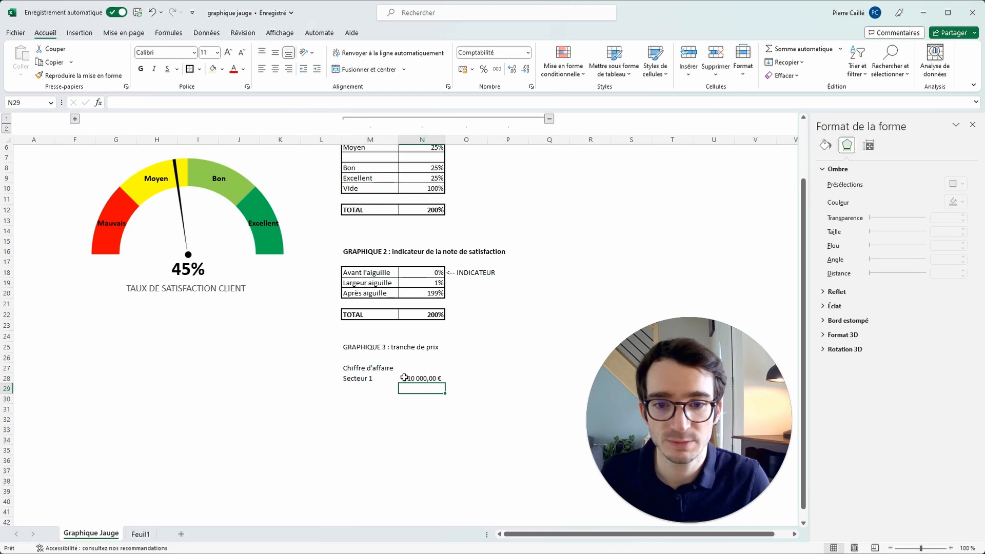
left_click(381, 378)
left_click(426, 380)
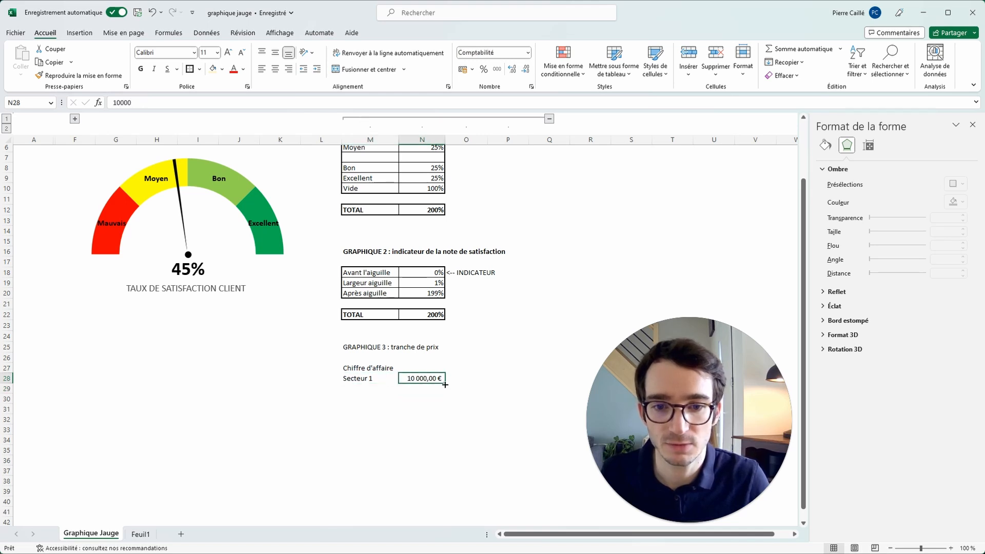
left_click(386, 380)
left_click(431, 386)
left_click(450, 379)
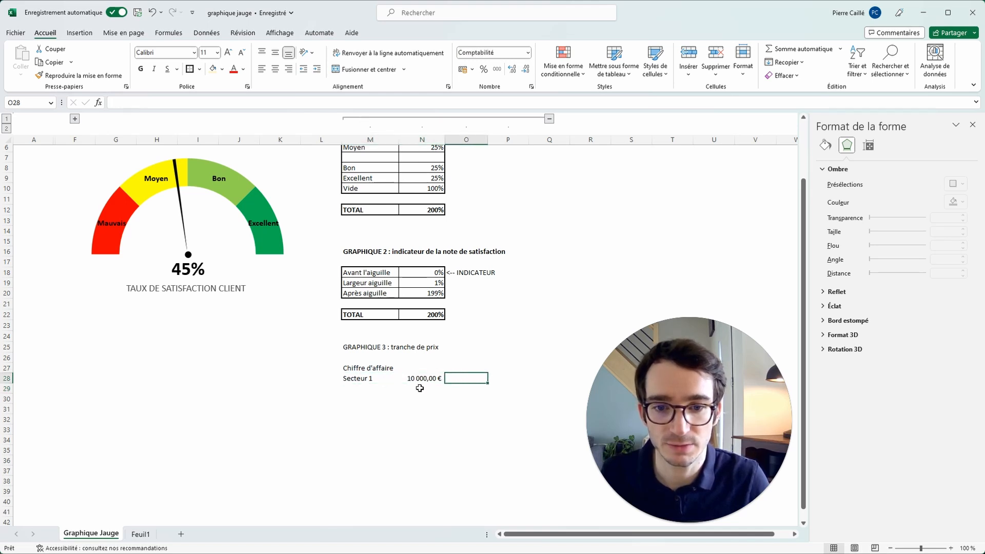
Step: Extend the revenue table through Secteur 10 in row 37, with 10 000,00 € for each sector and N38 cleared
left_click(413, 379)
key("ctrl+c")
left_click_drag(421, 388, 421, 482)
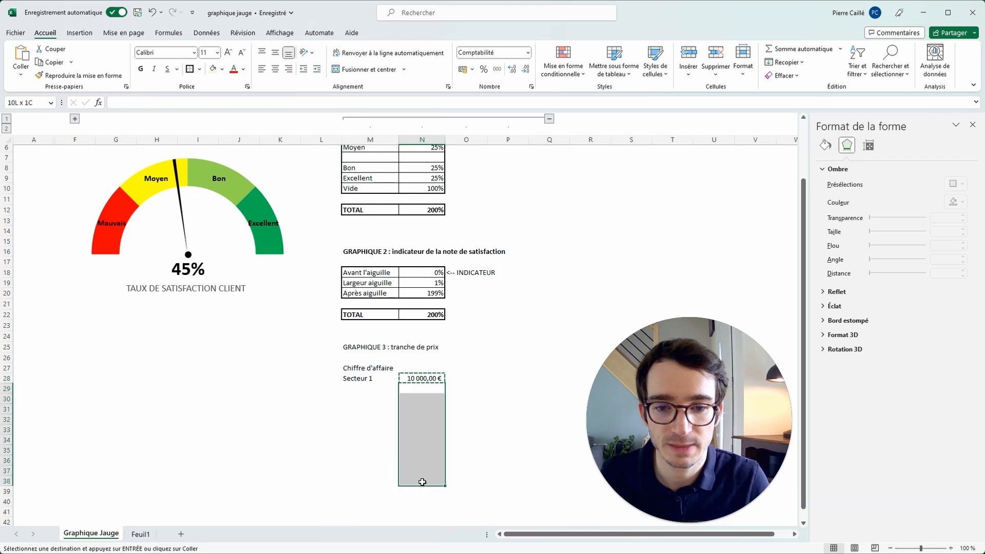
key("ctrl+v")
left_click(384, 380)
left_click_drag(399, 383, 385, 474)
left_click(380, 501)
left_click(429, 480)
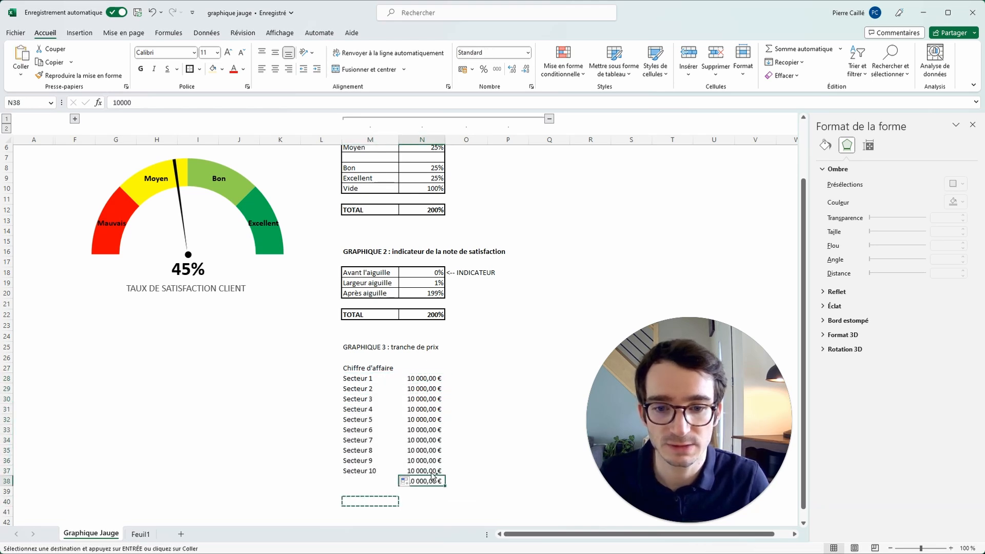
key("Delete")
Step: Enter 0 in O27 beside the Chiffre d'affaire heading and apply the euro accounting format
left_click(464, 429)
left_click(463, 379)
left_click(455, 369)
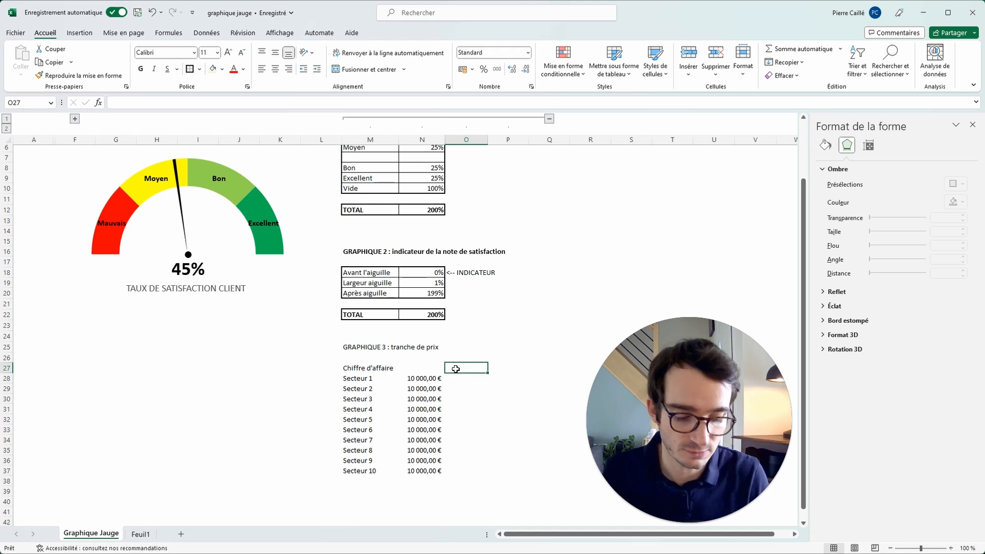
type("0")
key("Return")
left_click(455, 369)
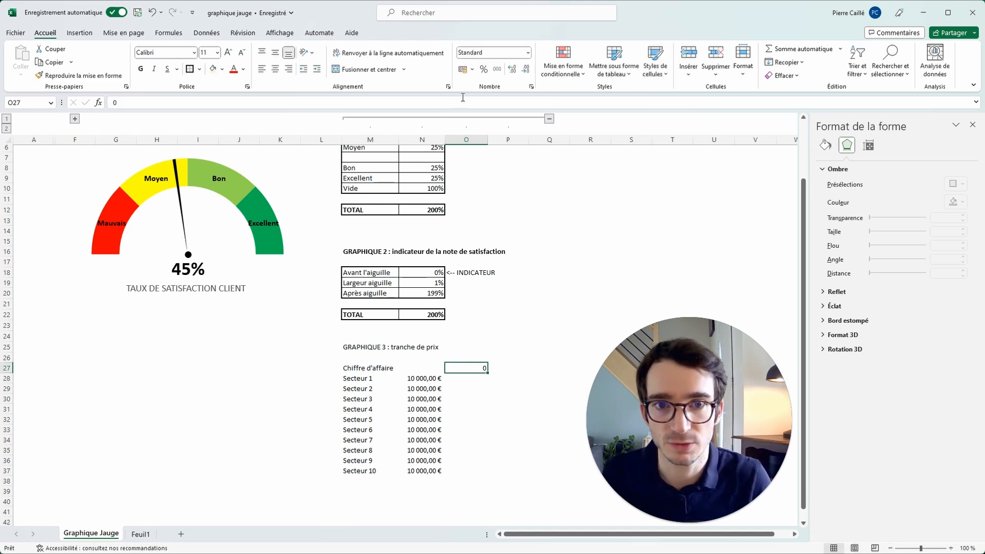
left_click(462, 68)
key("Return")
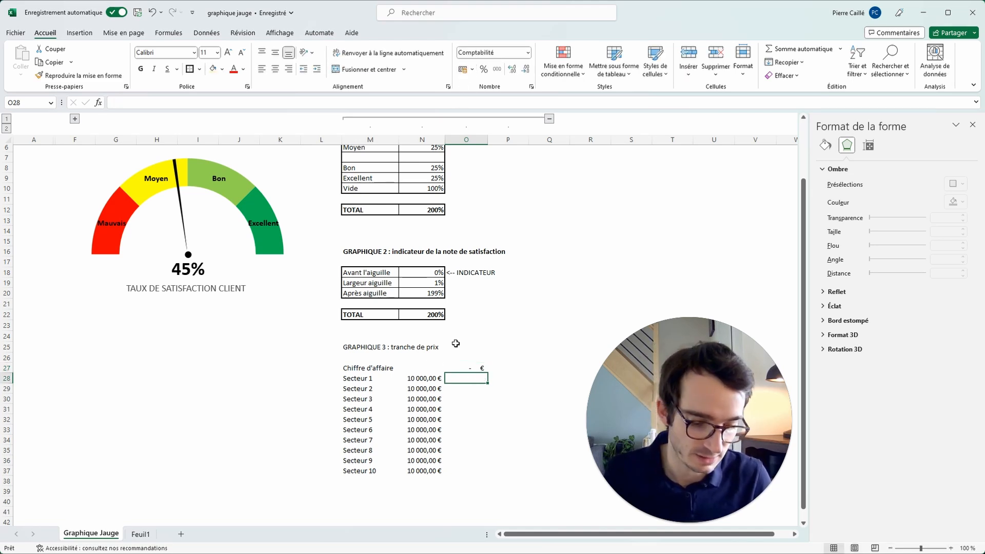
Step: Build the running total with =N28+O27 in O28, fill it through O37, and widen column O to fit the amounts
type("=")
key("Left")
type("+")
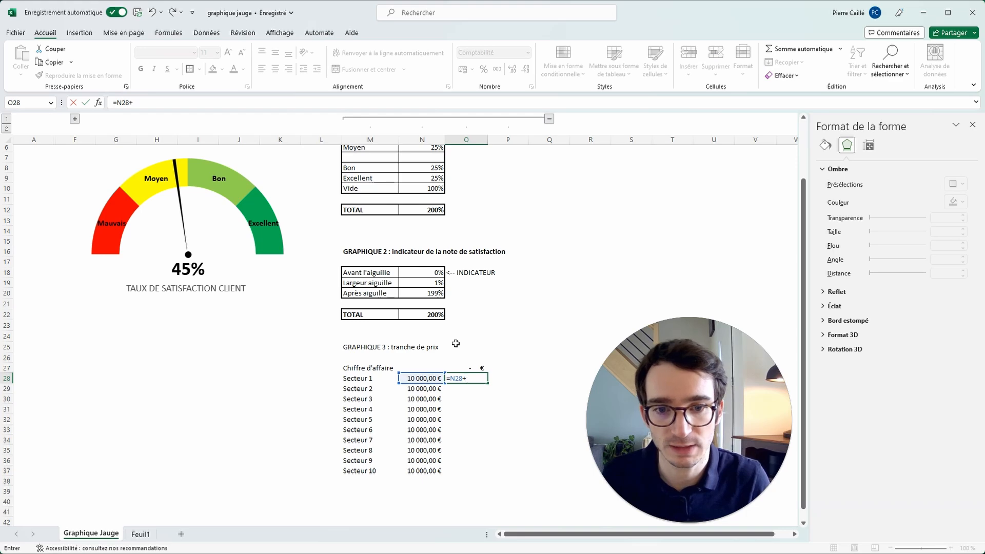
key("Up")
key("Return")
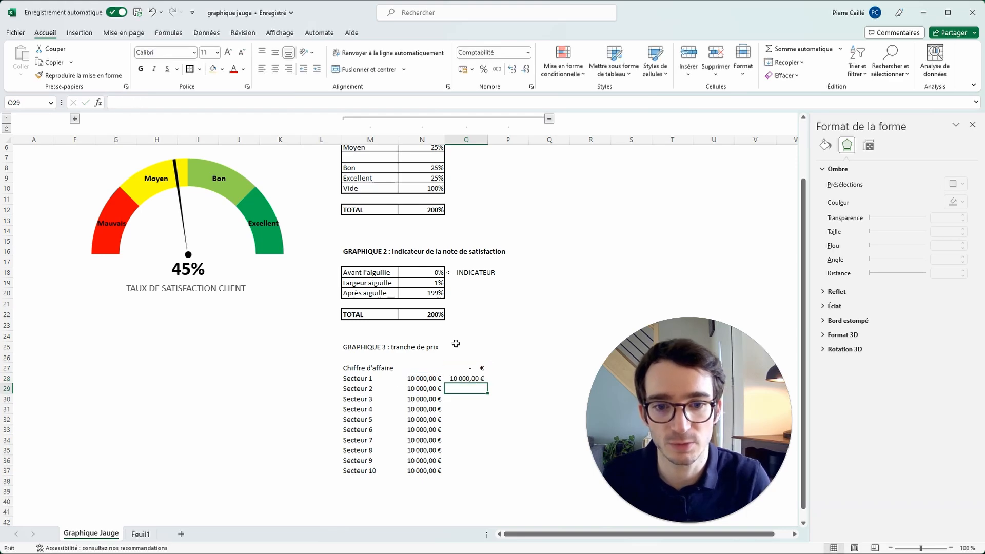
left_click(465, 374)
left_click_drag(487, 383, 477, 476)
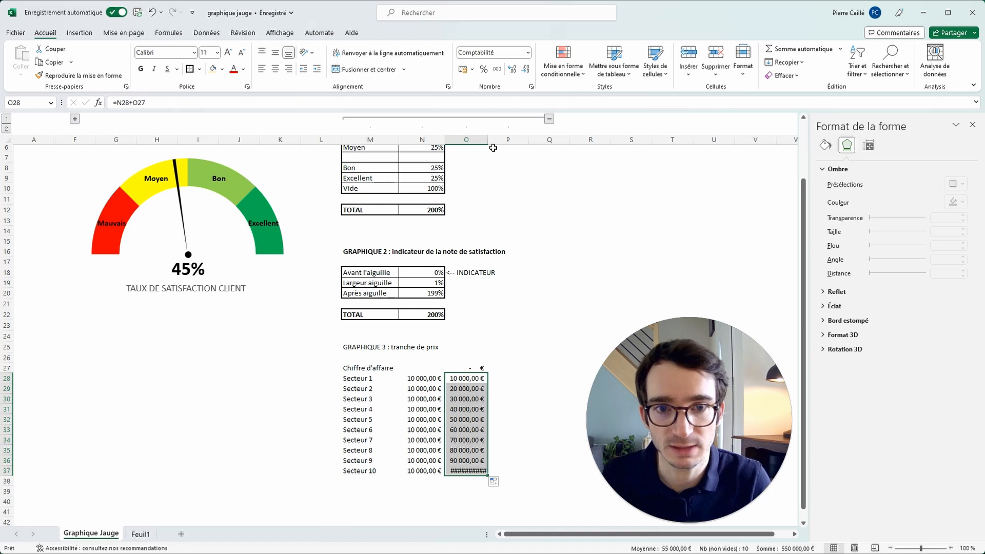
left_click_drag(487, 139, 492, 139)
left_click(475, 346)
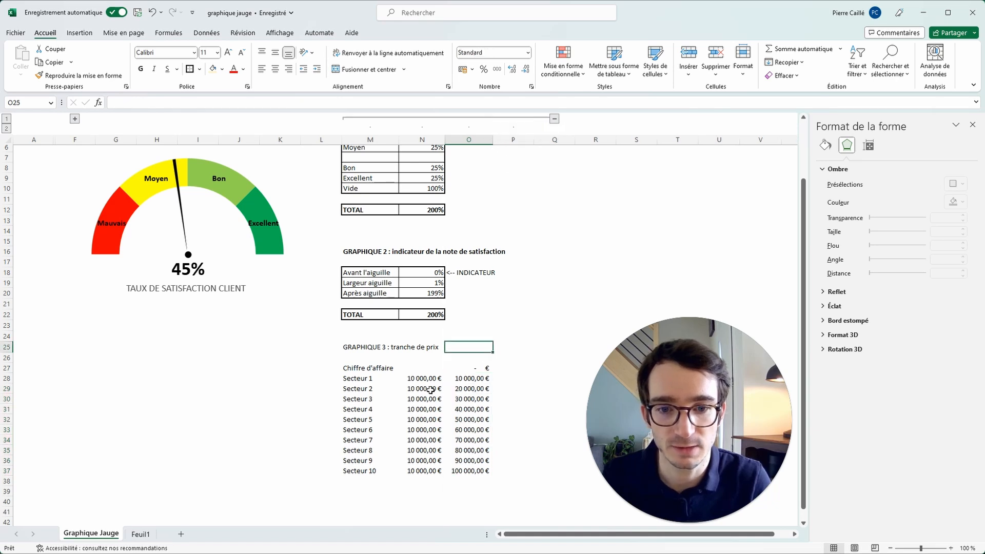
Step: Add a "SOMME" row in row 38 that sums the amounts in columns N and O
left_click(371, 483)
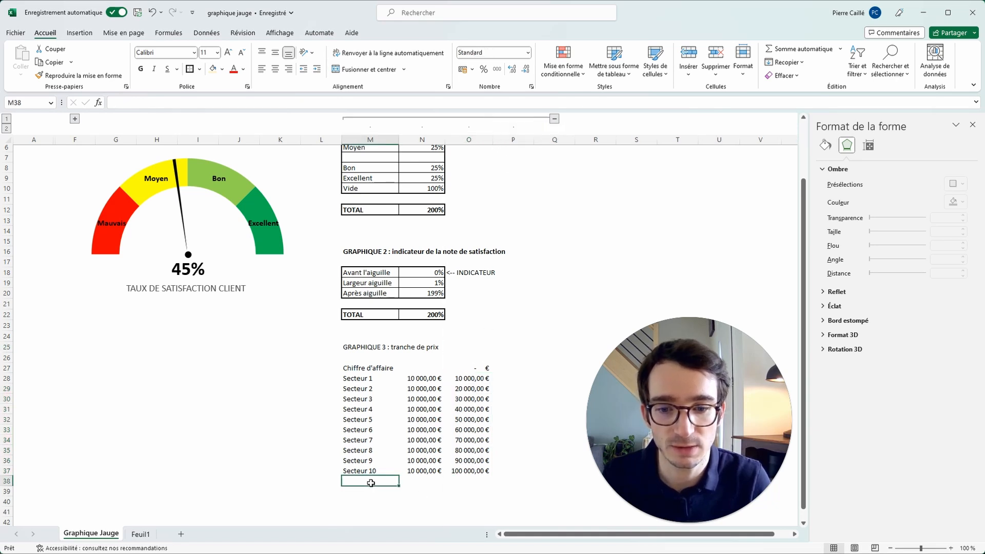
type("SOMME")
left_click(421, 481)
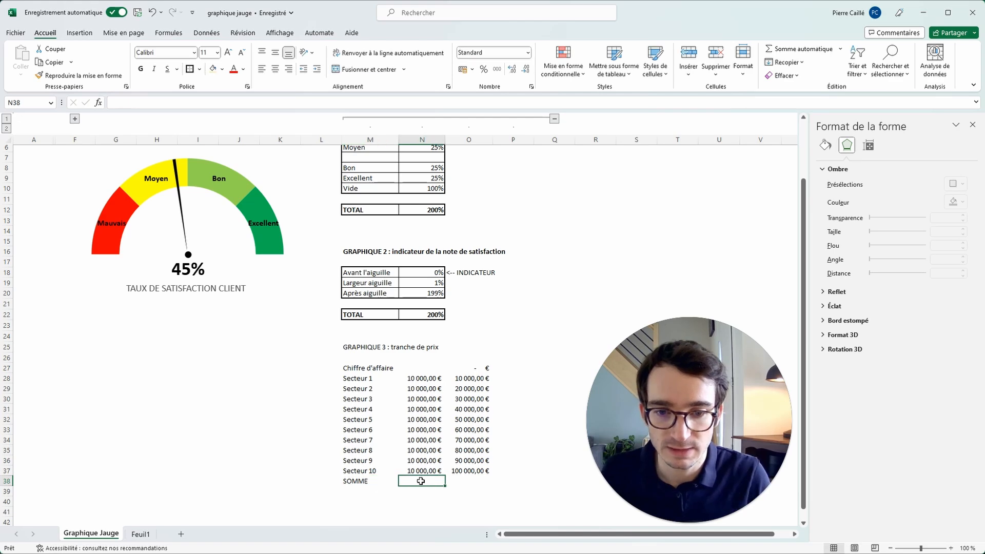
key("alt+equal")
key("ctrl+Return")
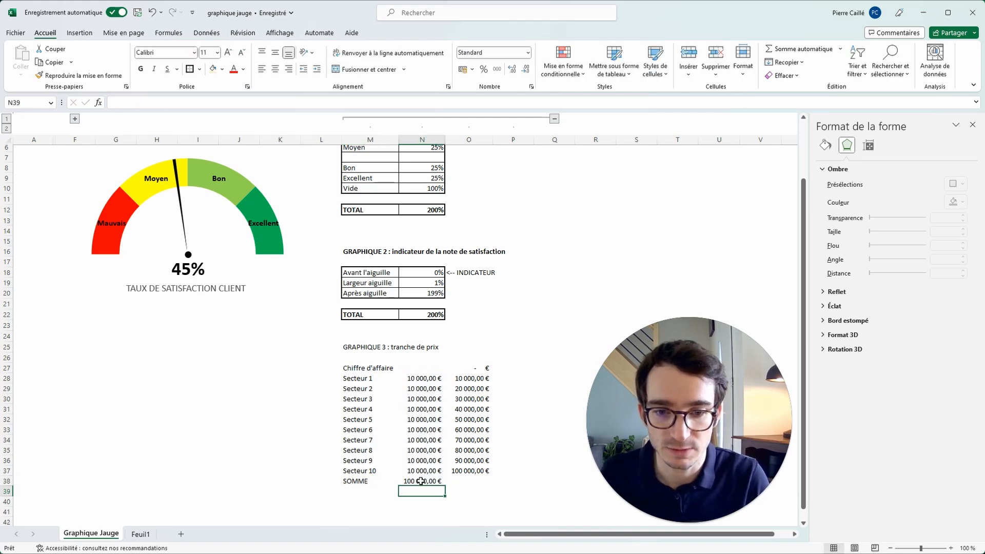
key("Tab")
key("alt+equal")
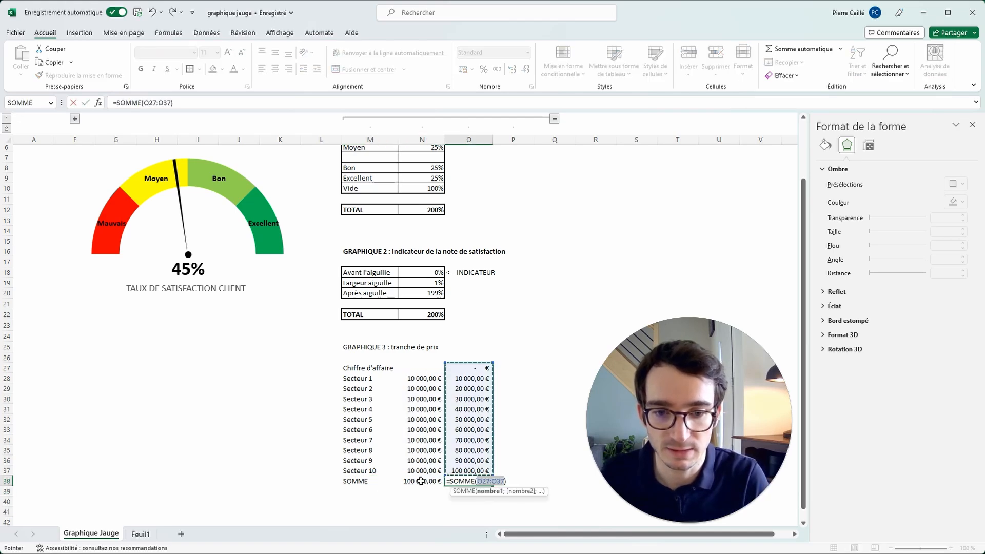
key("Return")
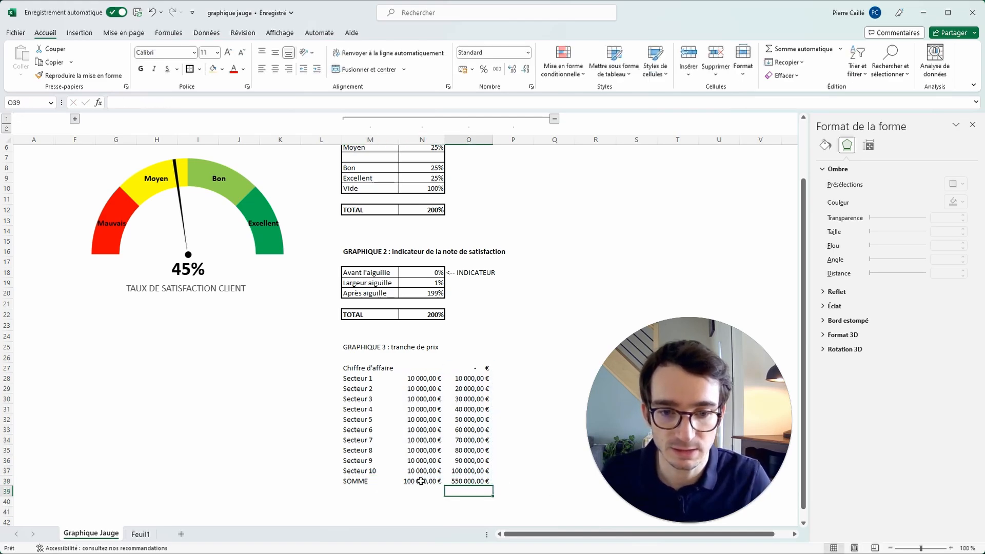
Step: Replace the Avant l'aiguille formula in N18 with 30%
left_click(536, 403)
left_click(471, 368)
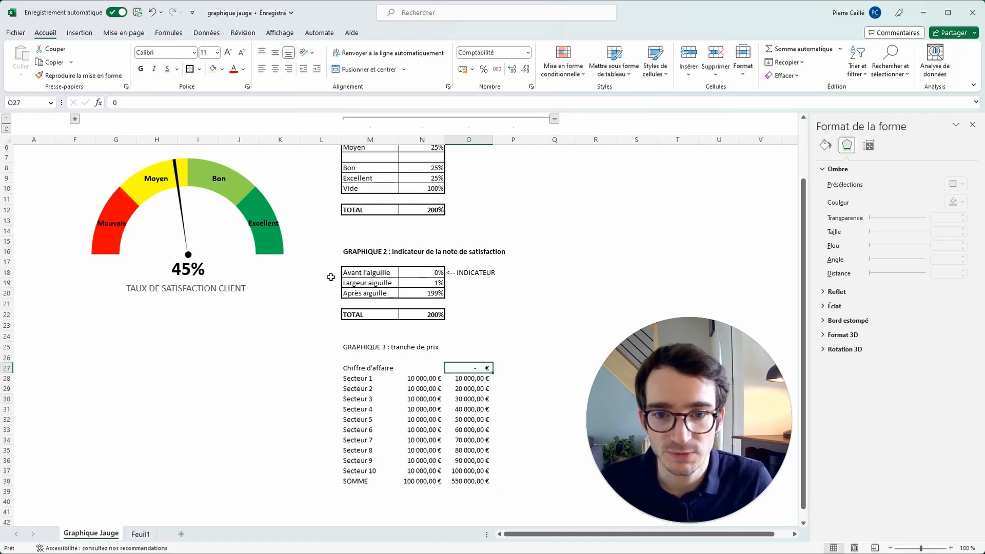
left_click(424, 272)
left_click(380, 292)
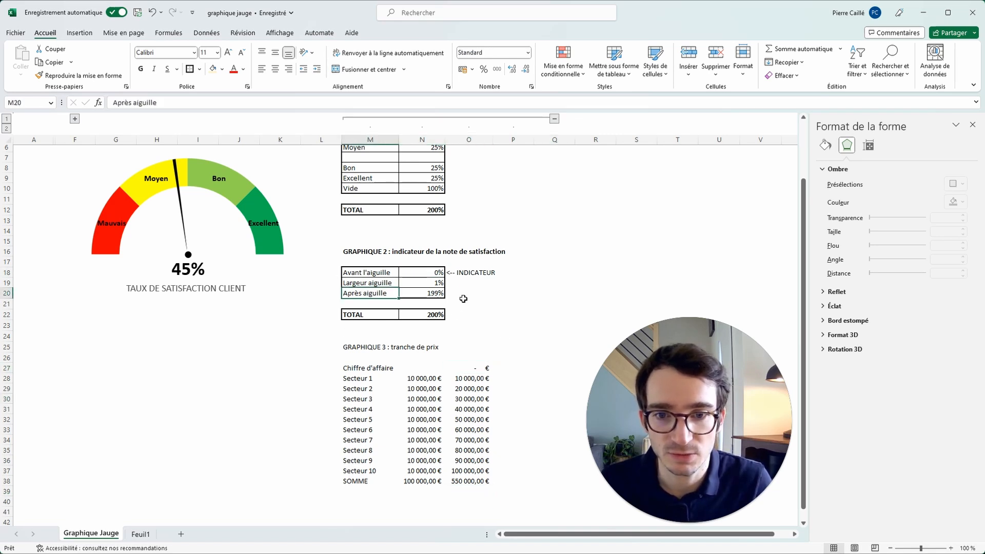
left_click(415, 282)
left_click(410, 273)
type("30")
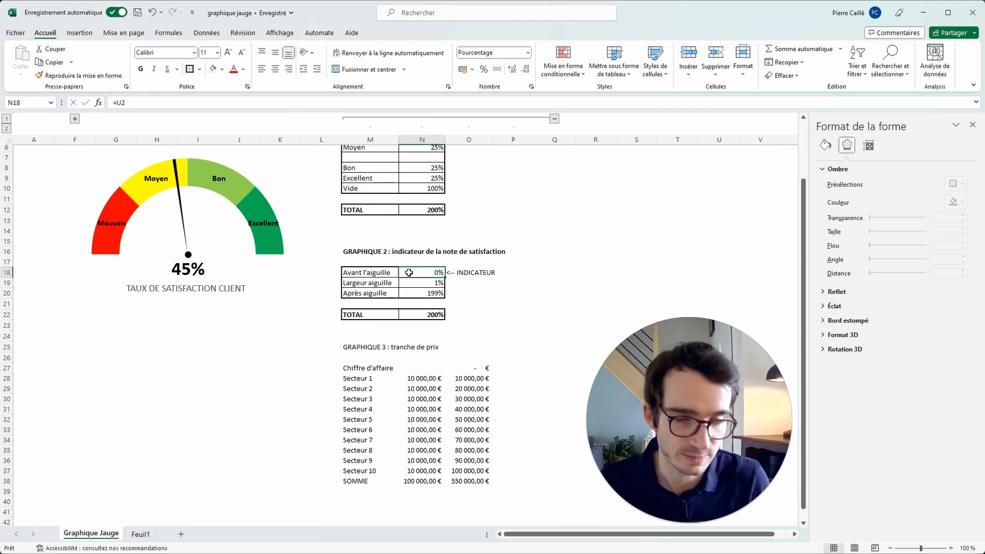
key("Return")
Step: Delete cells M5:O7, the Moyen row and the blank rows around it, shifting the cells below up
scroll(434, 274, "up", 2)
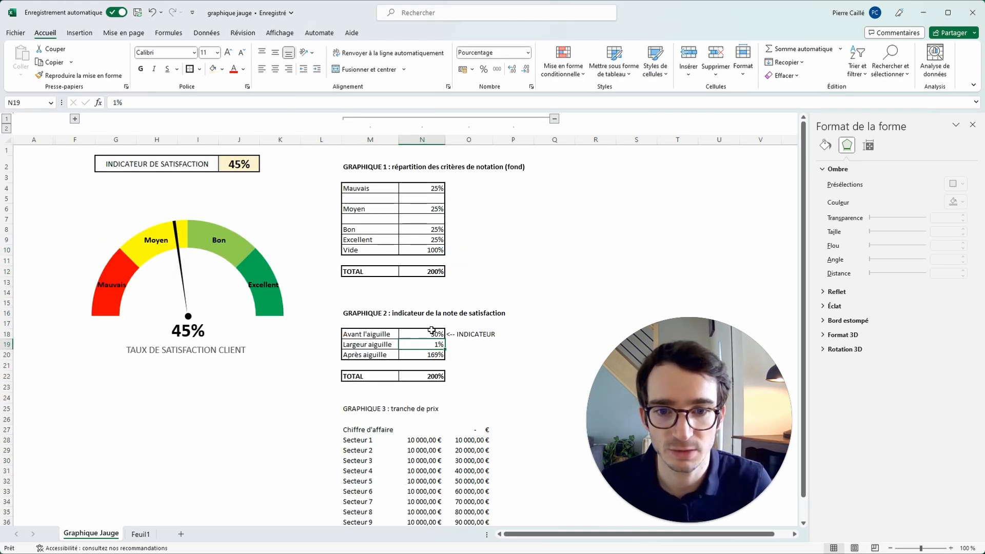
left_click(468, 226)
left_click_drag(362, 189, 472, 198)
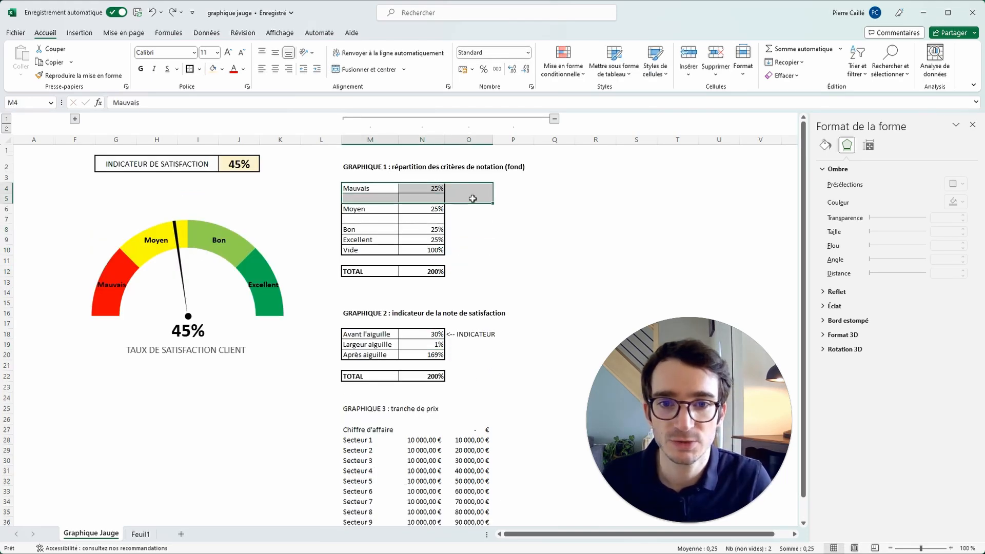
left_click(471, 198)
left_click_drag(387, 199, 469, 199)
left_click_drag(367, 220, 455, 220, "ctrl")
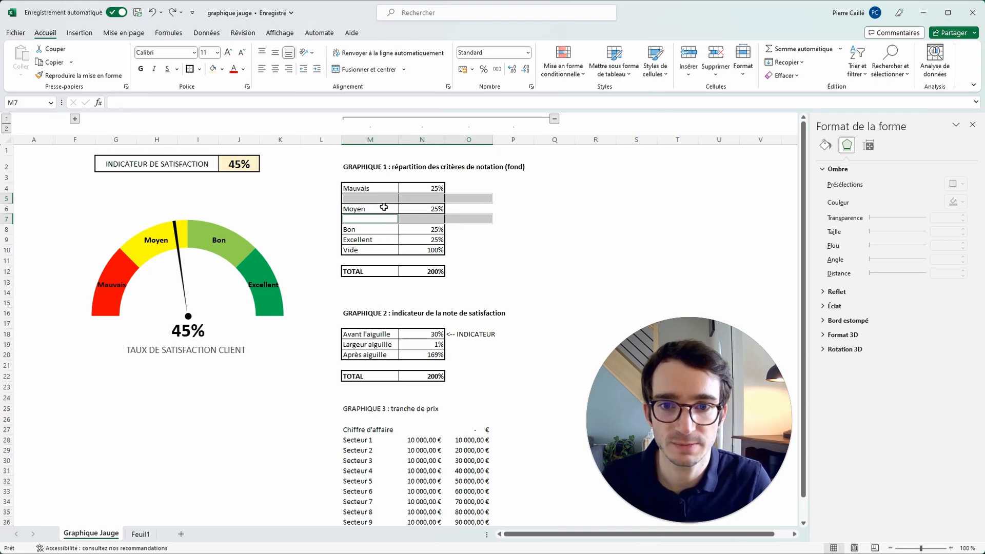
left_click_drag(384, 207, 466, 208, "ctrl")
right_click(468, 208)
left_click(503, 343)
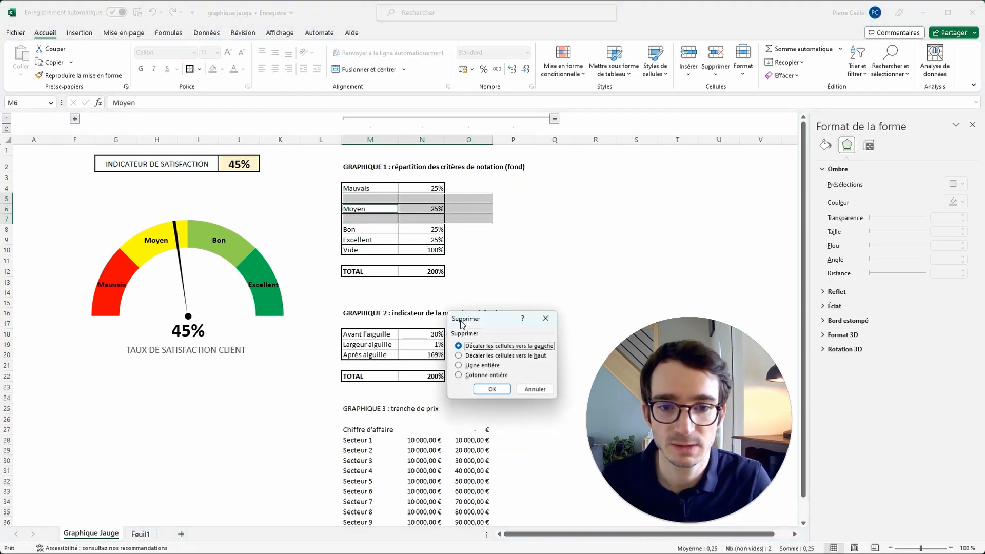
left_click(478, 355)
left_click(485, 387)
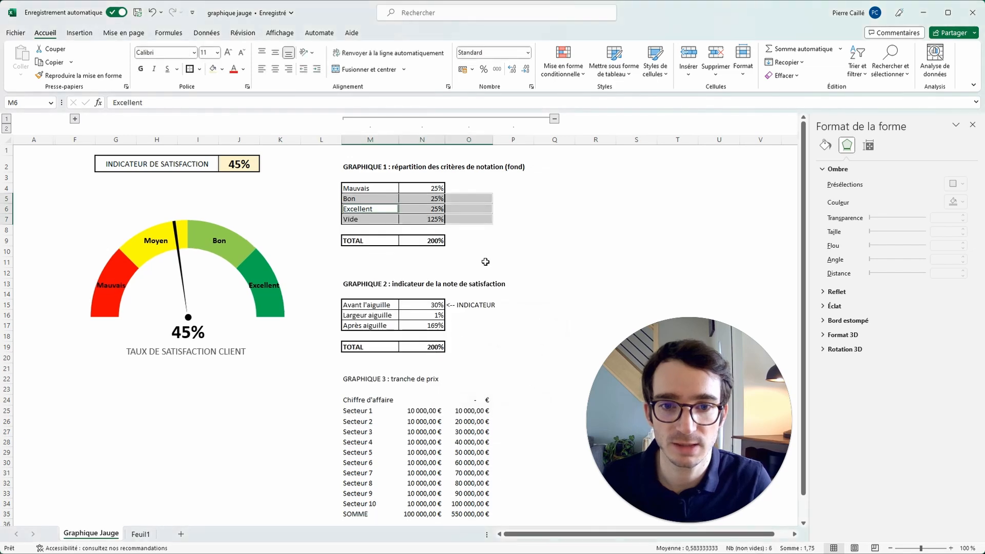
Step: Examine the Vide formula in N7 and the TOTAL cells N9 and N19
left_click(475, 240)
left_click(414, 218)
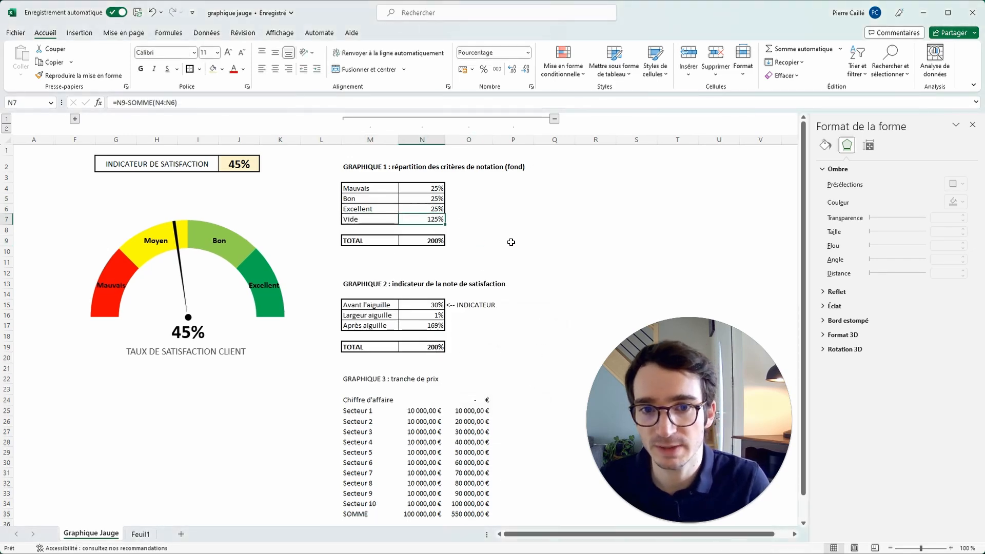
left_click(421, 241)
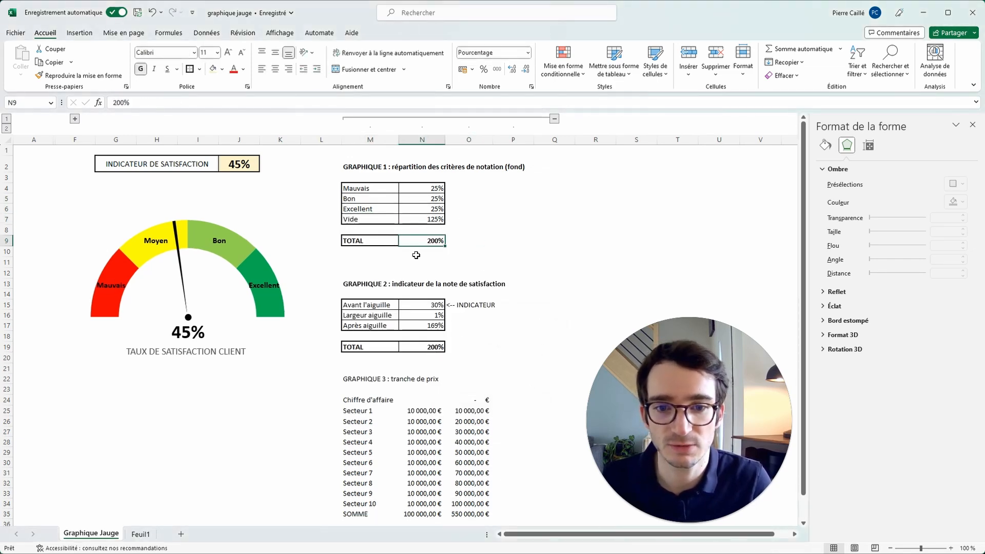
scroll(416, 255, "down", 2)
left_click(416, 285)
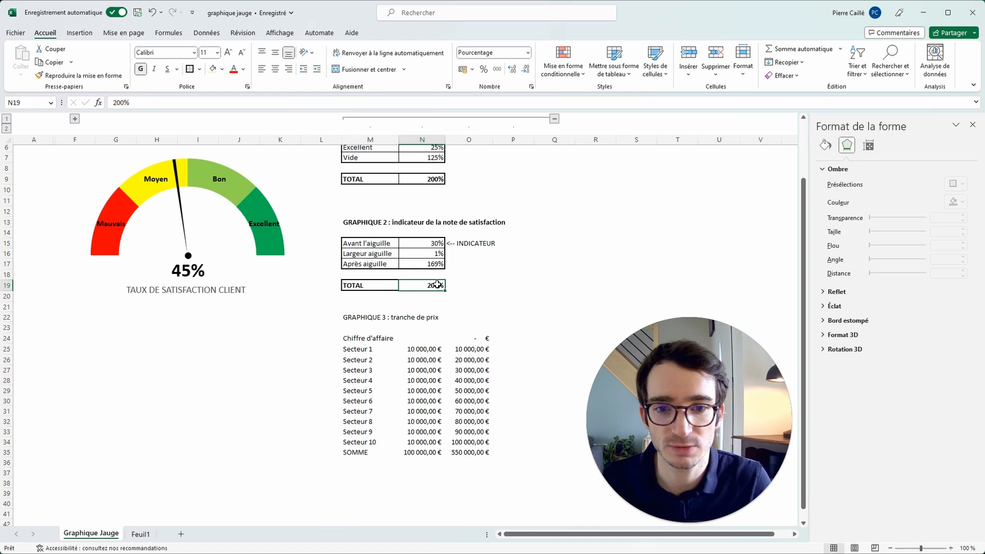
scroll(480, 301, "up", 2)
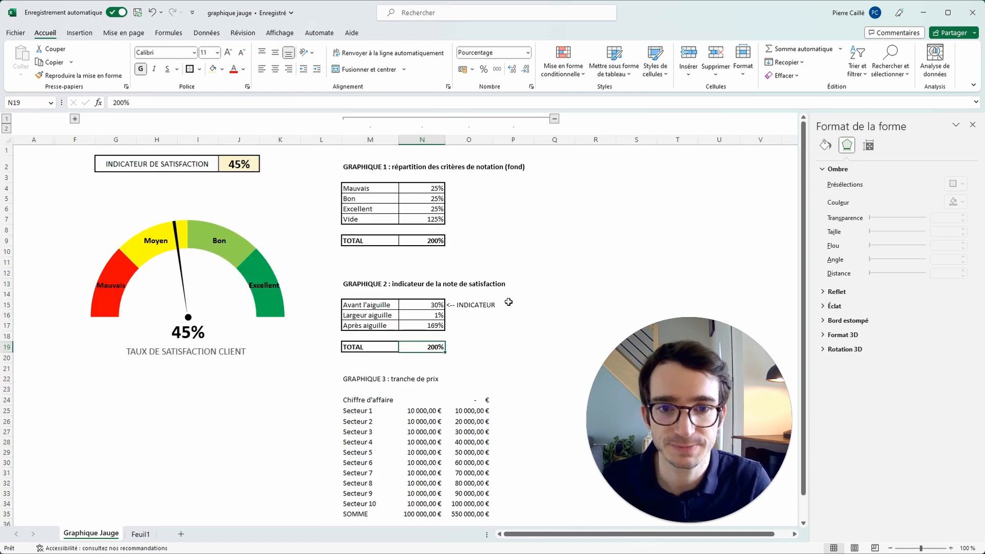
Step: Change the first table's title in M2 to "GRAPHIQUE 1 : répartition dès critères de C.A."
left_click(366, 186)
left_click(400, 165)
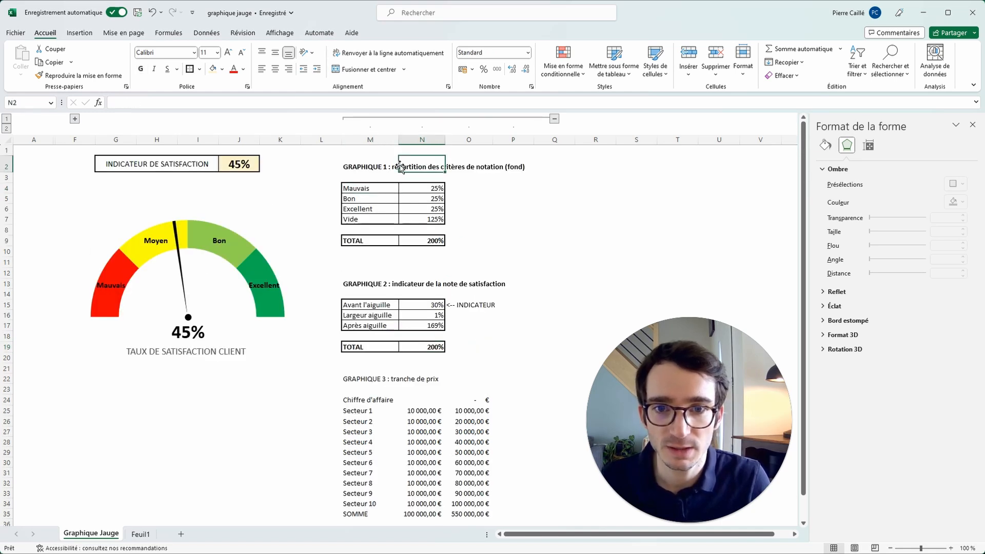
left_click(367, 168)
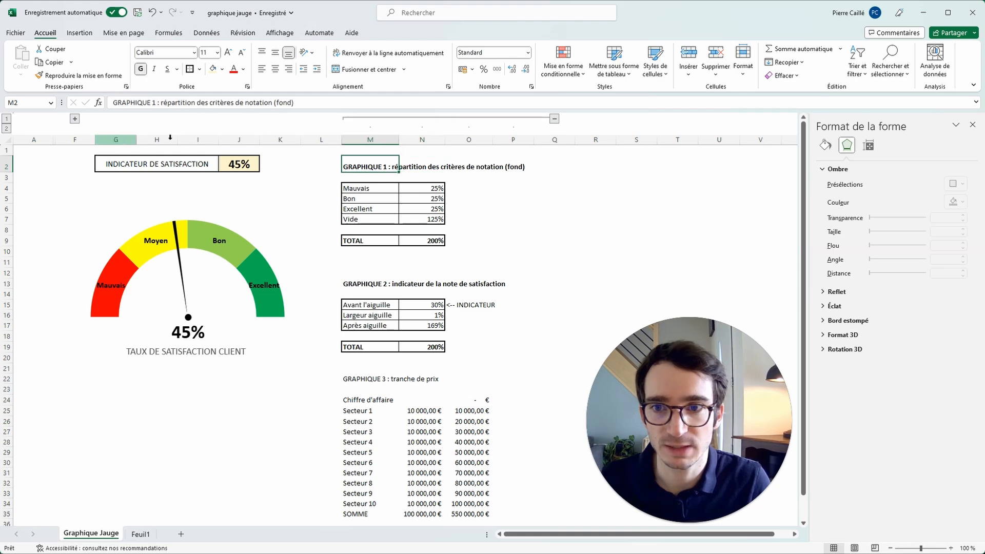
left_click_drag(162, 102, 300, 102)
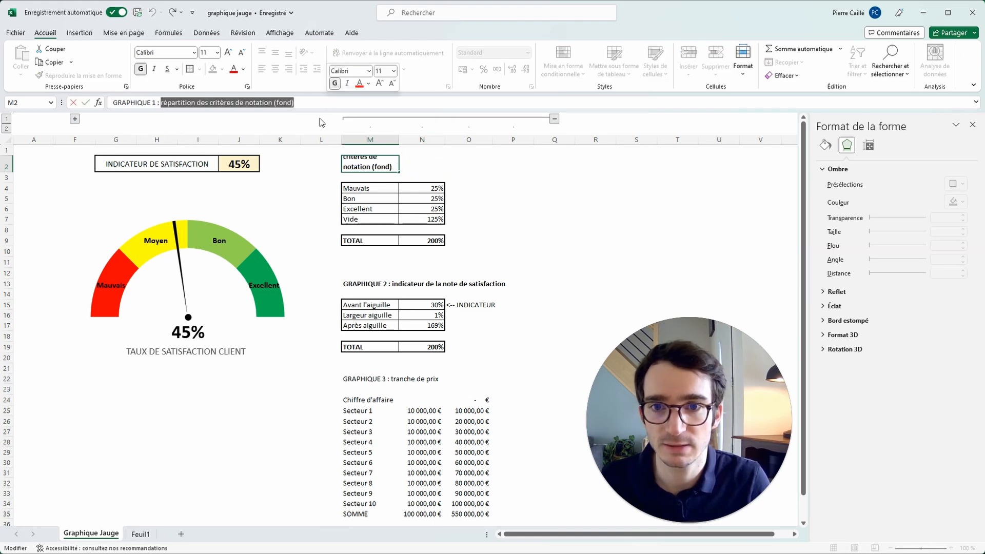
key("Delete")
type("parti")
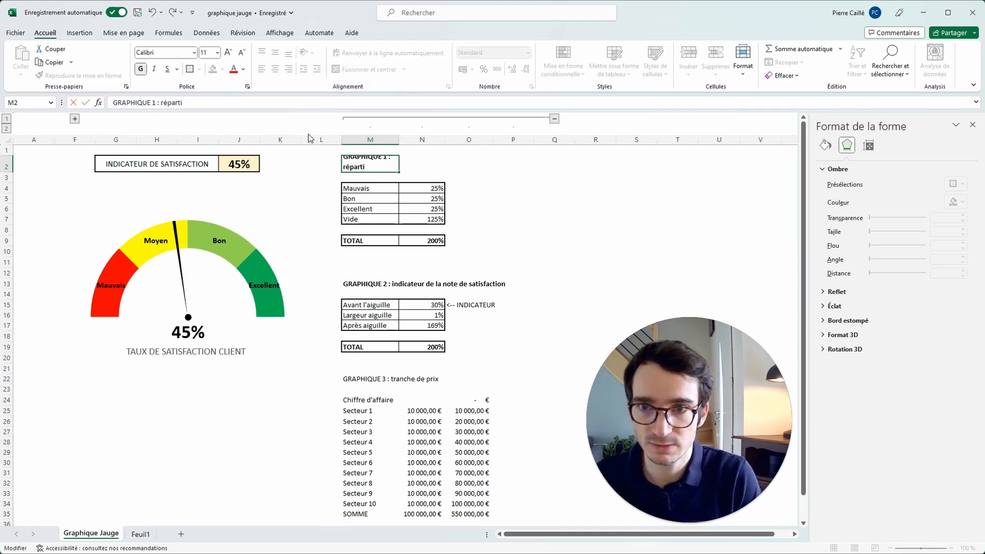
type("tion dè")
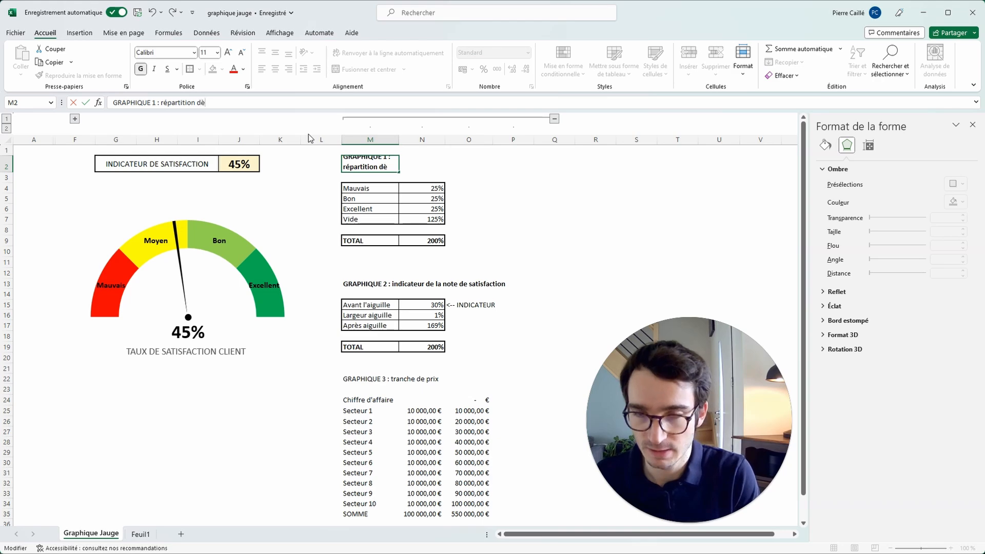
type("s critères de C.A.")
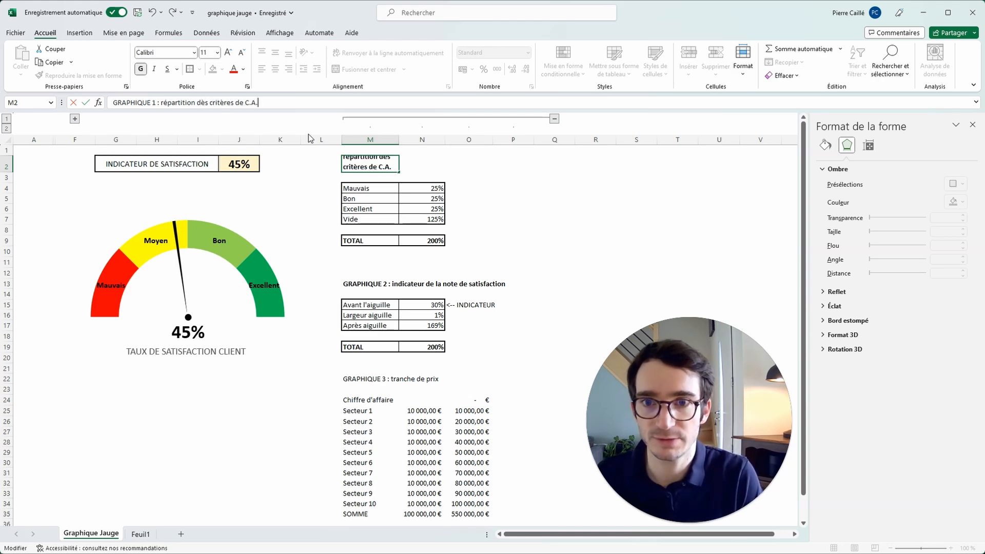
key("Return")
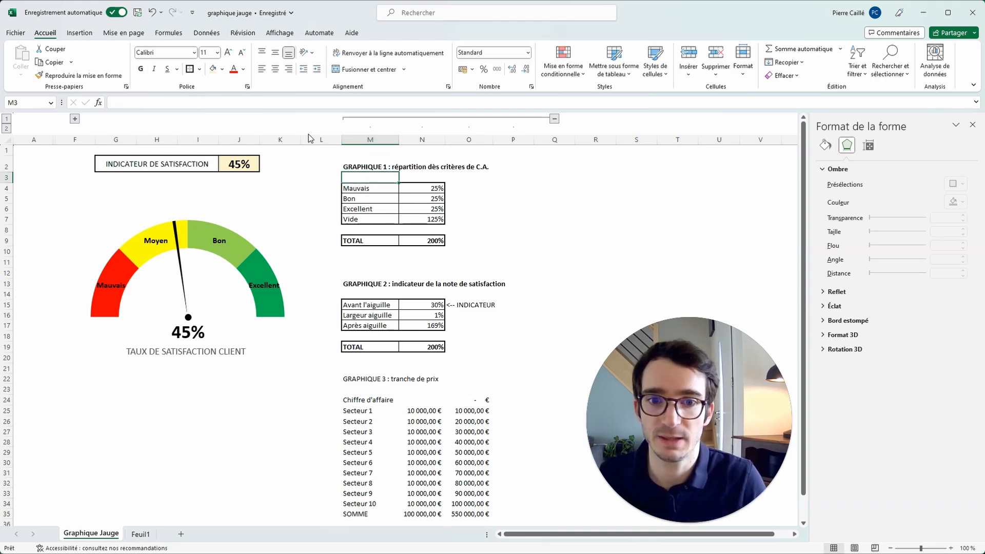
Step: Change the second table's title in M13 to "GRAPHIQUE 2 : le C.A. réalisé"
left_click(362, 283)
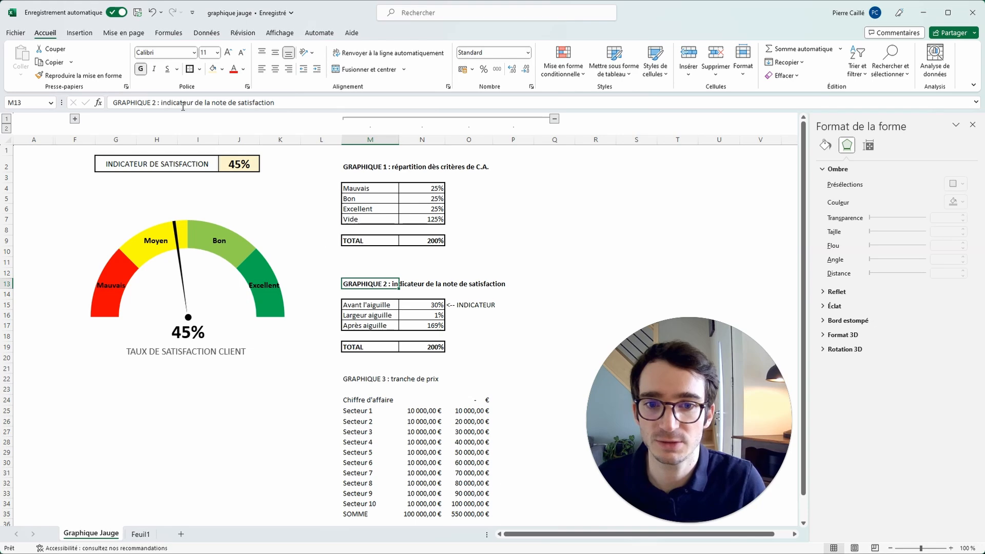
left_click_drag(162, 104, 372, 104)
type("le C.")
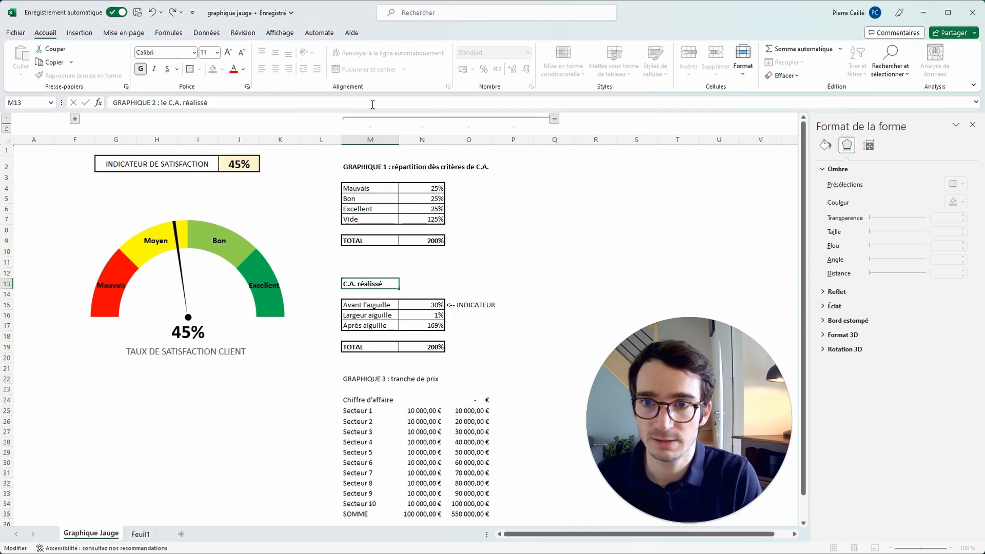
type("A. réalissé")
key("Return")
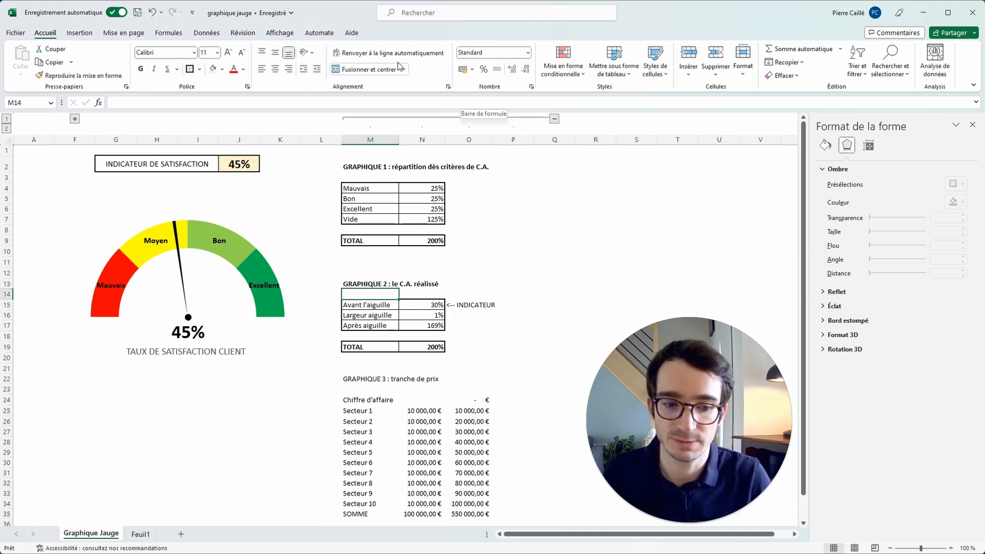
key("Up")
left_click(200, 103)
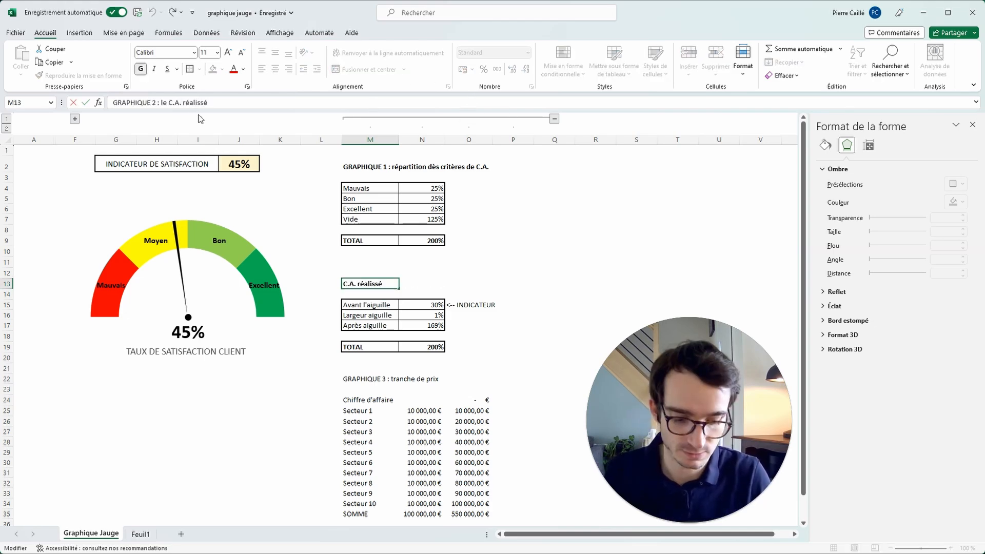
key("BackSpace")
left_click(505, 254)
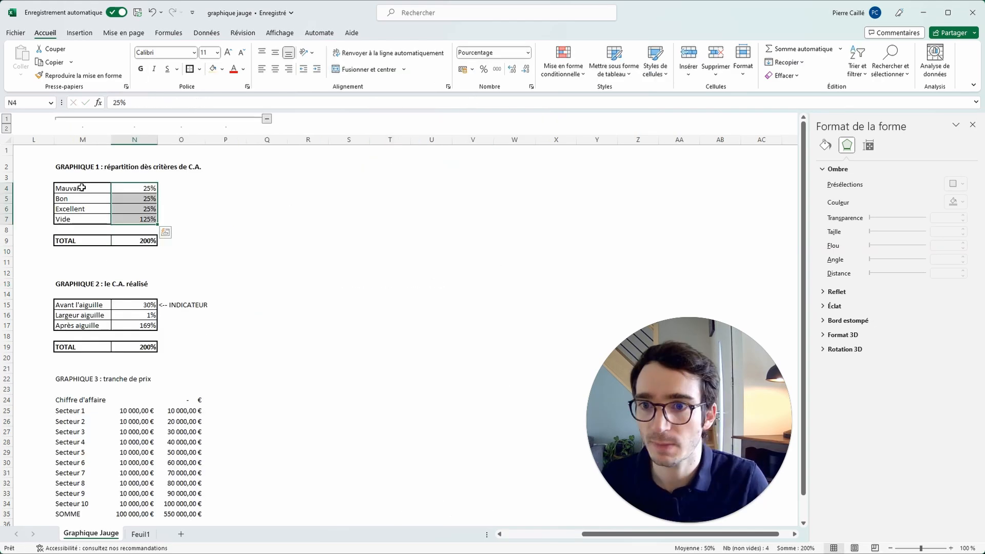
Step: Insert a doughnut chart from the criteria labels and percentages in M4:N7
left_click_drag(82, 187, 135, 219)
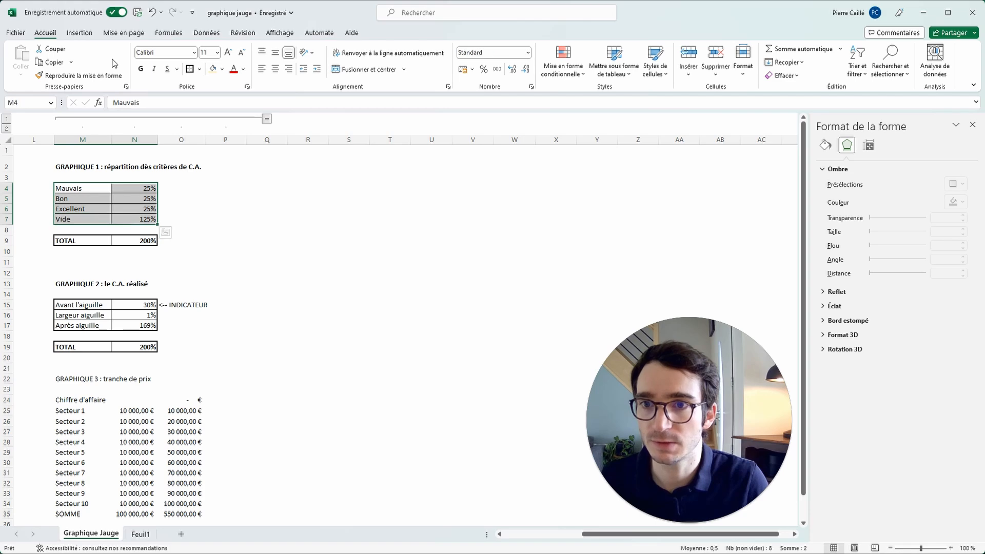
left_click(80, 33)
left_click(435, 76)
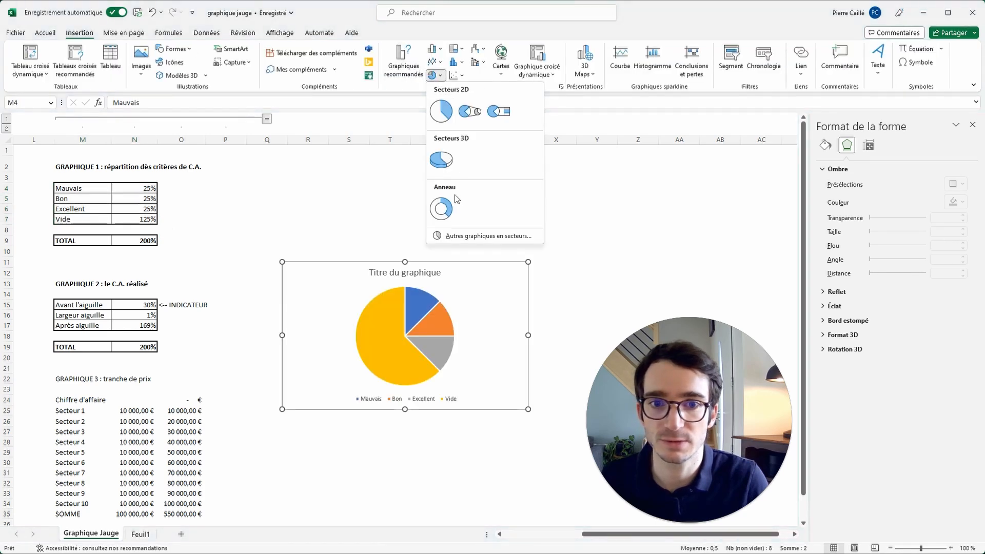
left_click(442, 206)
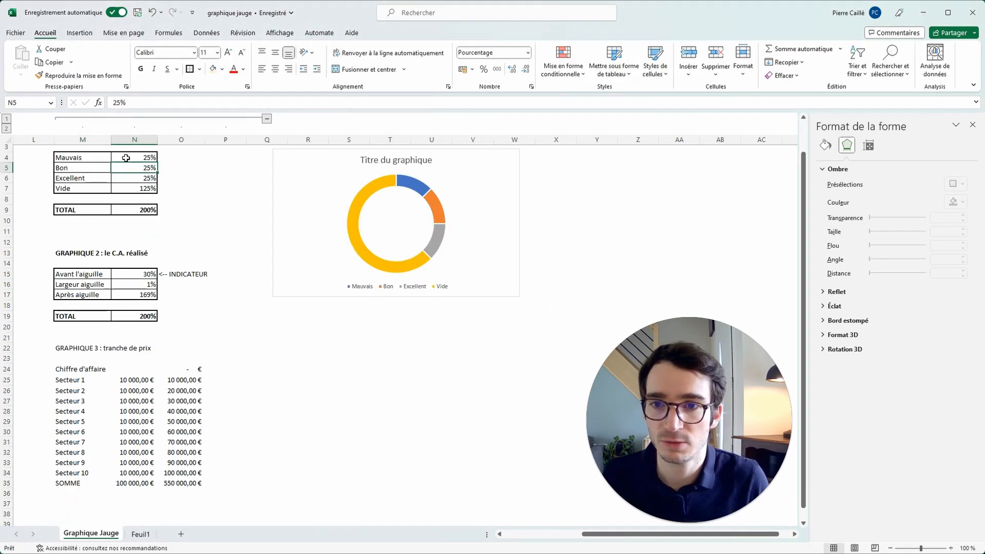
left_click(126, 158)
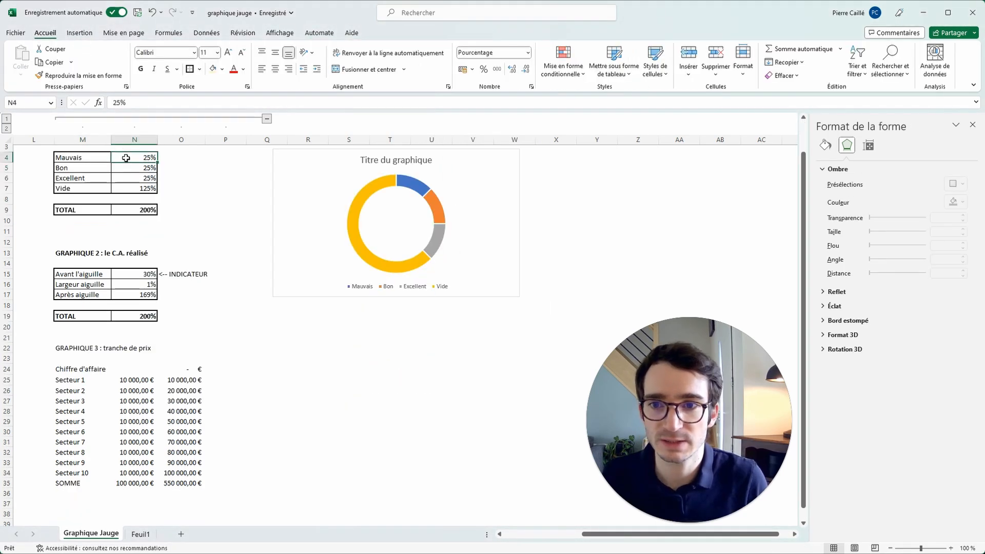
Step: Set the angle of the doughnut series' first slice to 270°
left_click(431, 182)
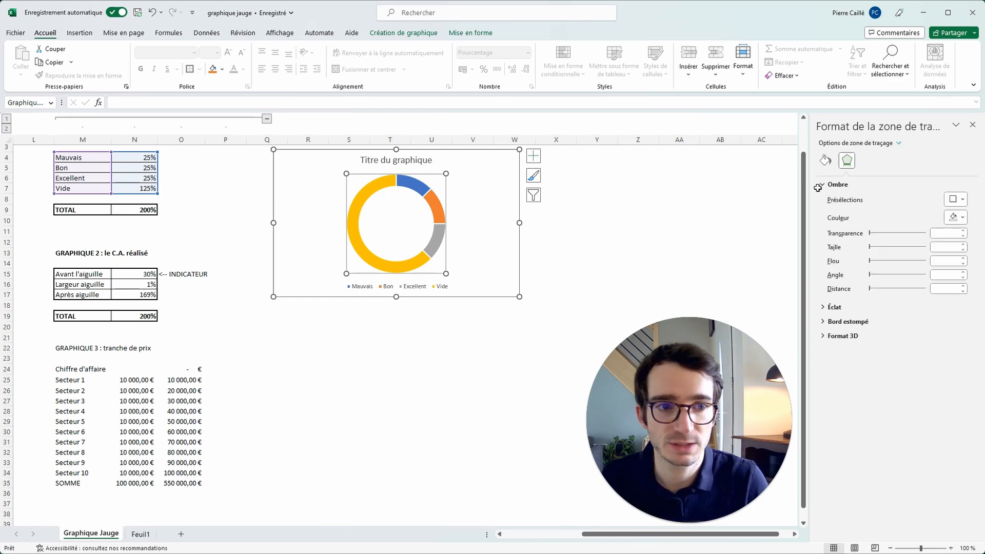
left_click_drag(942, 206, 922, 207)
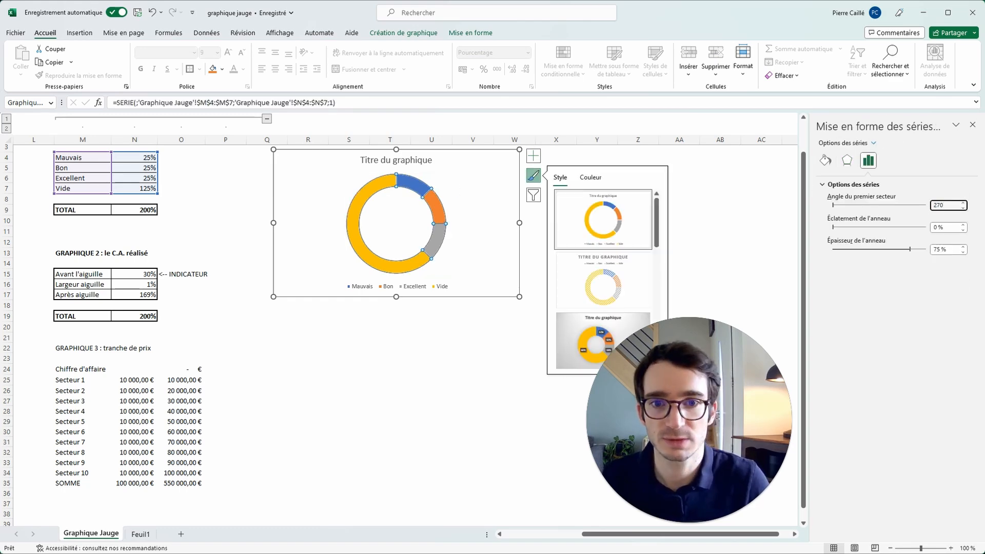
type("270")
key("Return")
left_click(490, 434)
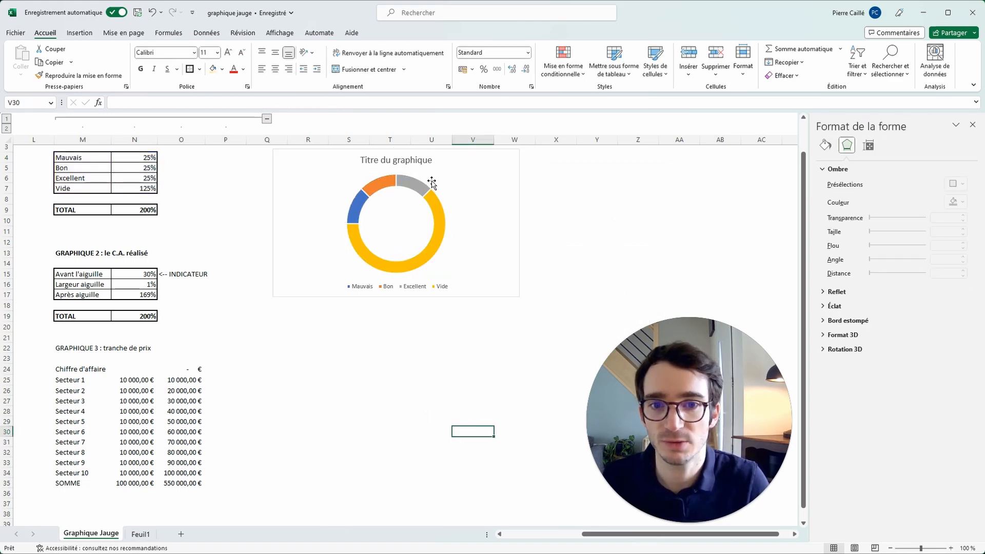
Step: Set the Mauvais, Bon and Excellent shares in N4:N6 to 60%, 30% and 10%
left_click(138, 169)
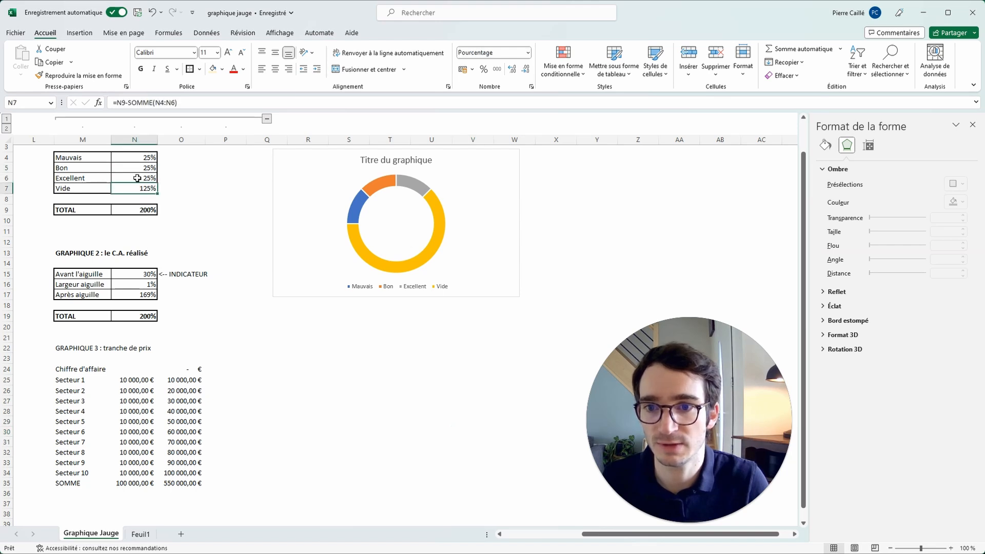
left_click_drag(136, 178, 139, 158)
left_click(139, 158)
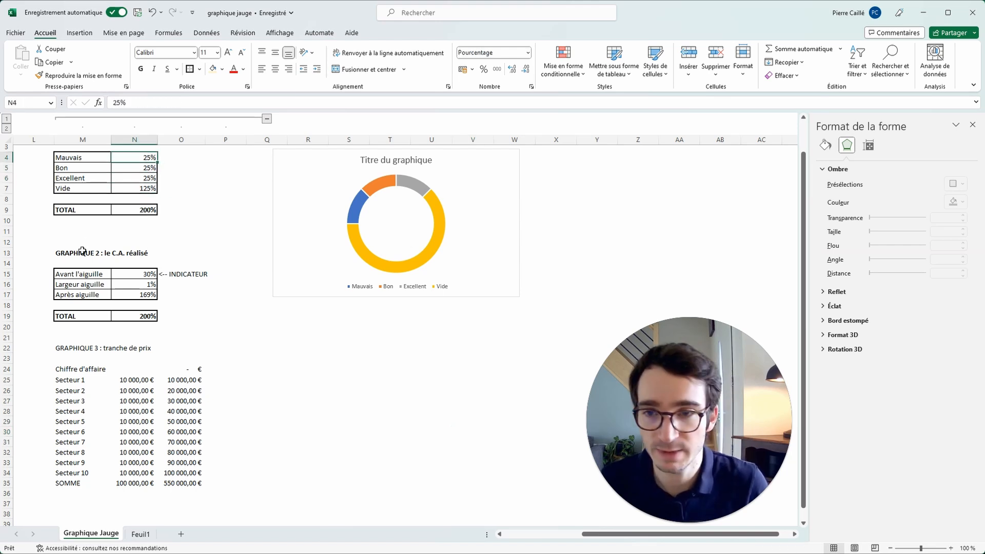
type("60")
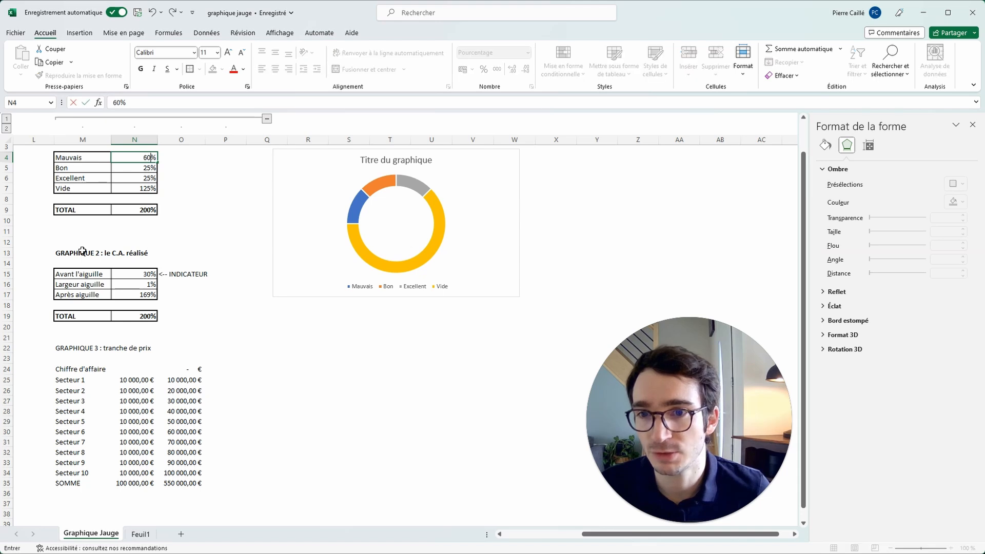
key("Return")
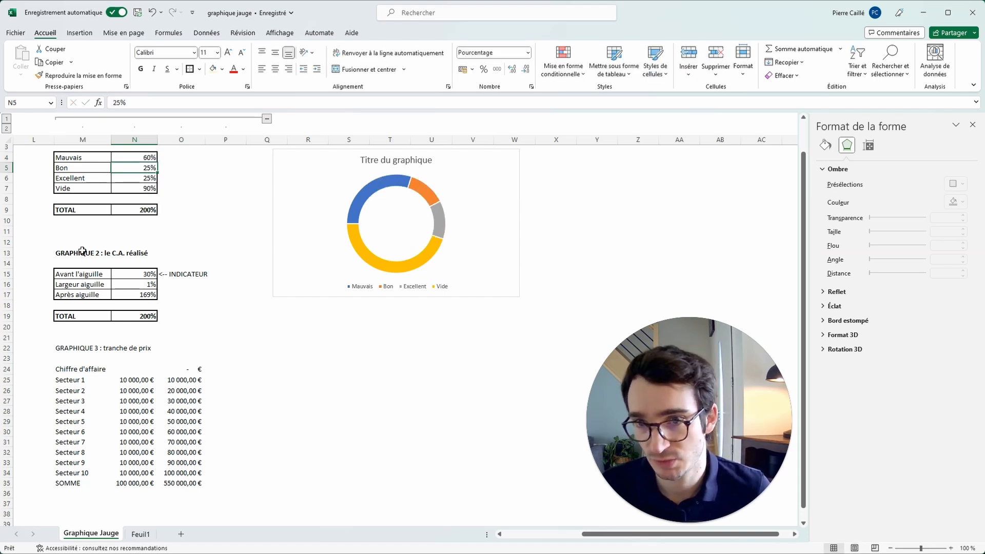
type("90")
key("Return")
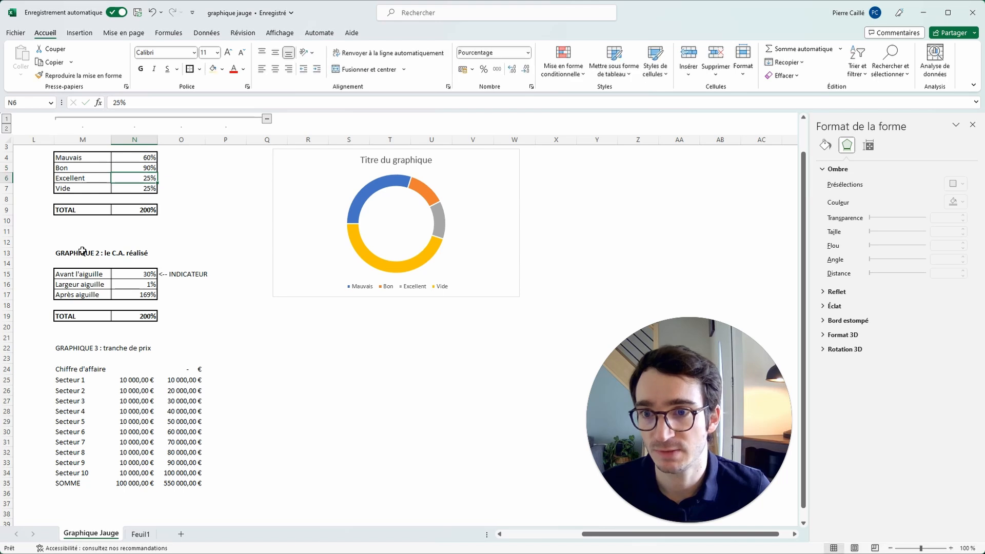
key("Up")
type("30")
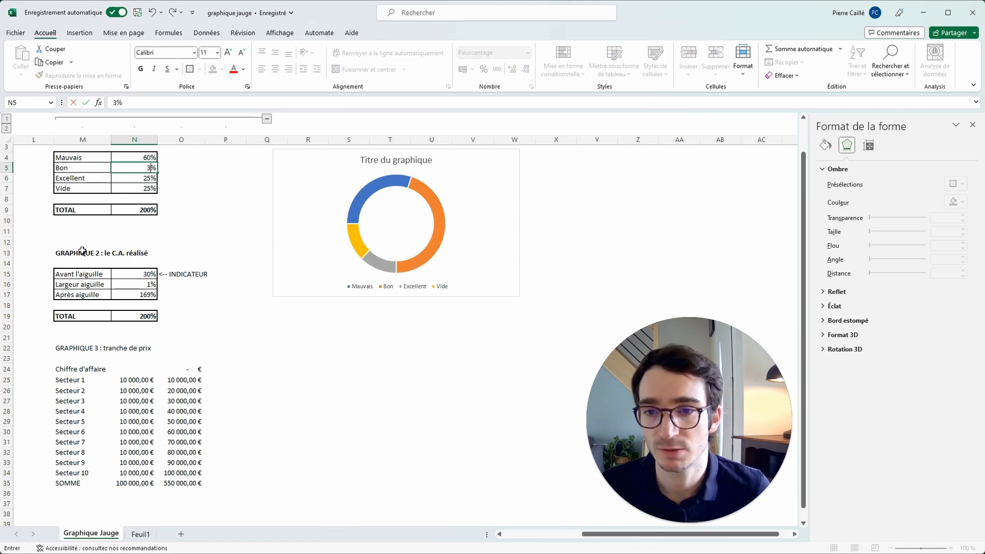
key("Return")
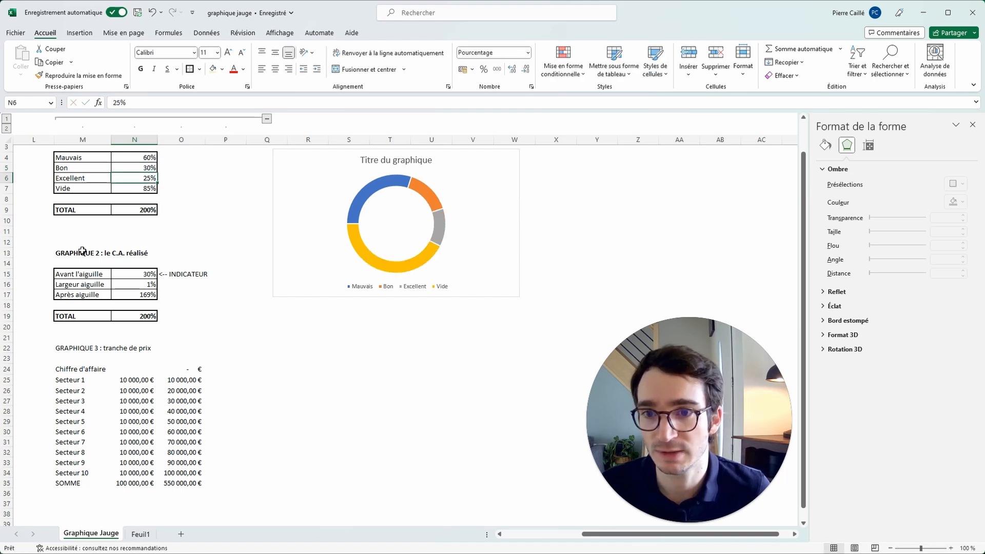
type("10101")
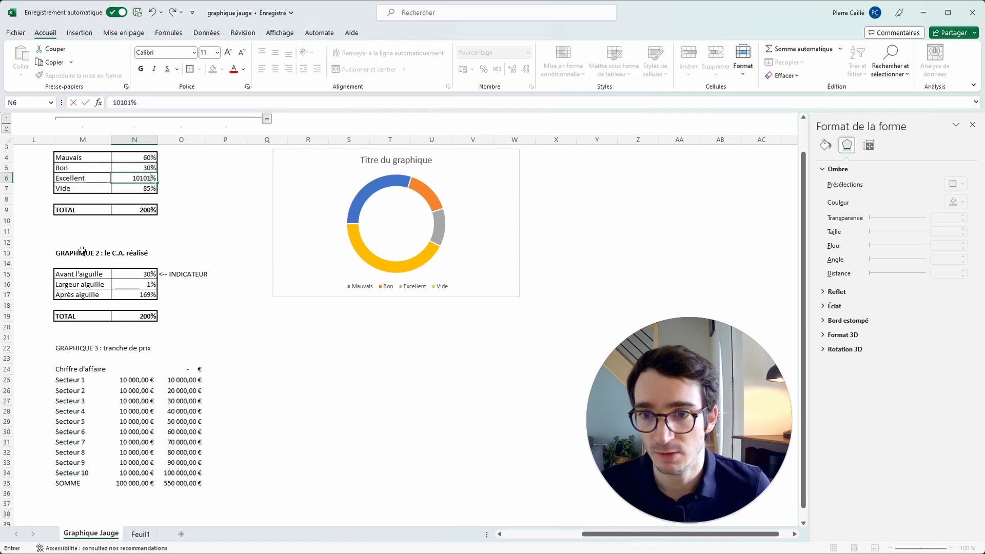
key("Return")
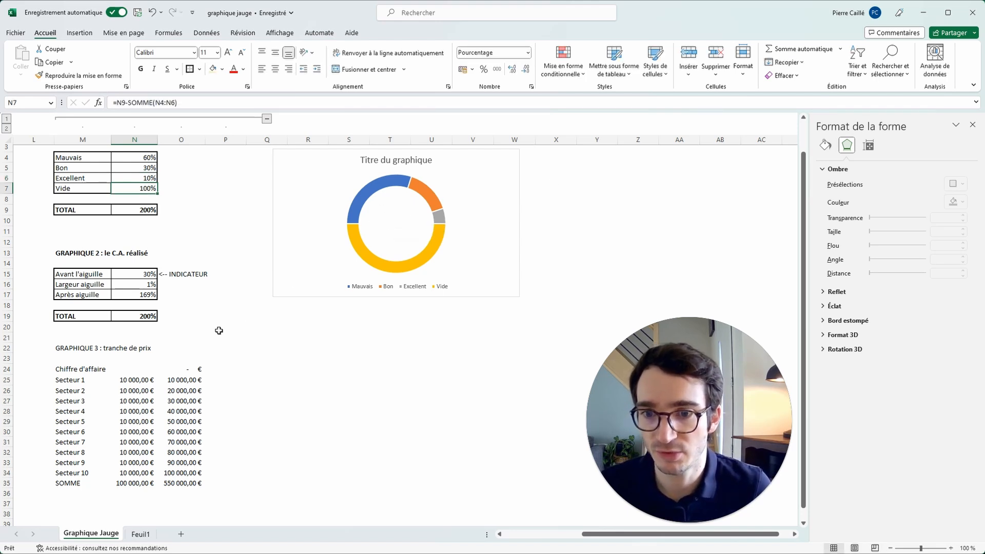
Step: Rename the chart's existing data series as SECTEURS in its data source
left_click(359, 264)
left_click(399, 33)
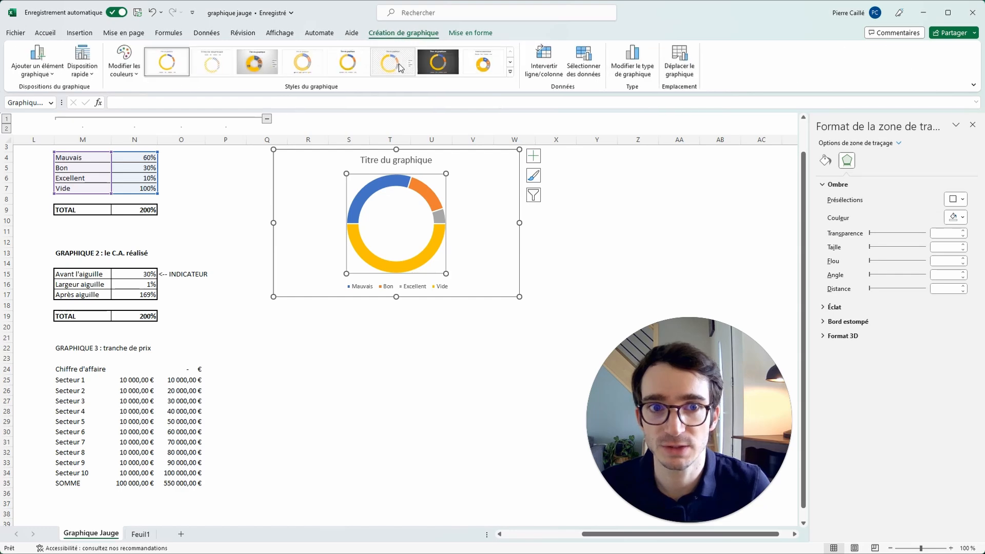
left_click(583, 63)
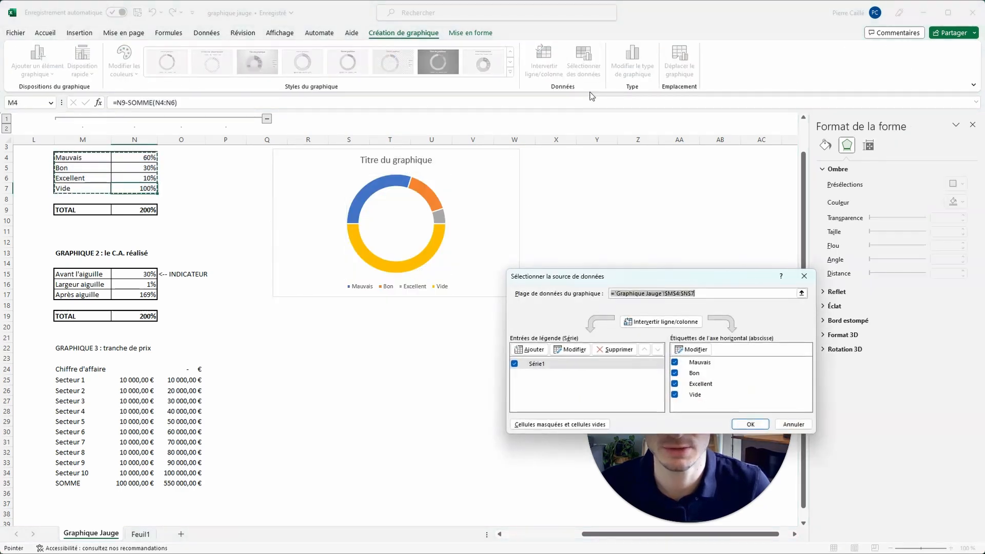
left_click(569, 349)
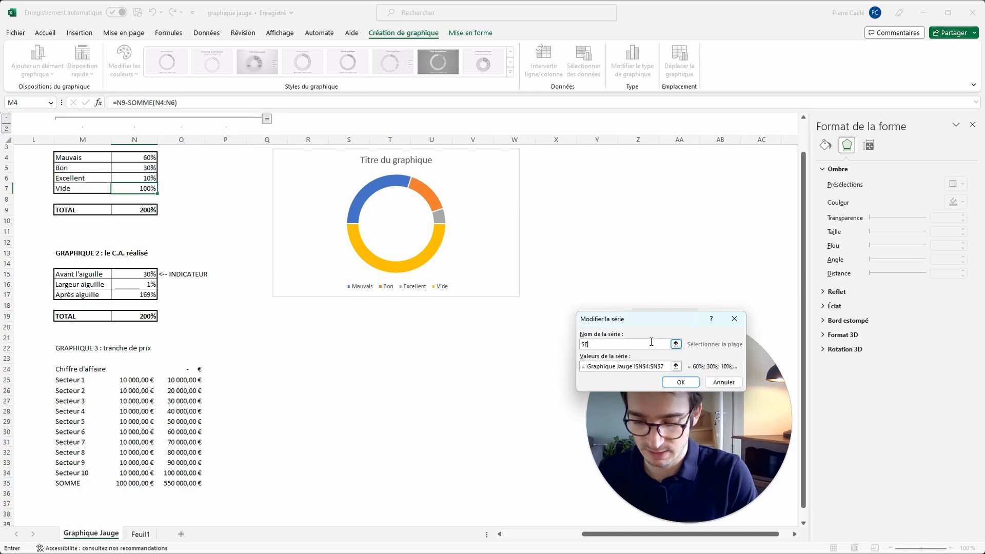
left_click(688, 382)
Step: Add a second series named TRANCHE_CA to the chart, with N25:N35 as its values
left_click(531, 350)
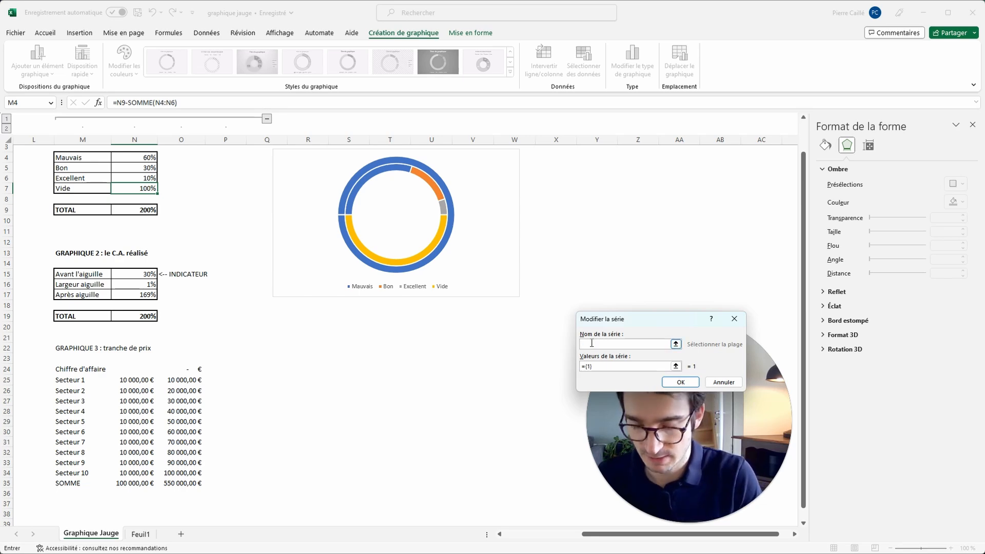
type("TRANCHE_CA")
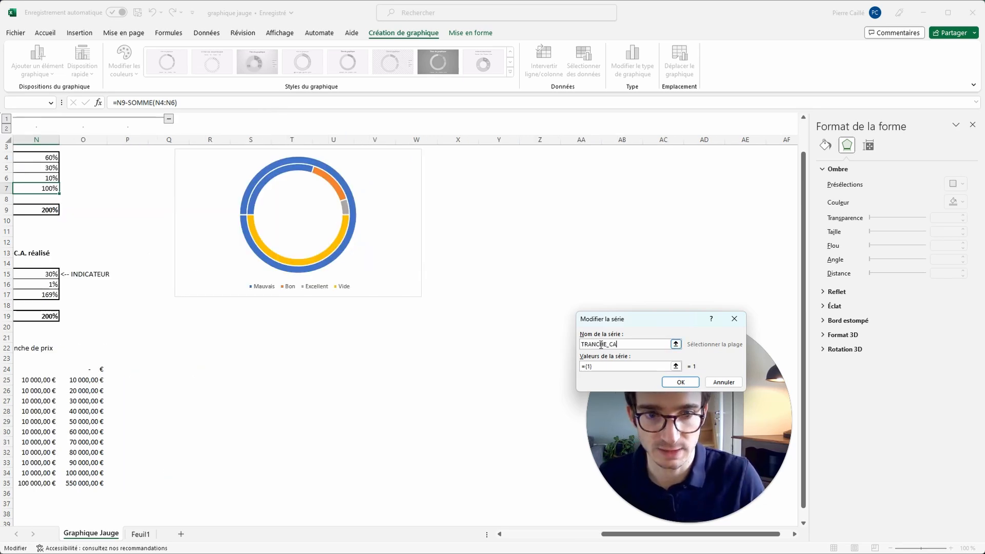
left_click(591, 366)
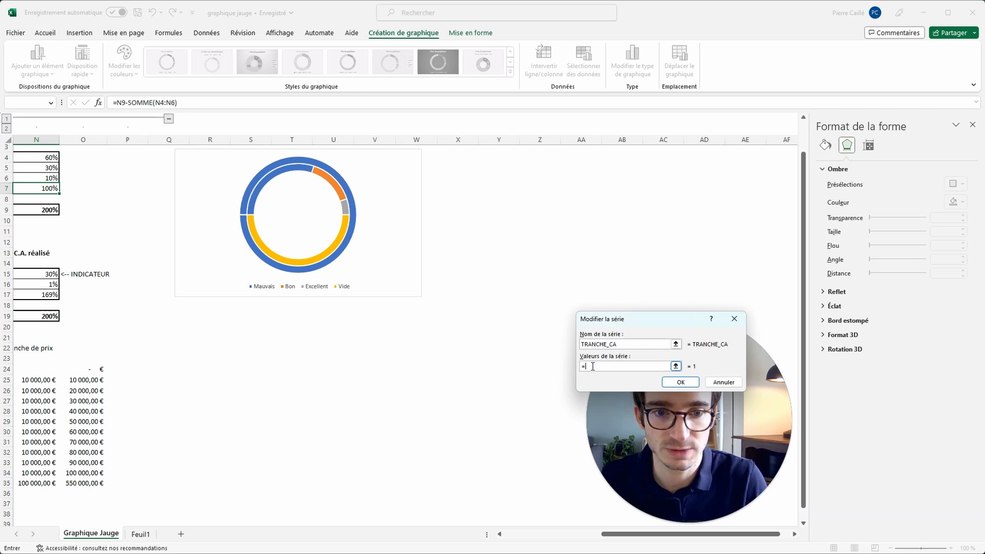
key("BackSpace")
left_click_drag(41, 378, 32, 484)
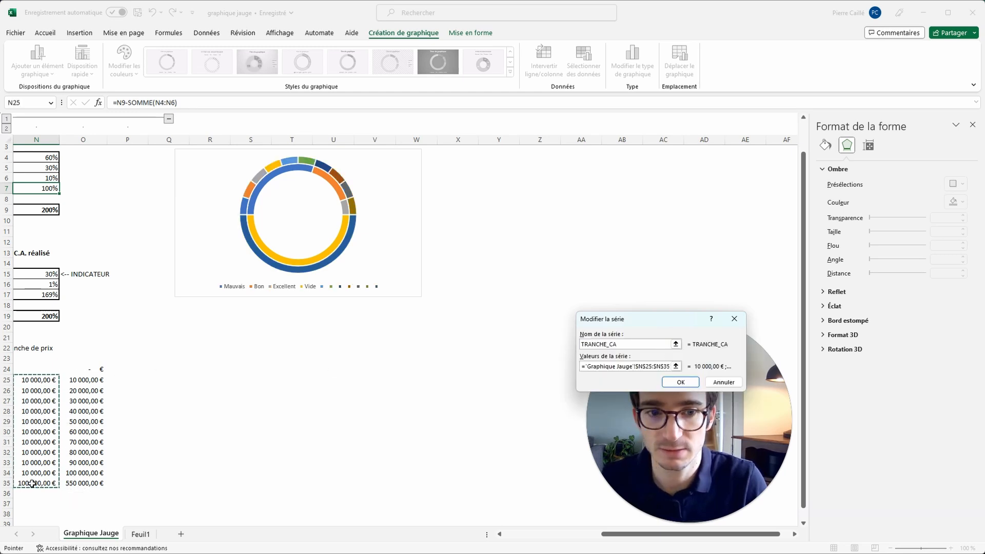
left_click(680, 382)
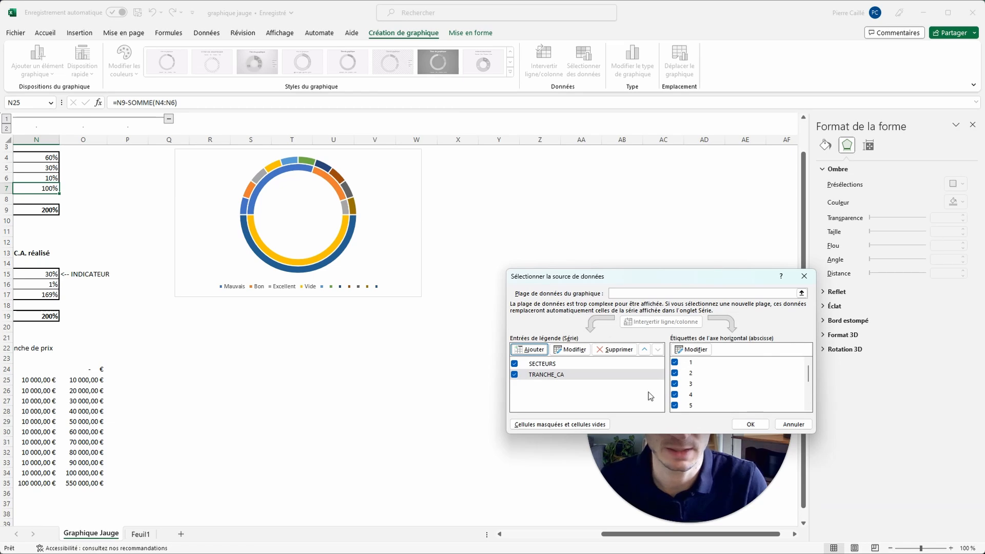
left_click(749, 423)
Step: Remove the chart's legend and set the ring thickness (Épaisseur de l'anneau) of the doughnut to 60%
left_click(435, 155)
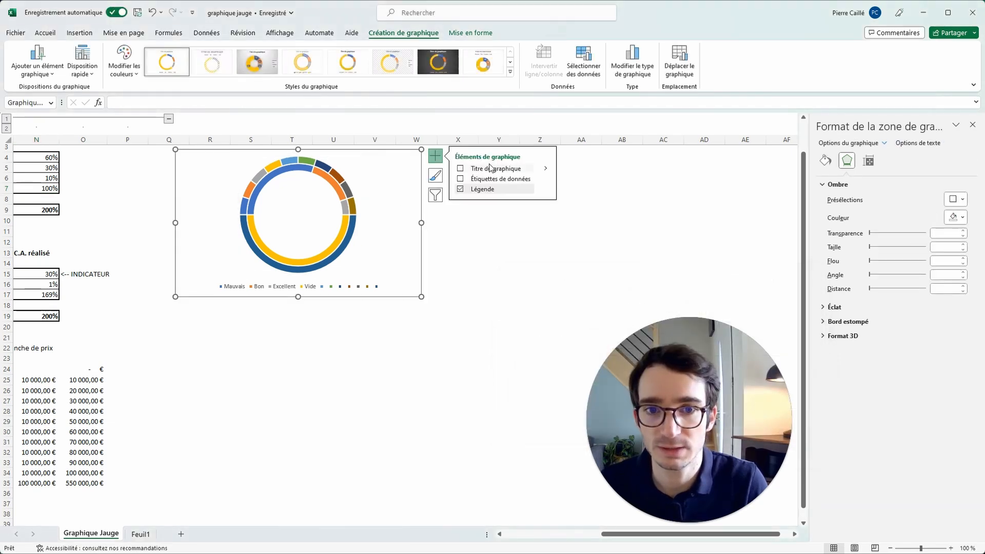
left_click(460, 190)
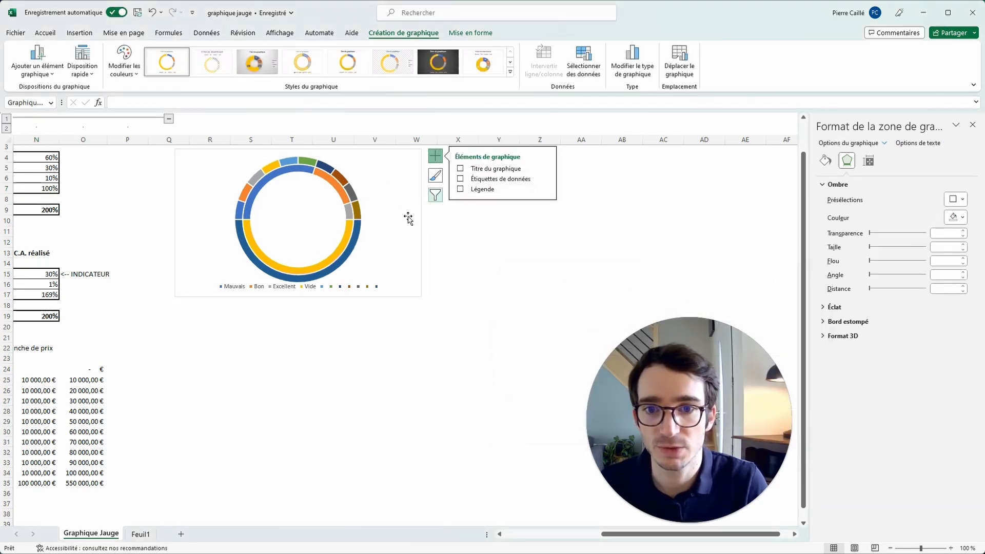
left_click(353, 235)
left_click(352, 233)
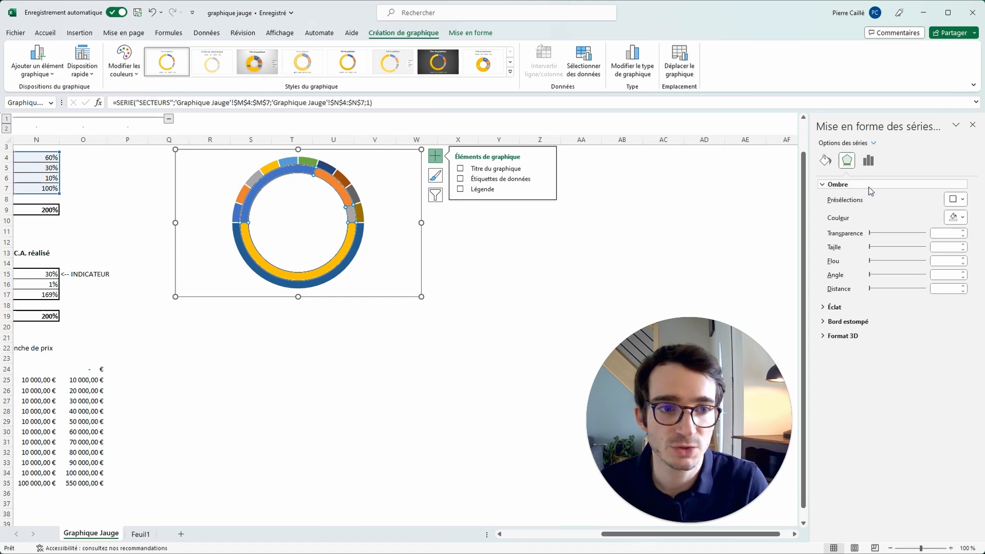
left_click(866, 162)
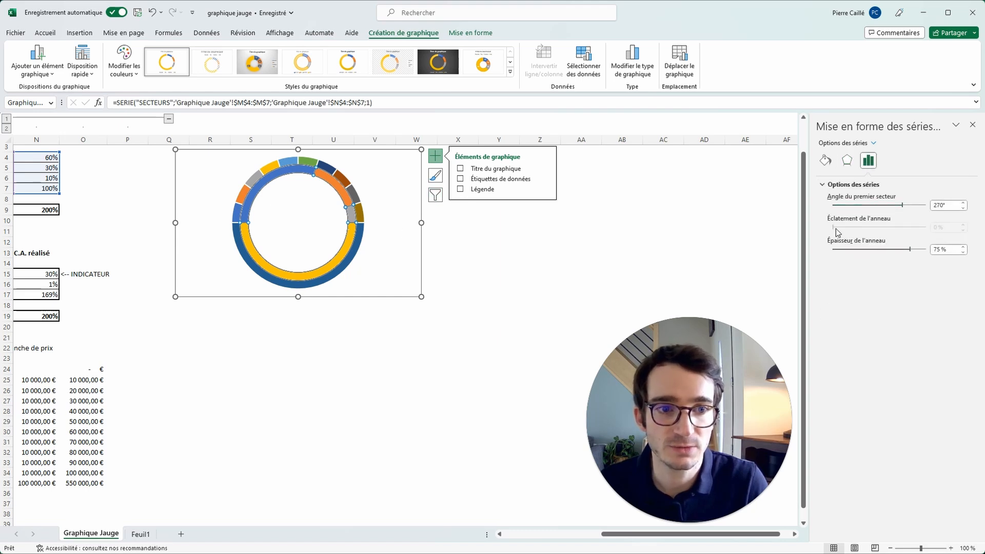
left_click_drag(909, 254, 895, 256)
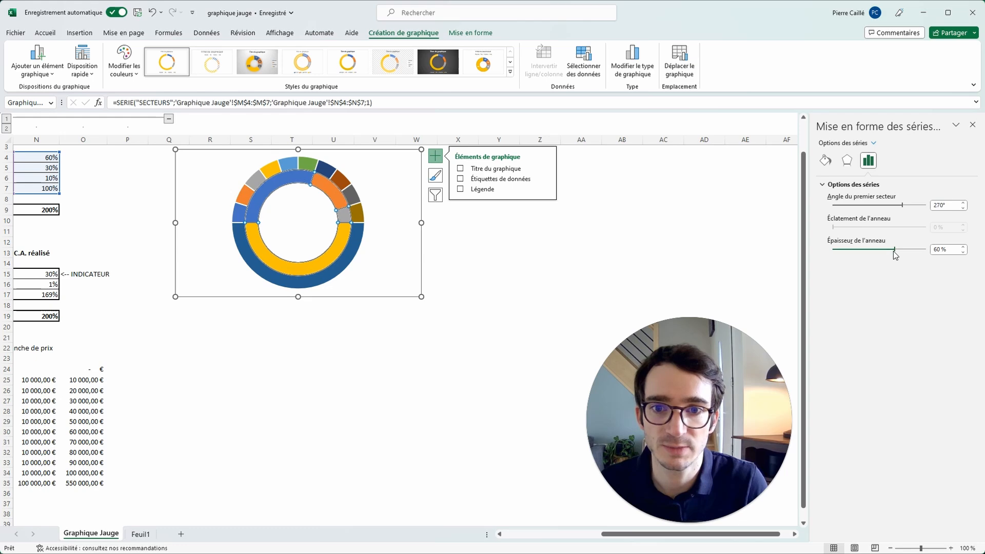
Step: Enlarge the chart and remove the fill of the Vide slice in the inner SECTEURS ring
left_click_drag(421, 297, 625, 418)
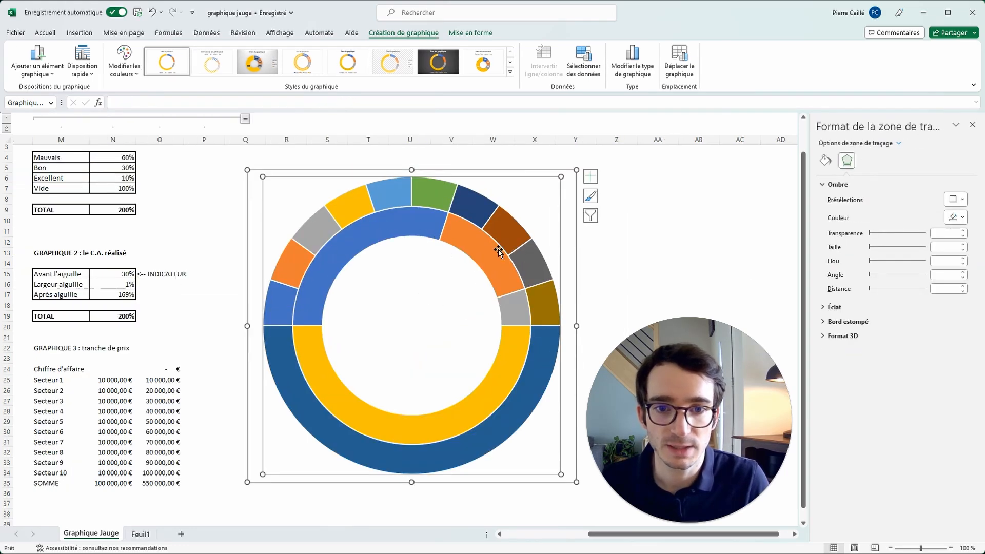
left_click(497, 249)
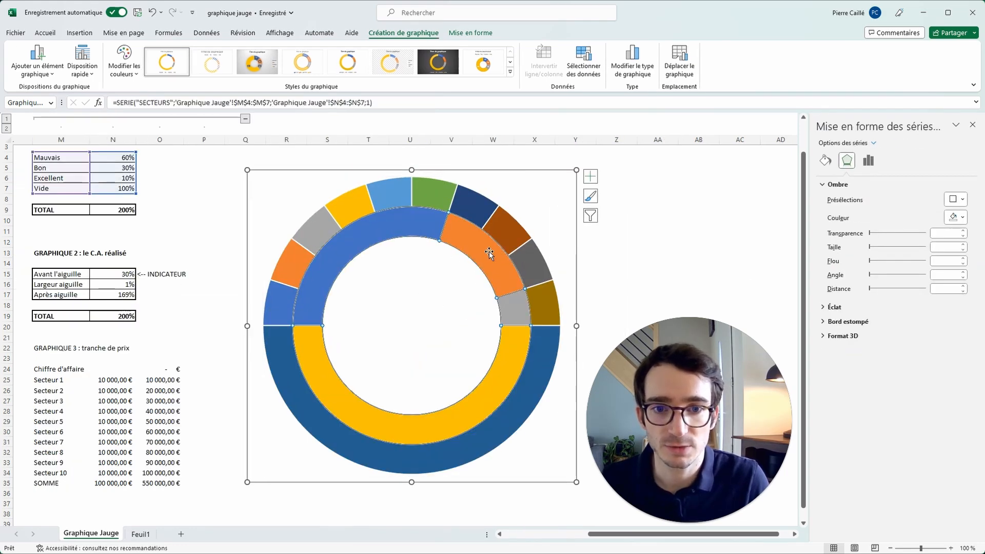
left_click(503, 365)
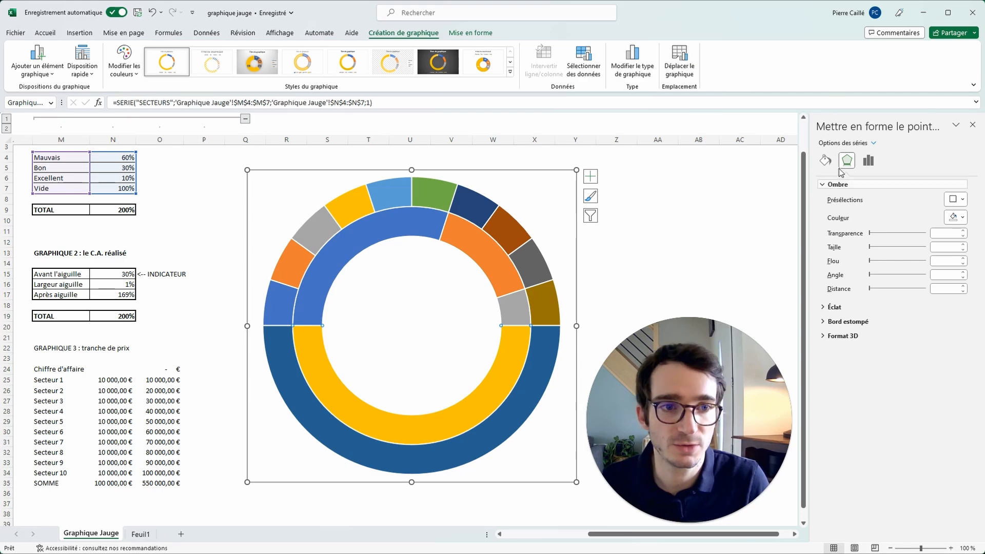
left_click(825, 161)
left_click(881, 201)
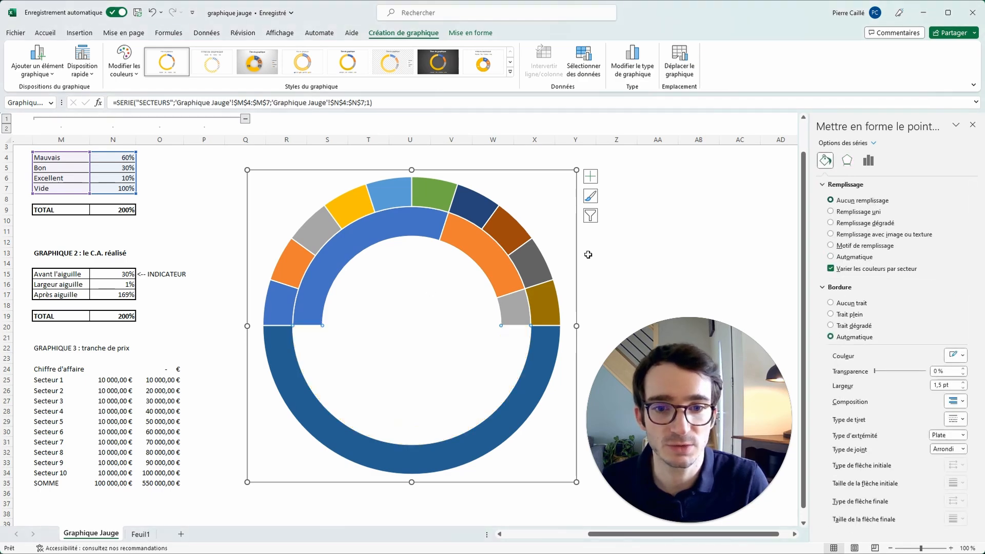
Step: Fill the Mauvais slice of the inner SECTEURS ring with salmon pink and the Bon slice with light orange
left_click(335, 280)
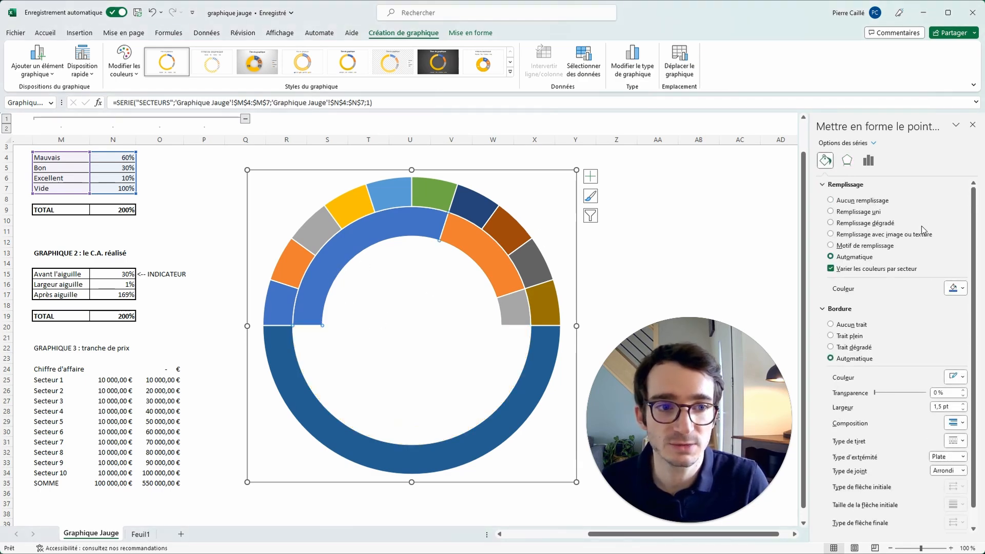
left_click(962, 289)
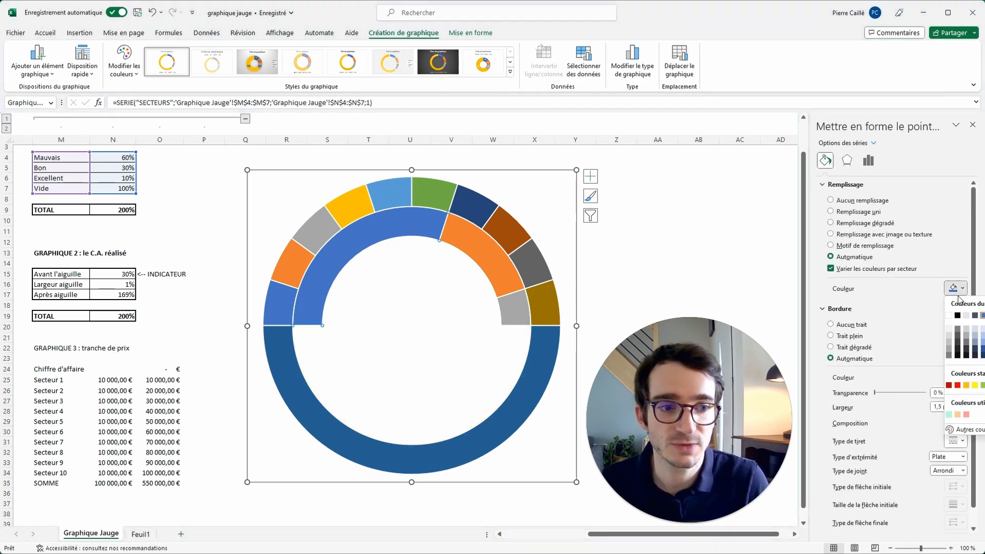
left_click(966, 414)
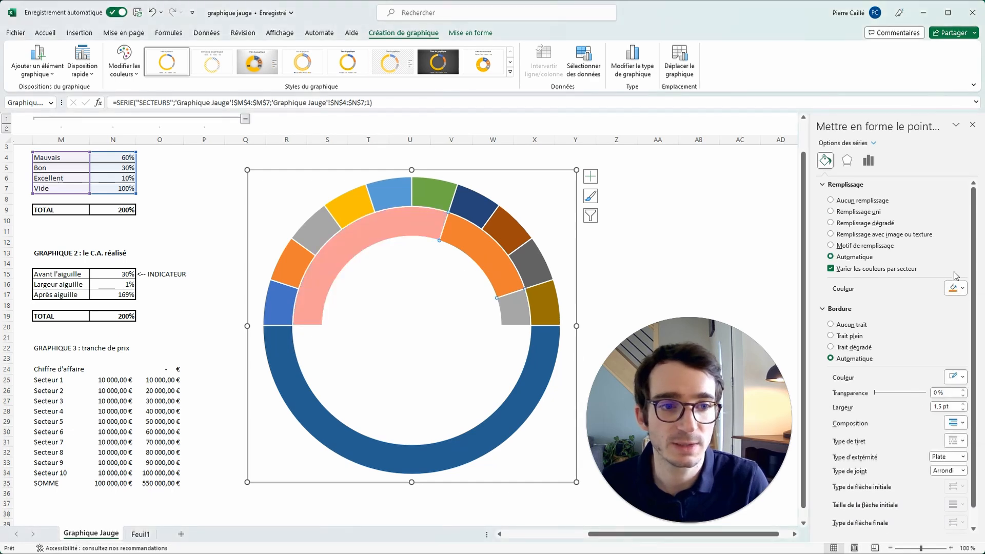
left_click(954, 288)
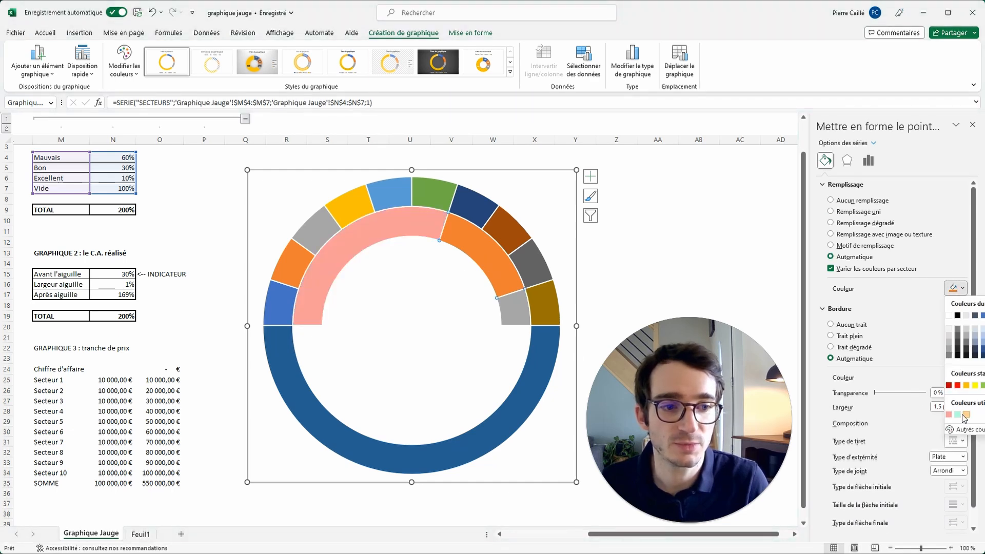
left_click(967, 415)
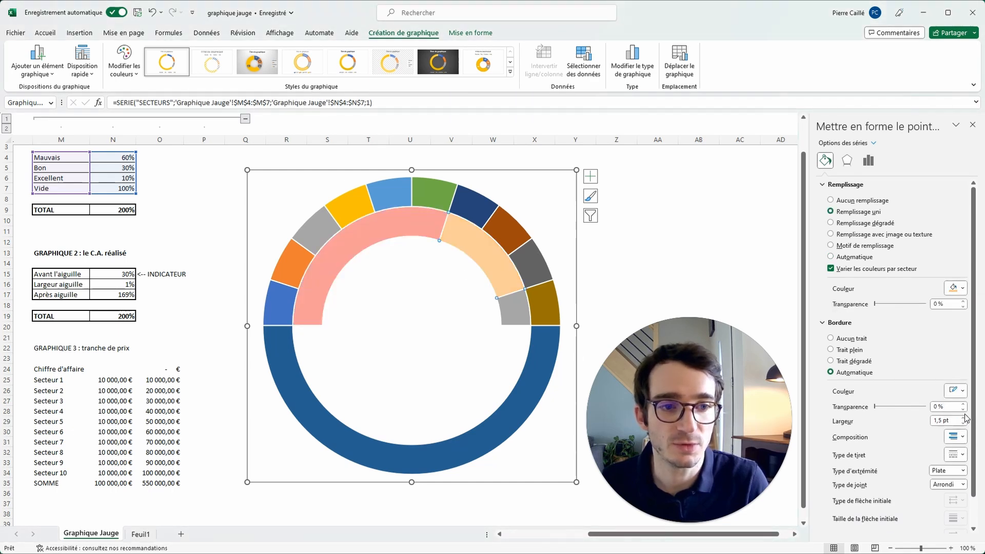
Step: Fill the Excellent slice of the inner ring with a custom pale green, #D1FFD1
left_click(954, 288)
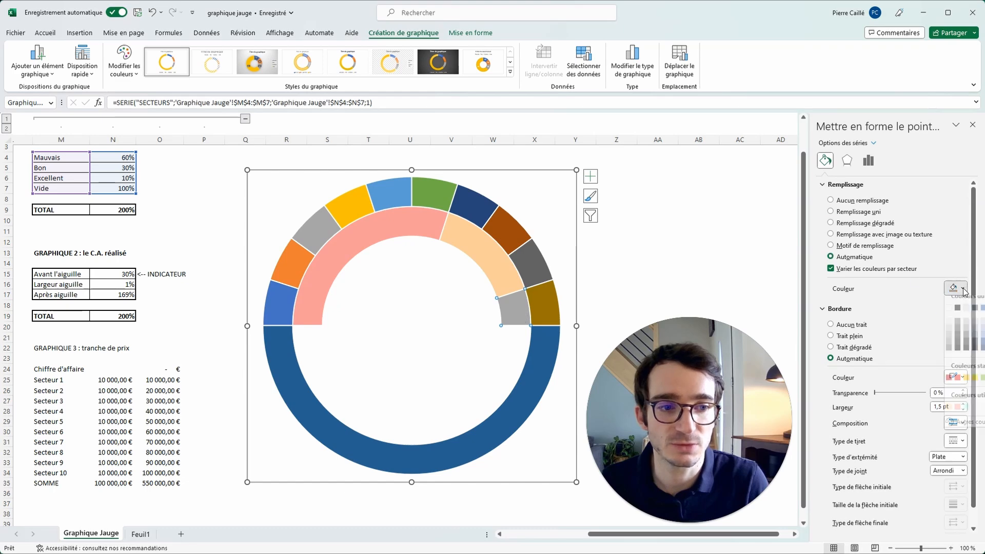
left_click(962, 427)
left_click_drag(616, 234, 464, 212)
left_click(446, 230)
left_click(461, 291)
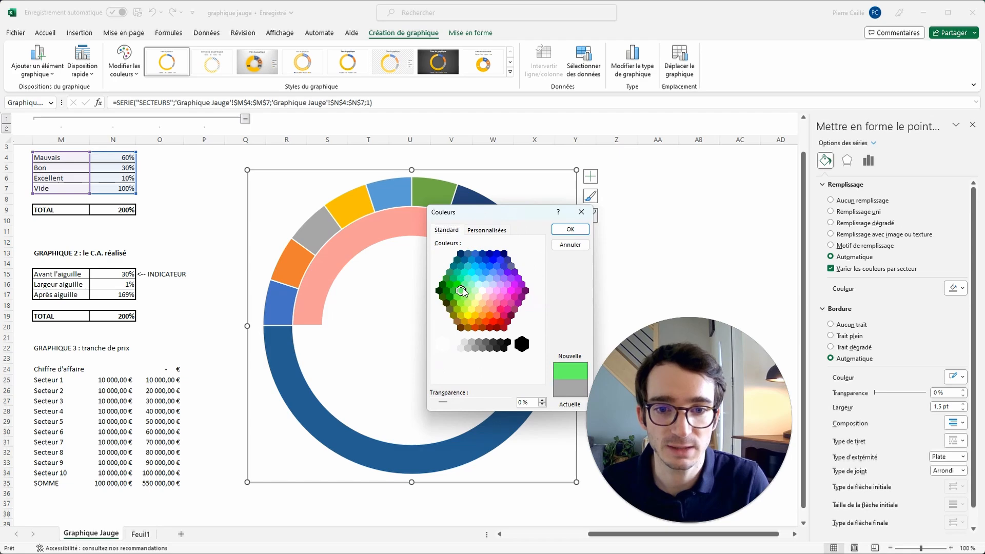
left_click(450, 297)
left_click(461, 291)
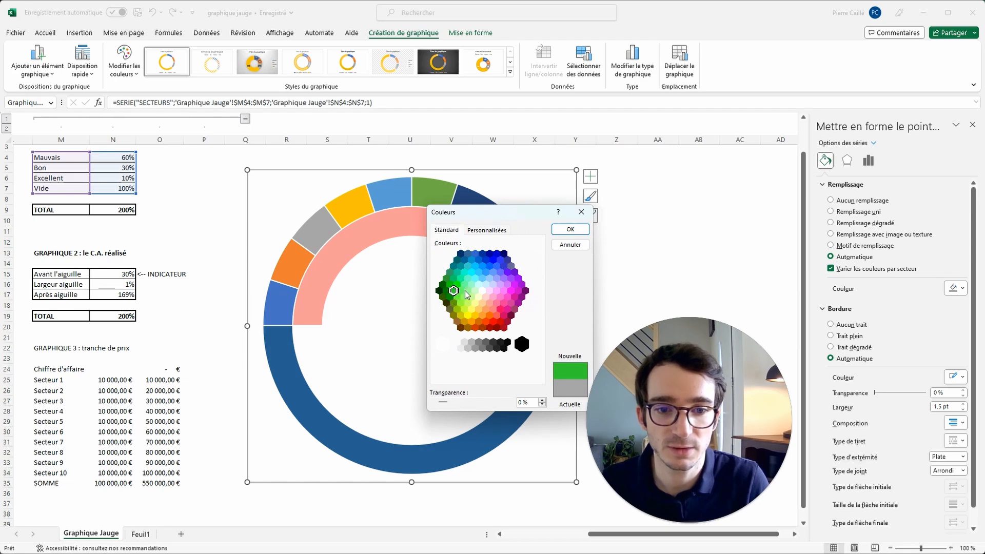
left_click(465, 290)
left_click(487, 230)
left_click_drag(540, 265, 539, 256)
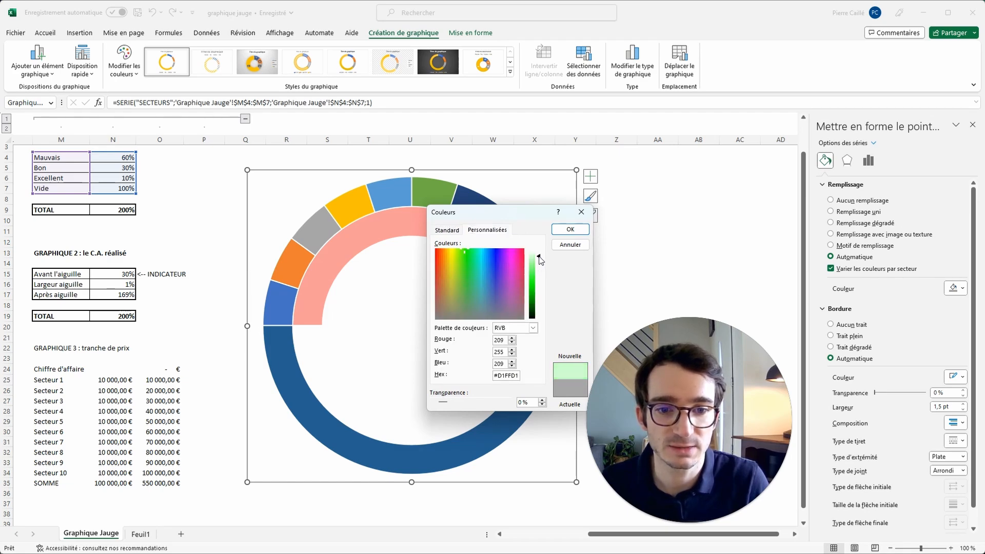
left_click(569, 229)
Step: Give all slices of the outer TRANCHE_CA ring a uniform light blue fill and a solid white border
left_click(365, 186)
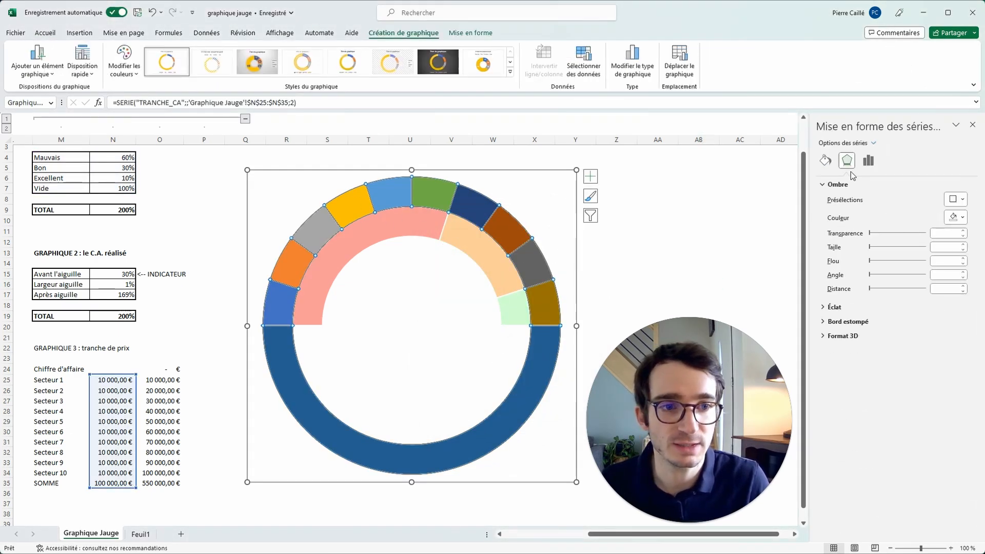
left_click(825, 160)
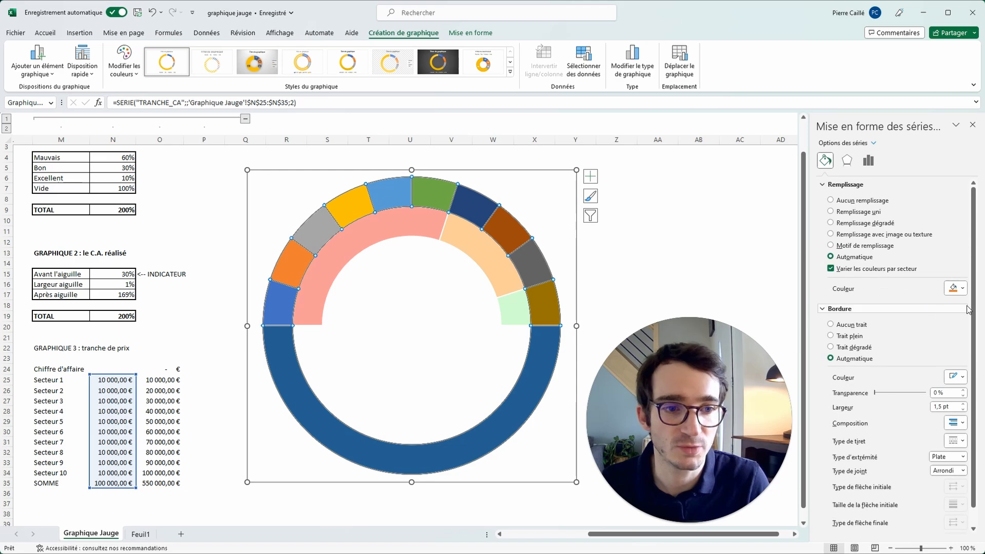
left_click(963, 288)
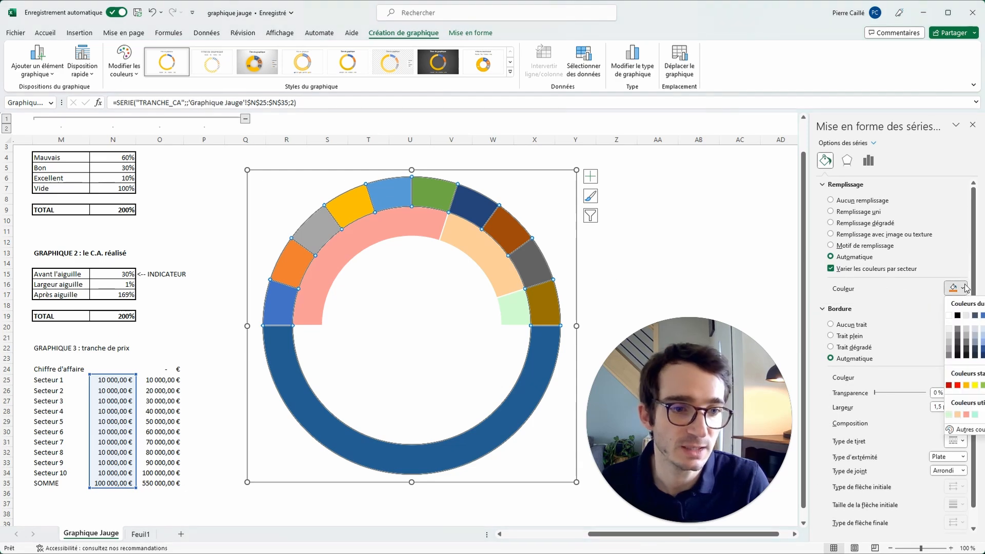
left_click(982, 329)
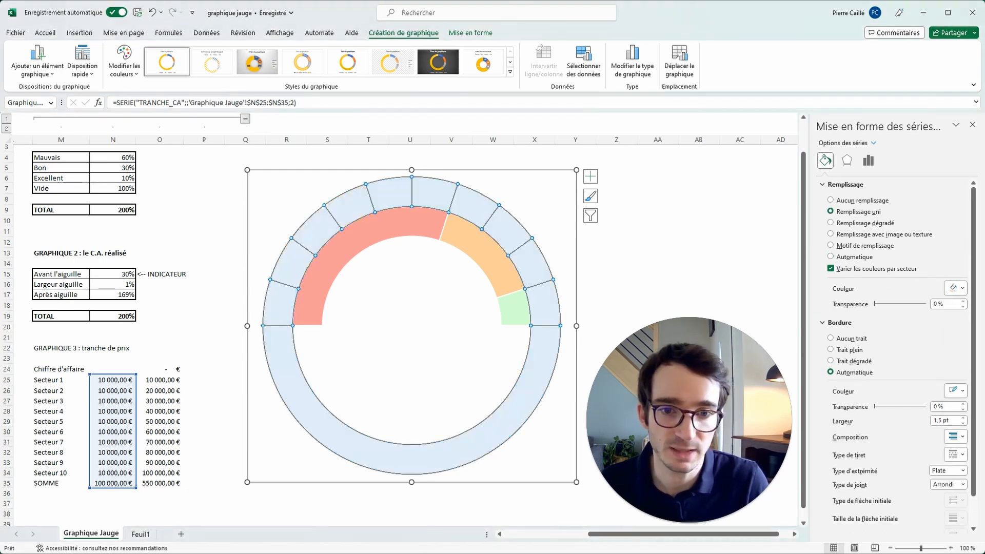
left_click(892, 353)
left_click(962, 390)
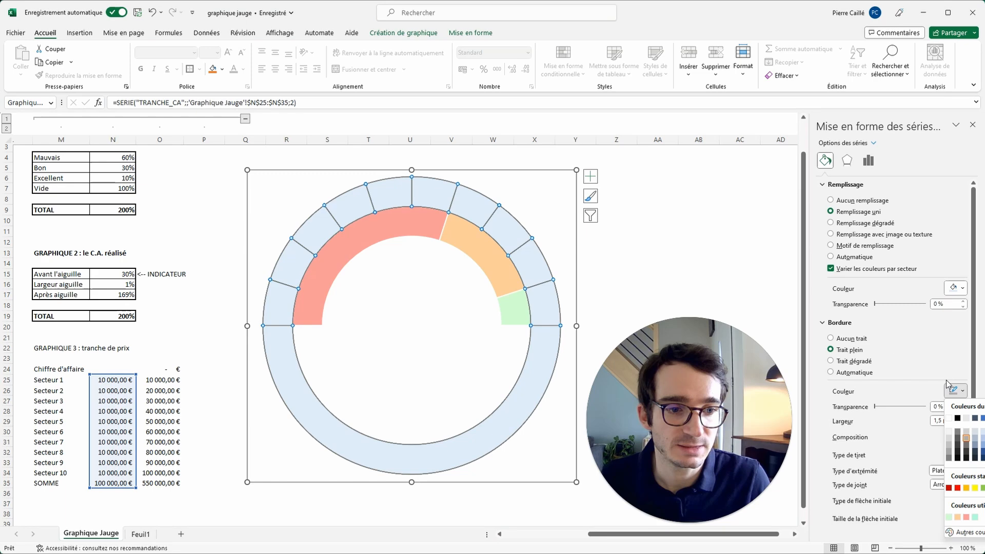
left_click(949, 418)
left_click(658, 264)
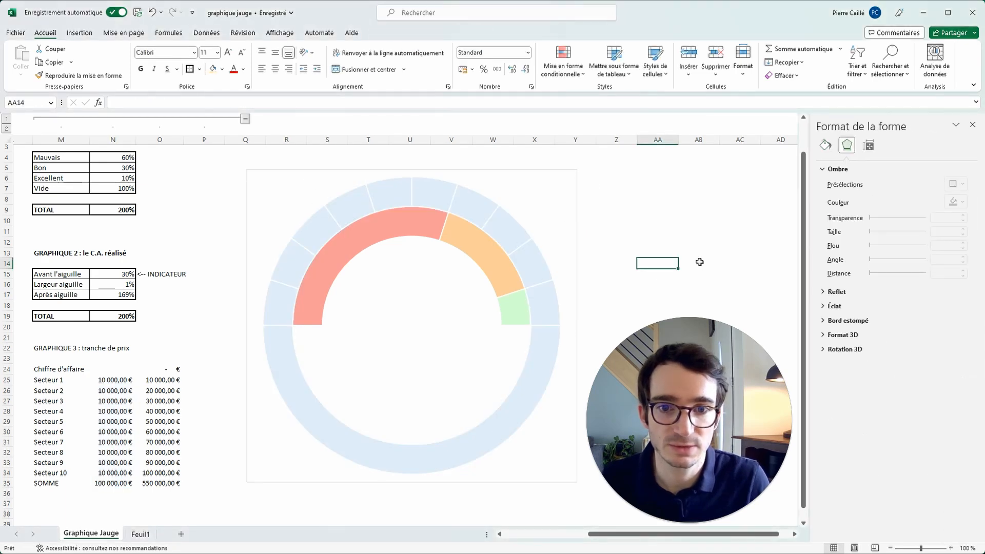
Step: Remove the fill of the large lower SOMME slice in the outer TRANCHE_CA ring
left_click(545, 341)
left_click(542, 346)
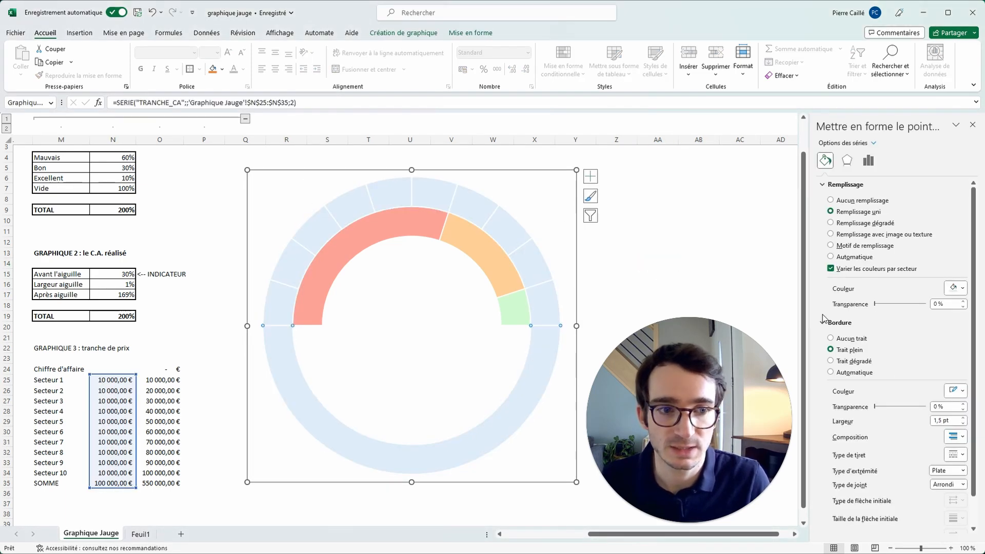
left_click(830, 200)
left_click(698, 242)
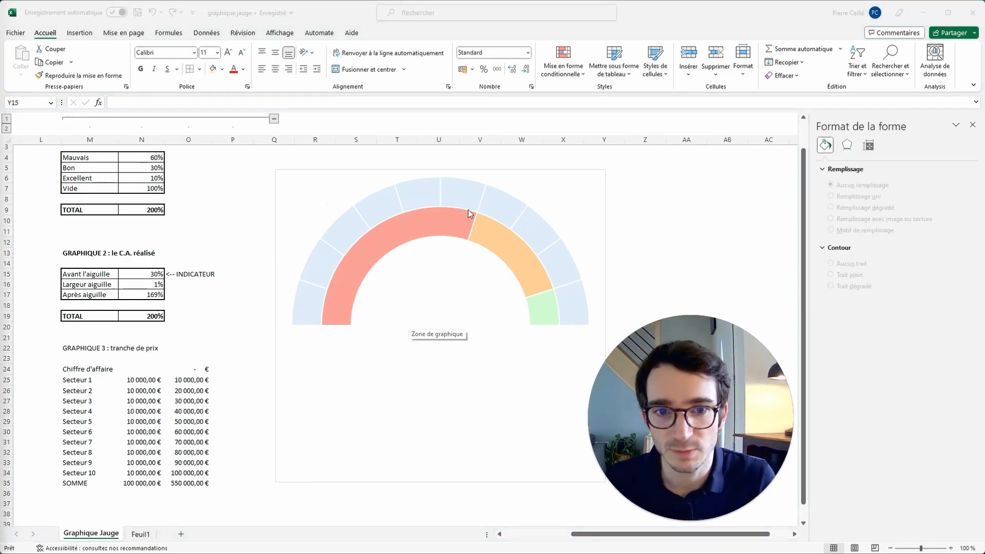
Step: Add data labels to the outer TRANCHE_CA ring
left_click(507, 210)
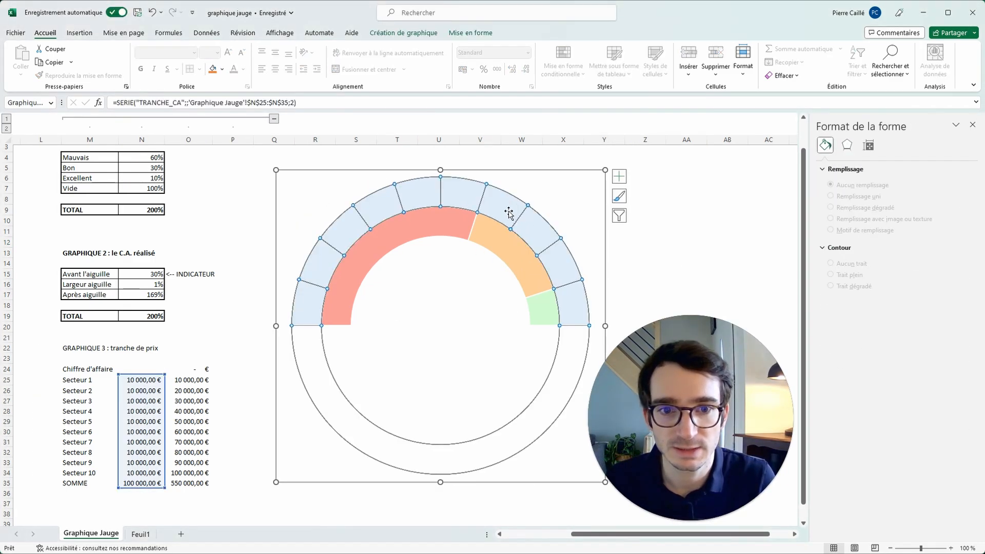
left_click(617, 180)
left_click(644, 200)
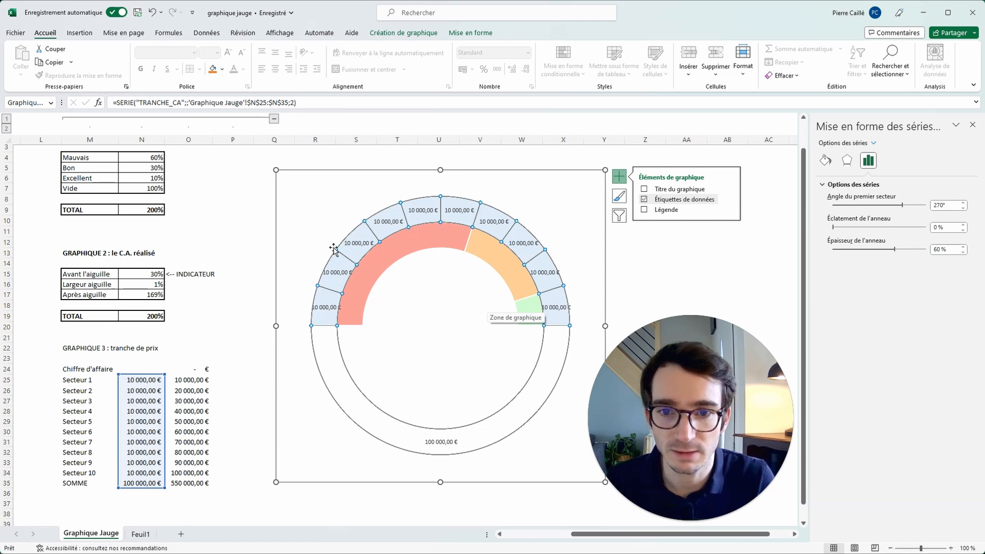
Step: Make the TRANCHE_CA labels take their text from cells O25:O35 and turn off the series value in them
left_click(731, 200)
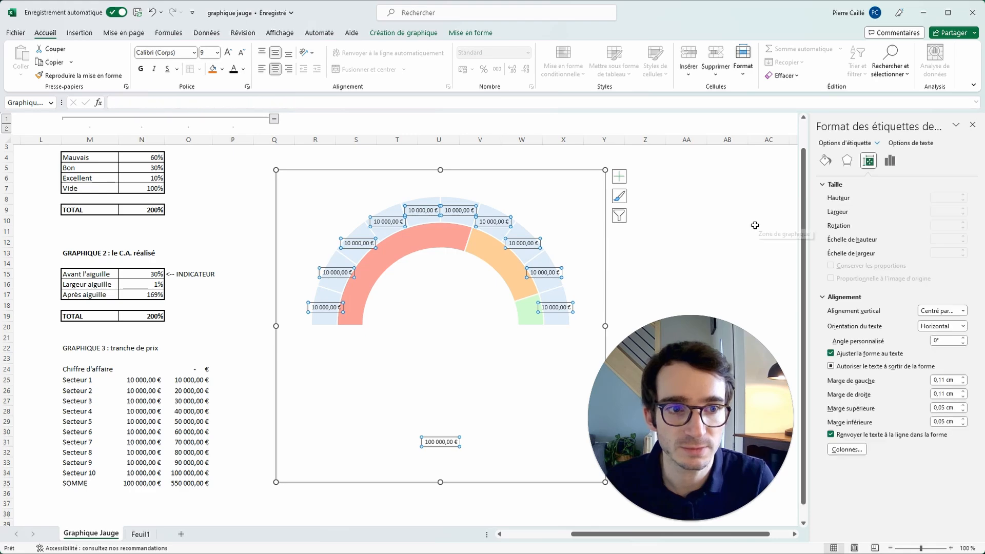
left_click(886, 163)
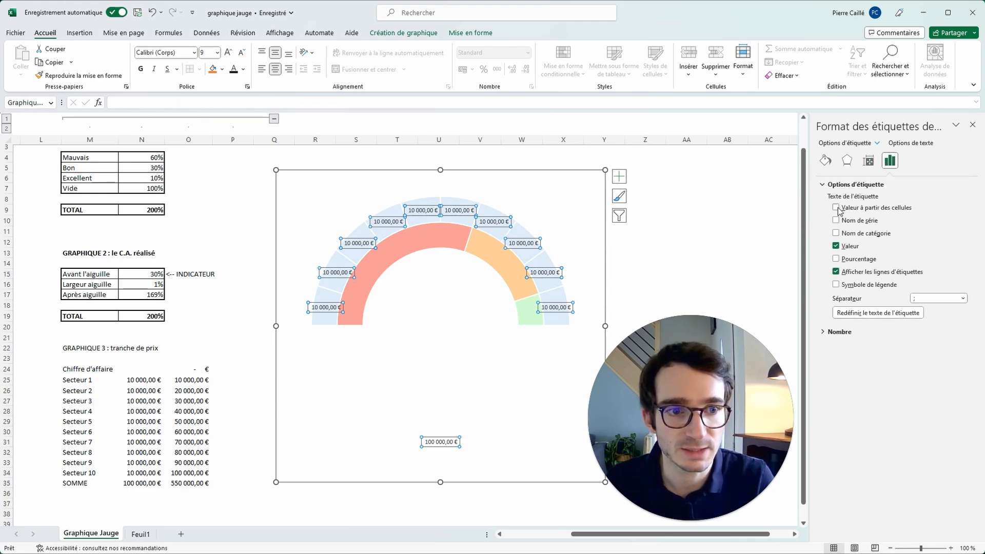
left_click(836, 208)
left_click(418, 369)
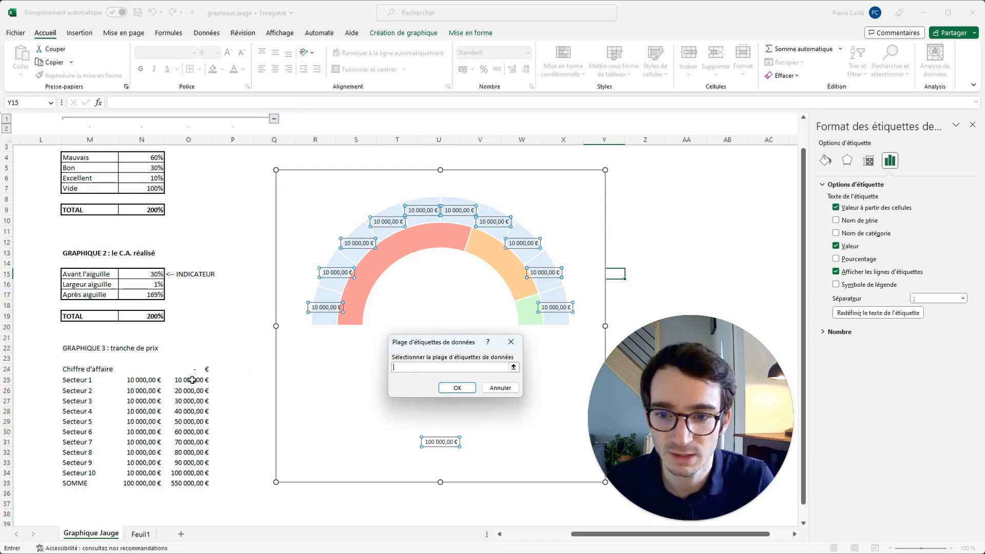
left_click_drag(193, 379, 184, 483)
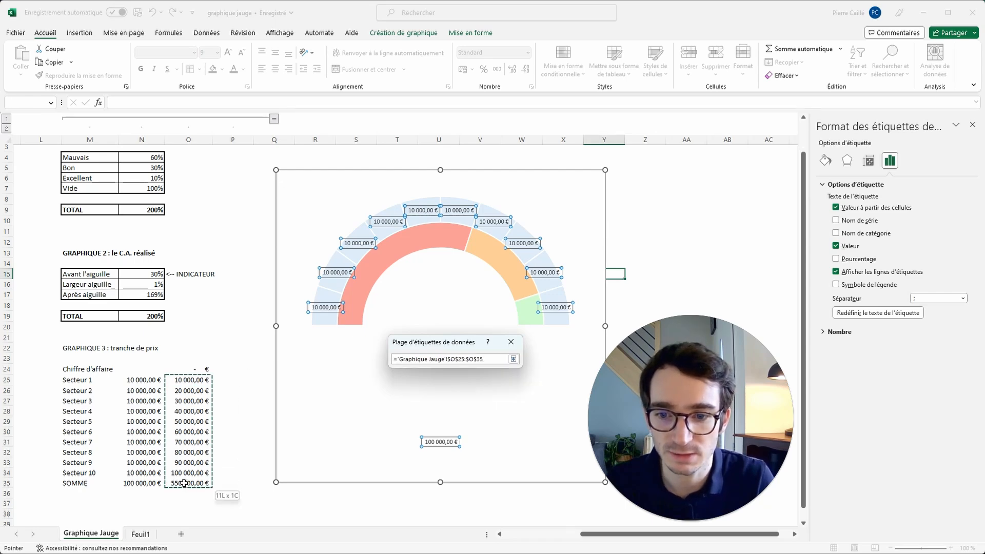
left_click(456, 391)
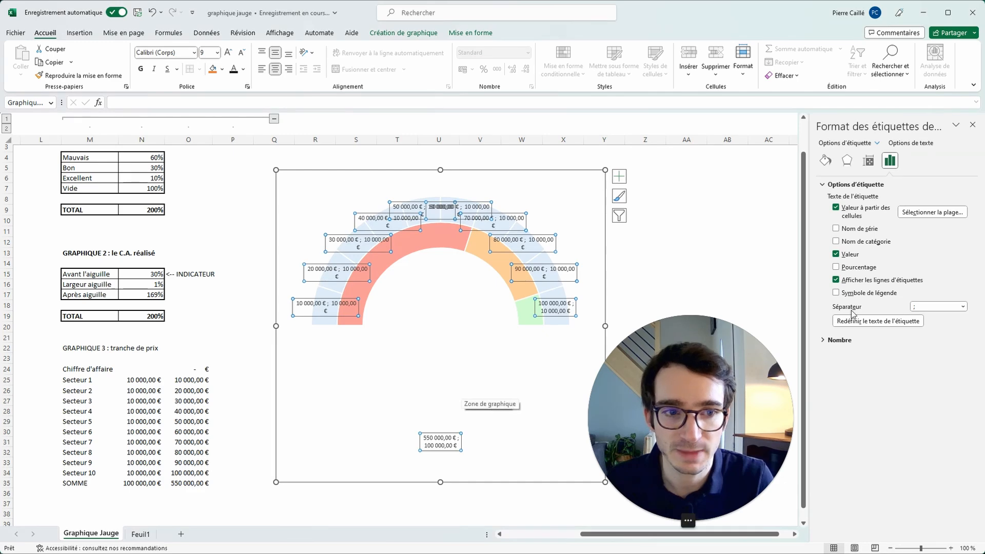
left_click(836, 254)
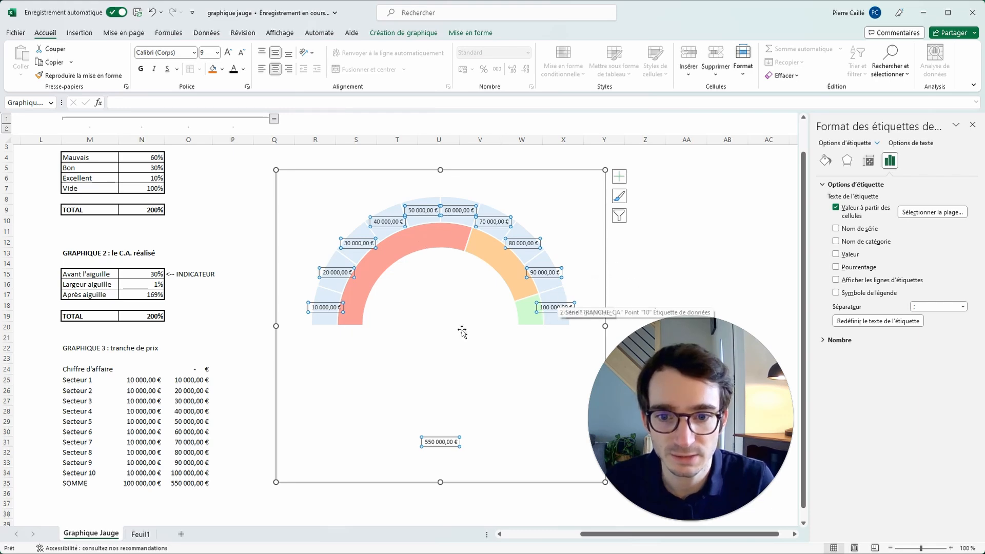
Step: Apply the custom number format # K€ to cells O24:O35 and centre their contents
left_click_drag(190, 373, 190, 485)
left_click(527, 52)
left_click(511, 343)
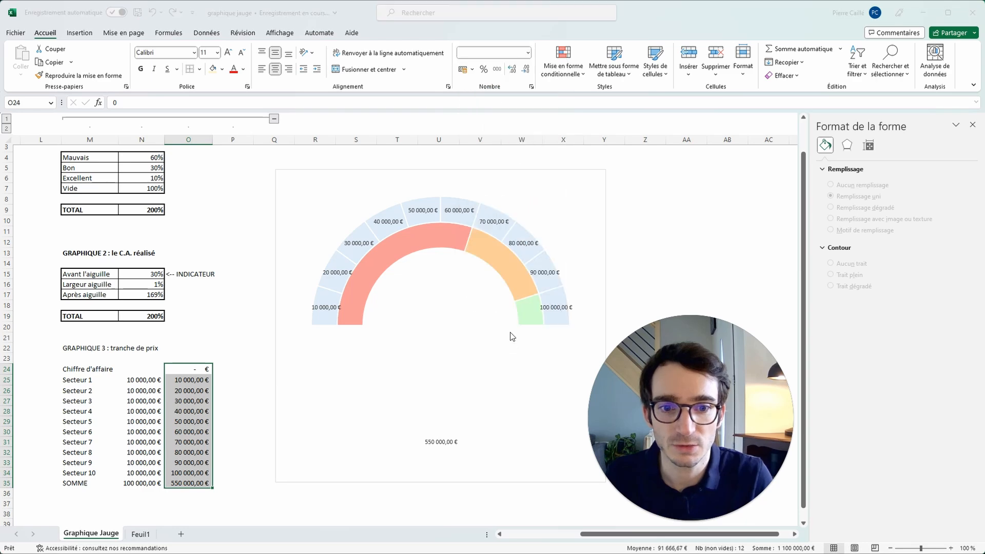
left_click(334, 341)
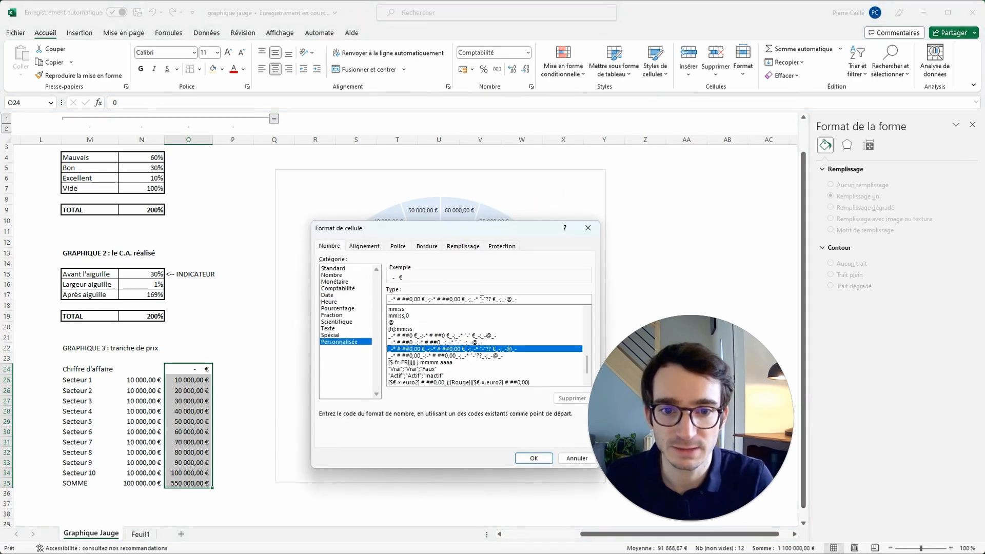
left_click_drag(529, 300, 395, 301)
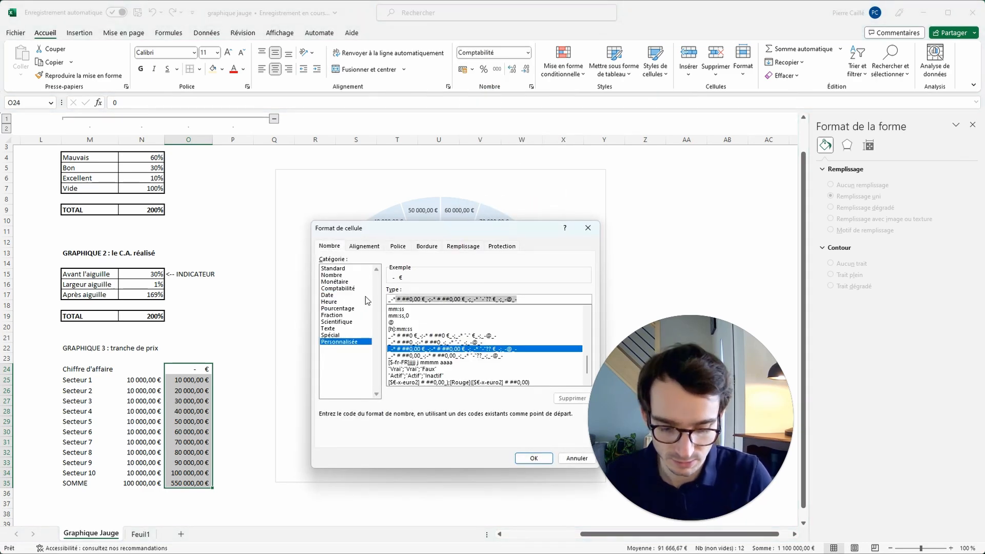
key("BackSpace")
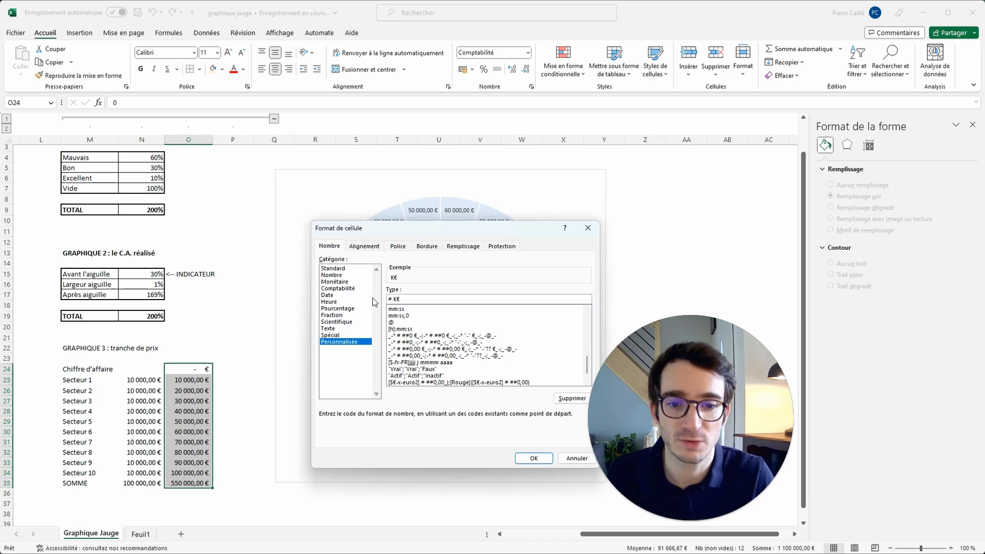
left_click(533, 458)
left_click_drag(173, 370, 200, 483)
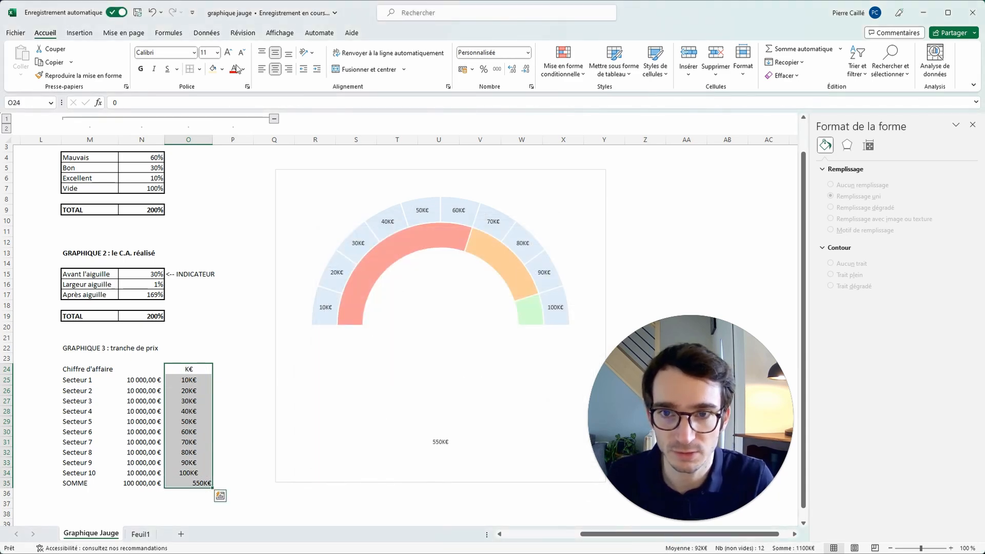
left_click(275, 69)
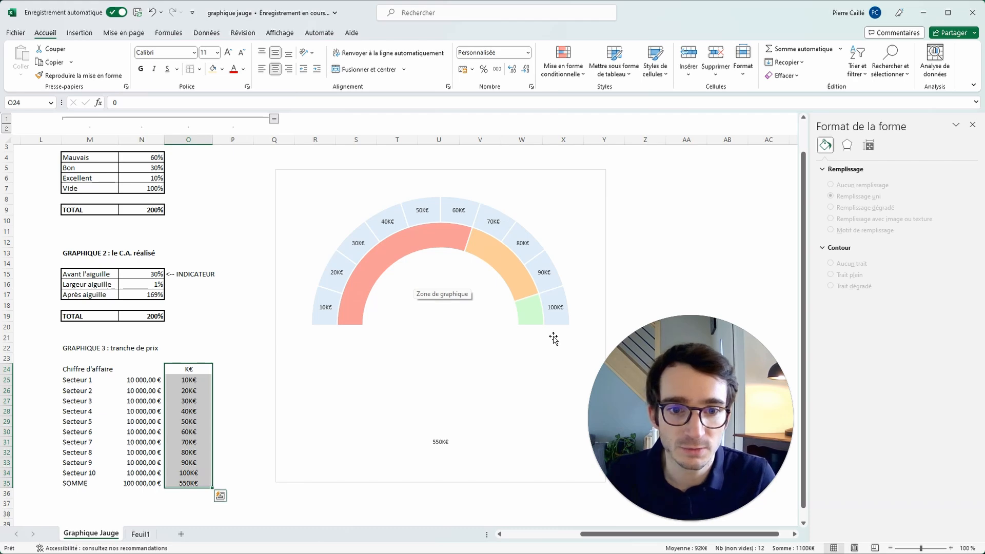
Step: Move the 10K€ to 100K€ labels outside the outer ring, each beside the boundary that ends its sector
left_click(326, 309)
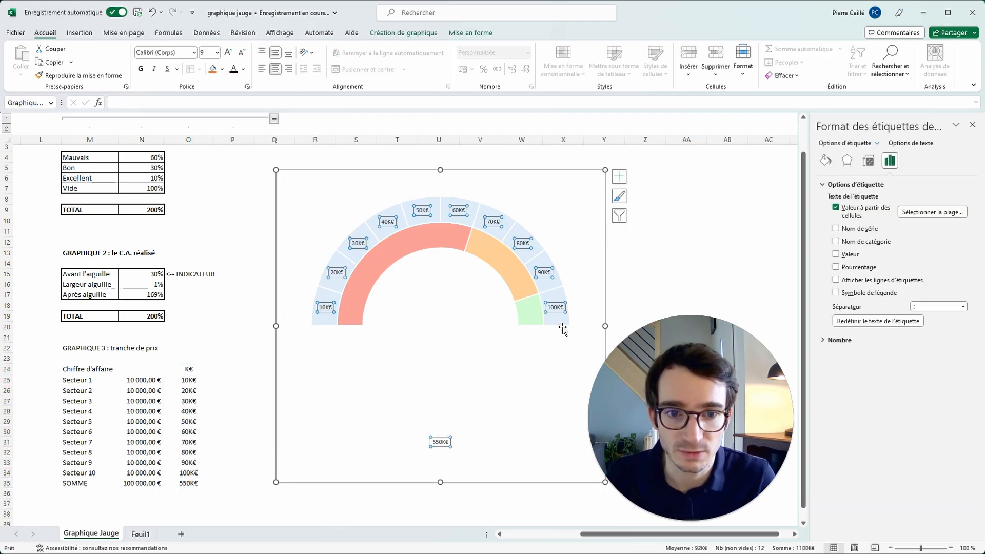
left_click_drag(326, 308, 554, 243)
left_click(458, 211)
left_click(491, 221)
left_click(522, 243)
left_click_drag(545, 277, 581, 316)
key("Escape")
Step: Replace the text of the 550K€ label below the half doughnut with 0K€
scroll(508, 448, "up", 6, "ctrl")
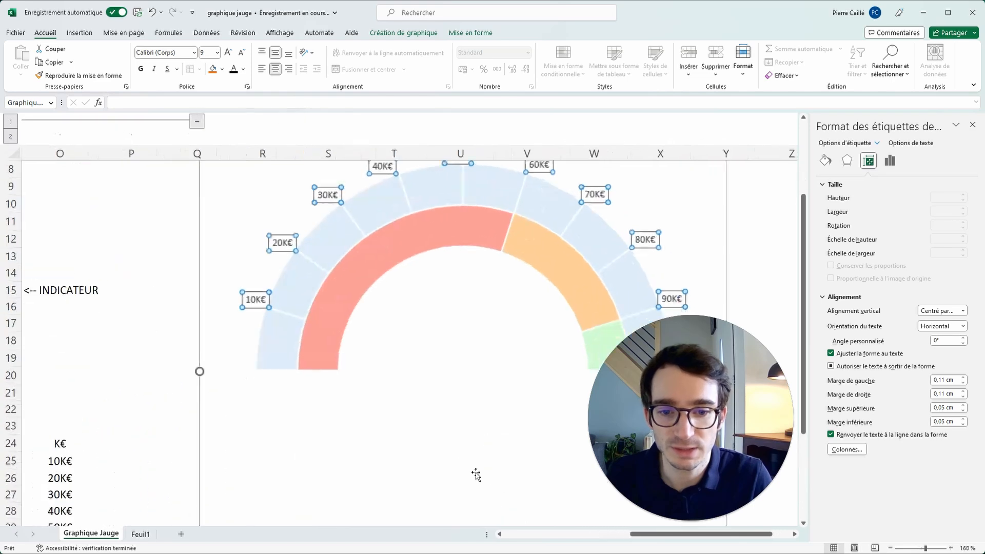
left_click(455, 251)
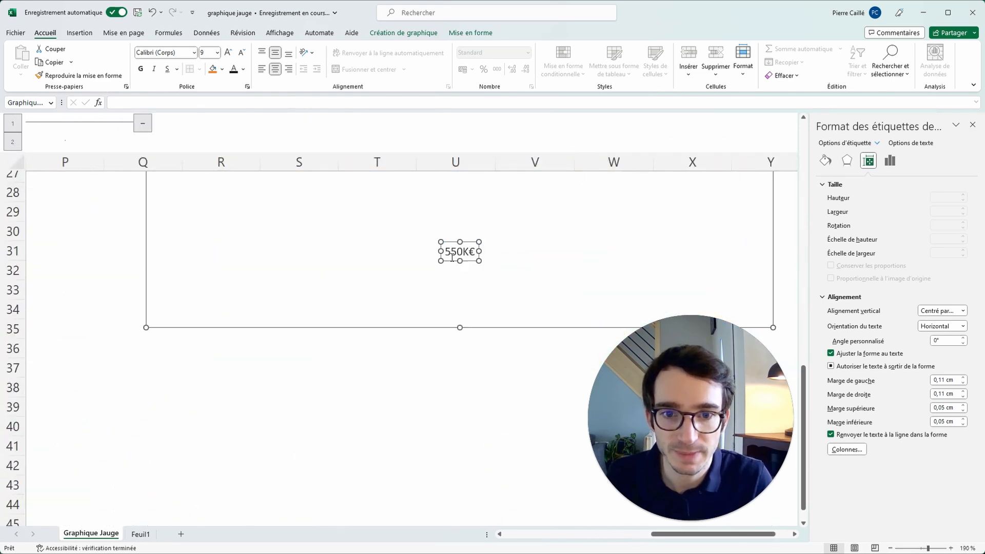
double_click(456, 250)
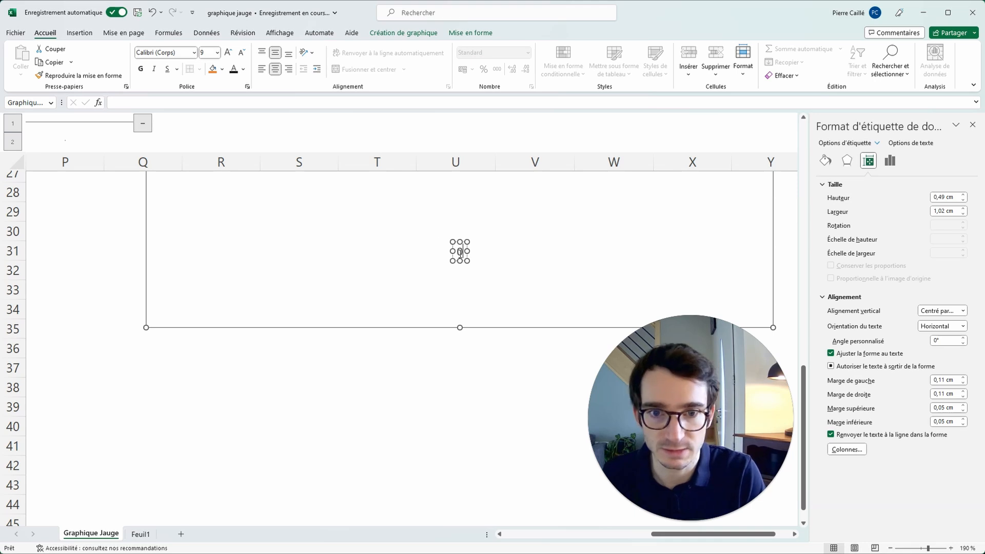
type("0K€")
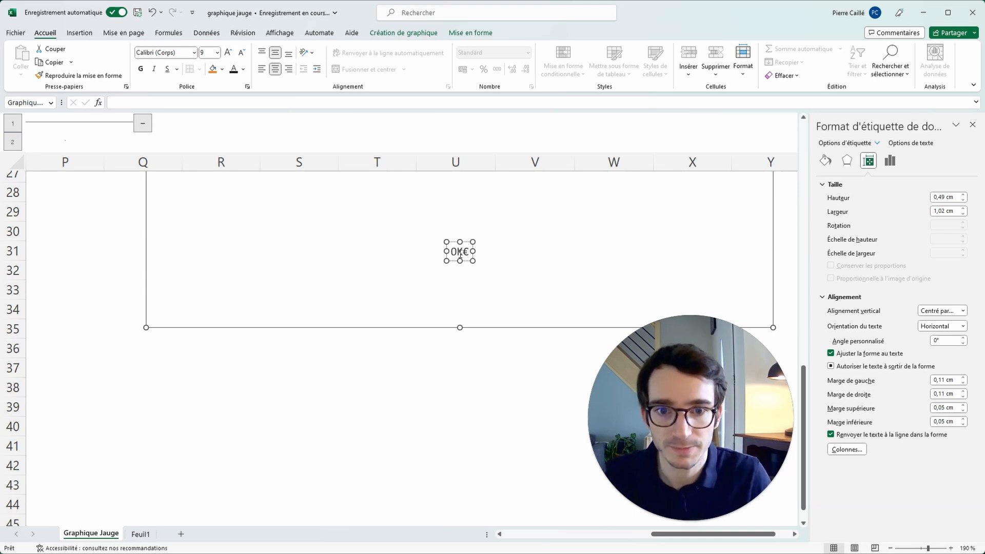
left_click(463, 300)
scroll(487, 328, "up", 1)
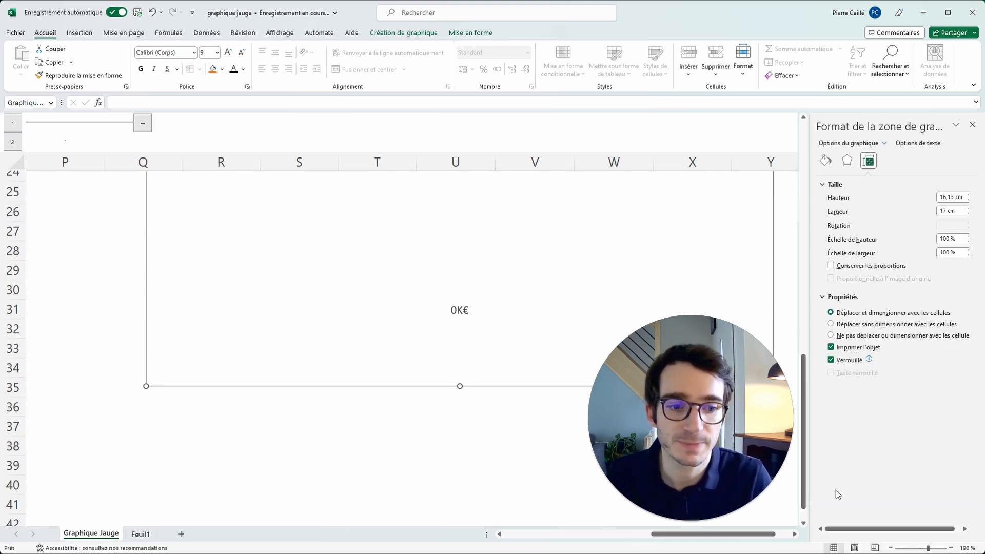
Step: Move the 0K€ label outside the outer ring, beside the start of the first price-bracket sector
scroll(393, 363, "down", 5)
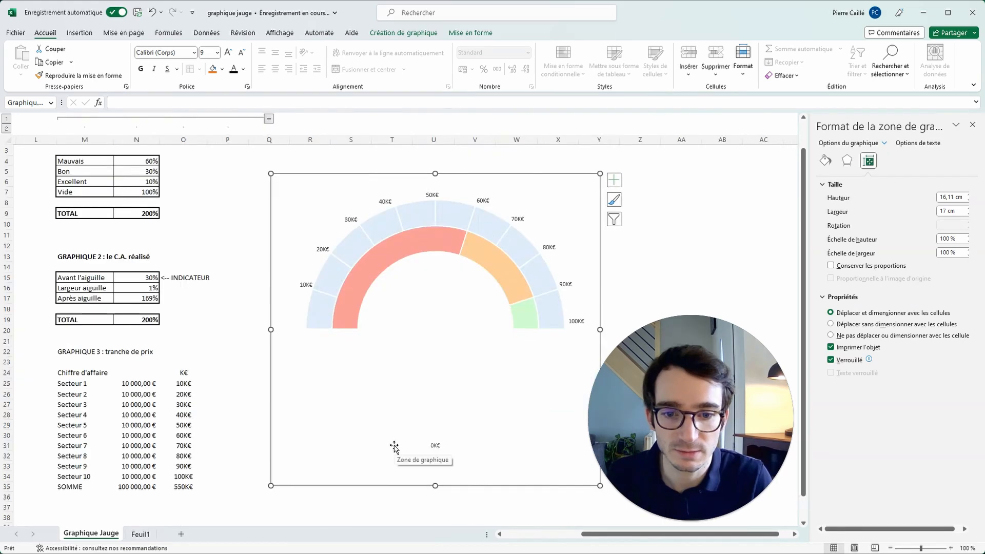
scroll(394, 447, "up", 1)
left_click(500, 470)
left_click(500, 470)
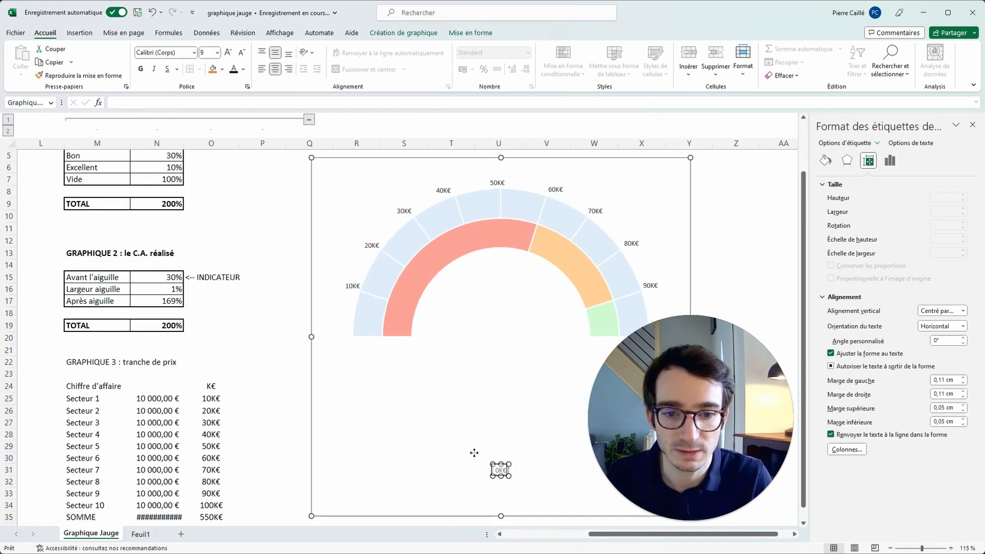
left_click_drag(500, 470, 345, 331)
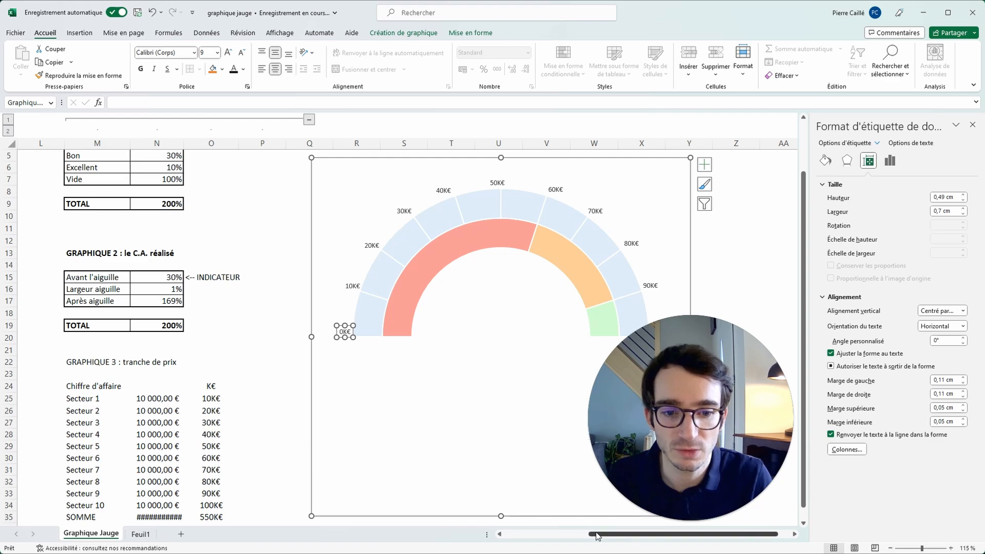
left_click_drag(597, 536, 613, 535)
left_click(735, 241)
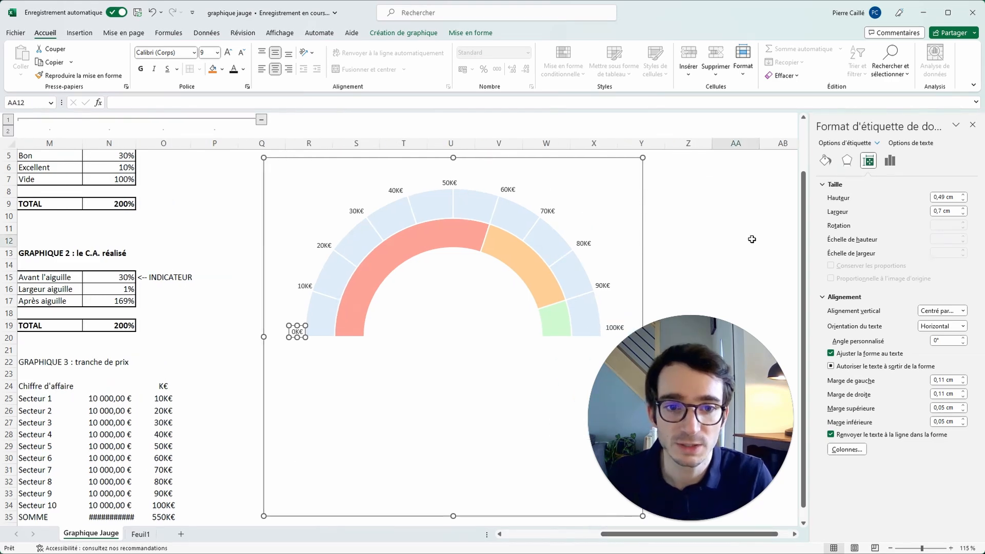
Step: Add data labels to the coloured SECTEURS ring
left_click(499, 244)
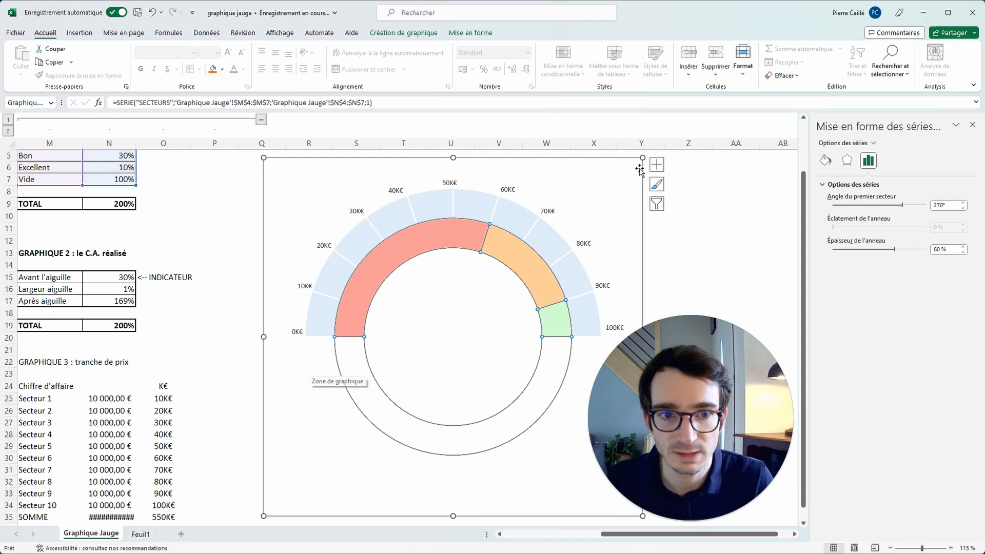
left_click(656, 164)
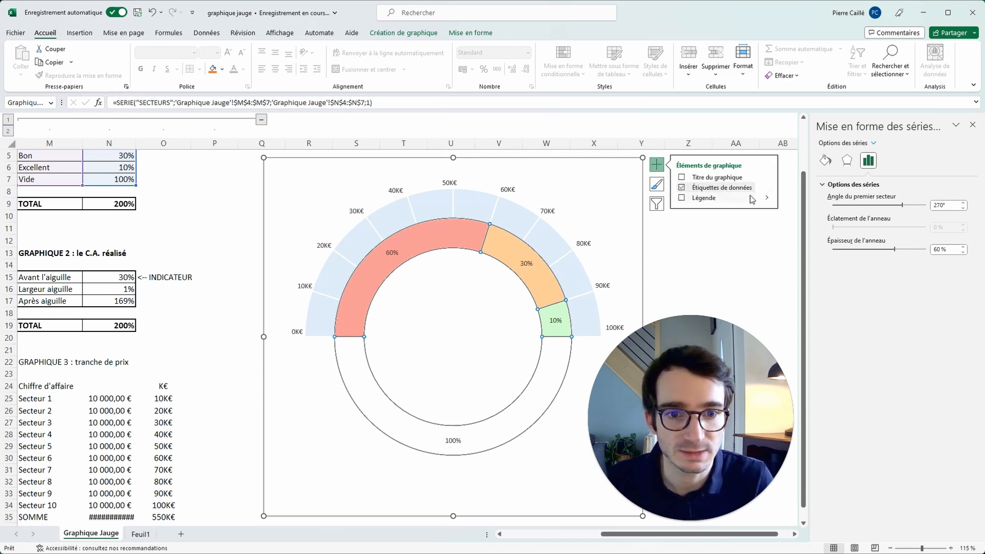
left_click(768, 190)
left_click(800, 216)
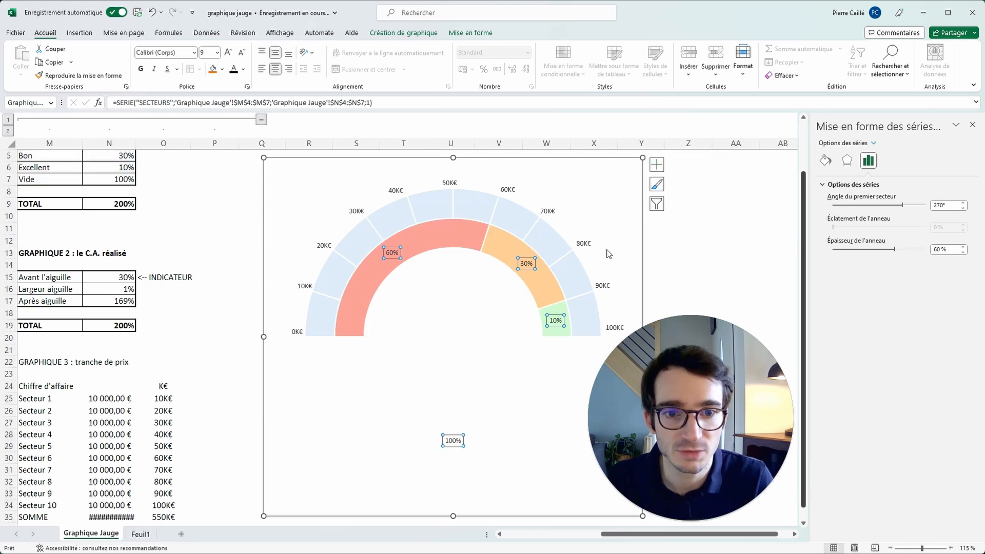
Step: Make the SECTEURS labels show the category name instead of the value, in bold at size 10
left_click(890, 162)
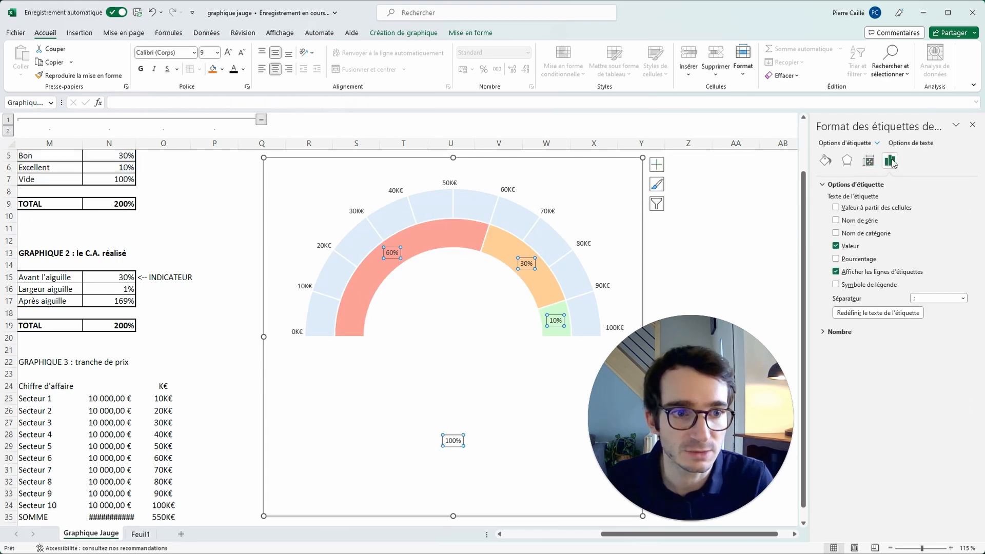
left_click(836, 246)
left_click(836, 234)
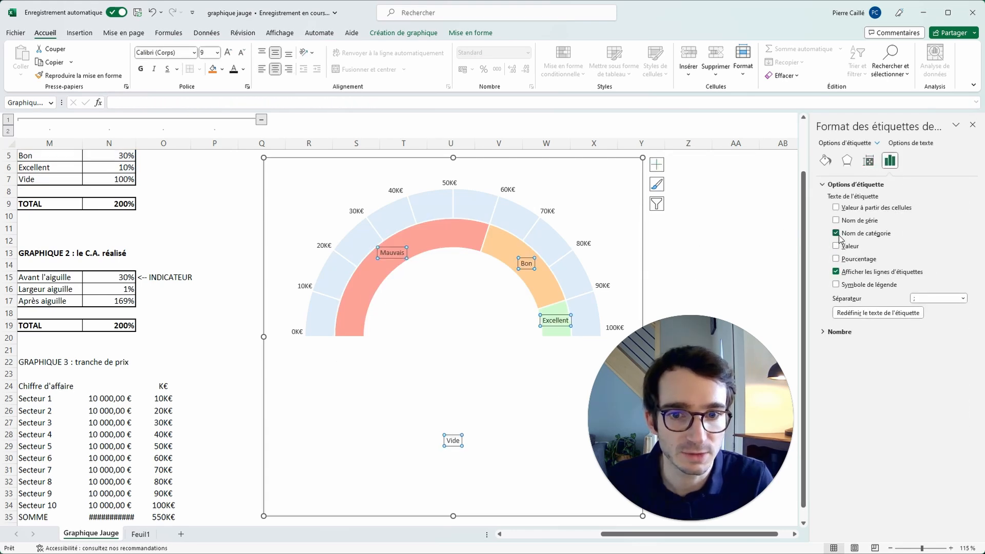
left_click(141, 70)
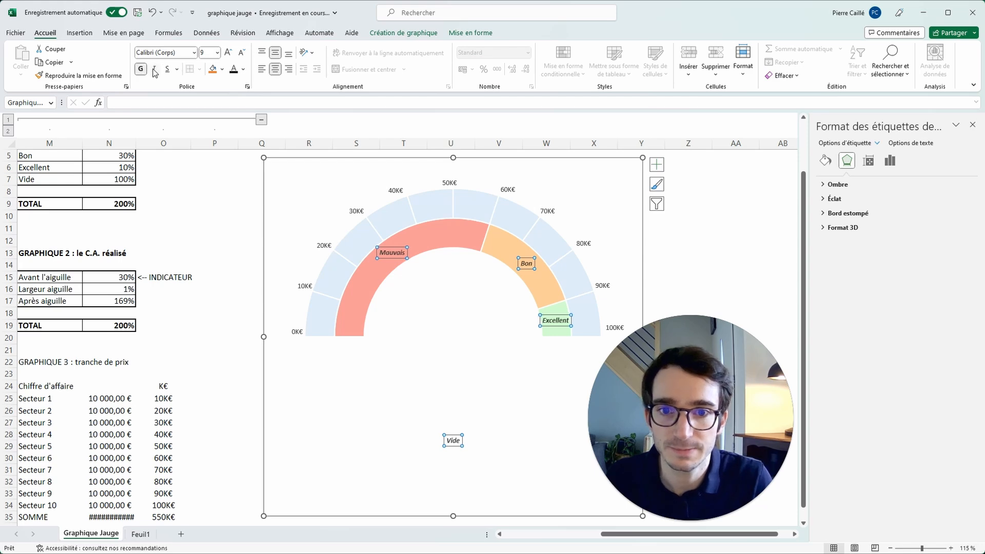
left_click(228, 54)
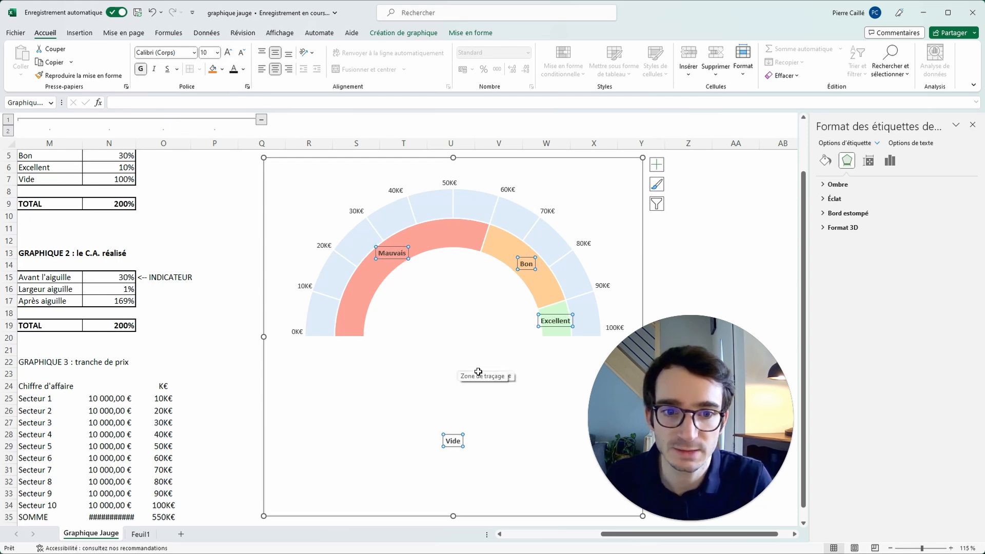
Step: Delete the Vide label below the half doughnut
left_click(453, 440)
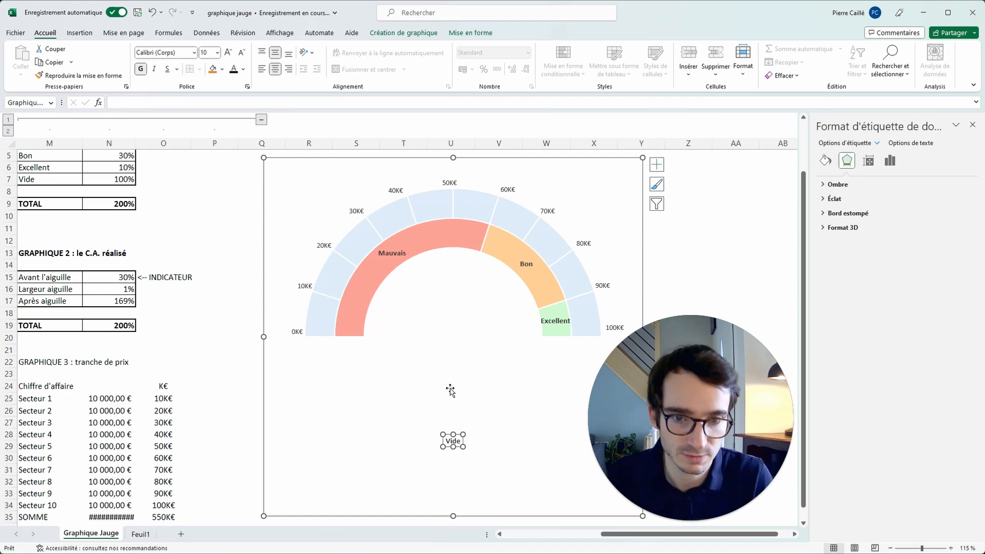
left_click(477, 268)
left_click(733, 265)
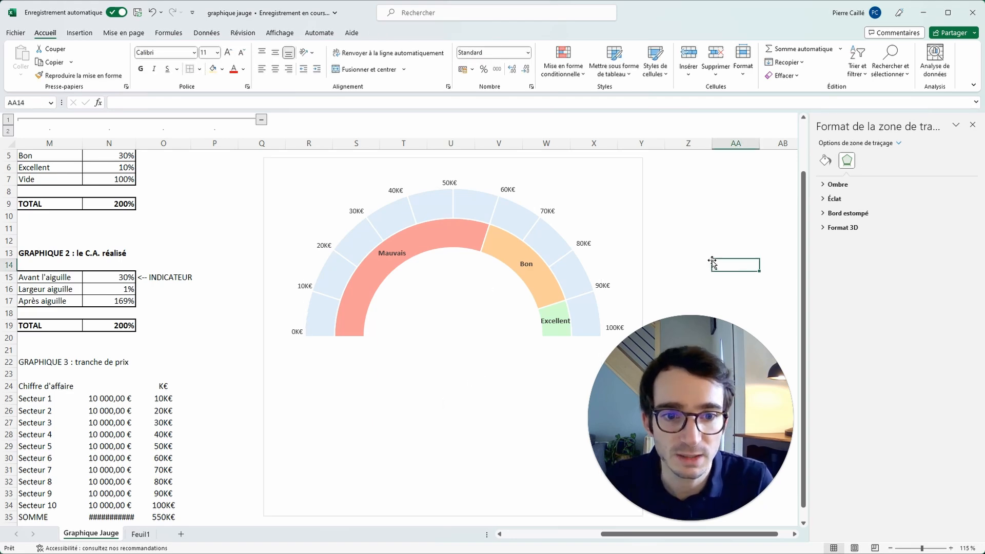
Step: Change the note in cell O15 to "<-- C.A. REALISE"
left_click(634, 270)
left_click_drag(633, 535, 632, 535)
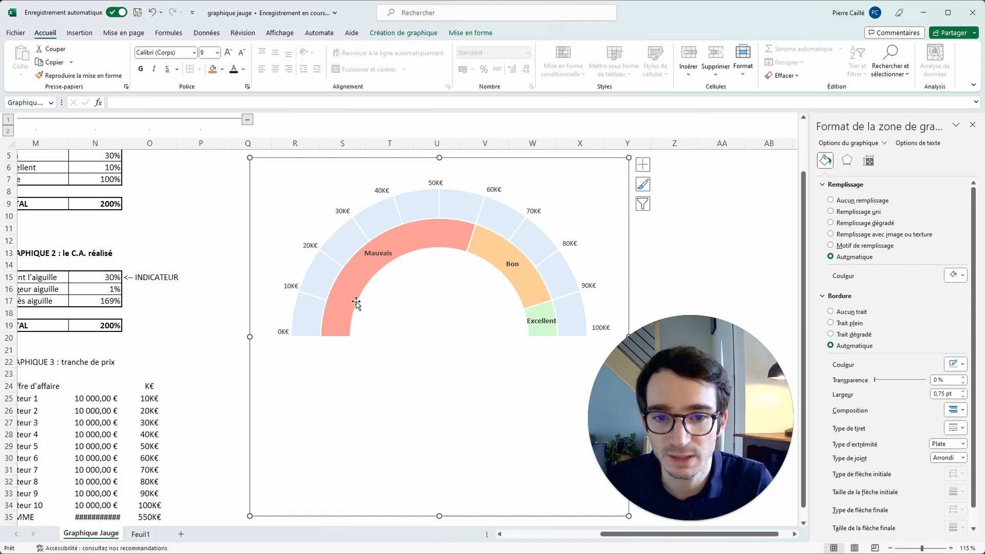
scroll(222, 260, "up", 1)
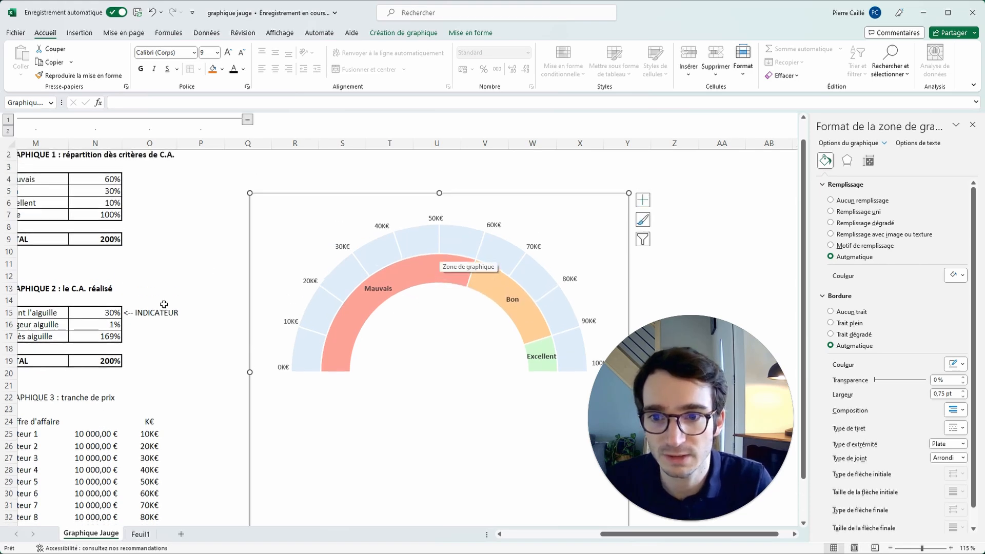
left_click(157, 312)
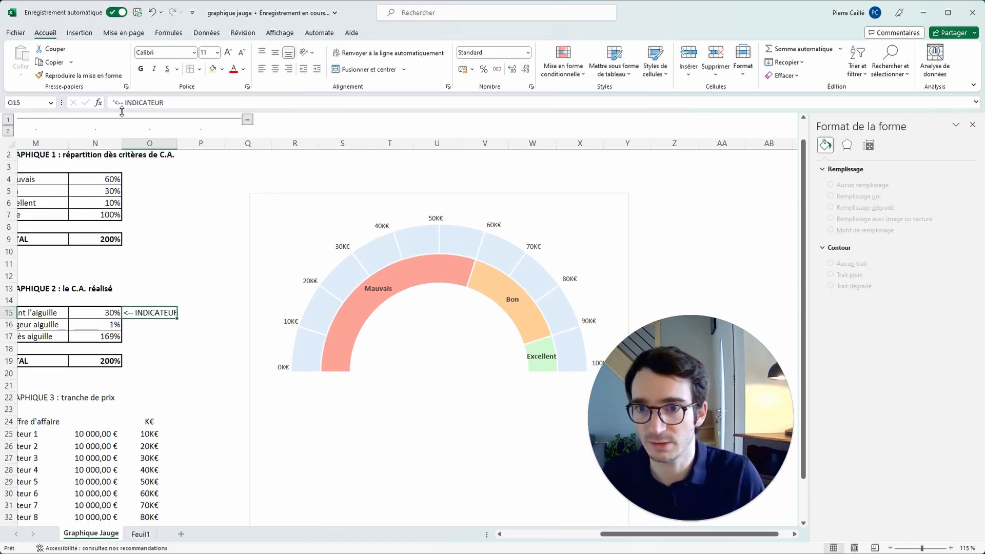
left_click_drag(124, 105, 194, 105)
type("C.A")
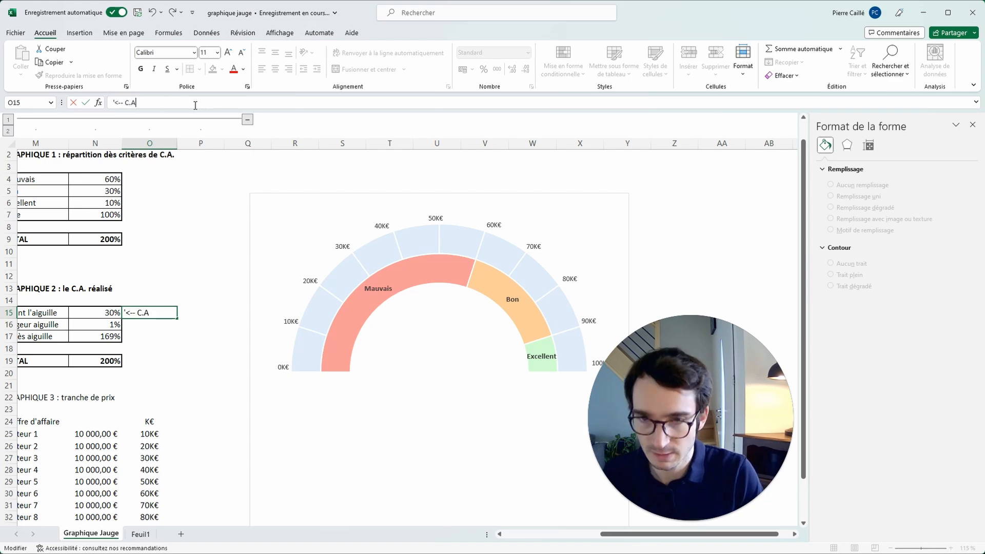
type(". REALISE")
key("Return")
Step: Add a data series named CA_REALISE to the chart, with its values taken from cells N15:N17
left_click(512, 334)
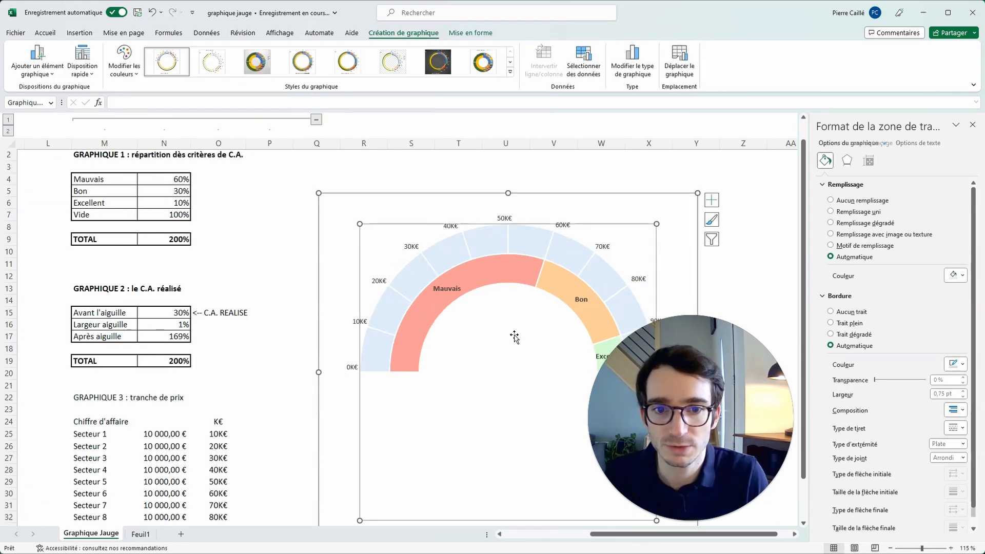
left_click(585, 68)
left_click(329, 363)
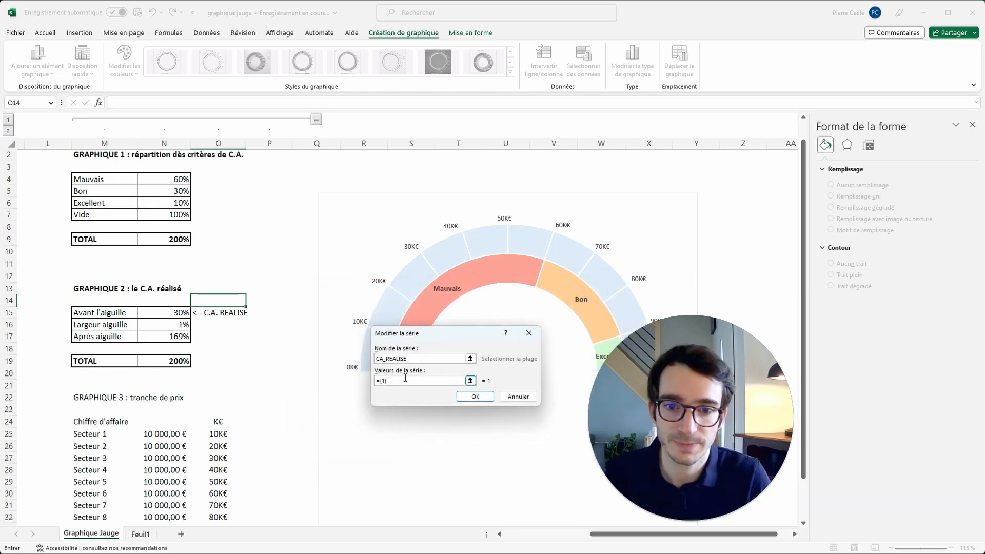
left_click(378, 381)
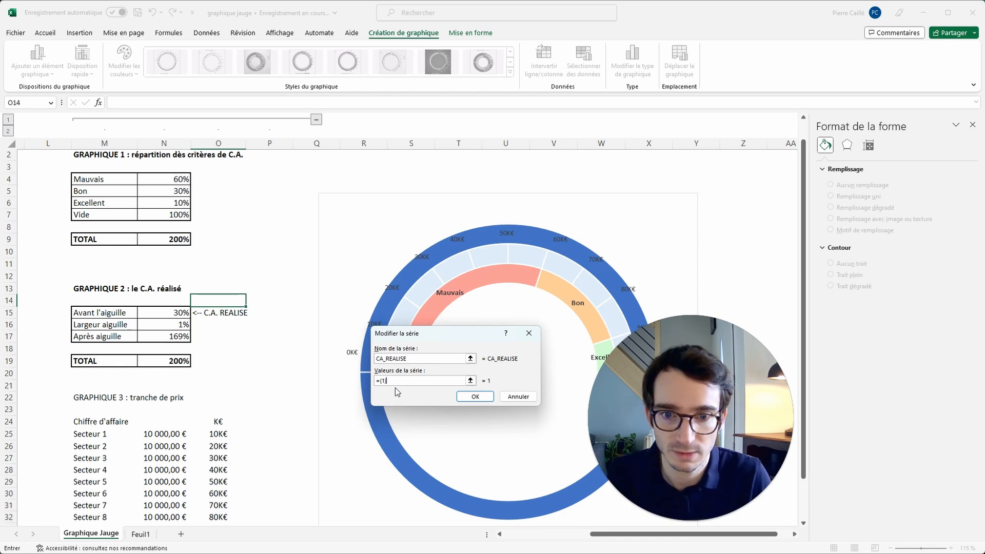
key("BackSpace")
key("BackSpace")
key("BackSpace")
key("BackSpace")
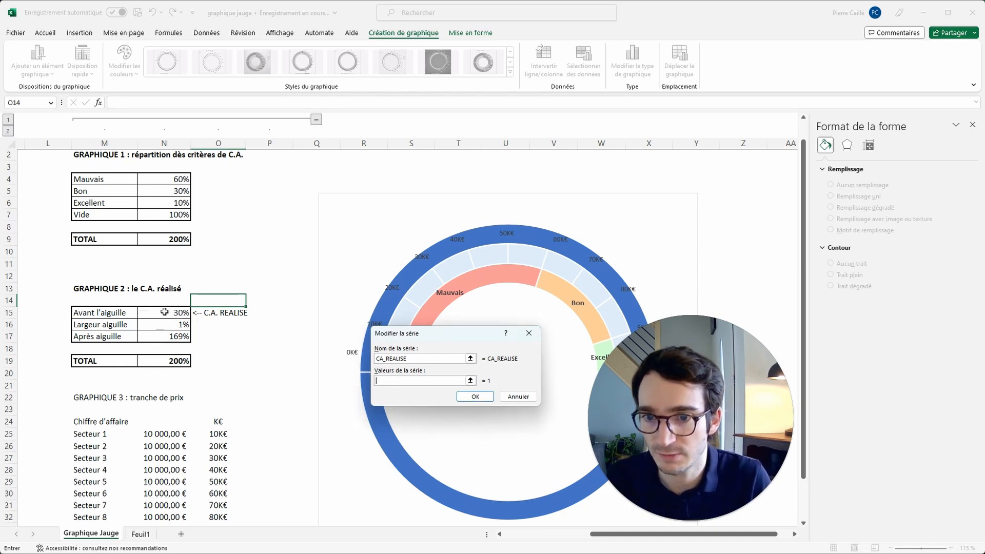
left_click_drag(165, 315, 153, 335)
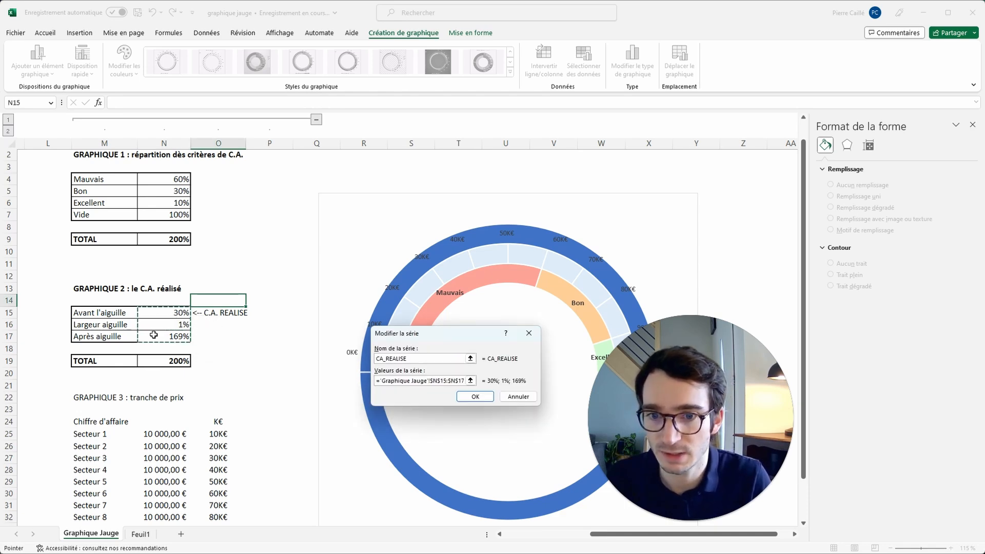
left_click(475, 397)
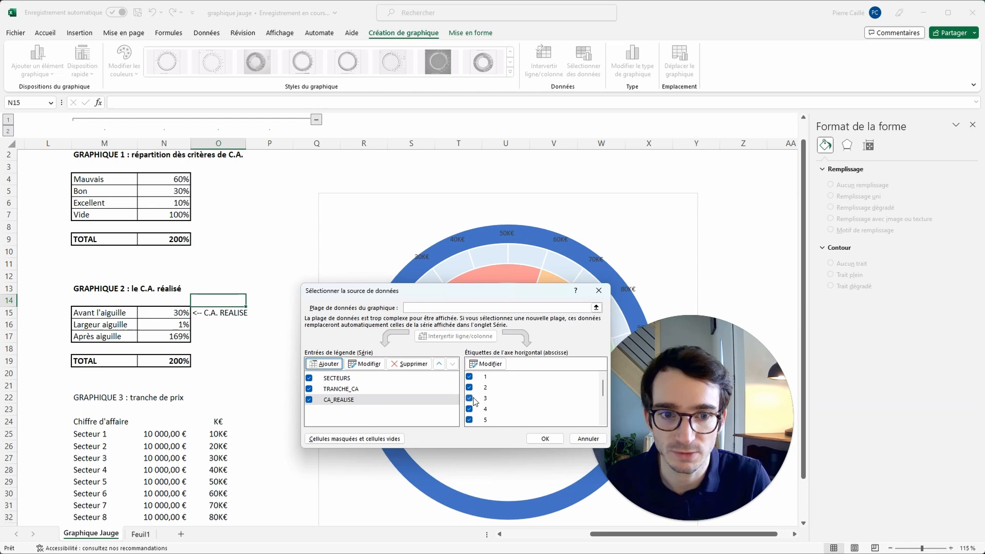
left_click(546, 440)
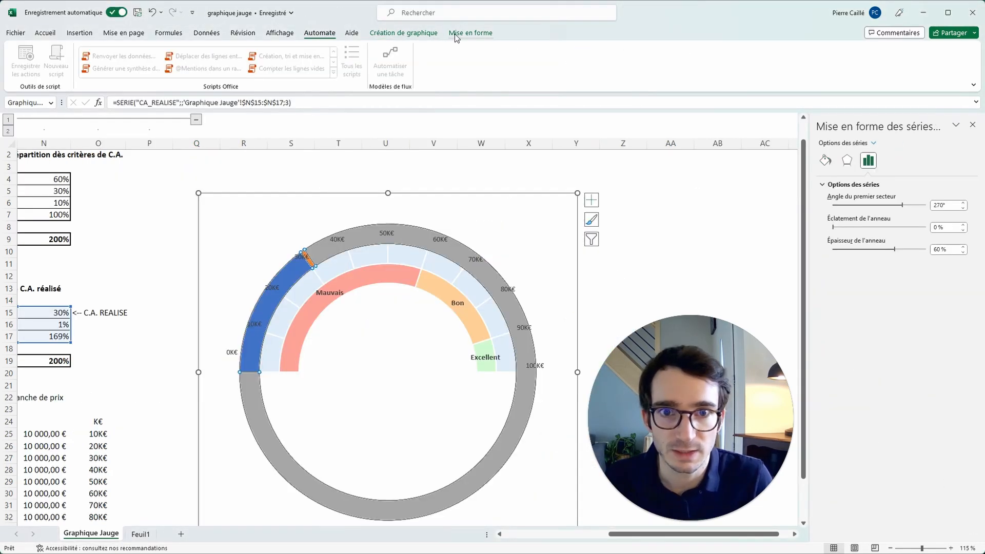
Step: Change the chart type of the CA_REALISE series from doughnut to pie in the combined chart
left_click(404, 33)
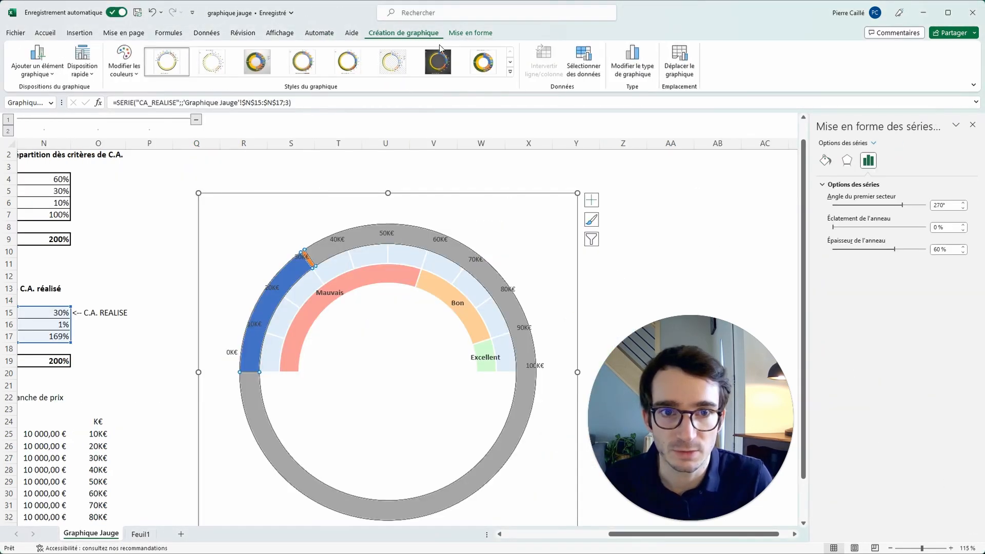
left_click(614, 70)
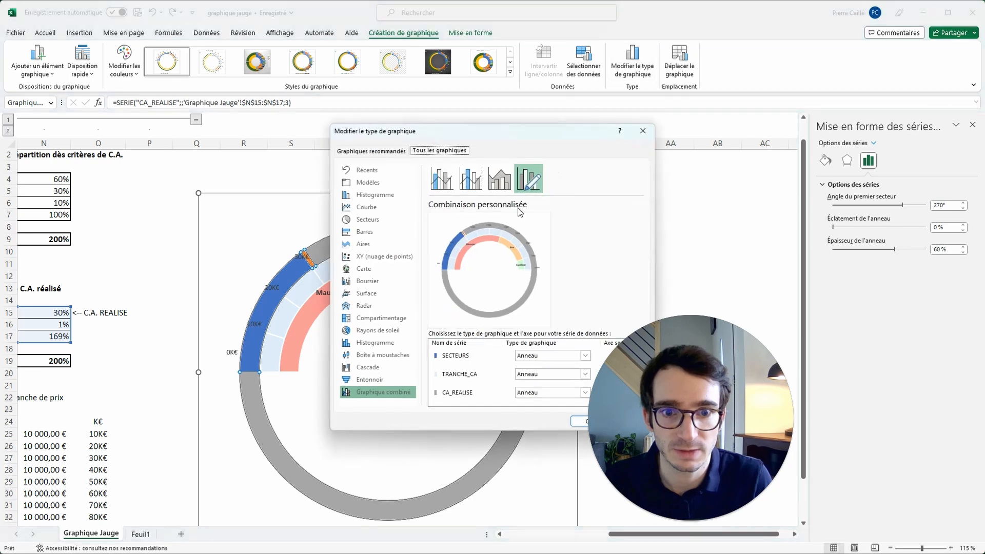
left_click_drag(518, 139, 430, 99)
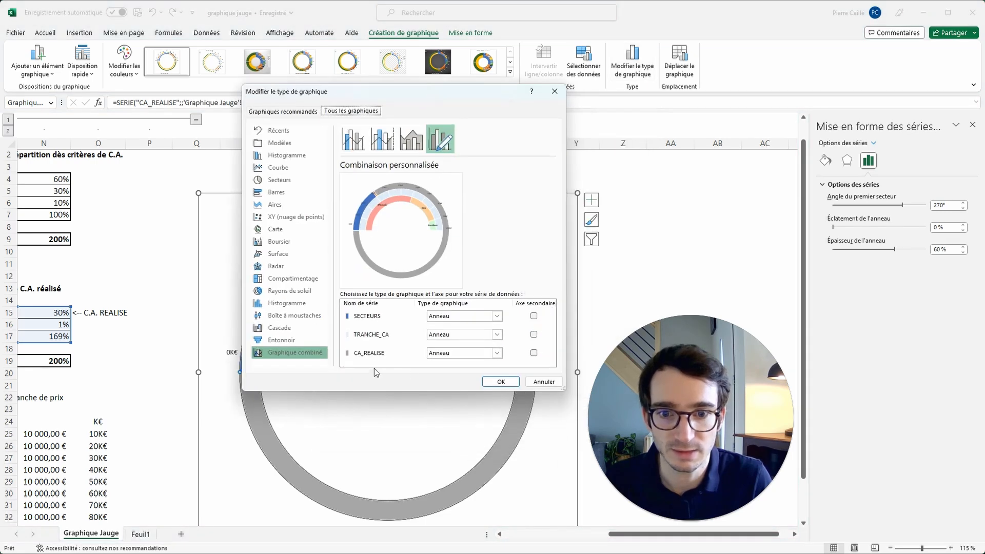
left_click(497, 353)
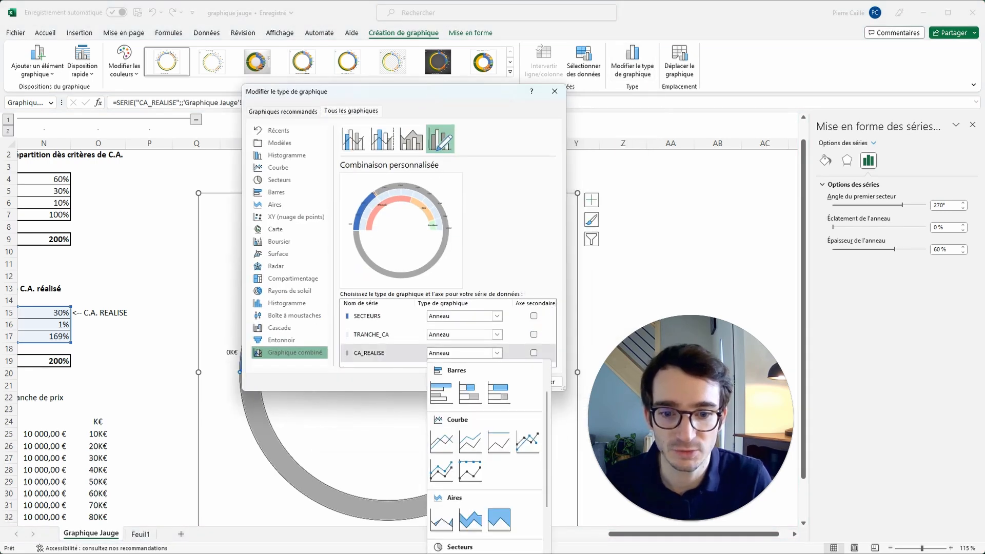
left_click(441, 519)
left_click(501, 381)
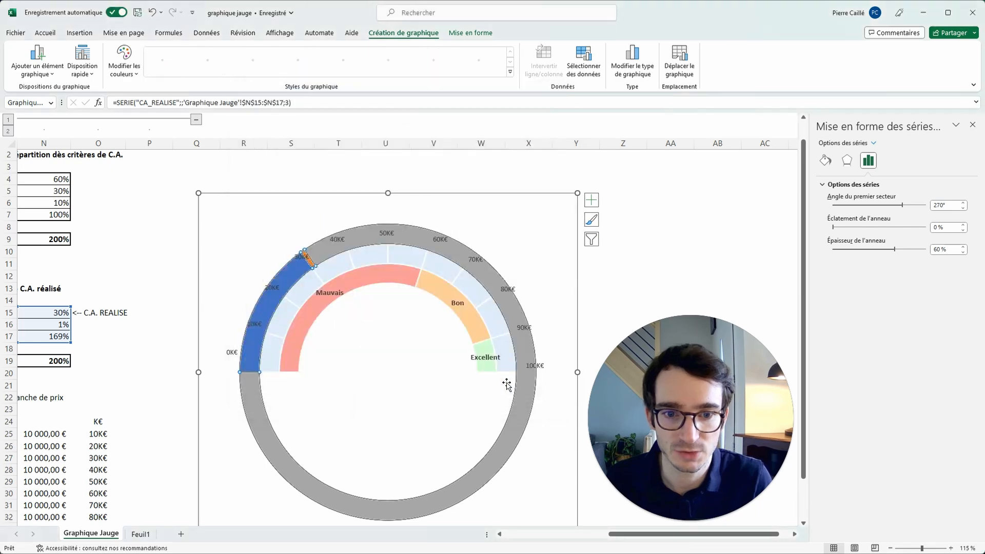
left_click(486, 361)
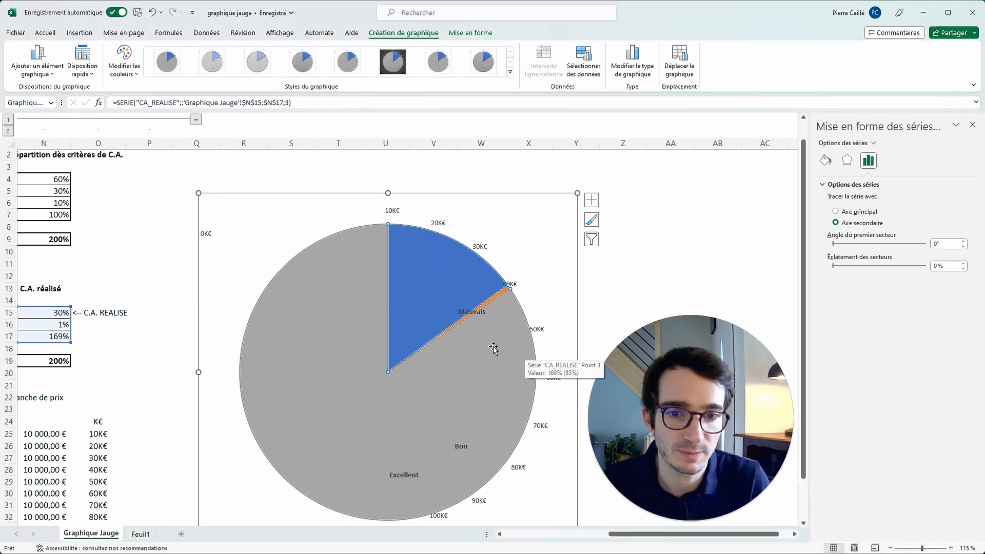
Step: Remove the fill and border from the blue and grey sectors of the CA_REALISE pie
left_click(465, 276)
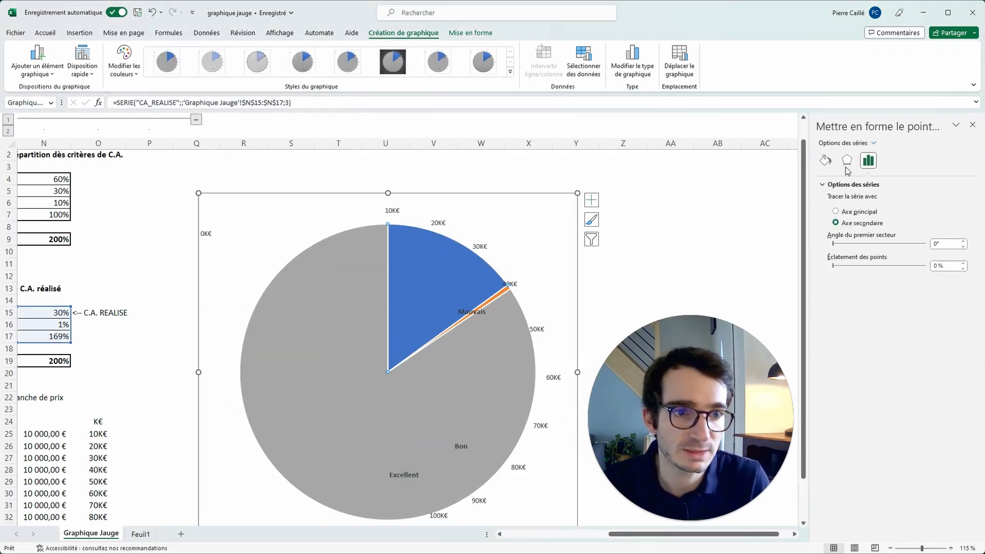
left_click(825, 160)
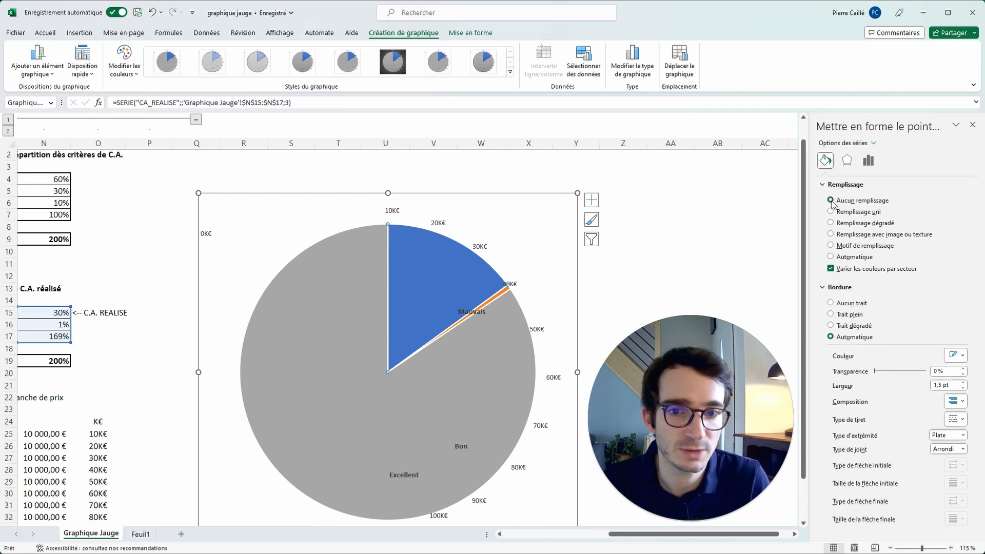
left_click(830, 303)
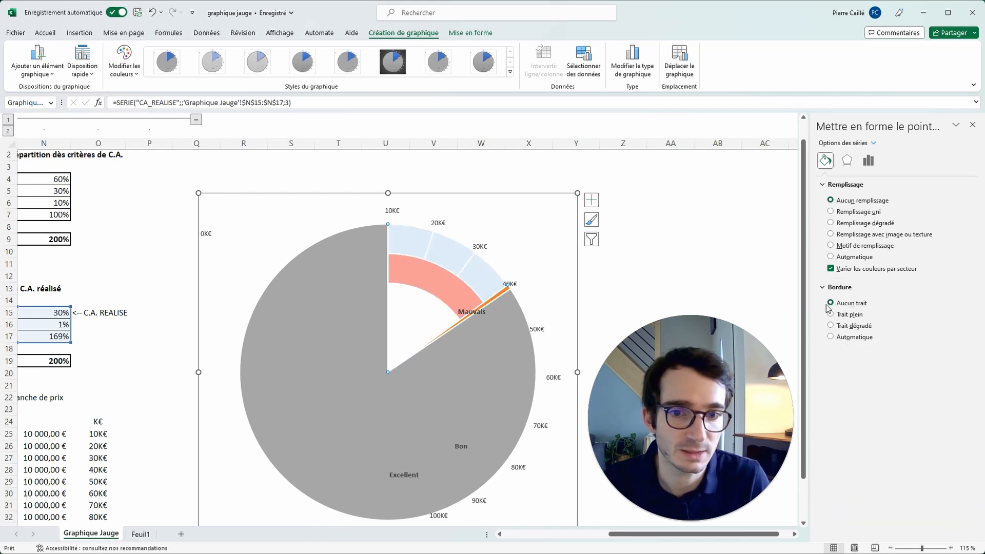
left_click(508, 391)
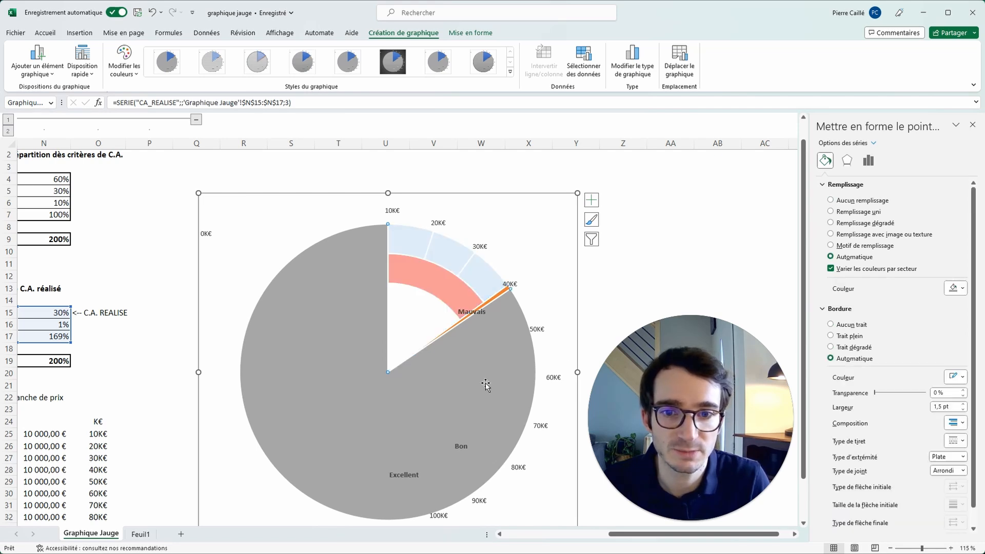
left_click(831, 200)
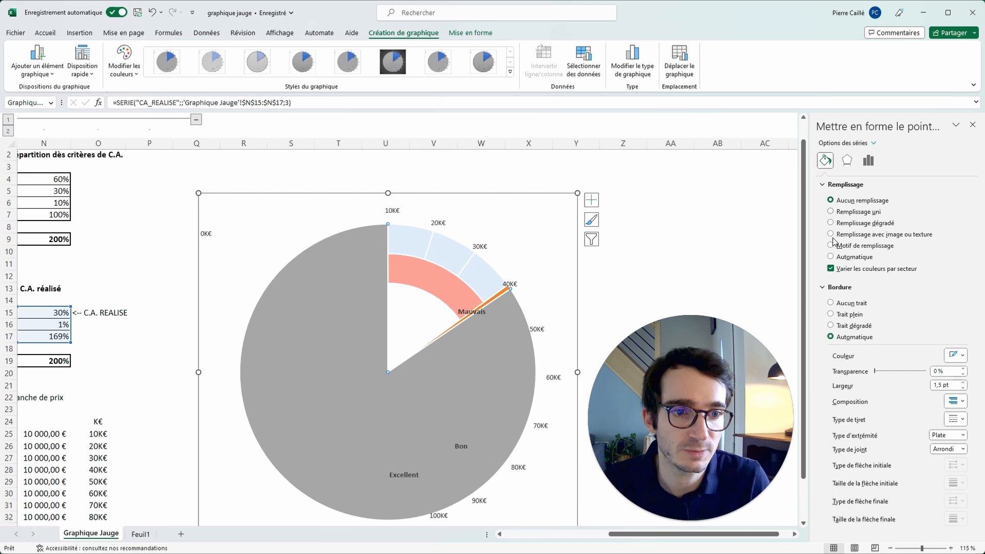
left_click(830, 304)
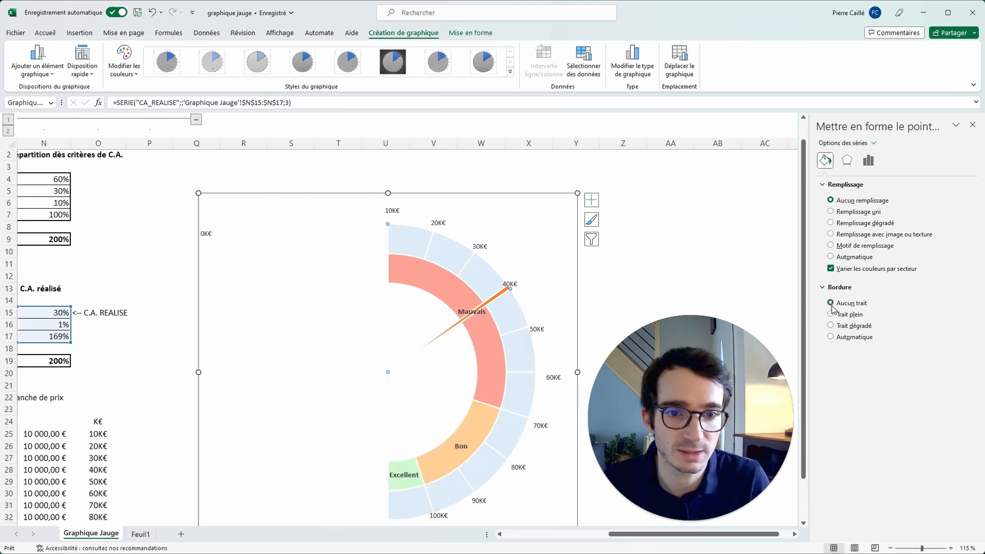
Step: Fill the thin orange needle sector with solid red and remove its border
left_click(504, 294)
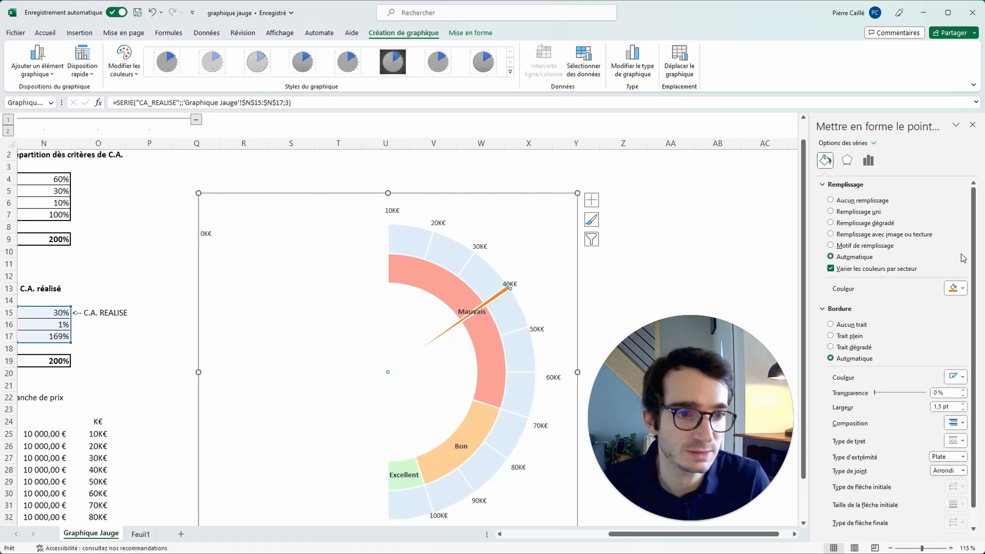
left_click(954, 288)
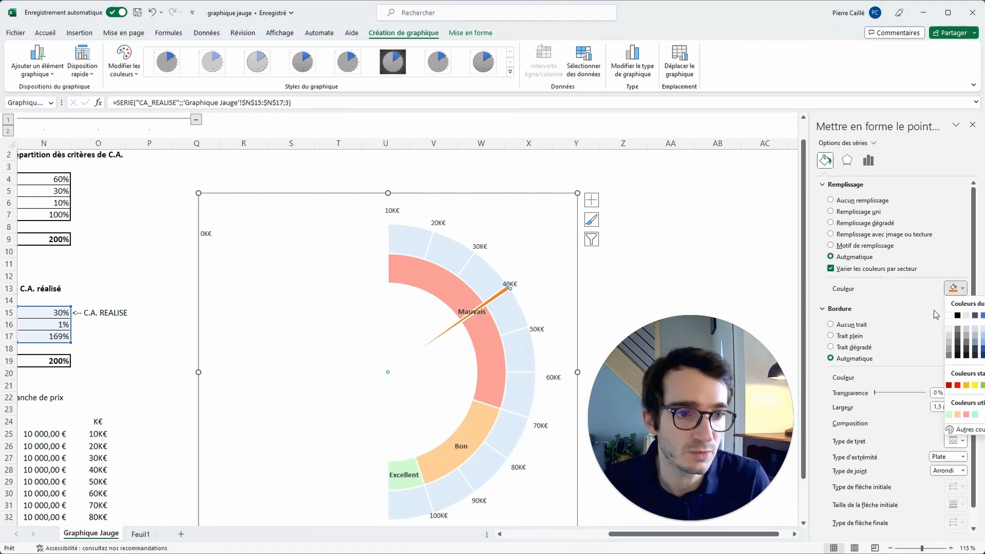
left_click(949, 385)
left_click(831, 338)
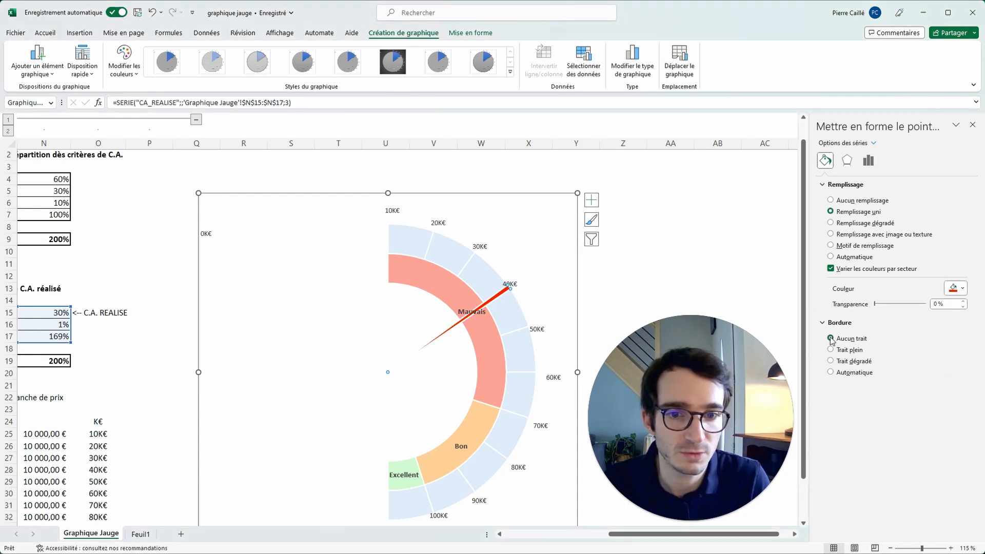
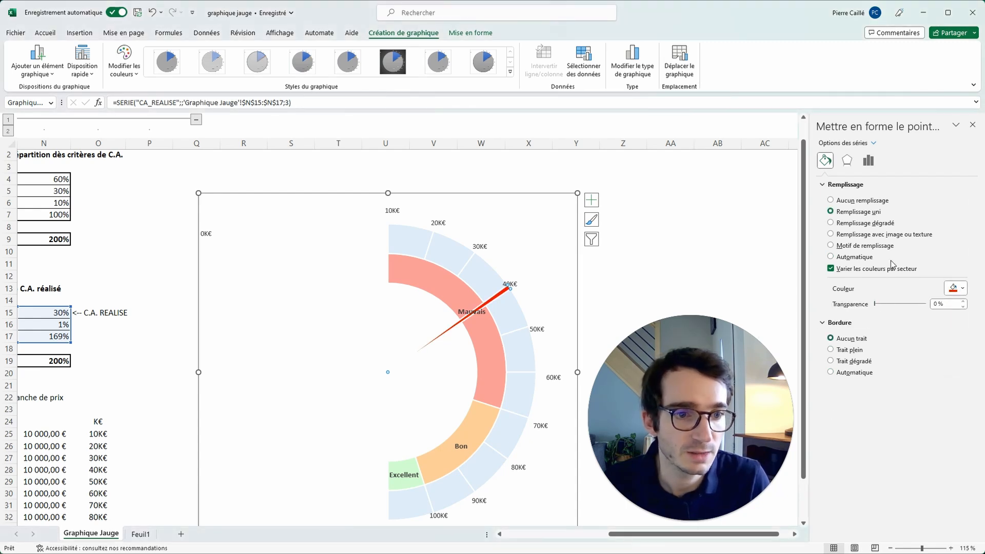
Step: Apply an outer shadow preset offset to the right to the red needle sector
left_click(846, 160)
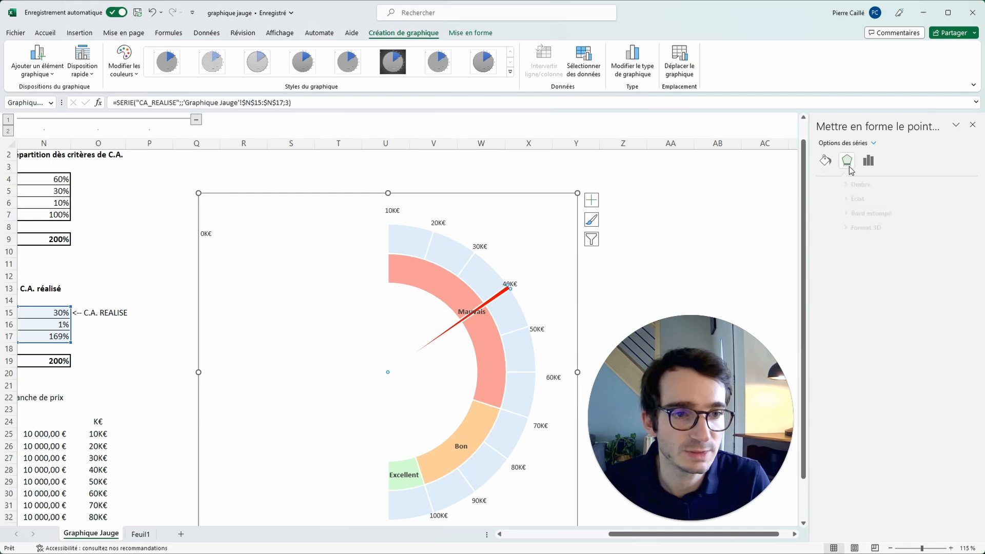
left_click(838, 185)
left_click(956, 199)
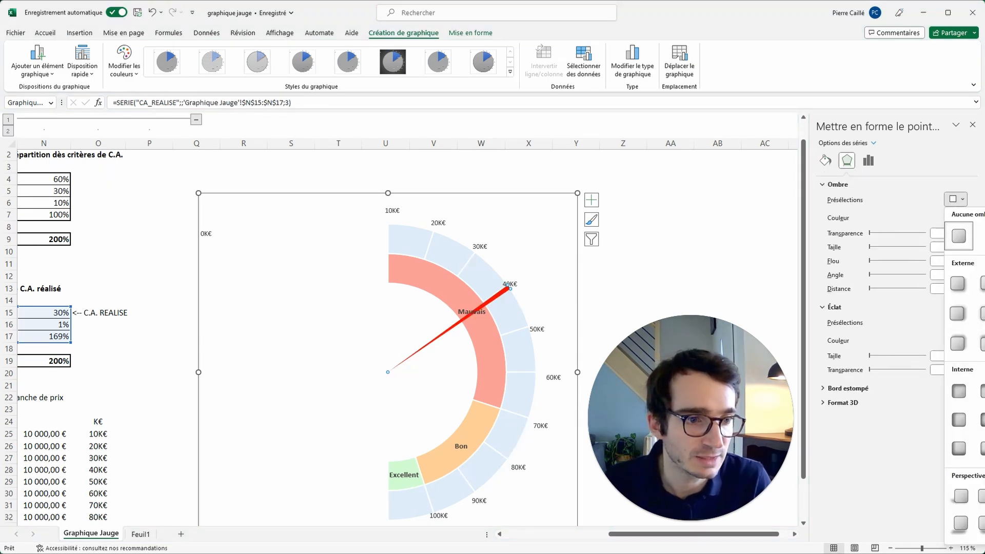
left_click(969, 315)
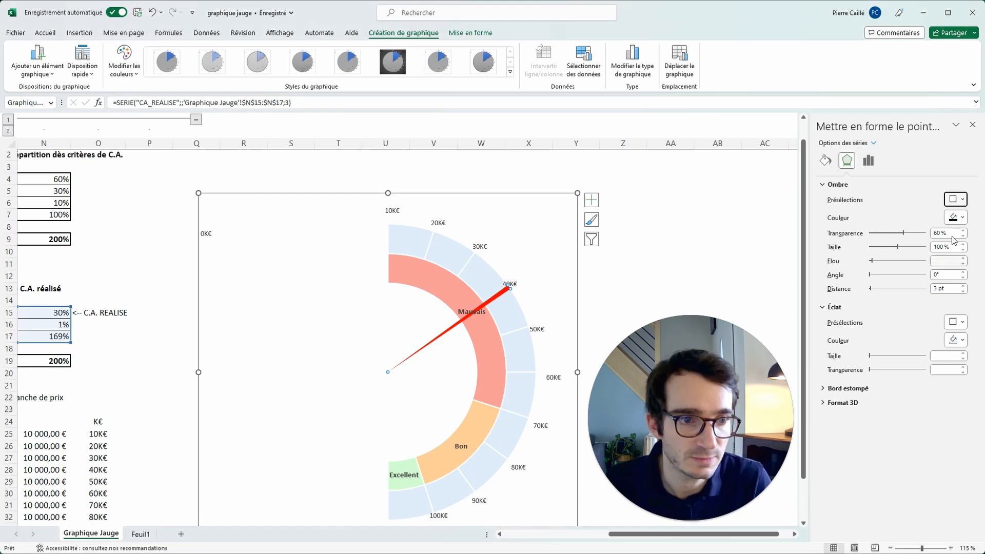
left_click(963, 200)
left_click(955, 200)
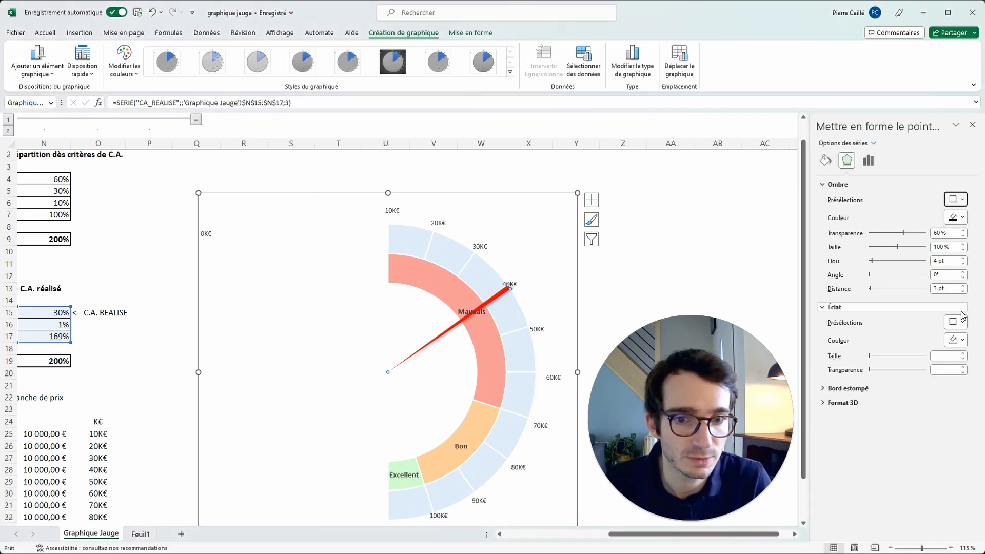
left_click(949, 203)
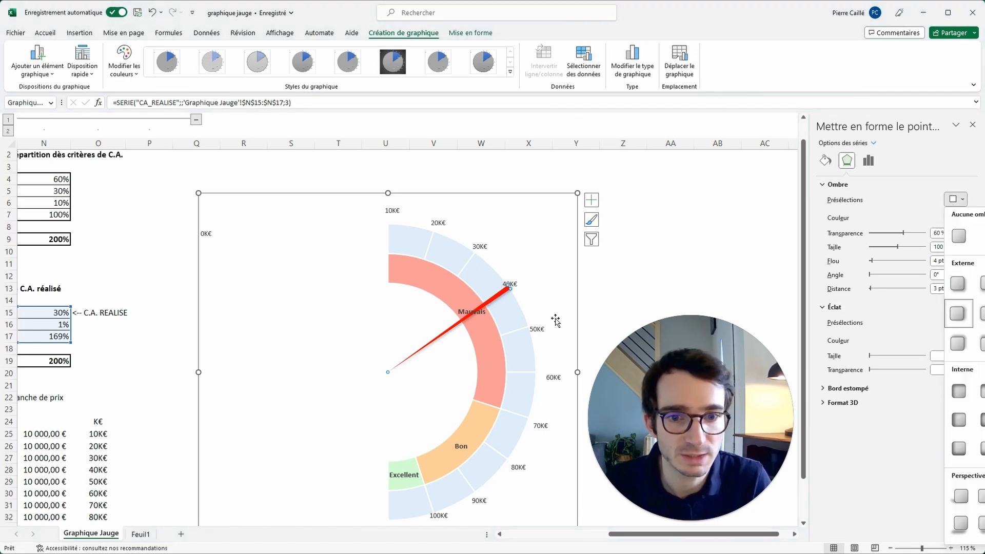
key("Escape")
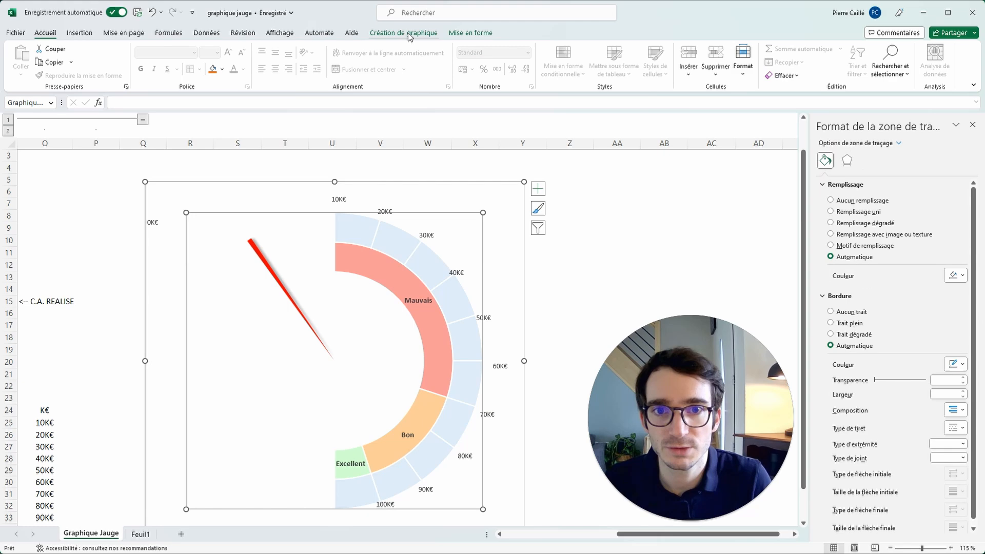
Step: Assign the SECTEURS and TRANCHE_CA doughnut series to the secondary axis of the combined chart
left_click(404, 32)
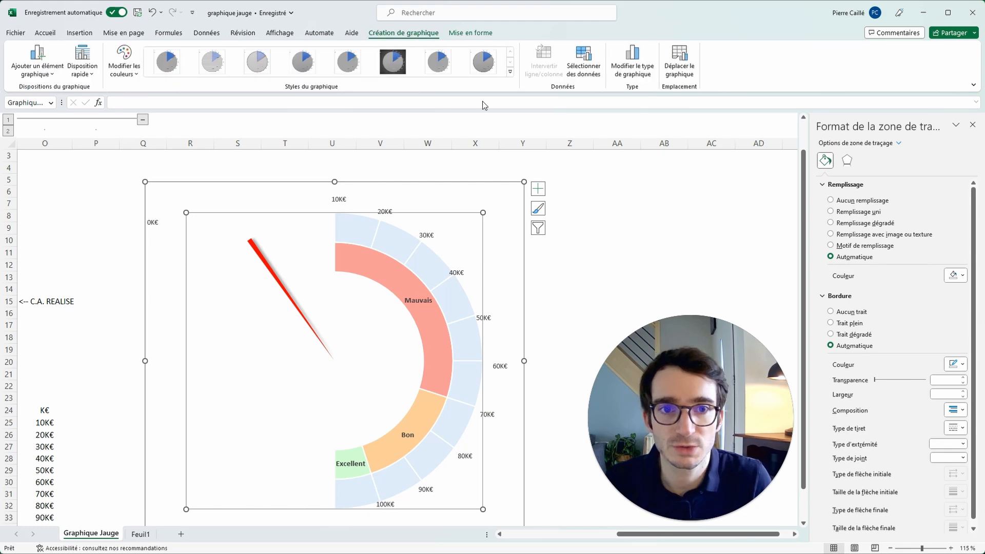
left_click(628, 64)
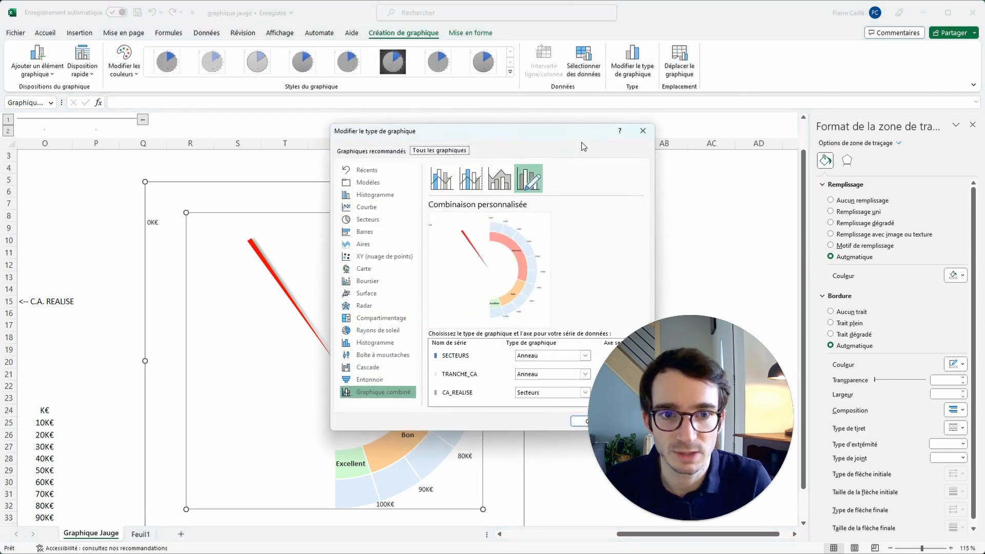
left_click_drag(584, 146, 430, 151)
left_click(477, 384)
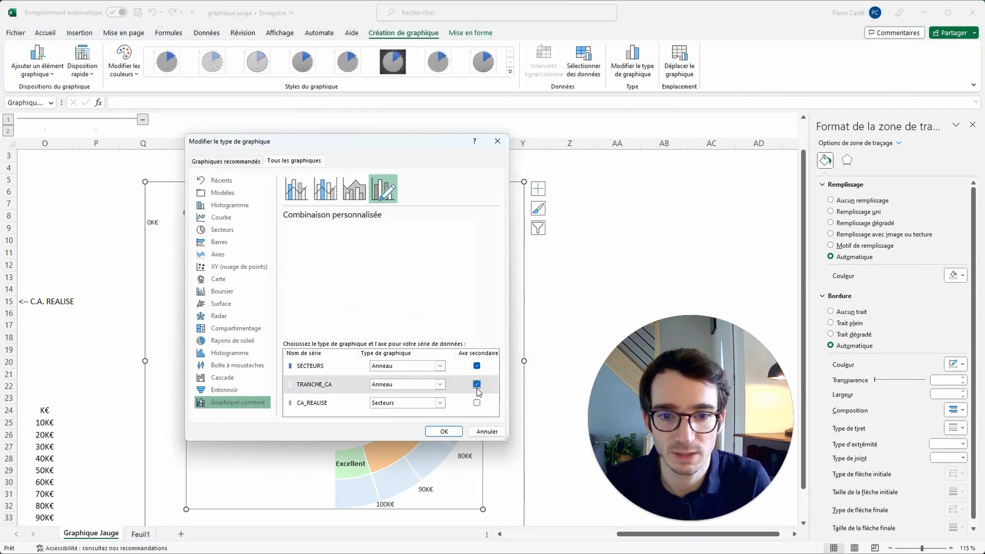
left_click(444, 431)
Step: Set the angle of the first sector to 270° for the TRANCHE_CA doughnut series
left_click(483, 339)
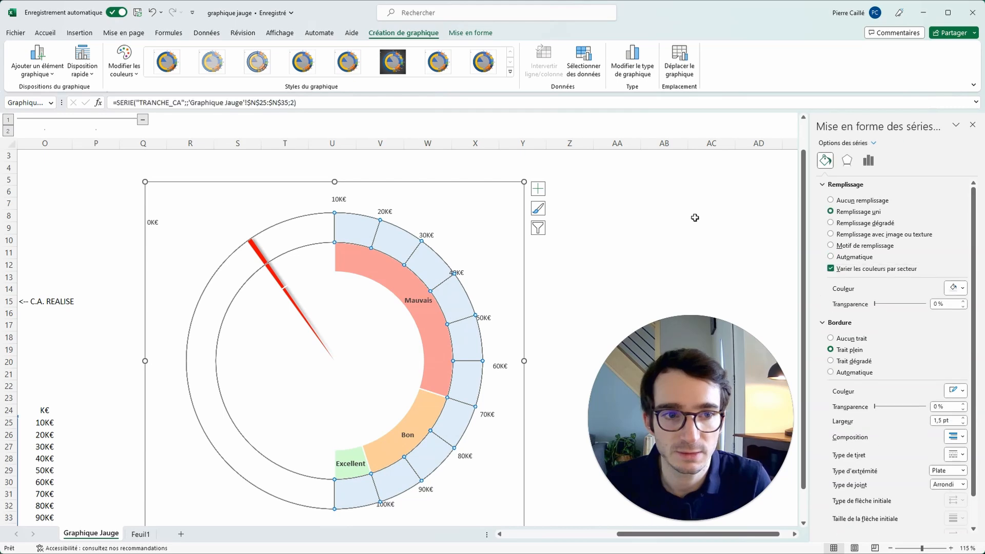
left_click(866, 163)
left_click_drag(941, 206, 921, 205)
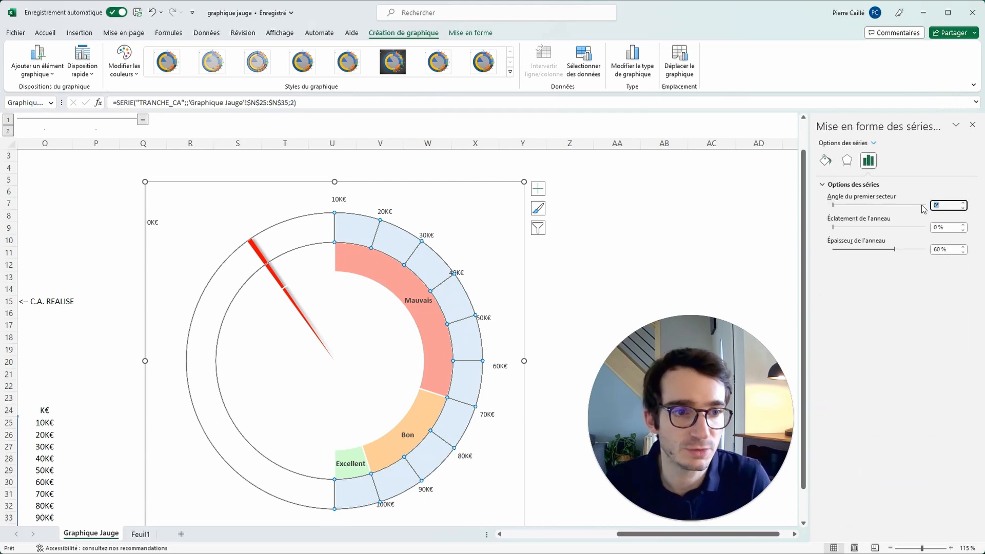
key("Return")
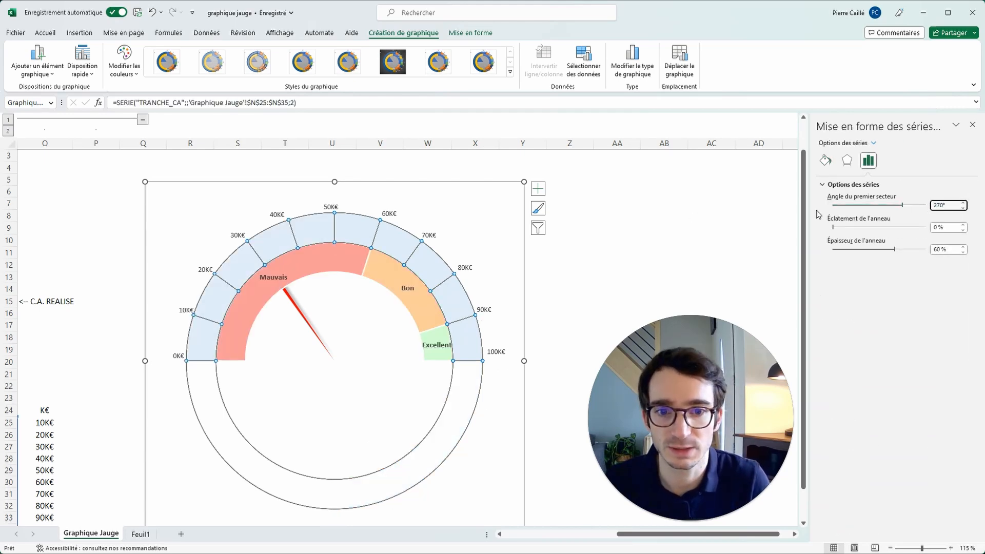
Step: Plot the CA_REALISE needle series on the secondary axis
left_click(634, 265)
left_click(505, 285)
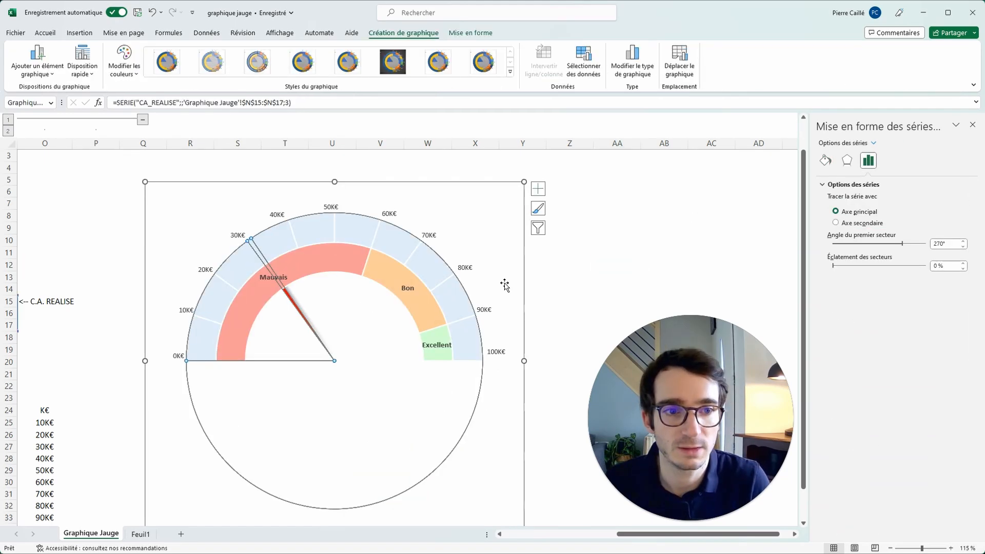
left_click(836, 223)
left_click(654, 270)
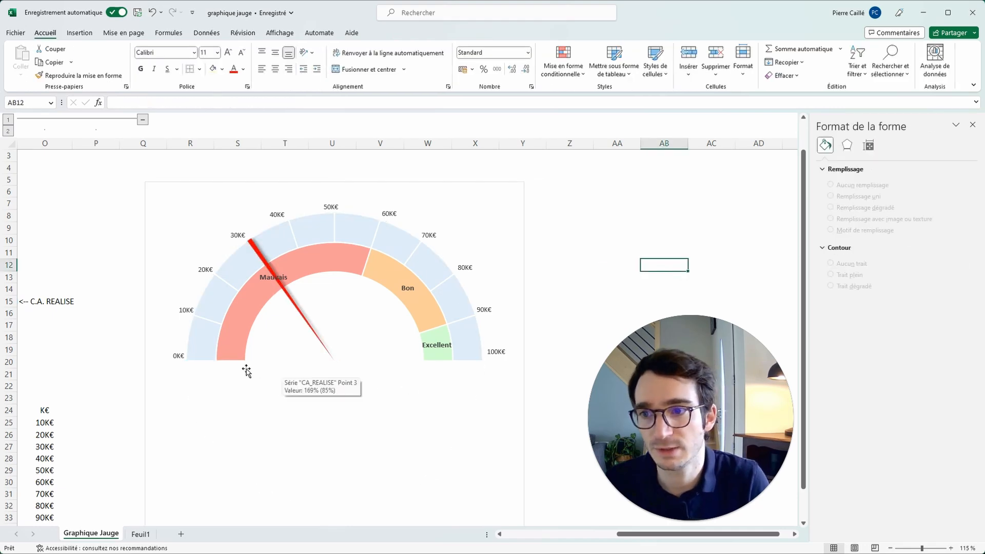
Step: Remove the chart area's border and fill, and move the gauge slightly down and to the left on the sheet
left_click_drag(672, 536, 635, 537)
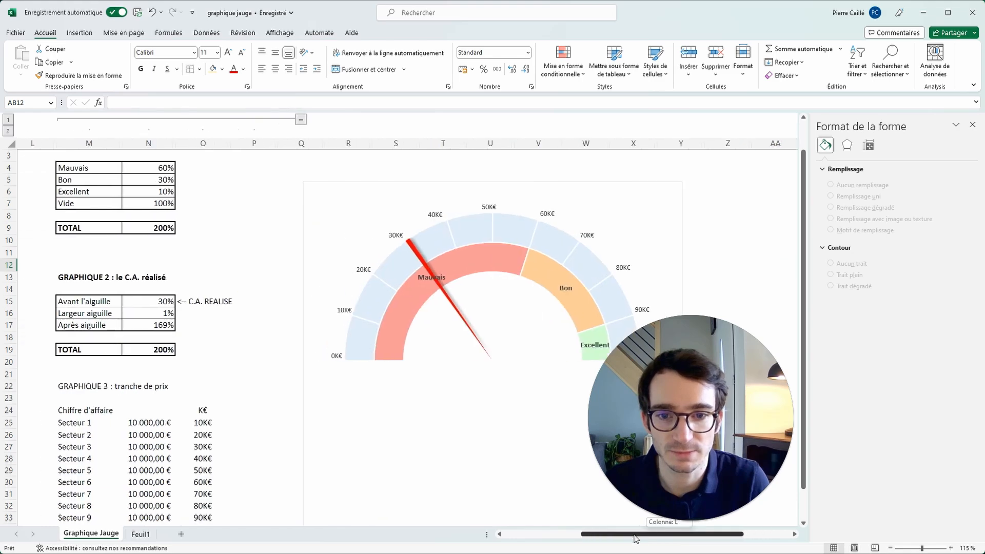
left_click(615, 216)
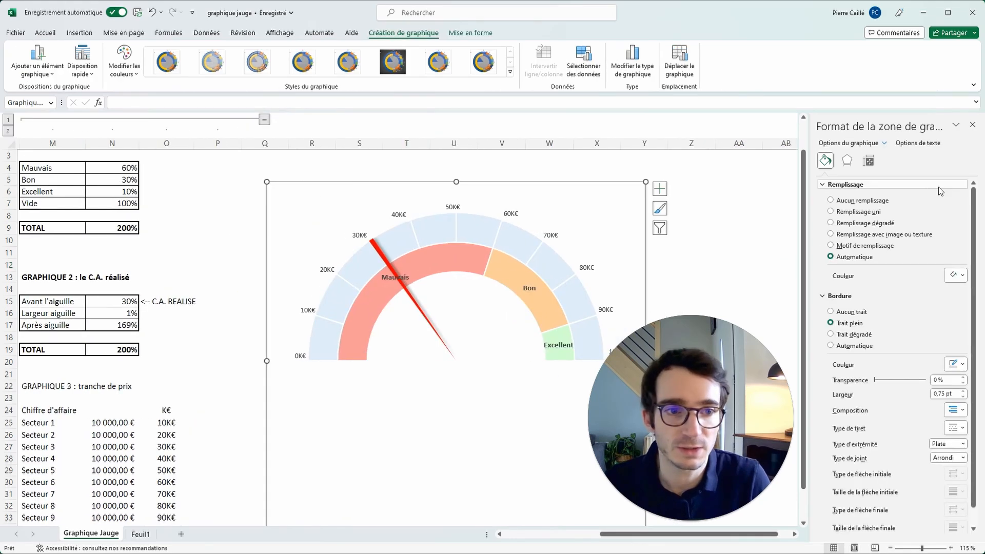
left_click(831, 311)
left_click(831, 200)
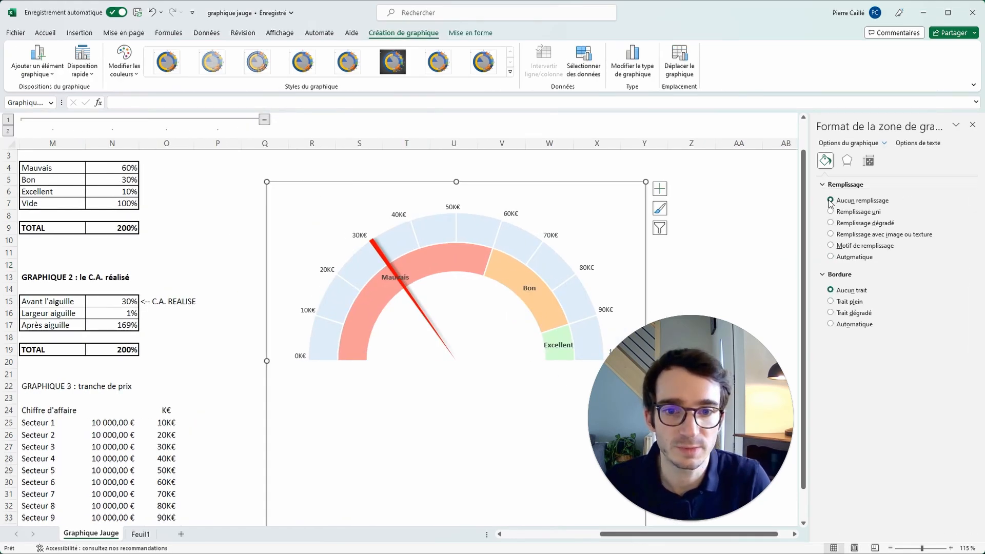
left_click_drag(608, 199, 588, 246)
Step: Enter the label "CHIFFRE D'AFFAIRE REALISE :" in cell R5 above the gauge
left_click(301, 176)
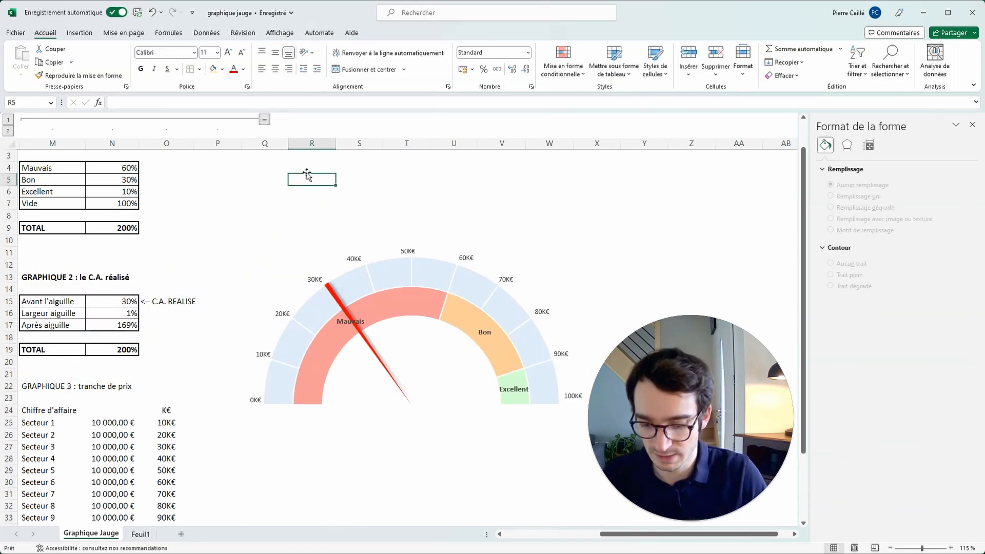
type("CHIFFRE D'AFFAIRE REALISE :")
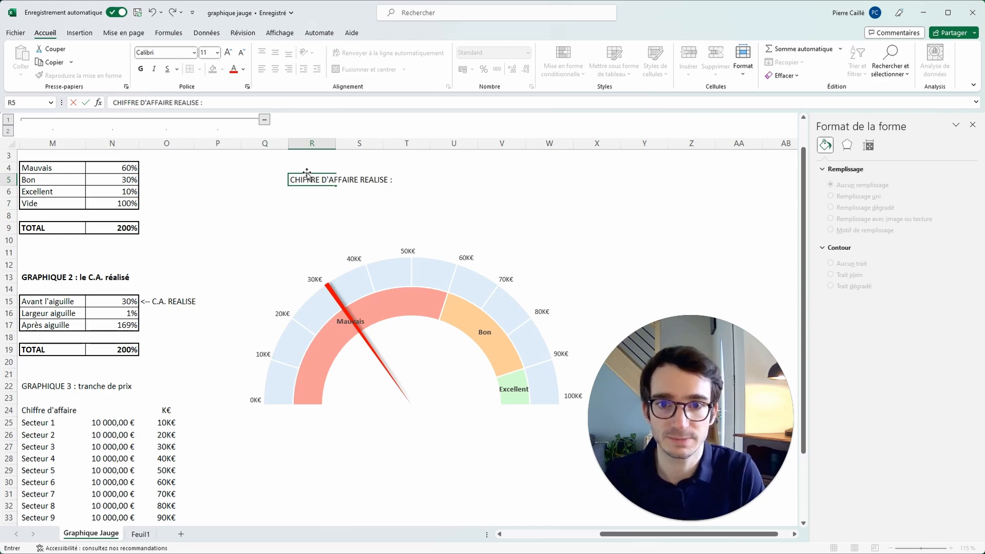
key("Tab")
Step: Add thick outside borders around R5:T5 and U5, and merge and centre the label across R5:T5
mouse_move(308, 180)
left_mouse_down()
mouse_move(451, 181)
mouse_move(313, 180)
left_mouse_up()
left_click(200, 69)
left_click(197, 202)
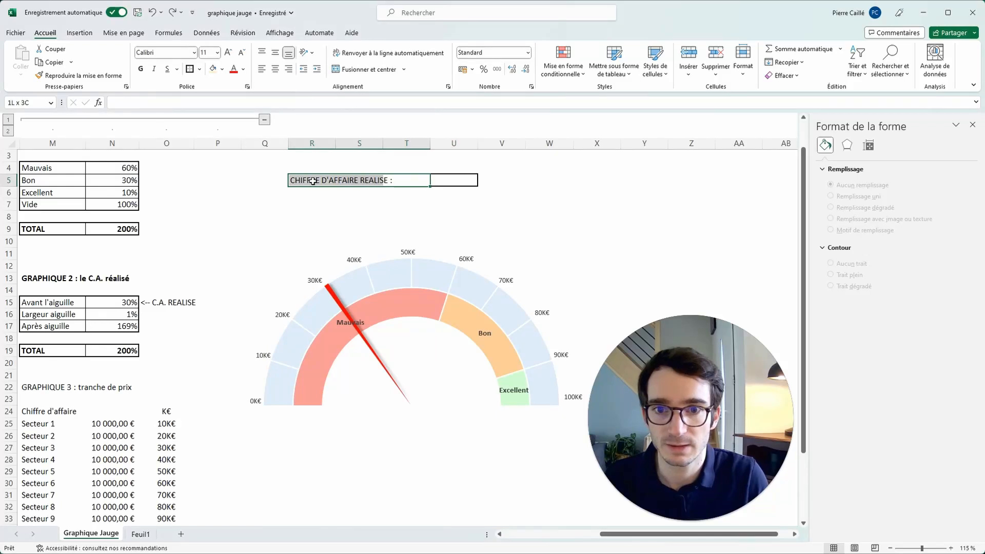
left_click(365, 71)
Step: Enter 63985 as the realised revenue in cell U5
left_click(443, 177)
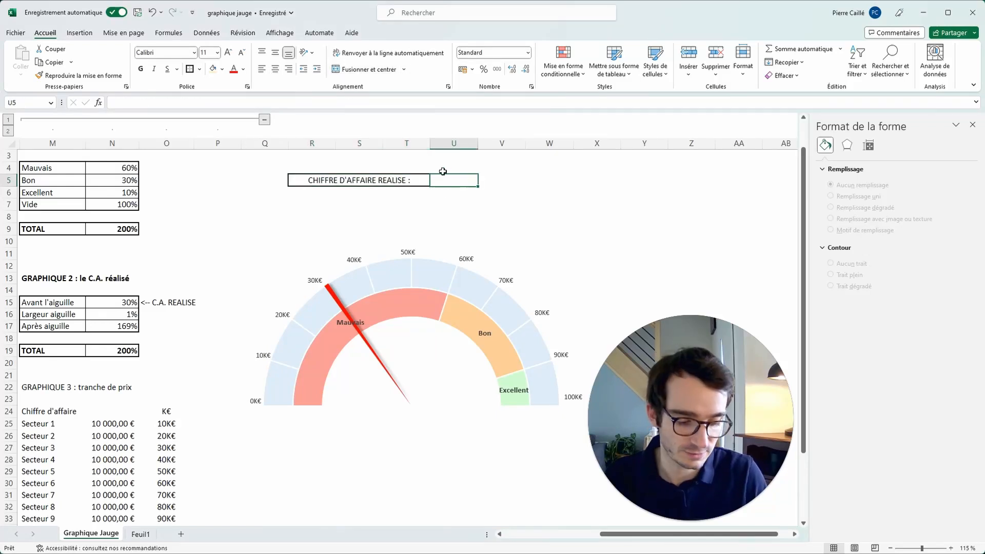
type("63")
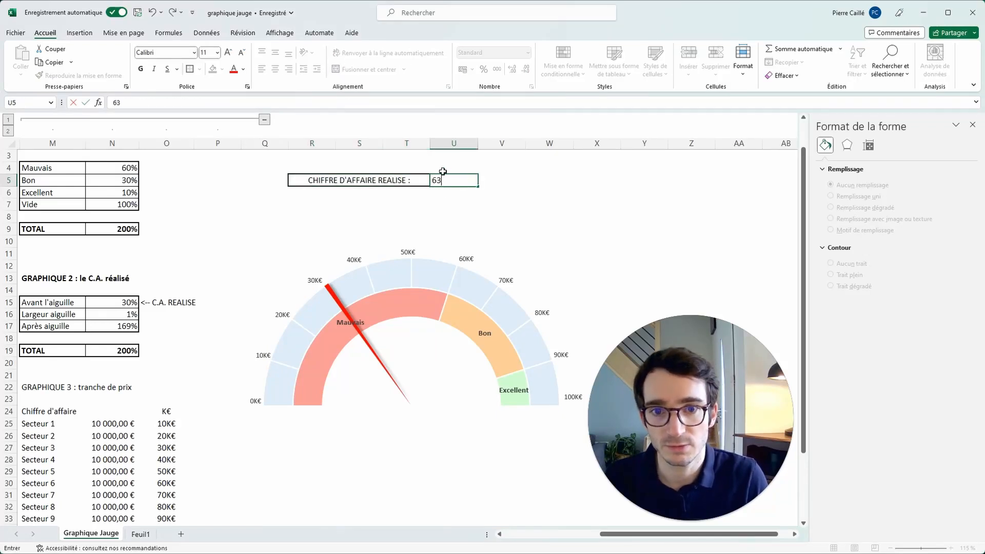
type("985")
key("Return")
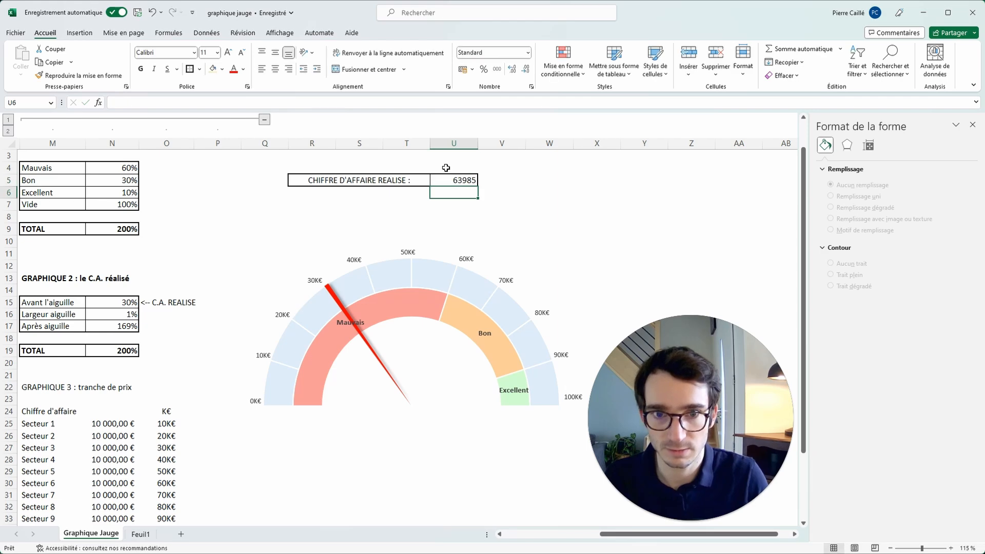
Step: Apply the euro accounting number format to cell U5 and widen column U to fit the amount
left_click(454, 179)
left_click(466, 71)
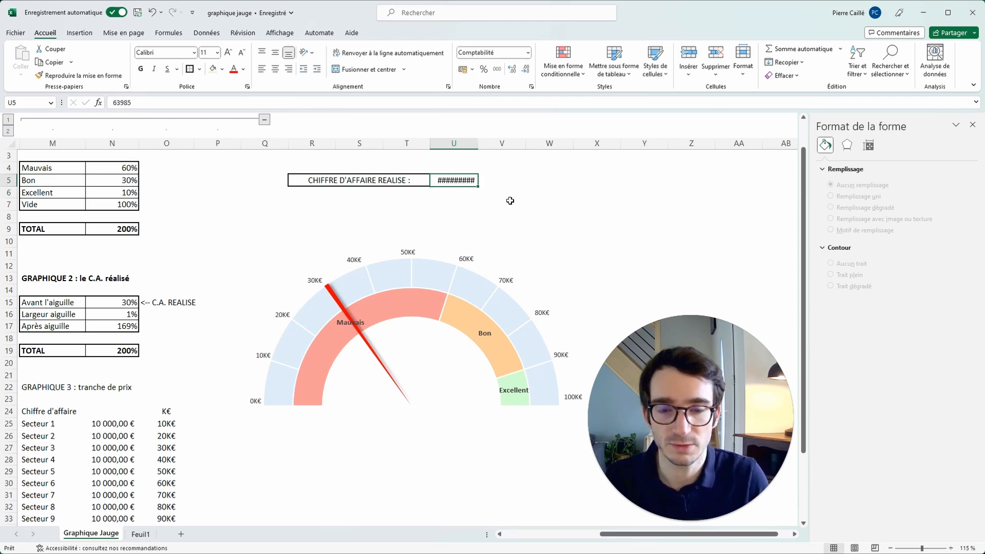
left_click_drag(477, 144, 487, 145)
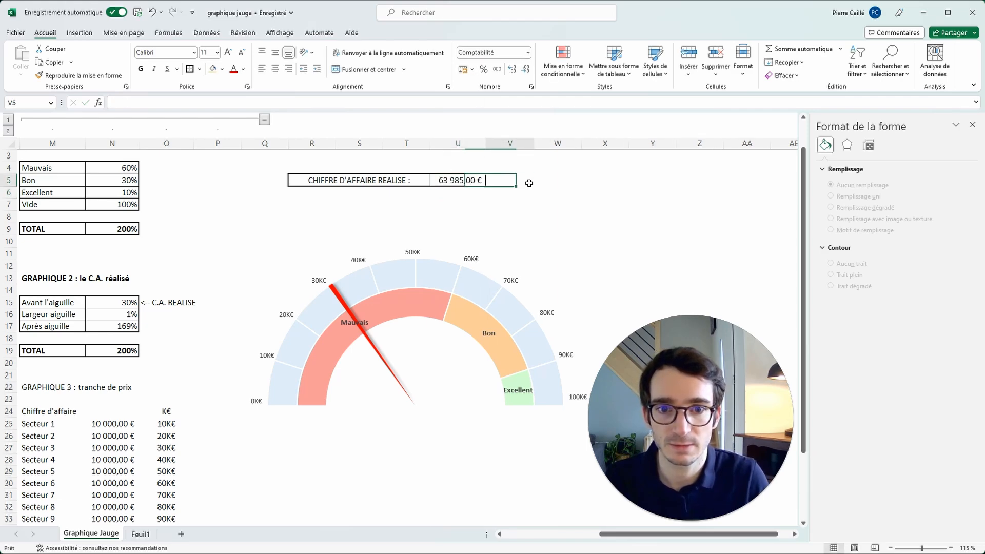
Step: Enlarge the realised revenue amount in U5 to font size 14 and autofit column U
left_click(229, 52)
left_click(229, 52)
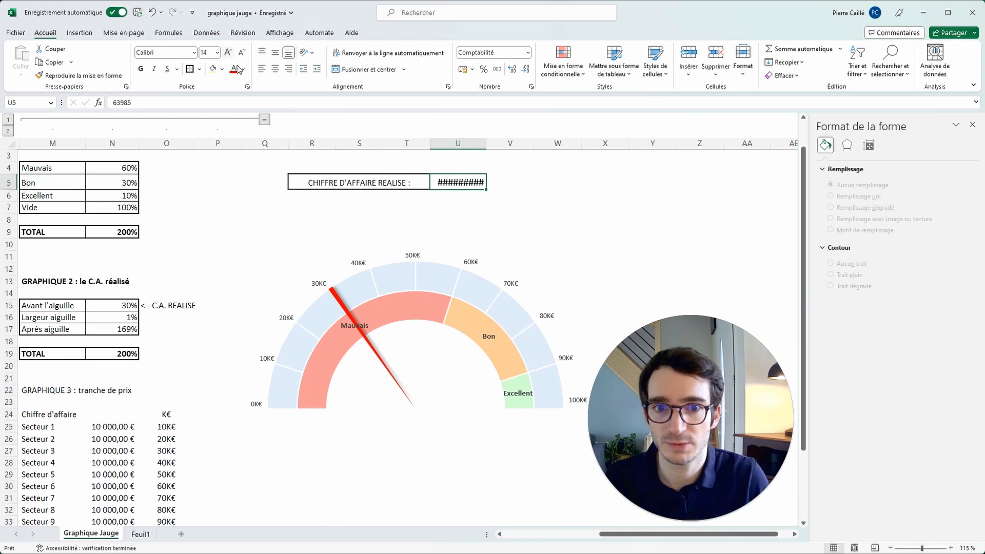
double_click(483, 144)
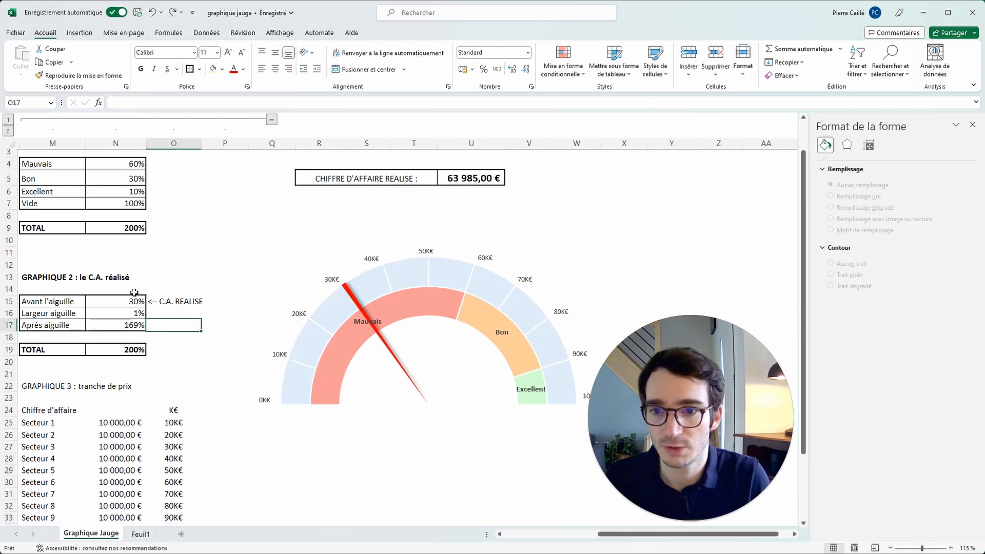
Step: Apply the custom number format "# K€" to the needle values and total in N15:N19
left_click_drag(126, 301, 119, 352)
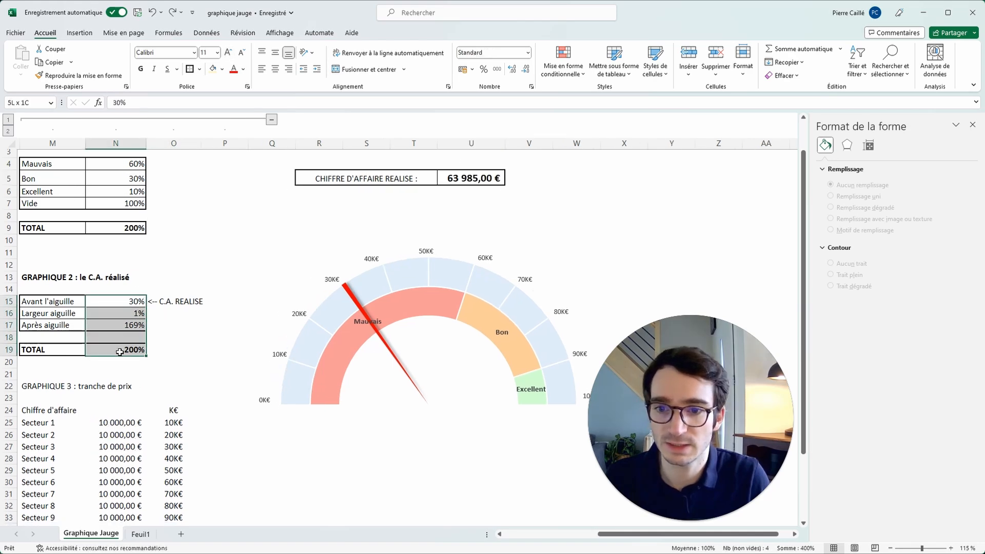
left_click(527, 52)
left_click(476, 339)
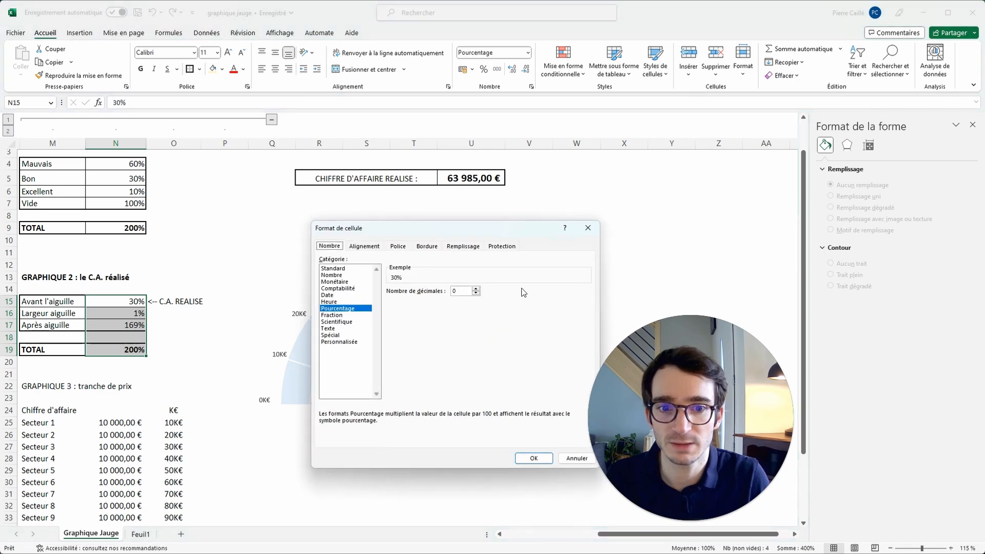
left_click(354, 342)
left_click(402, 298)
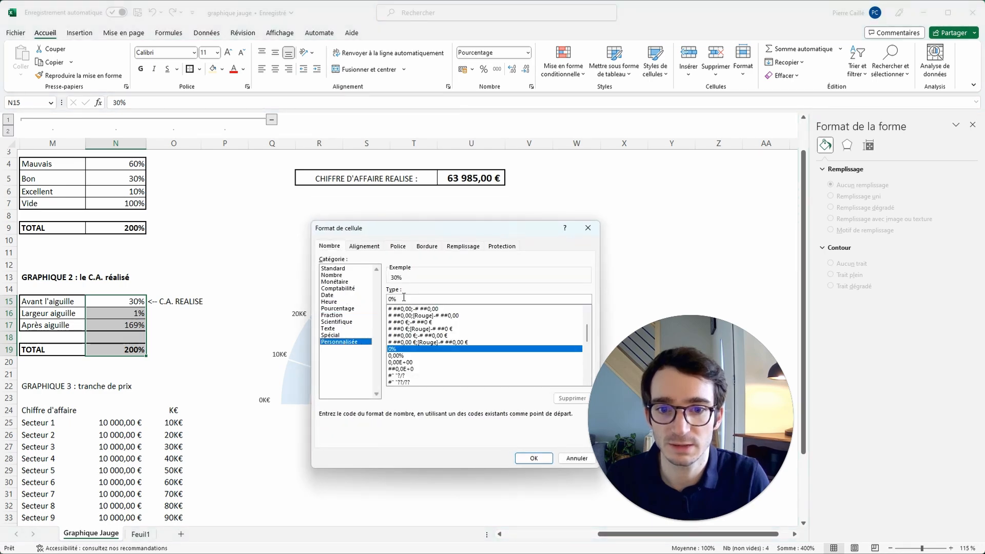
key("BackSpace")
key("BackSpace")
type("#")
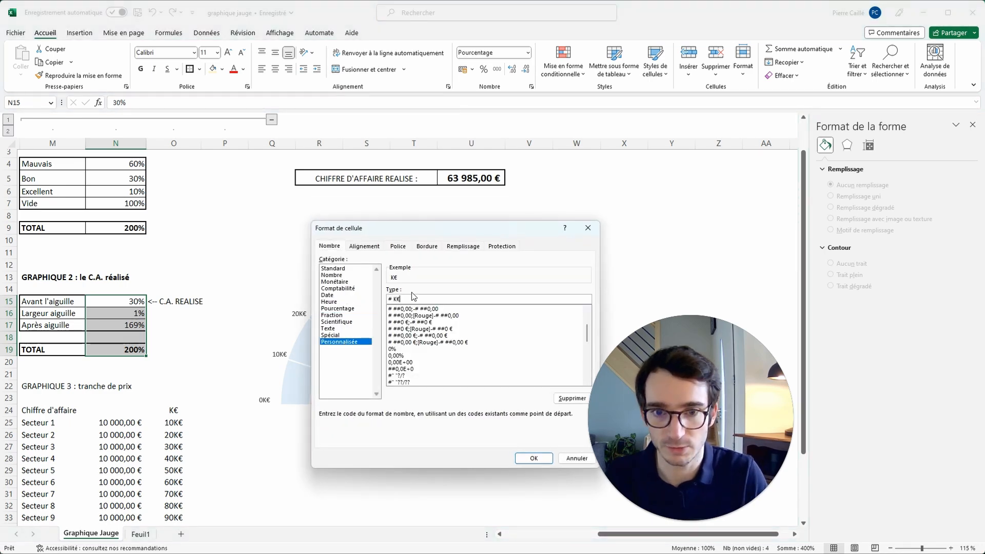
type(" K€")
left_click(533, 458)
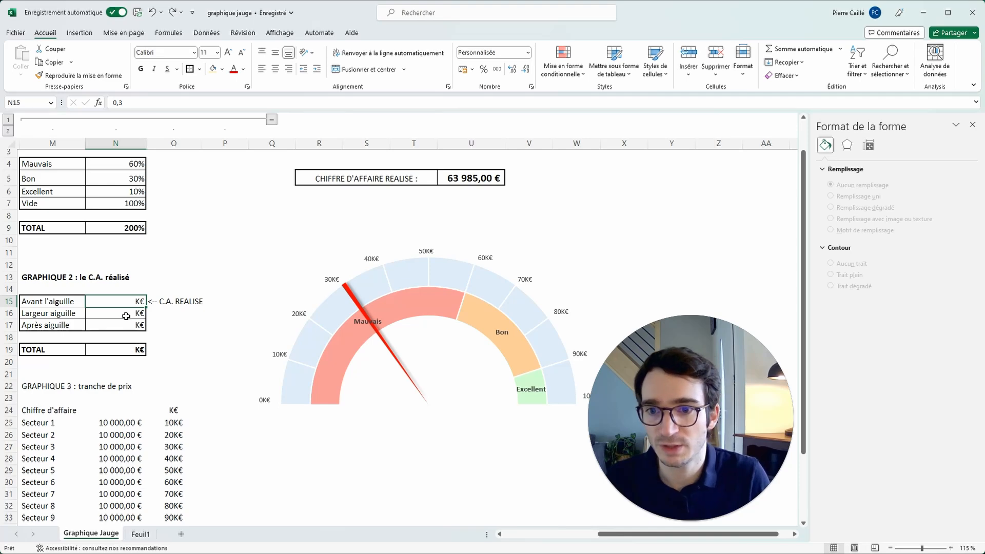
Step: Link the "Avant l'aiguille" value in N15 to the realised revenue in cell U5
type("=")
left_click(468, 176)
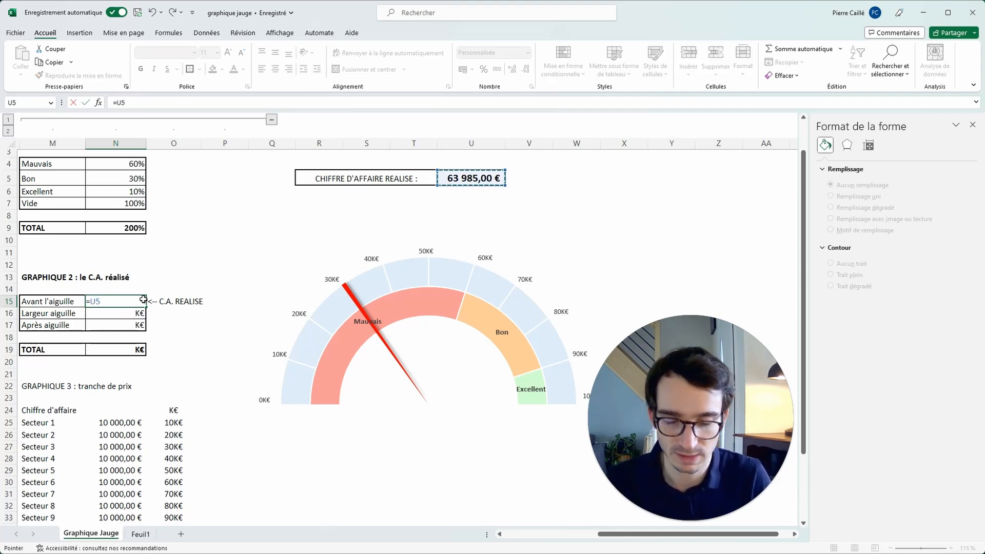
key("Return")
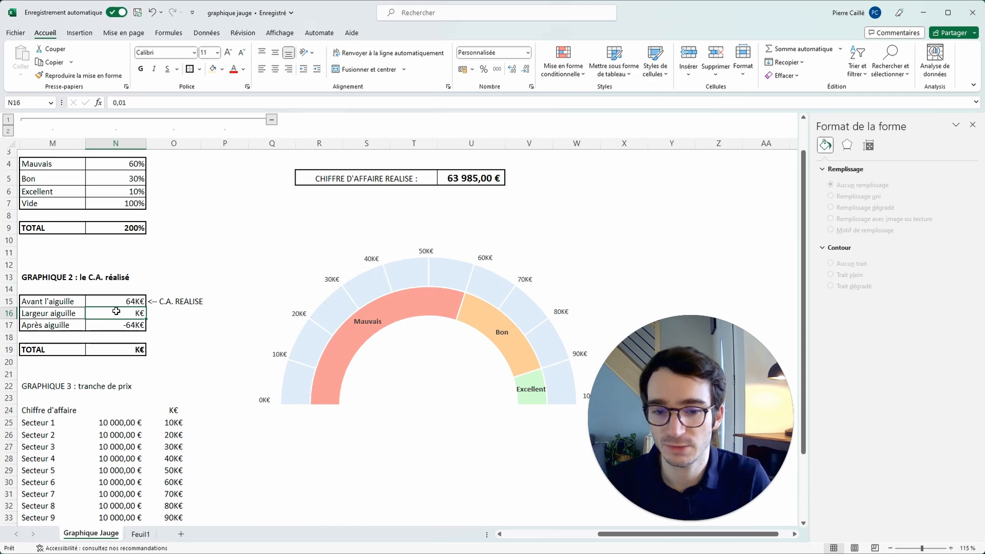
Step: Set the needle table's total in N19 to 200000 and the needle width in N16 to 1K€
type("0")
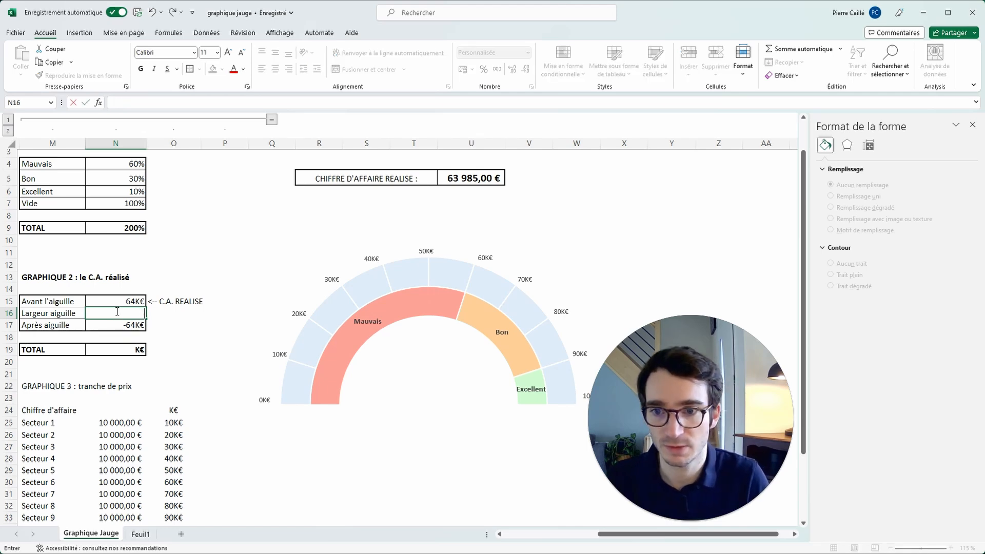
key("Return")
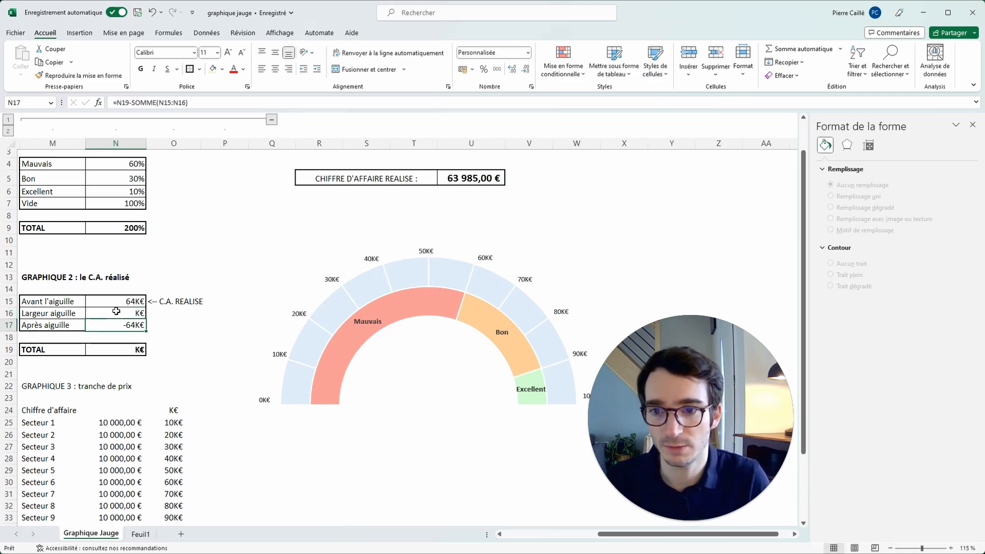
left_click(113, 348)
type("2000")
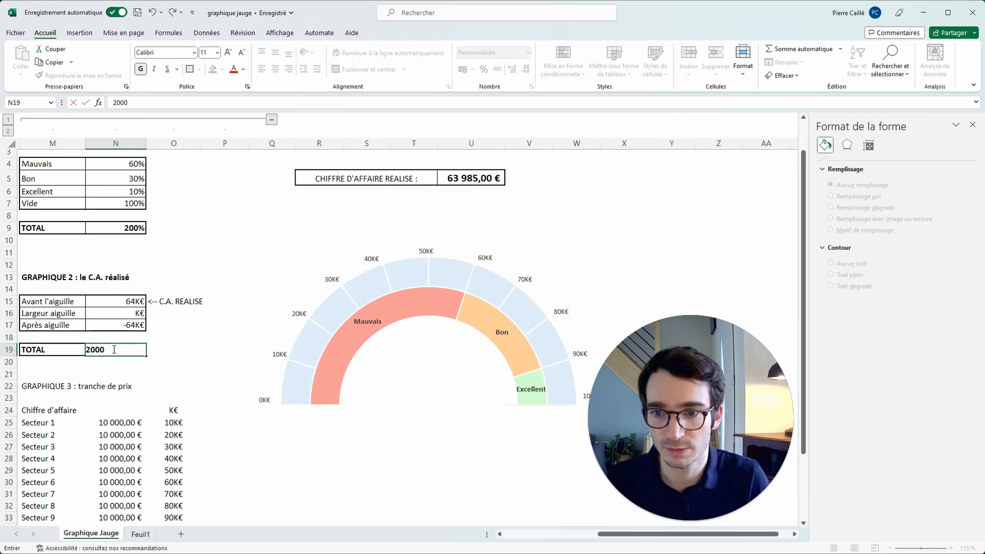
type("00")
key("Return")
left_click(131, 315)
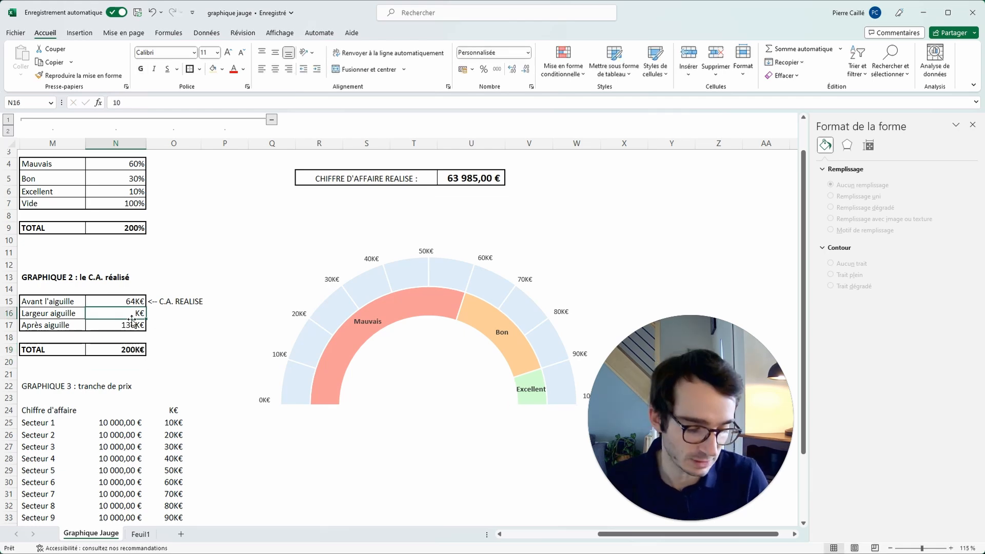
type("1")
key("Return")
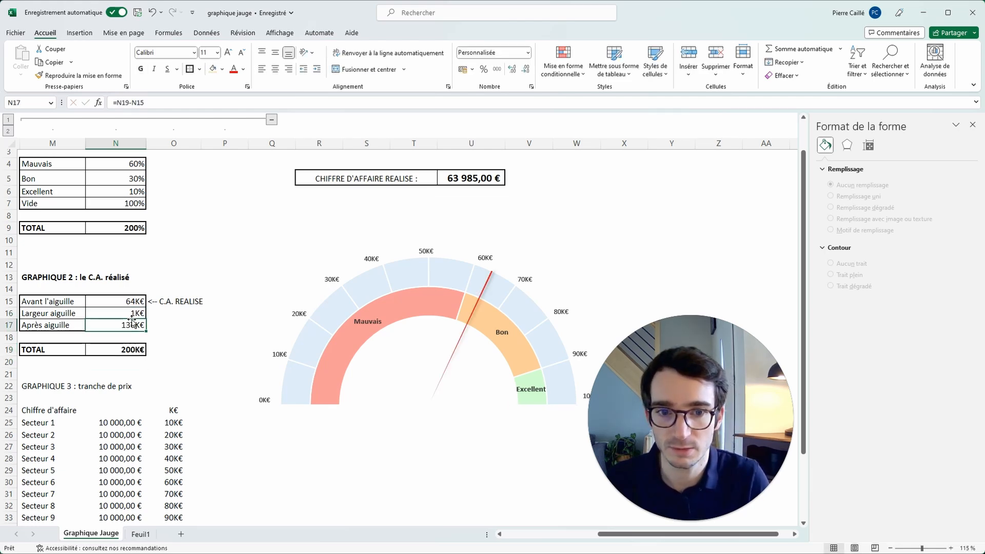
Step: Insert a horizontal text box centred directly beneath the base of the revenue gauge's needle
scroll(567, 224, "right", 1)
left_click(568, 224)
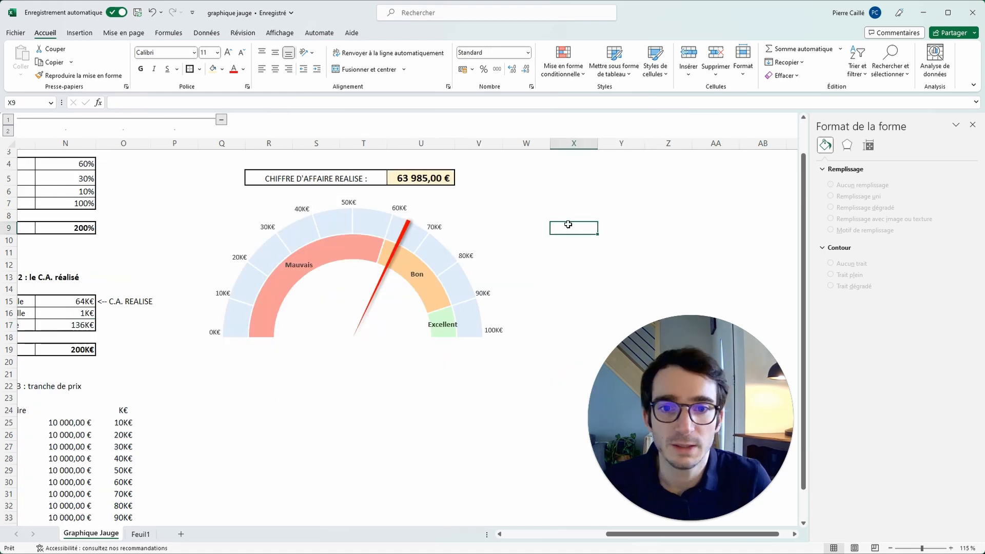
left_click(124, 32)
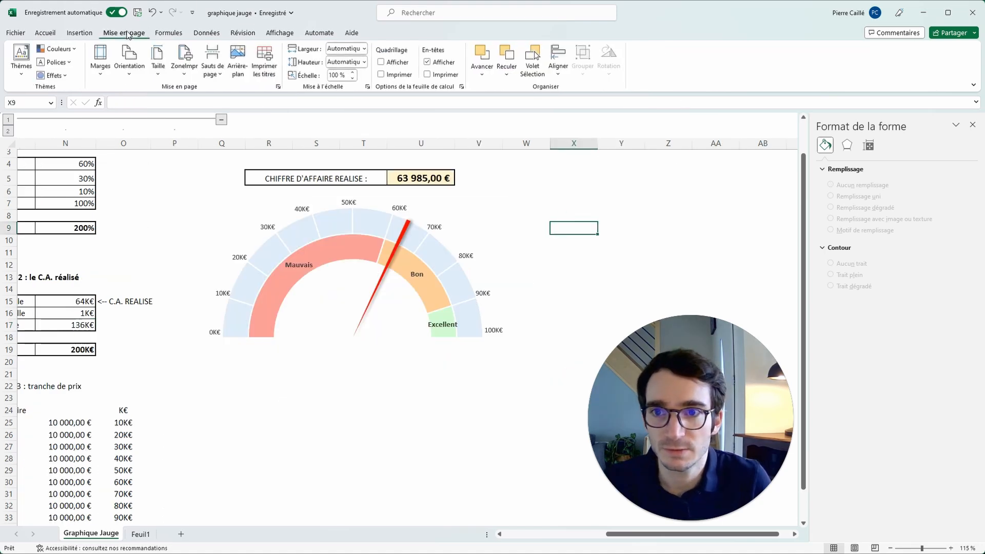
left_click(79, 32)
left_click(878, 57)
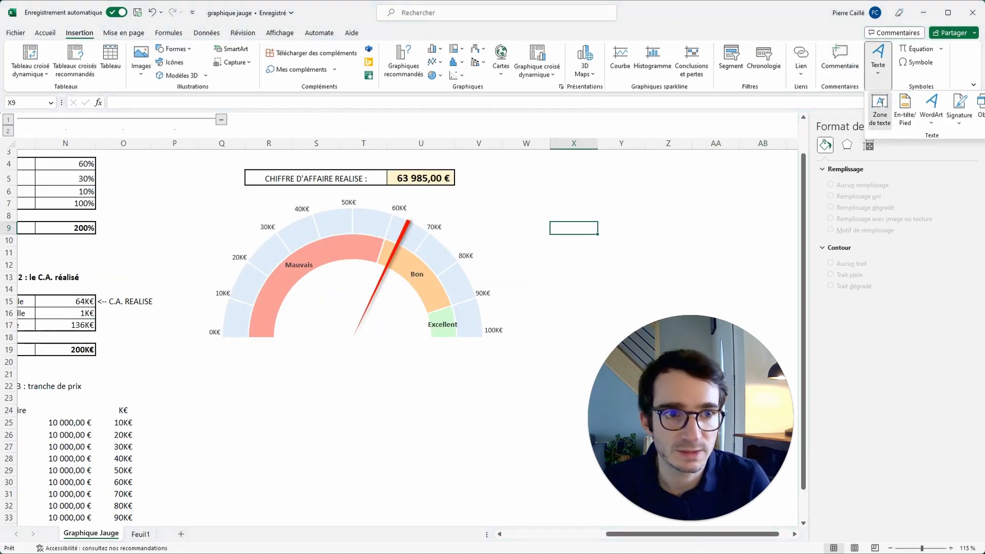
left_click(882, 105)
left_click_drag(270, 334, 437, 362)
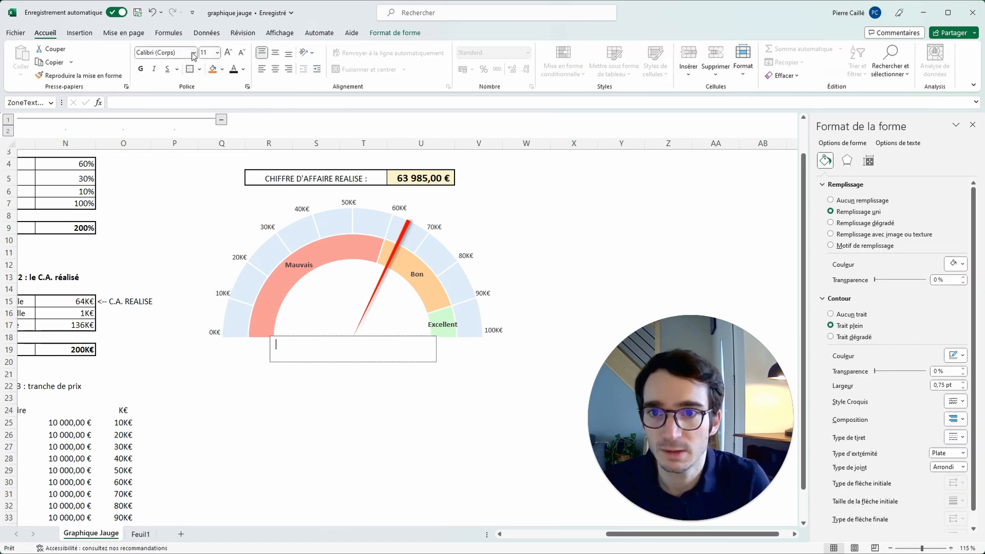
Step: Link the new text box to the realised revenue in cell U5 with the formula =$U$5
left_click(160, 103)
type("=")
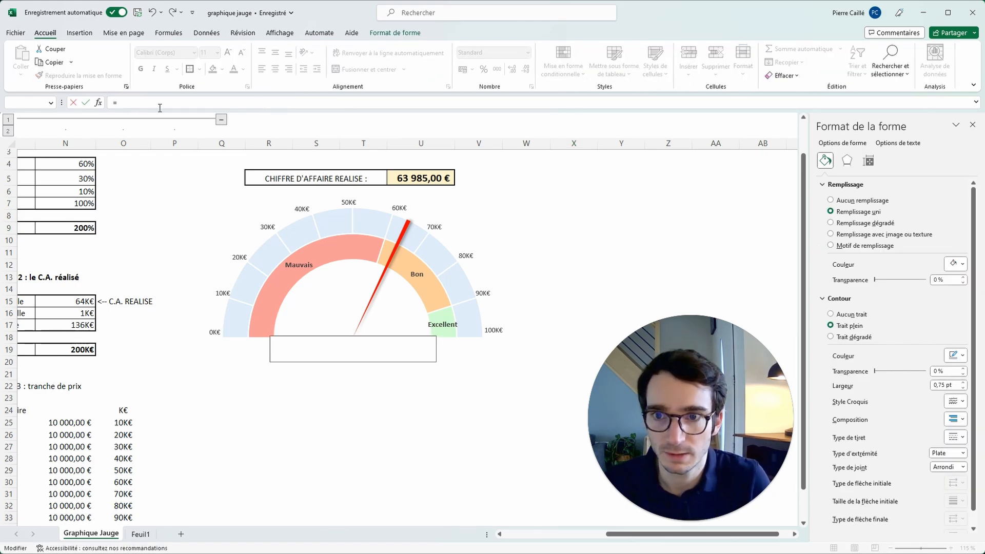
left_click(401, 168)
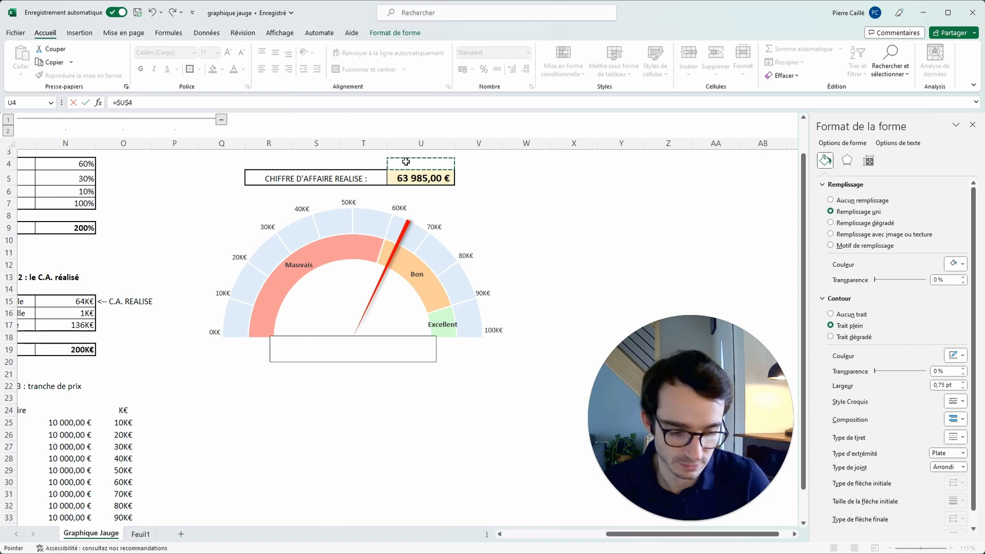
key("Down")
key("Return")
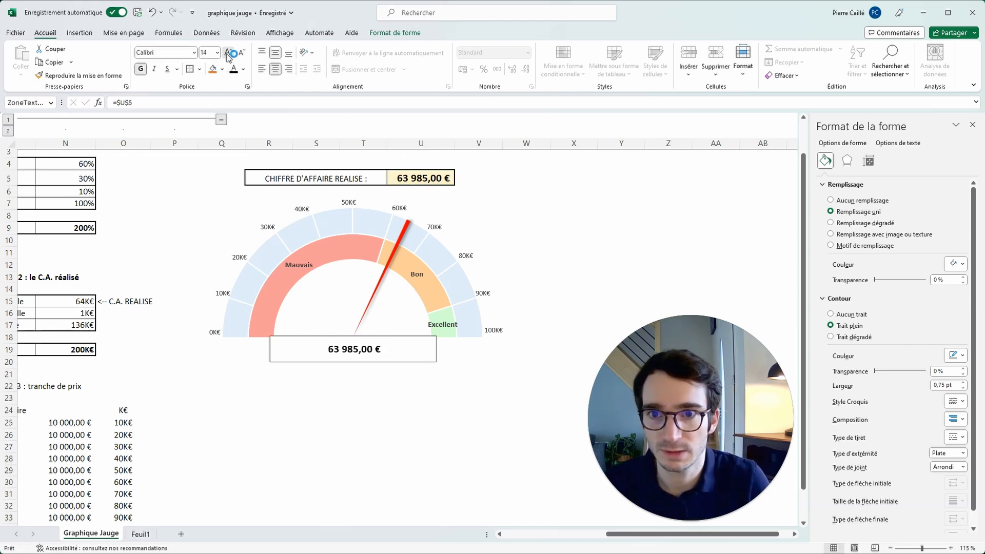
Step: Remove both decimal places from the realised revenue amount in U5
left_click(420, 178)
left_click(527, 70)
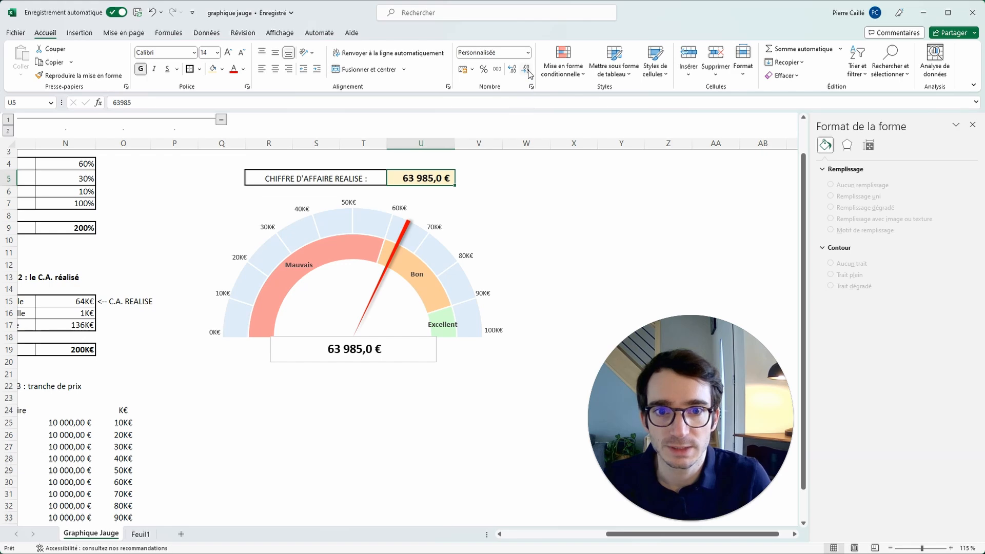
left_click(528, 72)
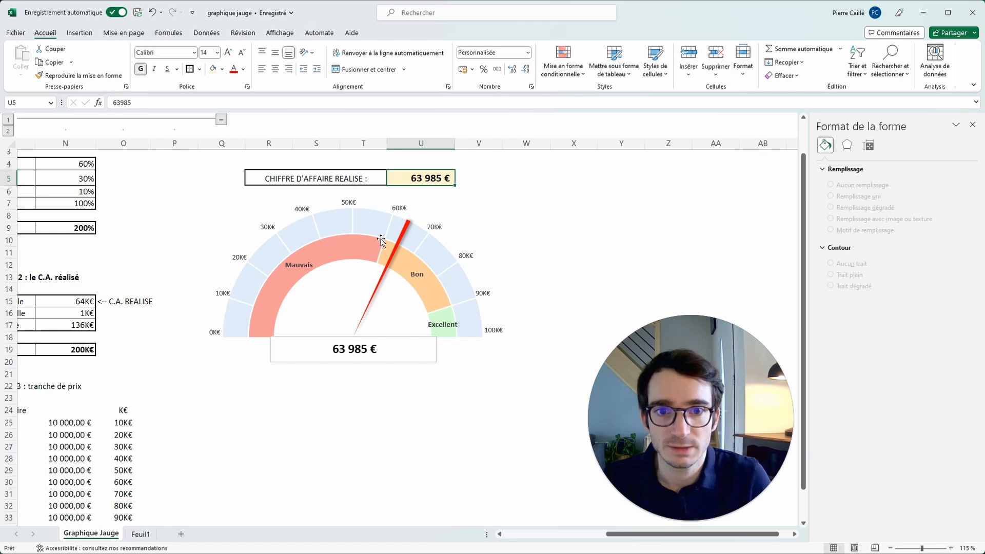
Step: Give the text box below the gauge no fill and no outline
left_click(377, 356)
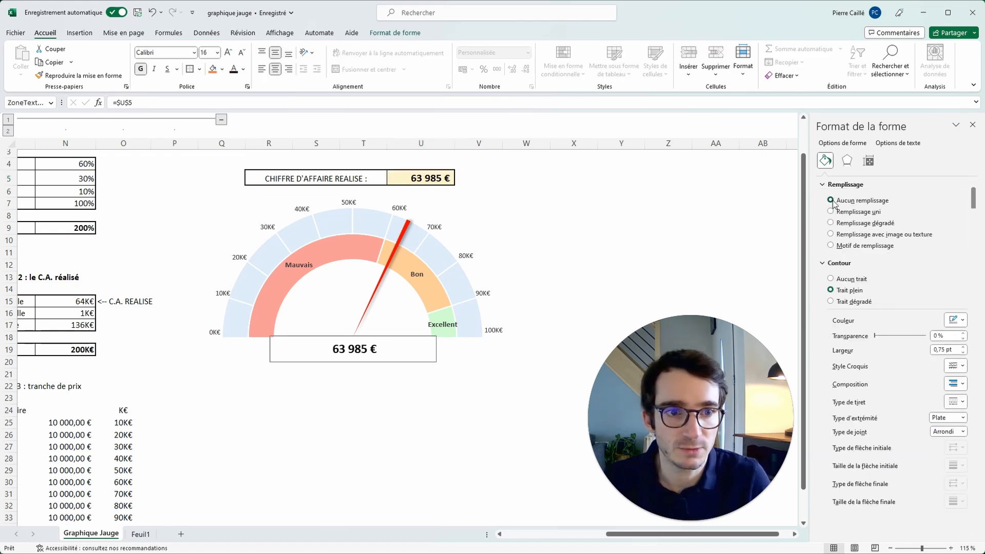
left_click(831, 279)
left_click(589, 306)
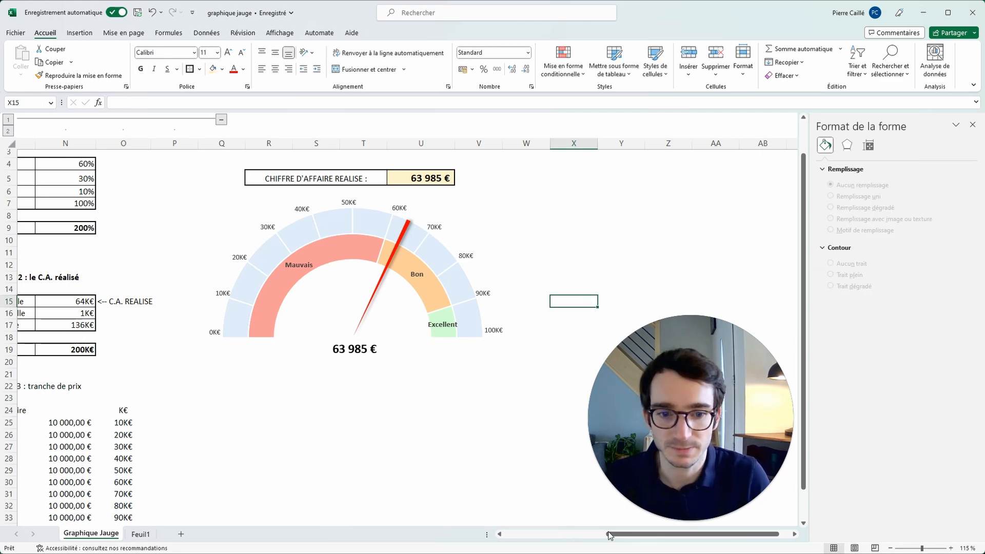
Step: Set the revenue gauge's hidden-cell options to show data from hidden rows and columns
scroll(341, 273, "up", 1)
scroll(341, 272, "left", 2)
left_click(527, 245)
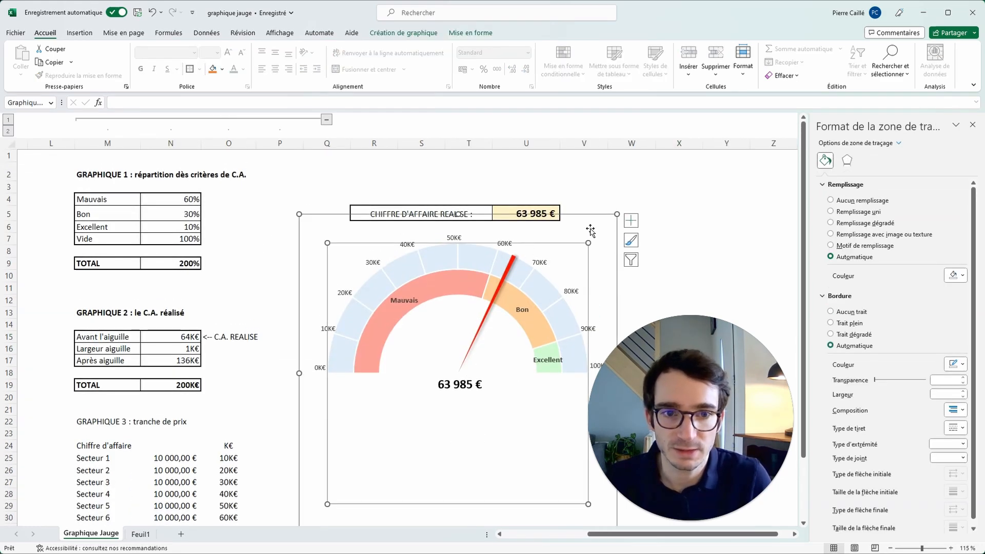
left_click(430, 35)
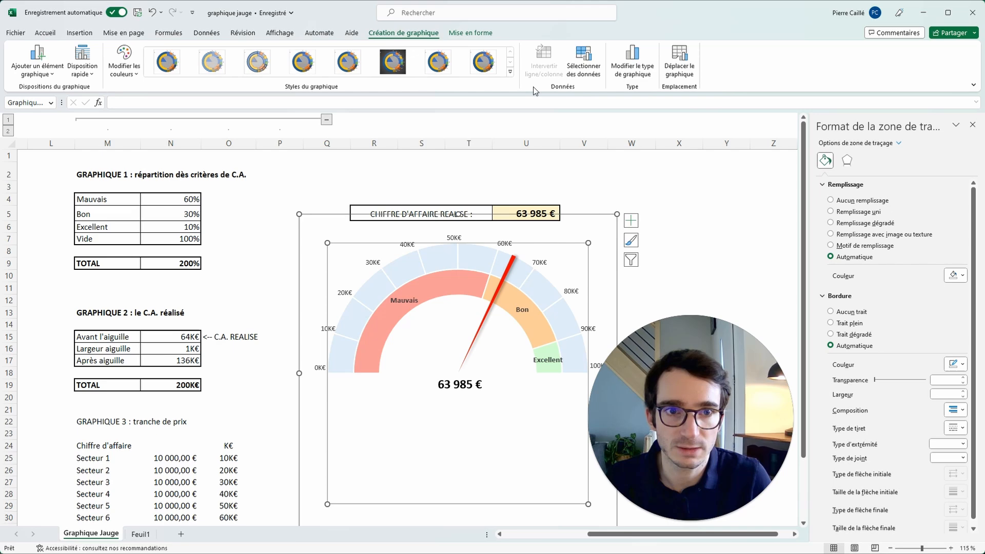
left_click(583, 60)
left_click(252, 378)
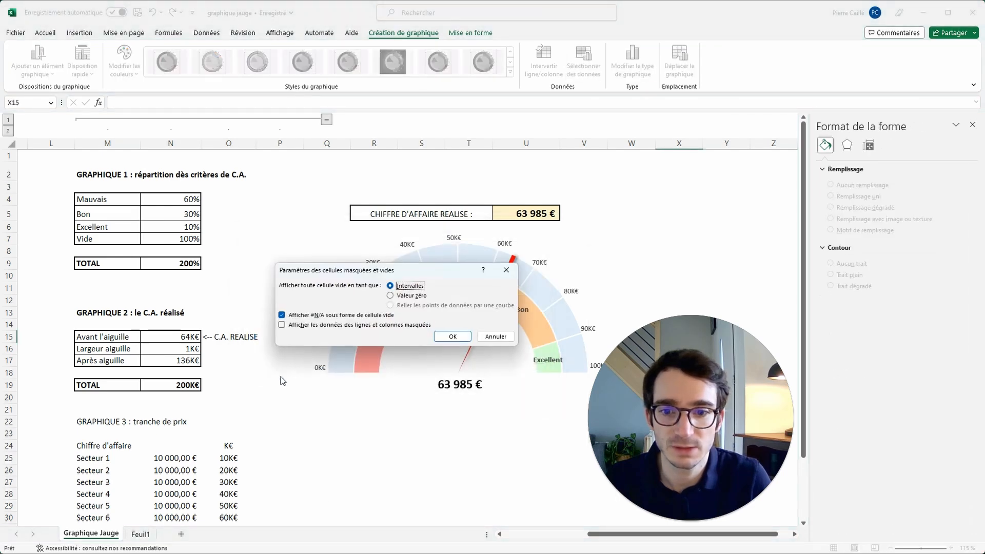
left_click(451, 337)
left_click(472, 377)
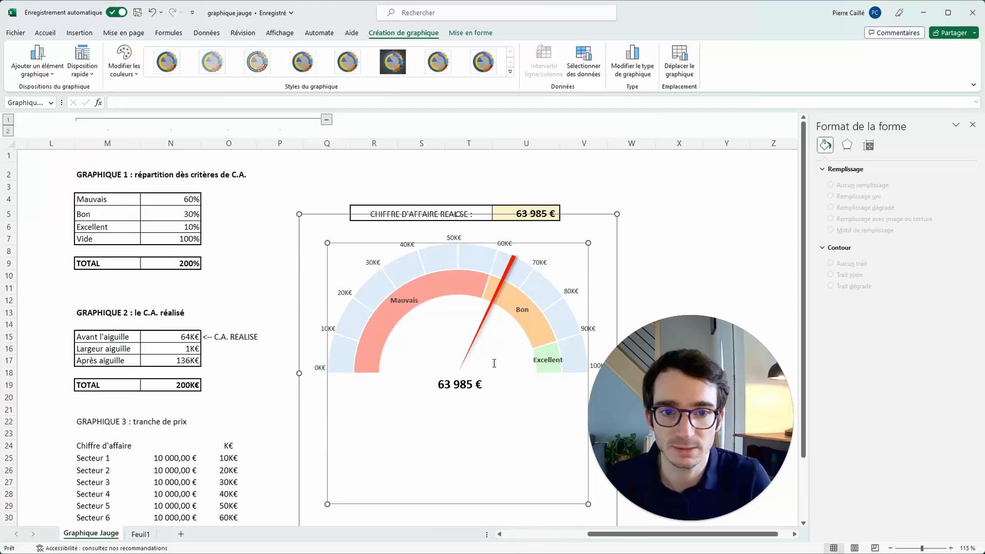
Step: Collapse the grouped calculation columns and move the revenue label and amount from R5:U5 to R2:U2
left_click(326, 119)
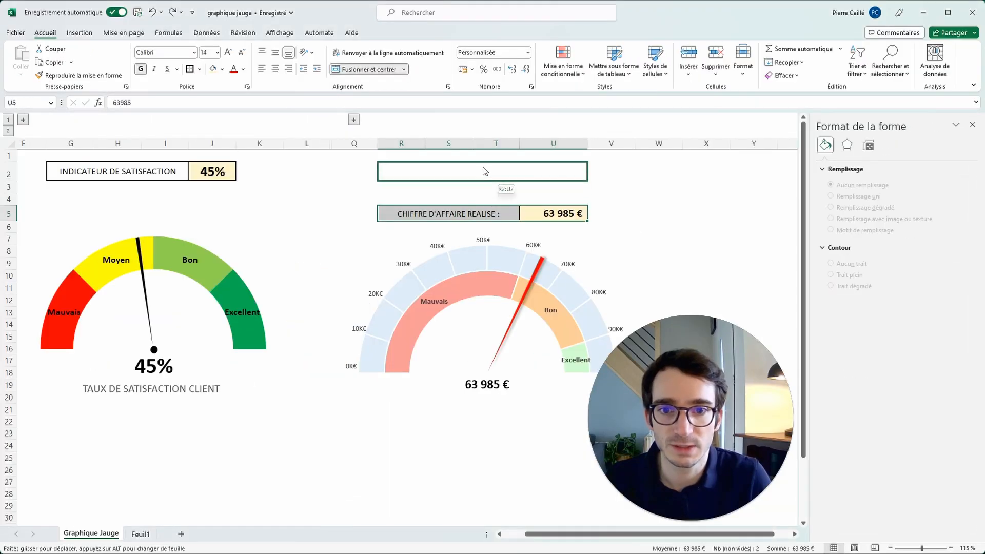
left_click_drag(481, 169, 482, 170)
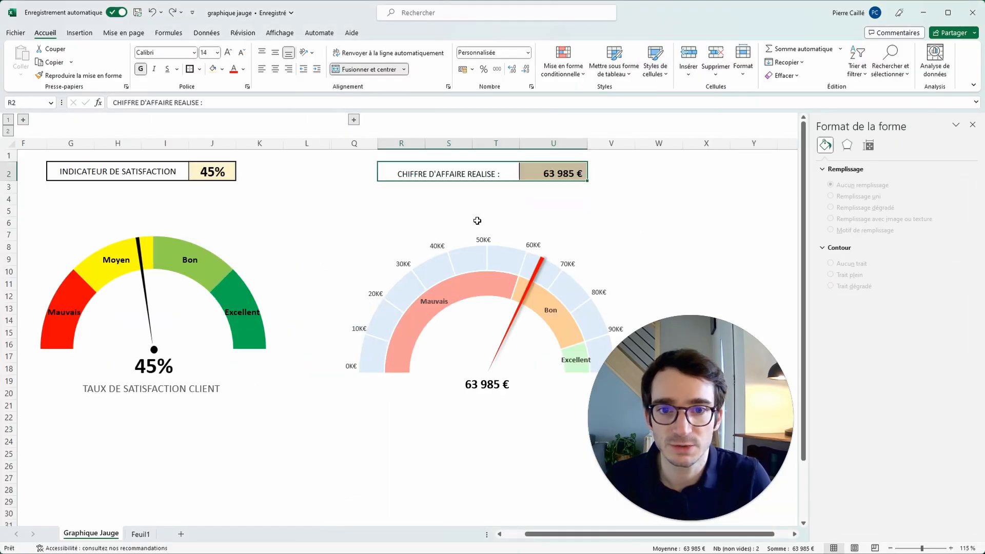
left_click(495, 237)
left_click_drag(520, 229, 524, 197)
key("ctrl+z")
Step: Group the revenue gauge chart with its linked amount text box
left_click(489, 379)
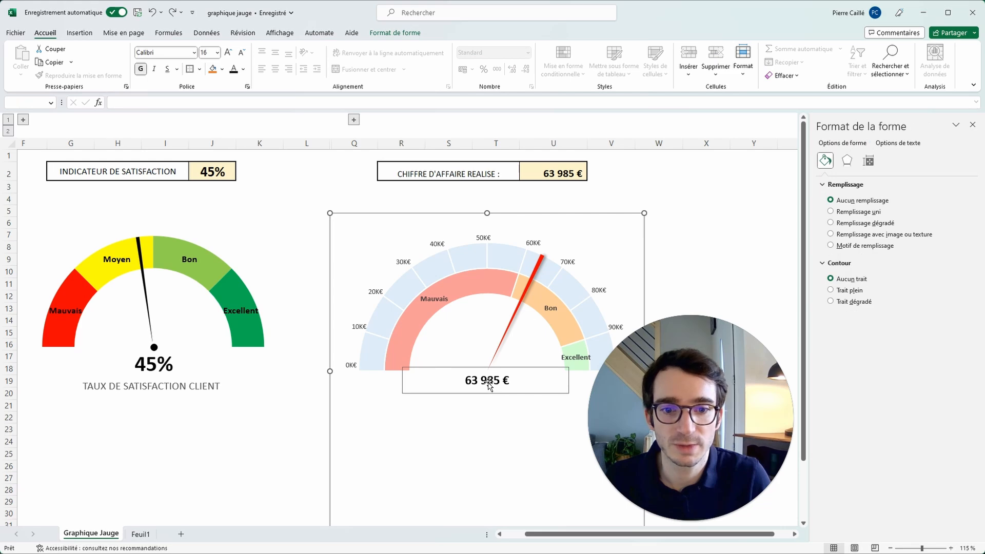
right_click(491, 383)
mouse_move(529, 467)
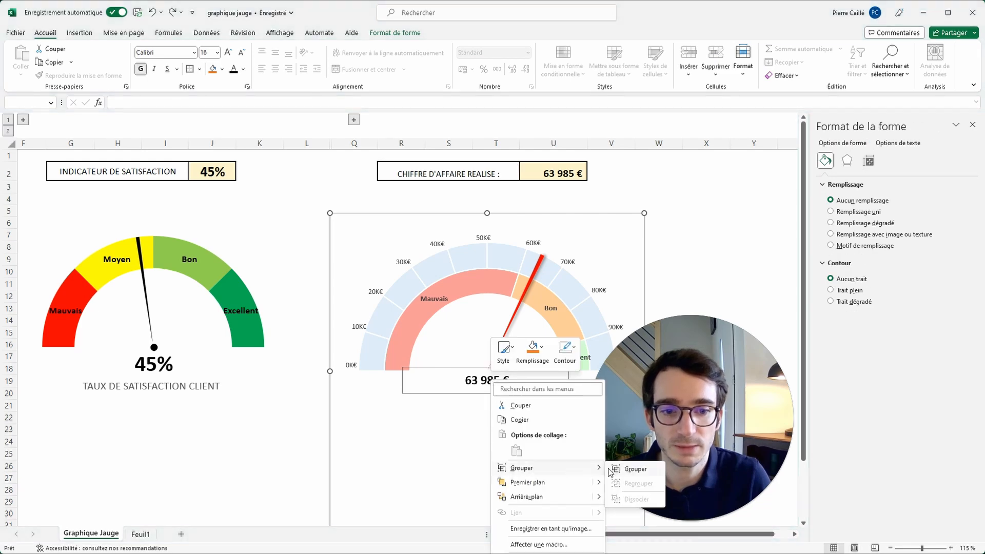
left_click(635, 469)
Step: Move the satisfaction gauge up beneath its indicator cells, roughly level with the revenue gauge
left_click(273, 243)
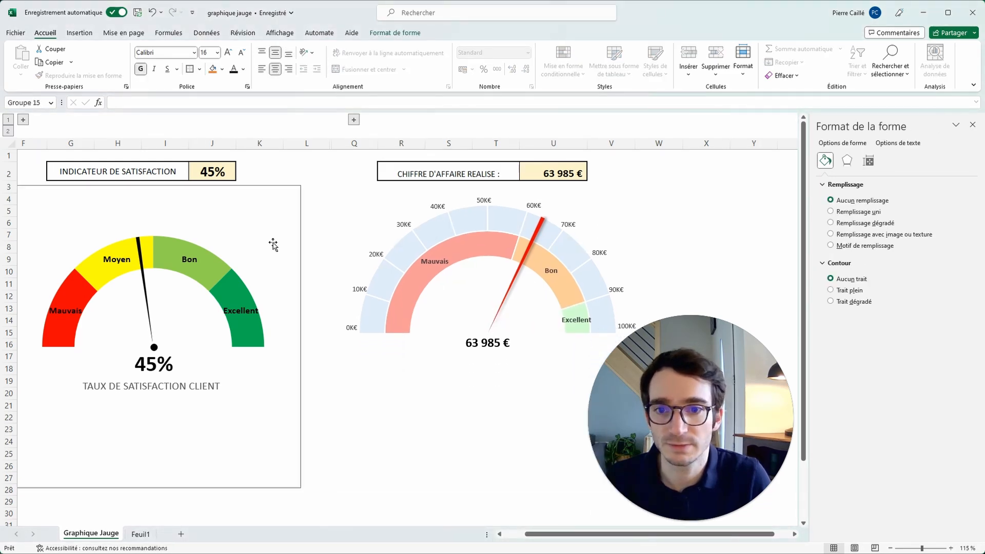
left_click(400, 365)
mouse_move(268, 347)
left_mouse_down()
mouse_move(259, 306)
mouse_move(258, 338)
left_mouse_up()
Step: Make the satisfaction indicator in J2 random with the formula =ALEA.ENTRE.BORNES(0;100)/100
type("=A")
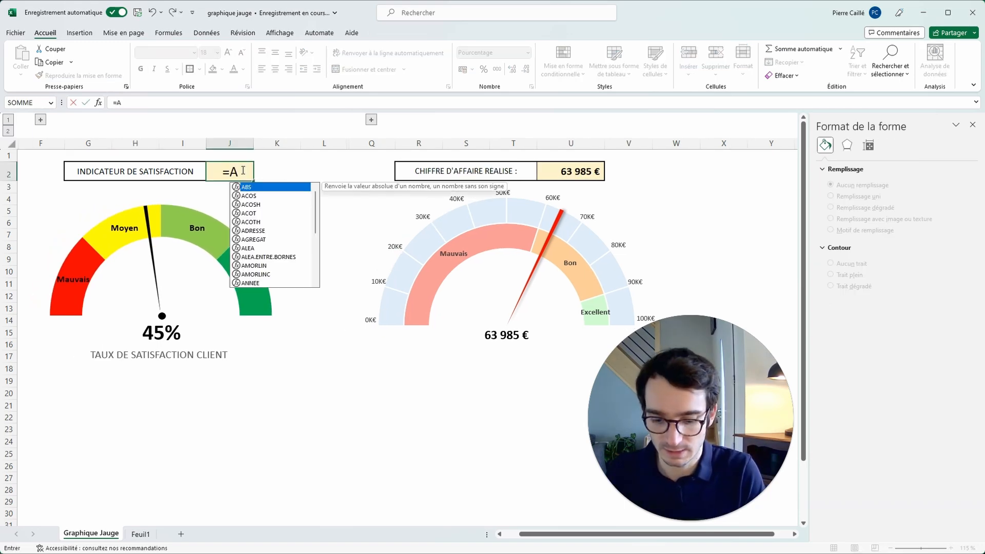
type("LEA")
key("Down")
key("Tab")
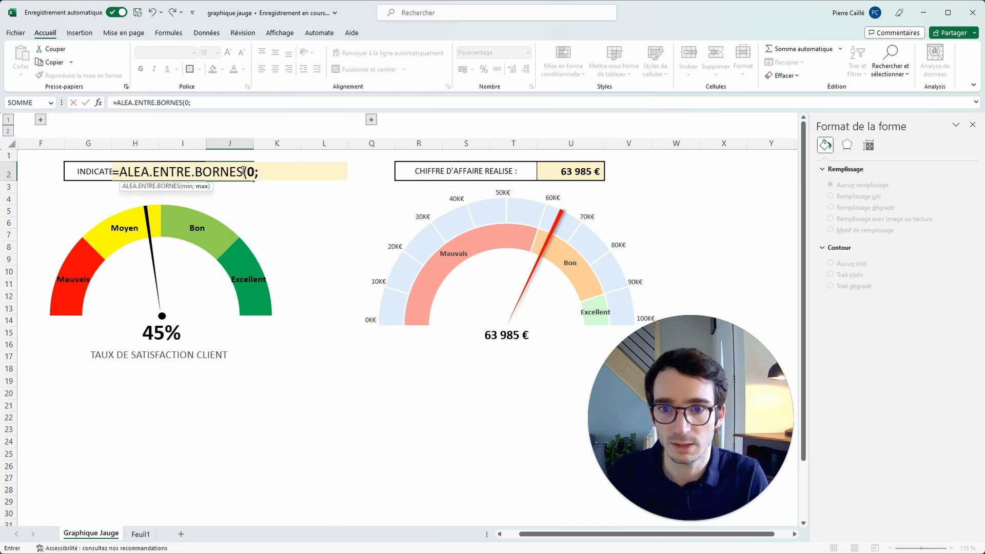
type("0;100)/10")
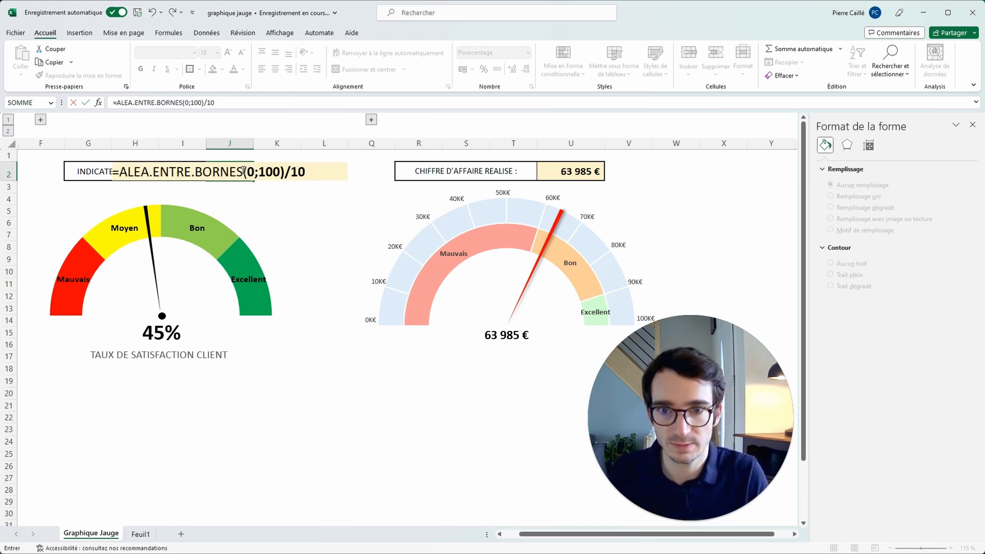
type("0")
key("Return")
Step: Make the revenue amount in U2 random between 5000 and 100000 using the ALEA.ENTRE.BORNES function
left_click(599, 159)
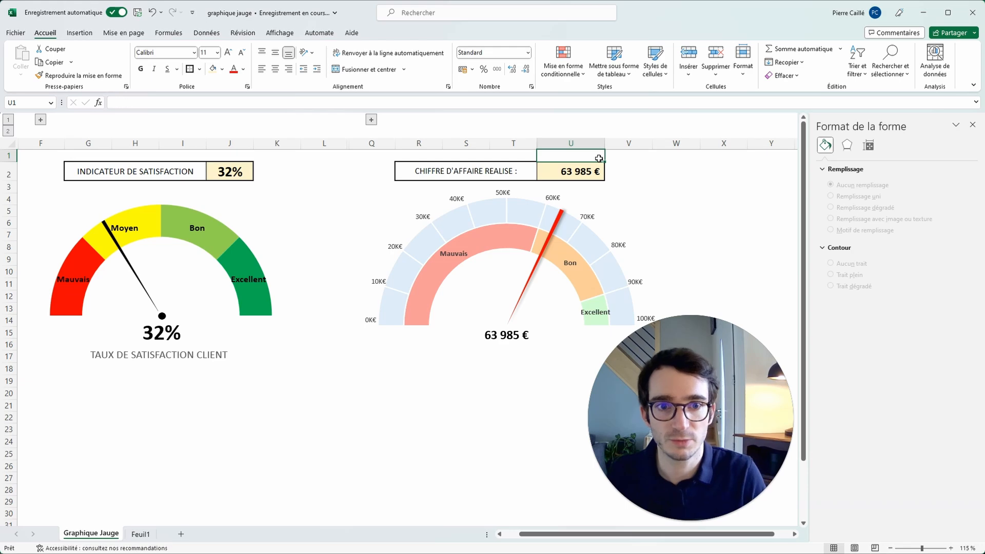
key("Down")
type("=ALE")
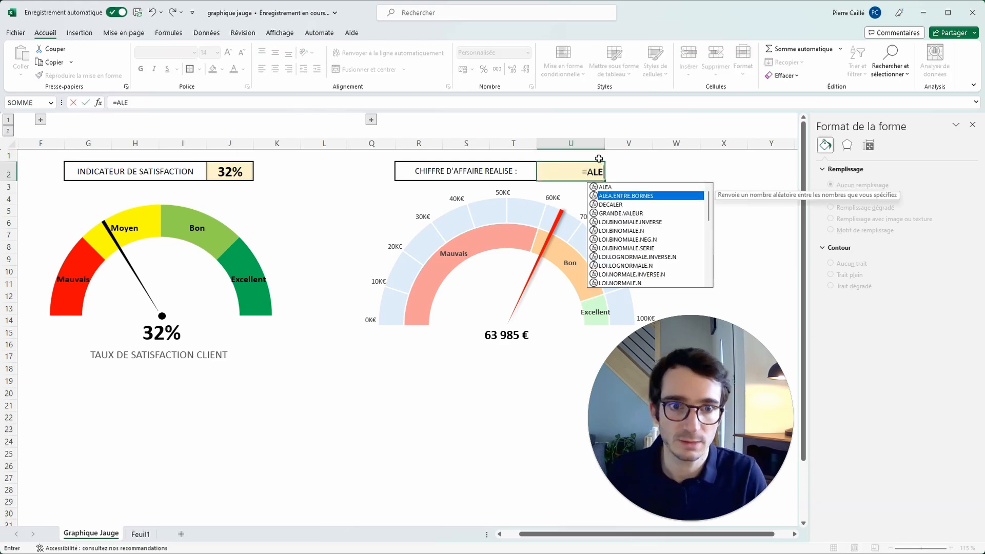
key("Tab")
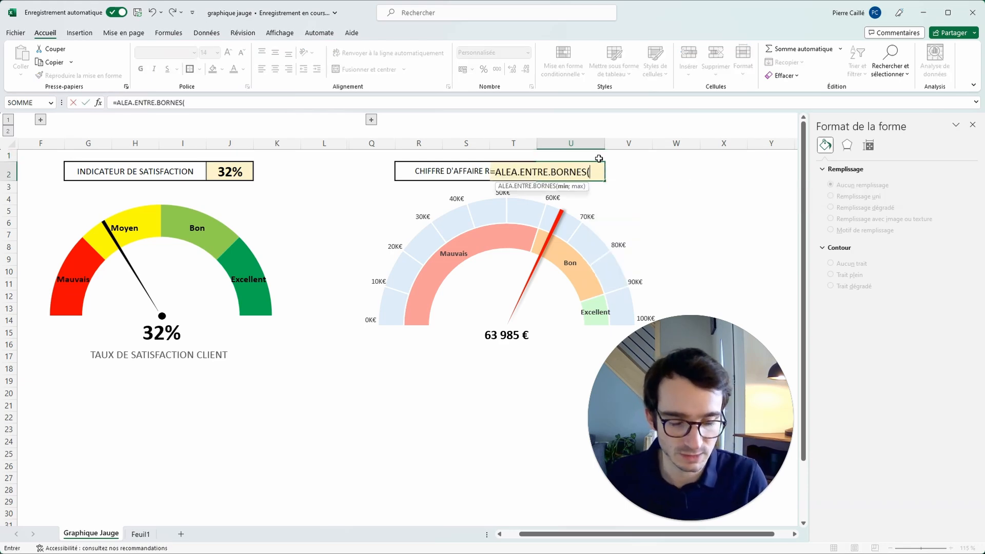
type("5")
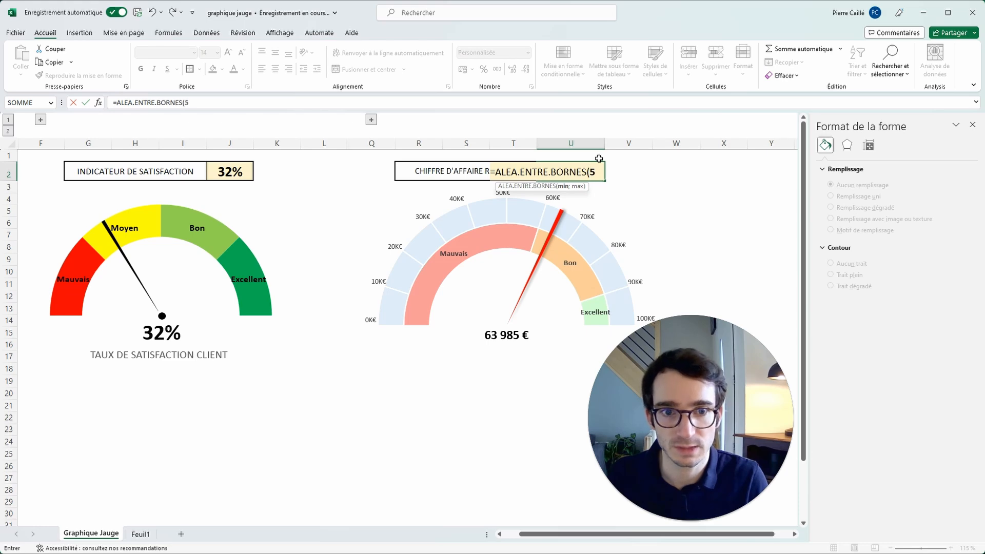
type("000;100000")
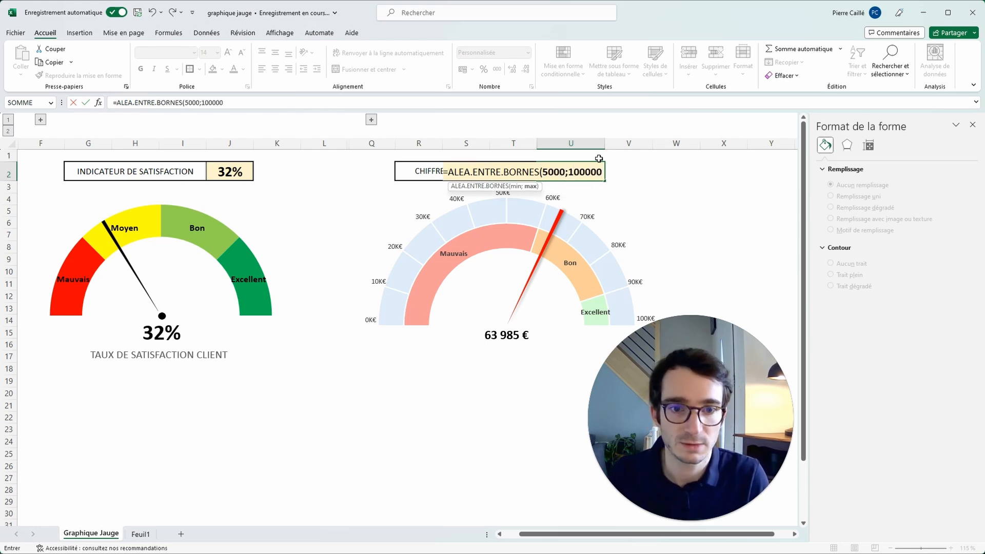
key("Return")
Step: Recalculate the sheet repeatedly to test both gauge needles with new random values
key("F9")
key("F9")
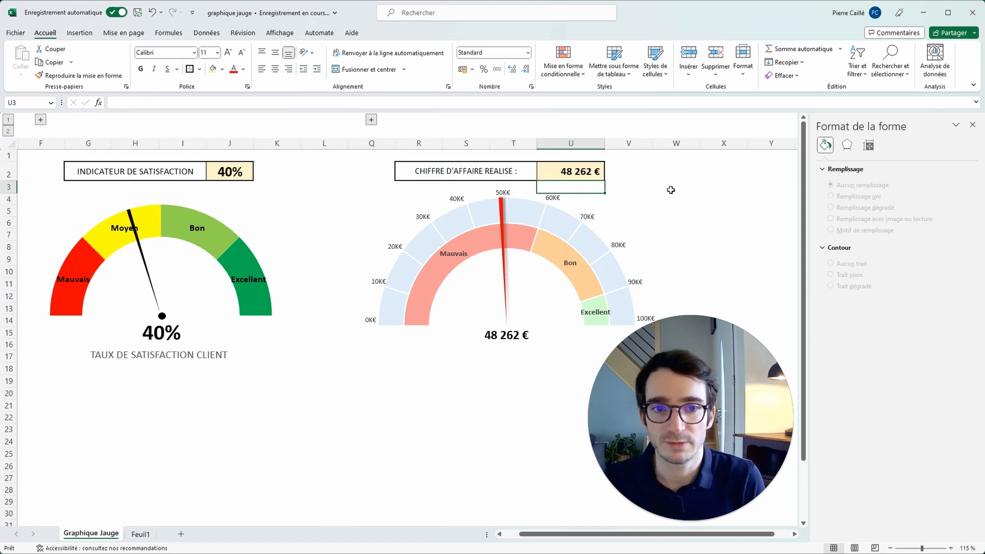
key("F9")
left_click(765, 200)
key("F9")
key("F9")
key("F9")
key("F9")
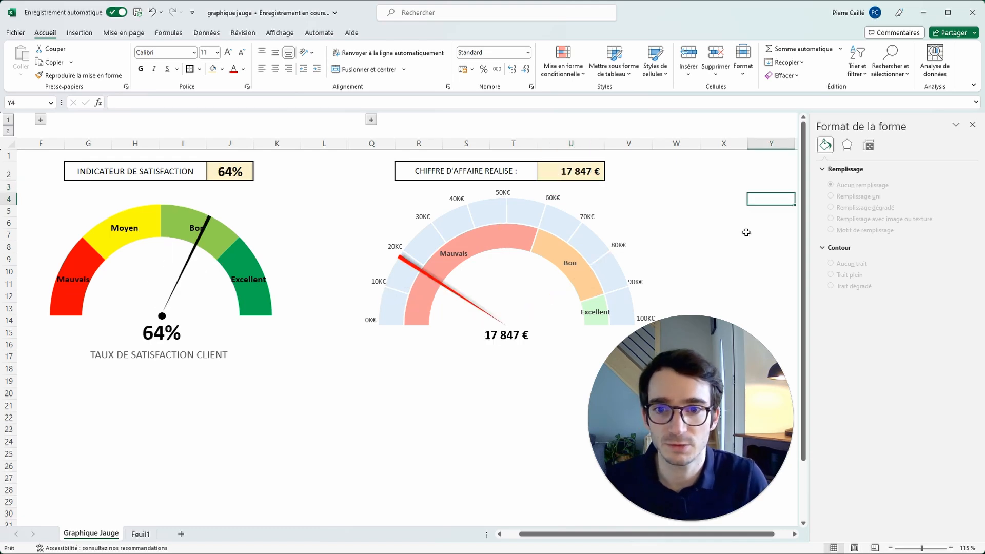
key("F9")
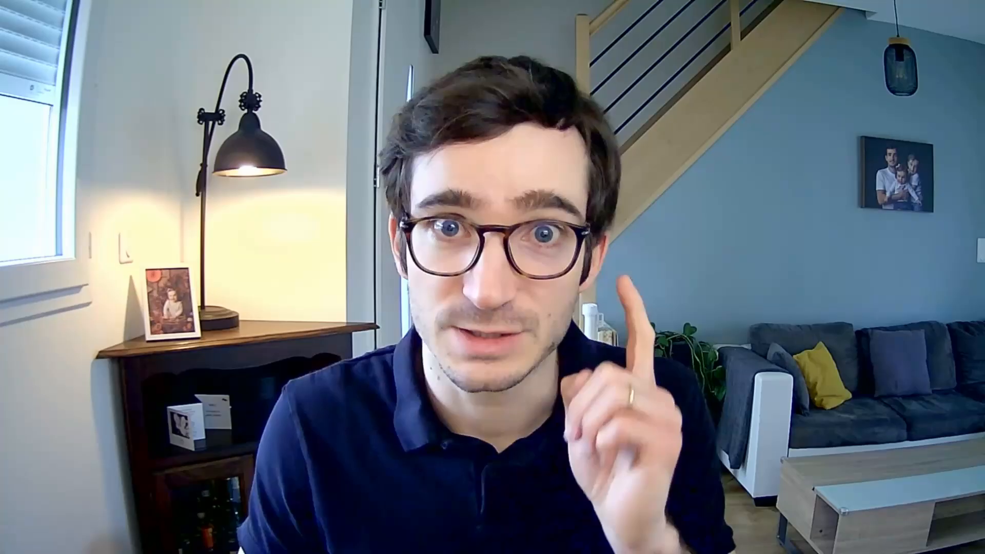